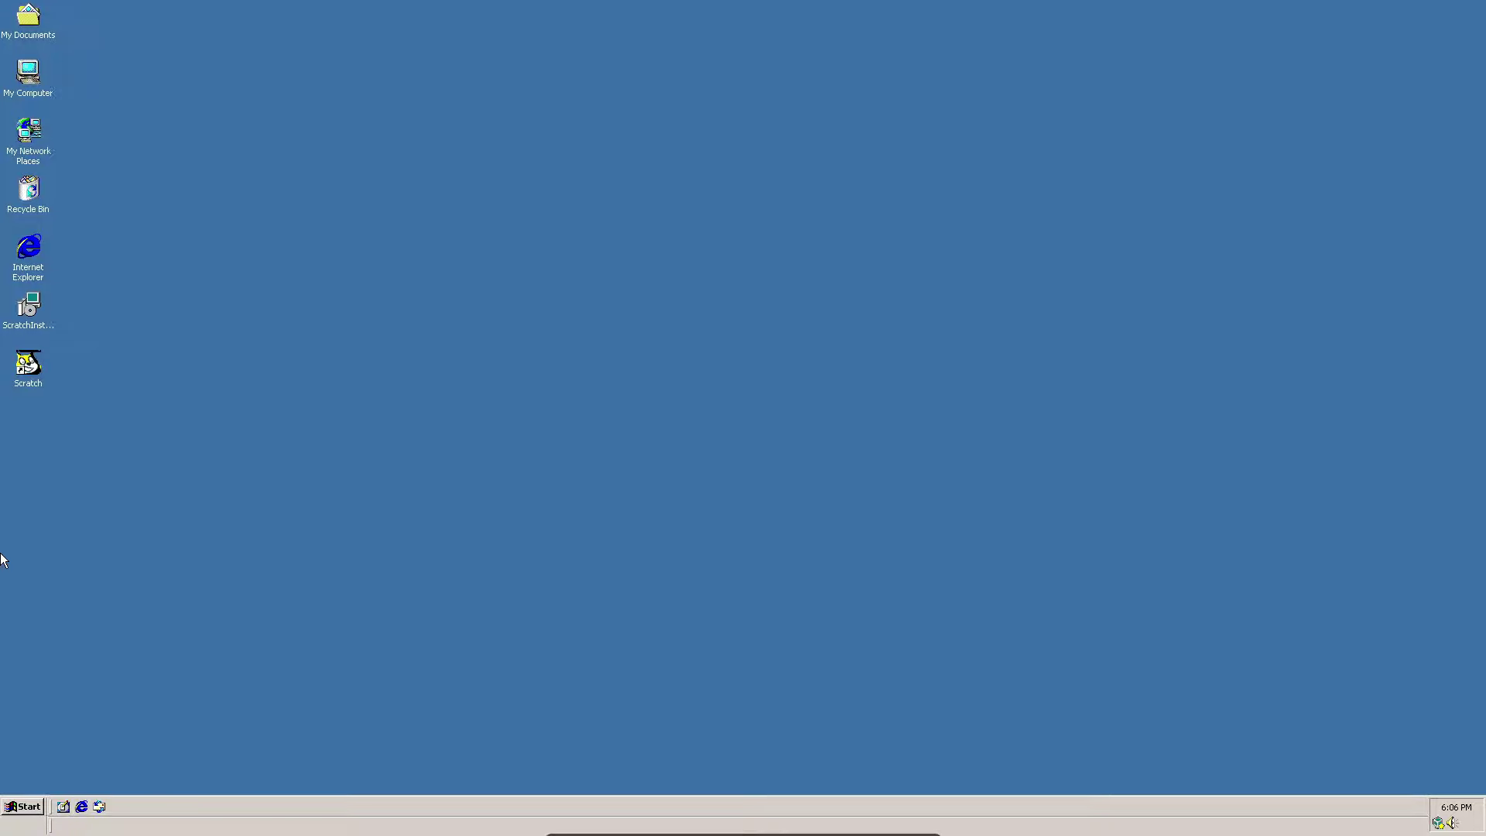
Open Command Prompt, reposition and enlarge its window, and maximize it
left_click(12, 808)
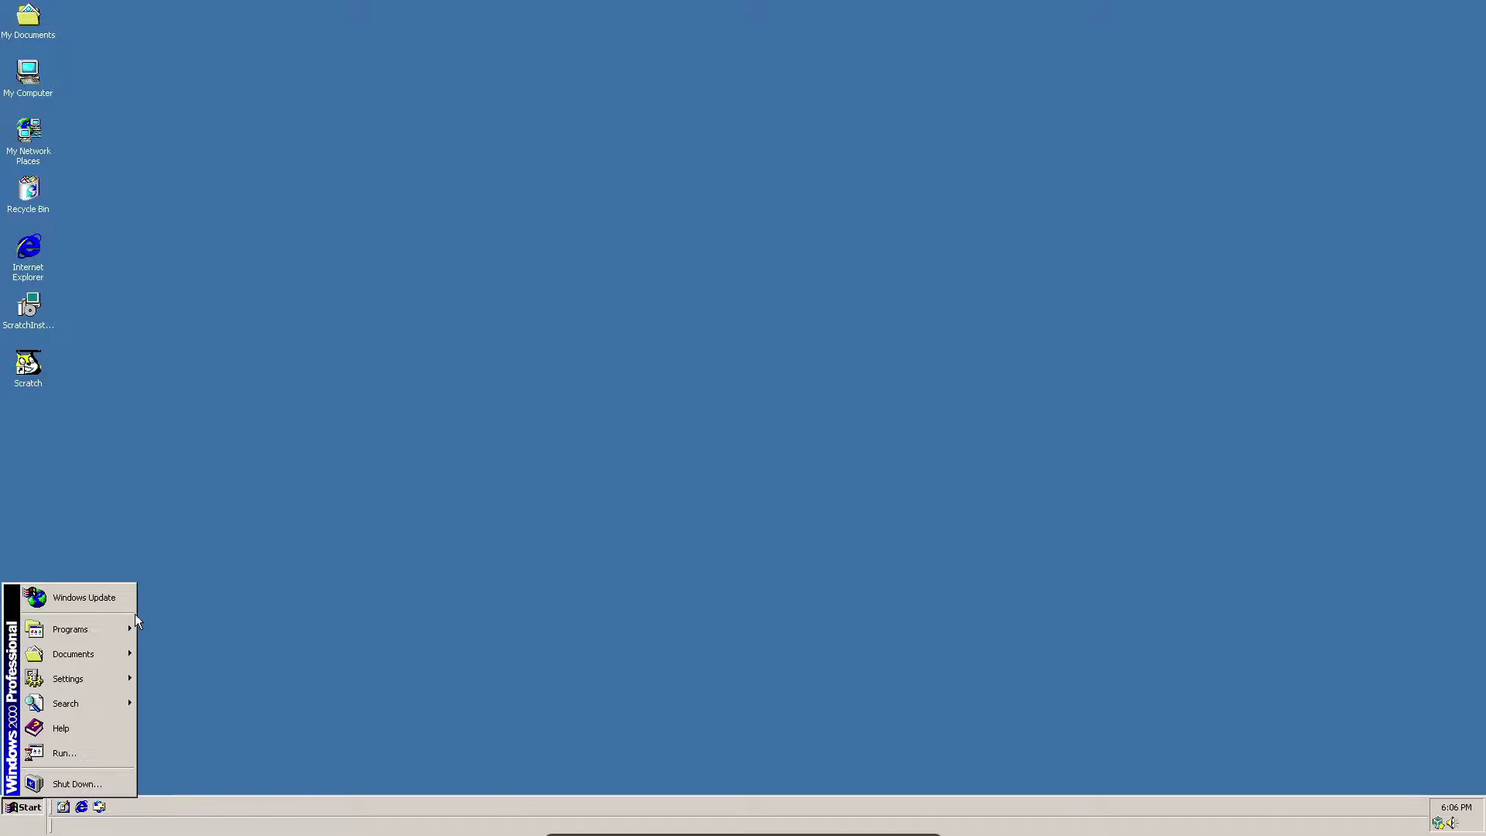
mouse_move(69, 631)
mouse_move(198, 630)
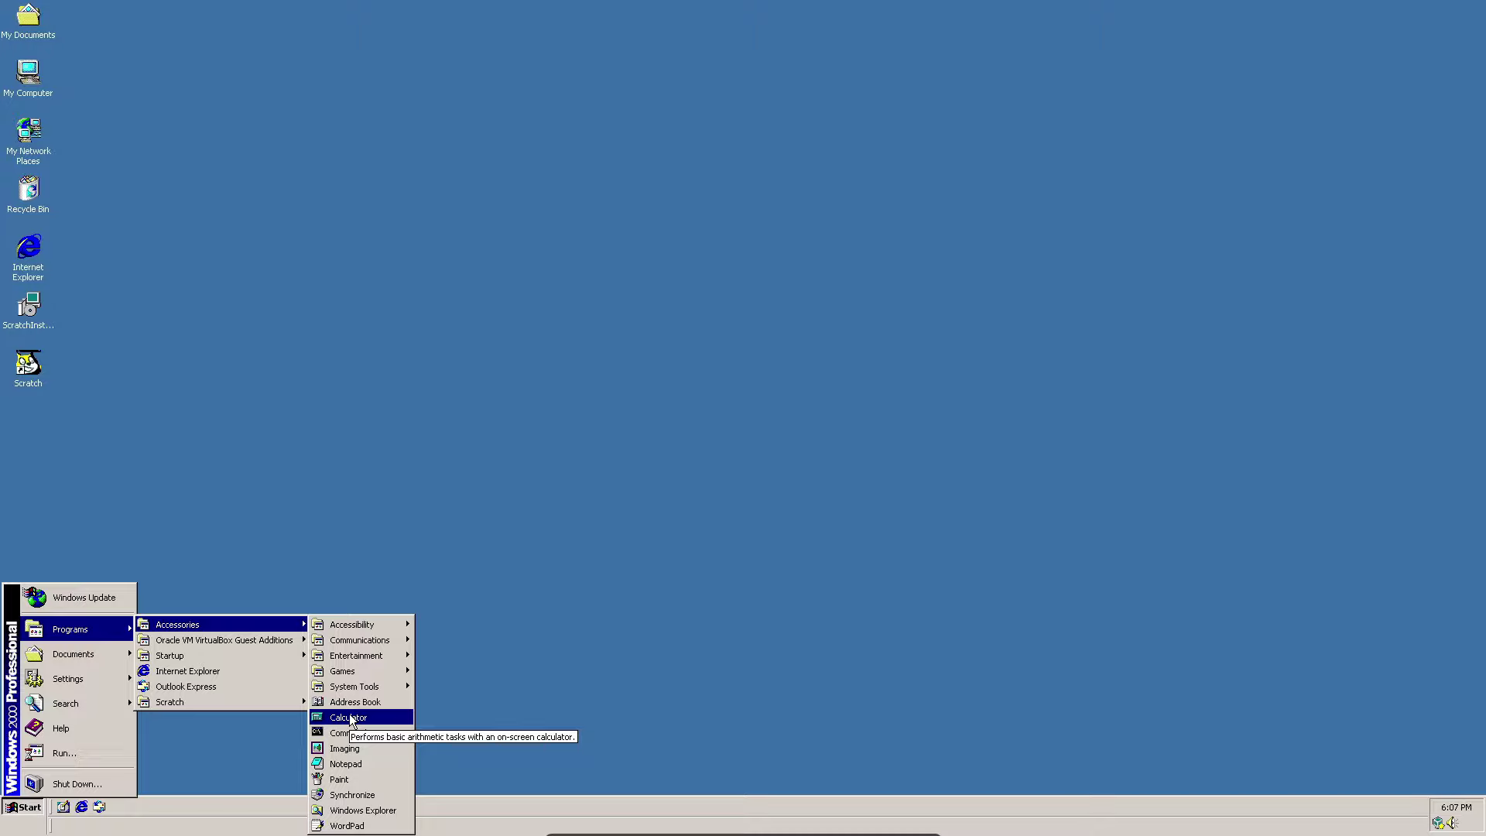
left_click(341, 733)
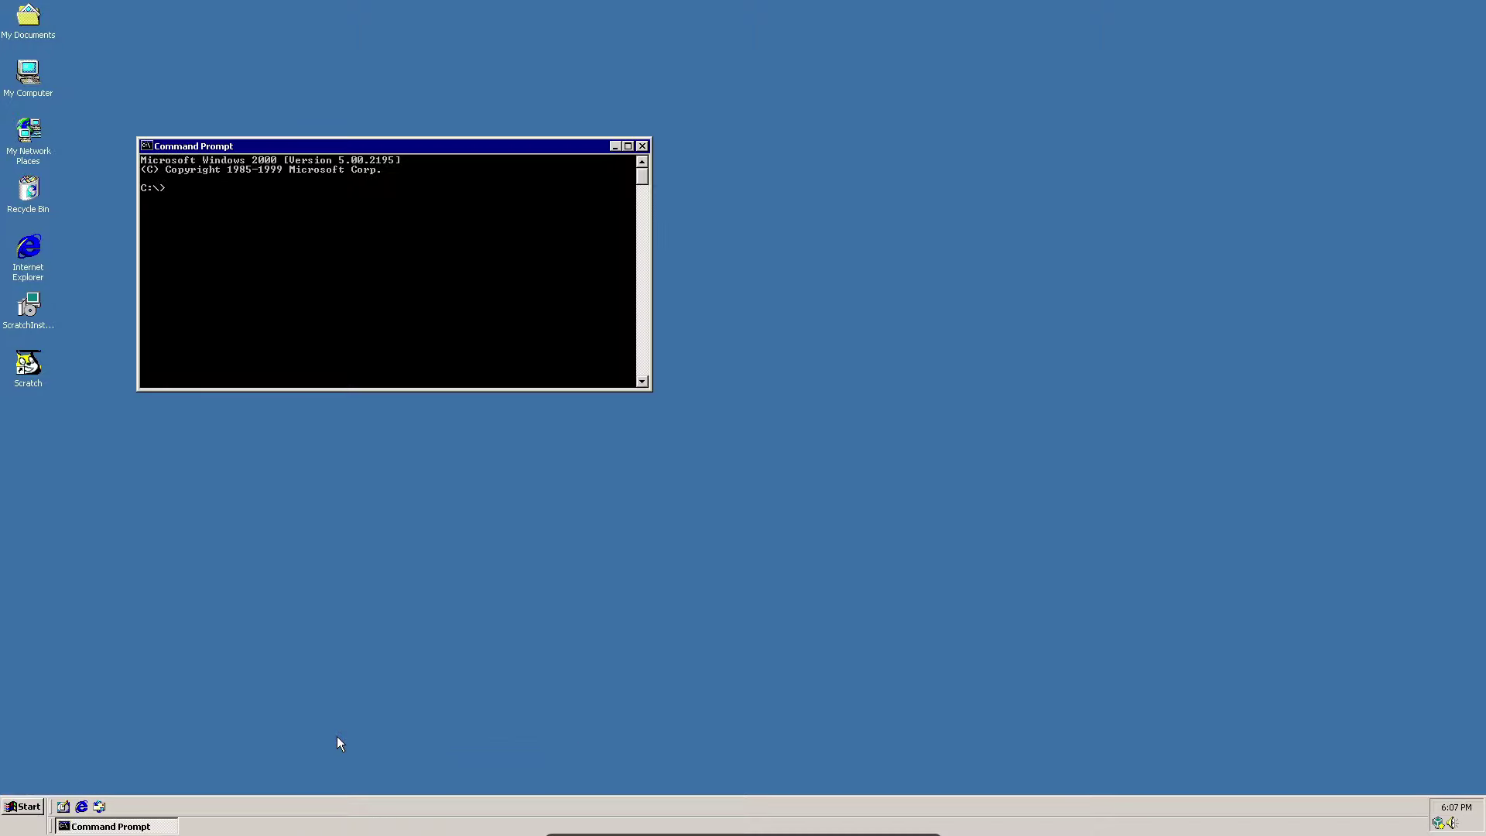
left_click_drag(329, 142, 505, 258)
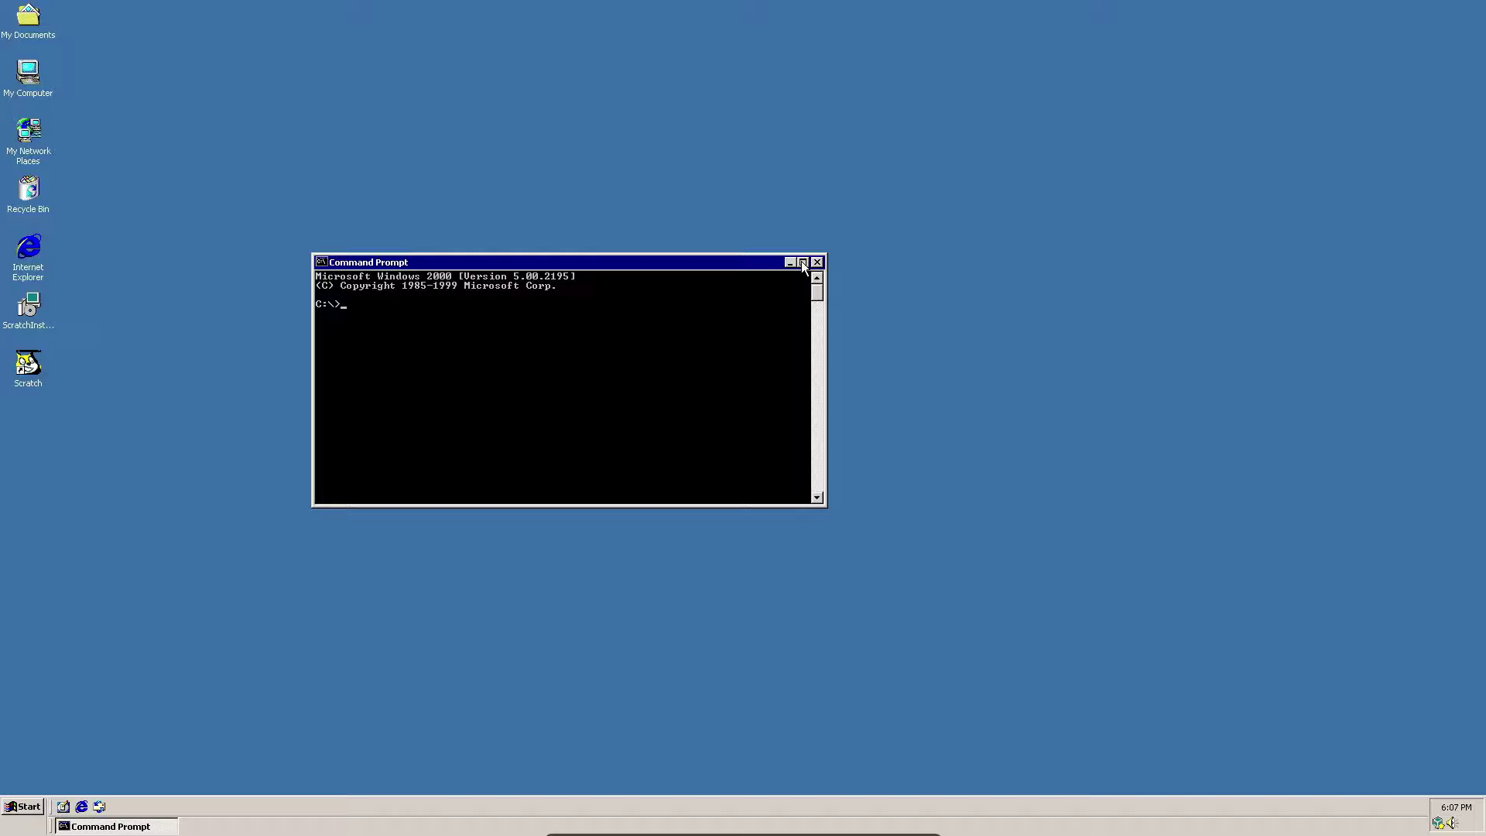
left_click_drag(770, 253, 778, 91)
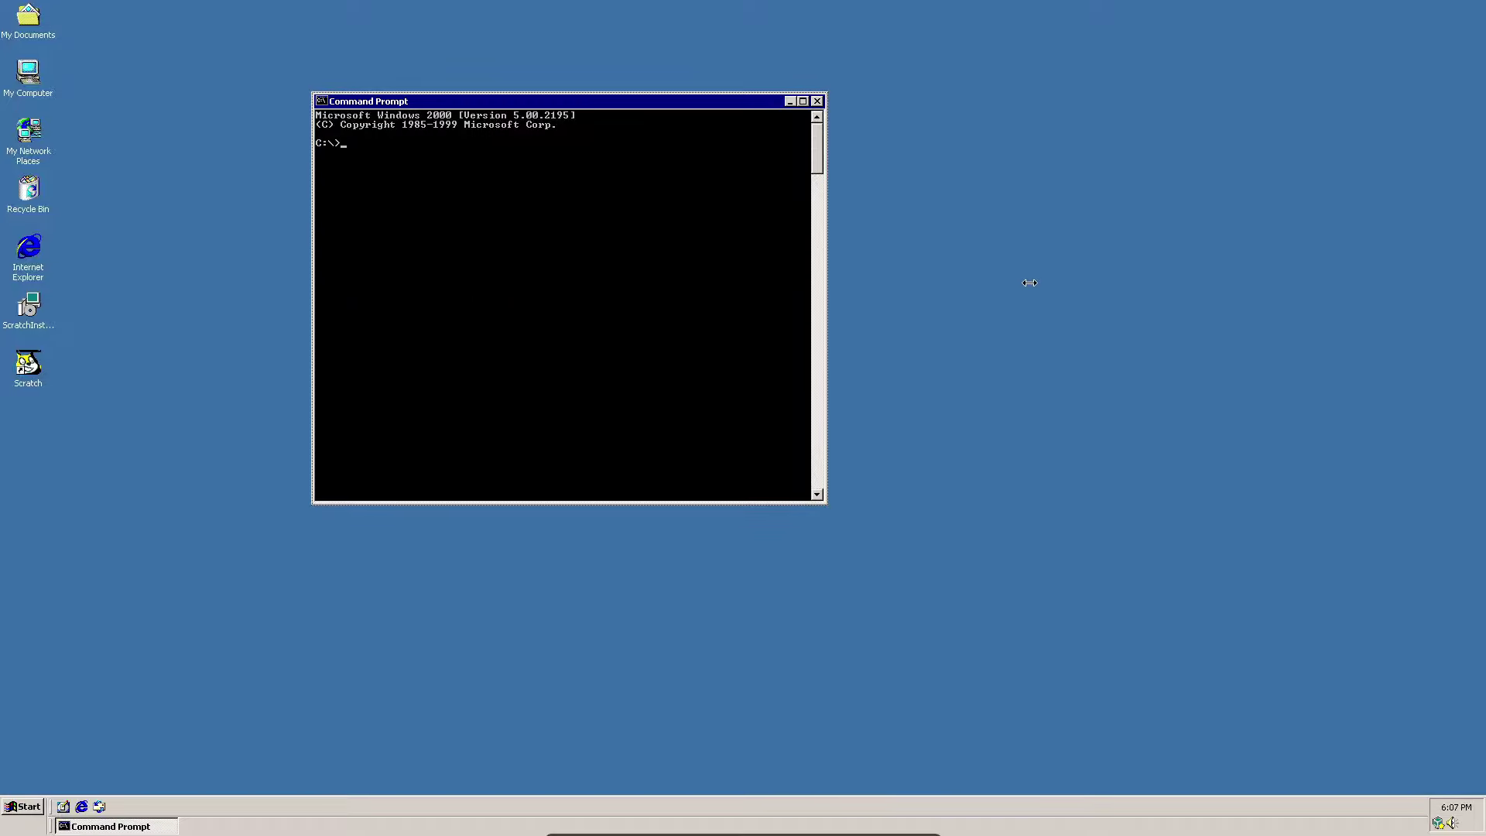
double_click(801, 100)
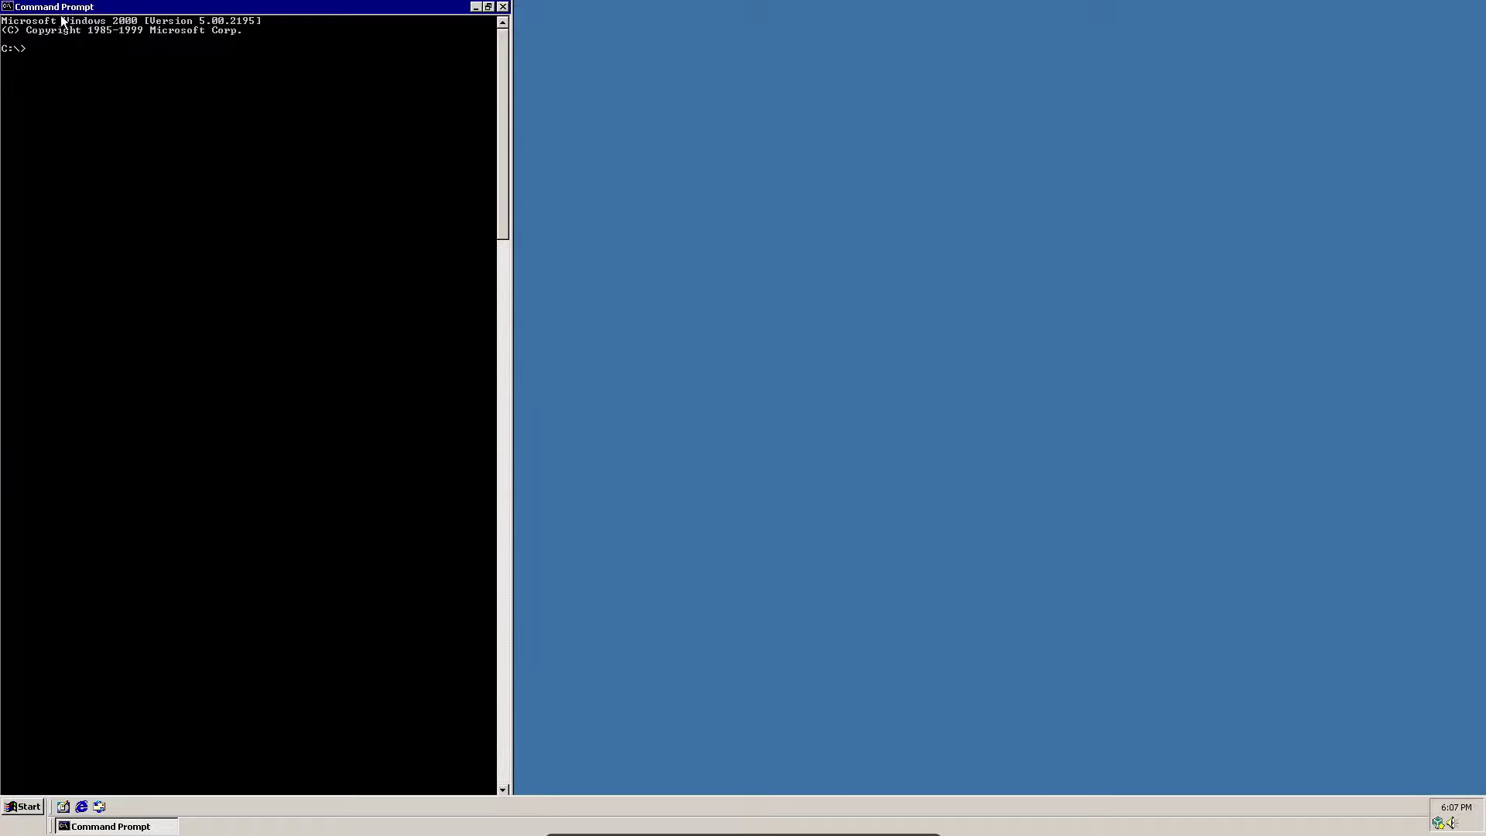
Run "echo offf" at the C:\ prompt and close the Command Prompt window
left_click(40, 49)
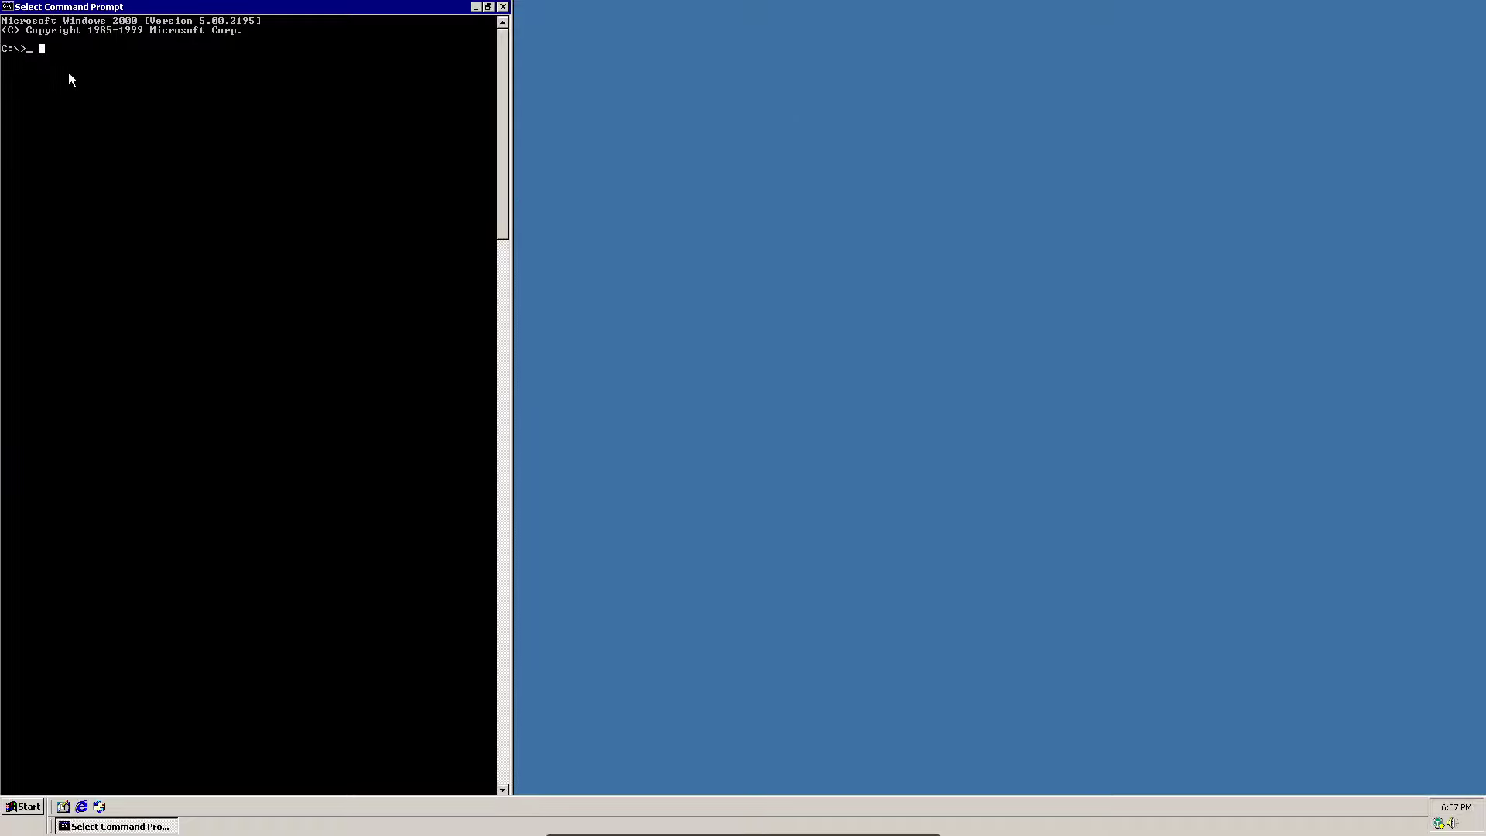
right_click(40, 48)
type("\\>echo offf")
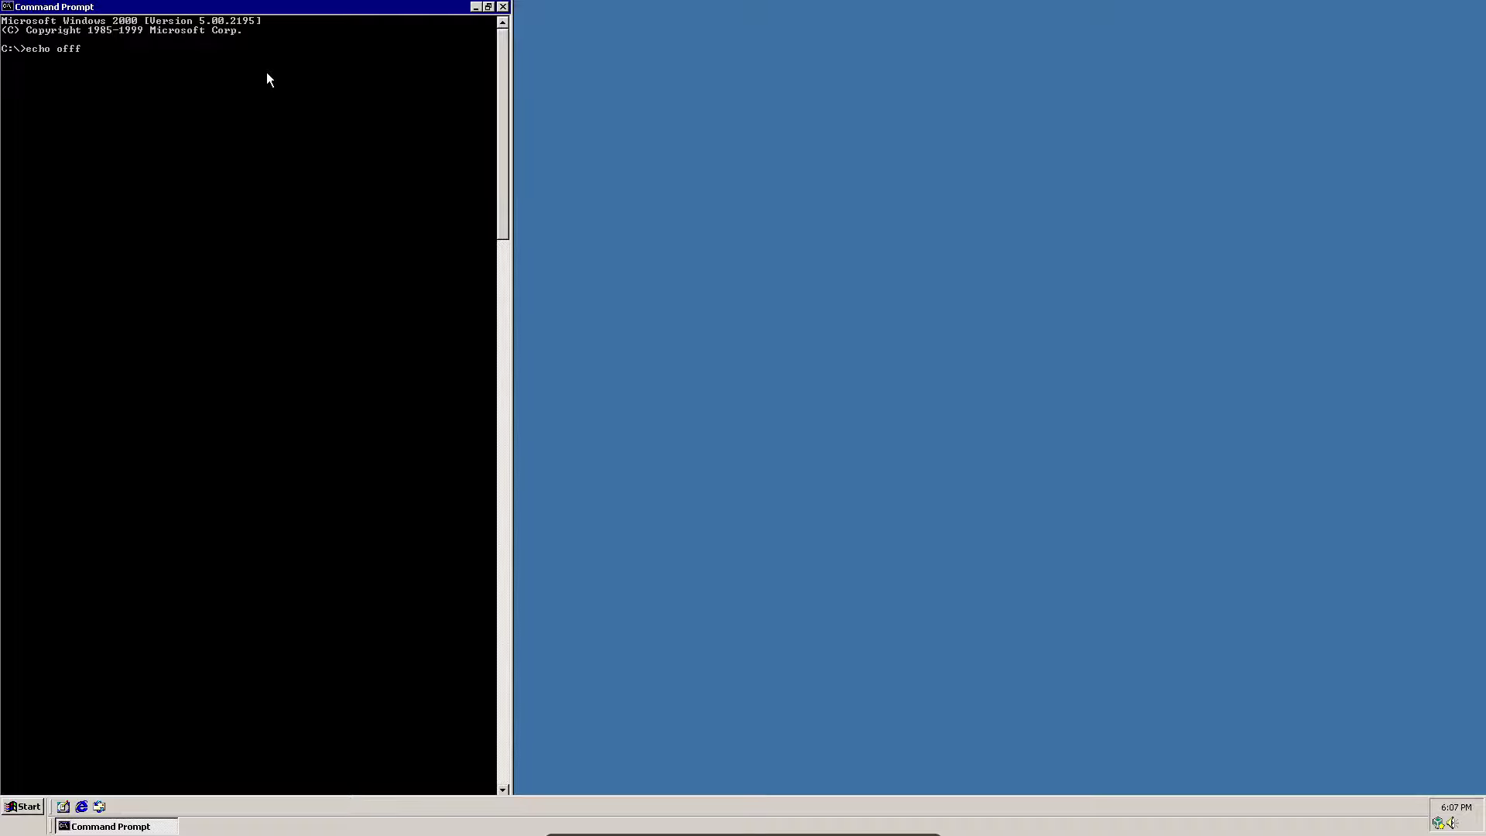
key("Return")
left_click(502, 7)
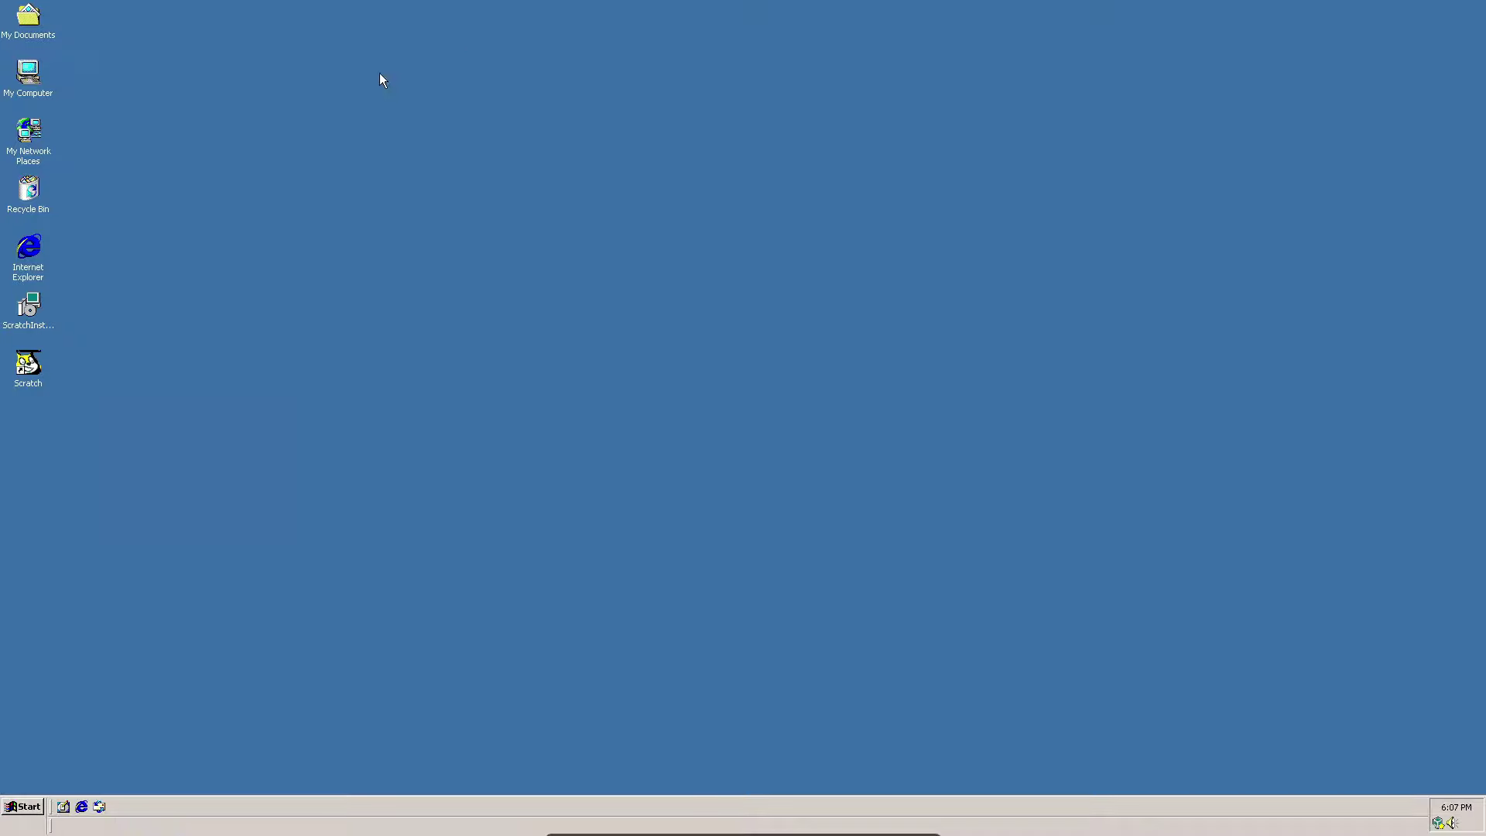
Open Calculator and move its window to the middle of the desktop
left_click(29, 805)
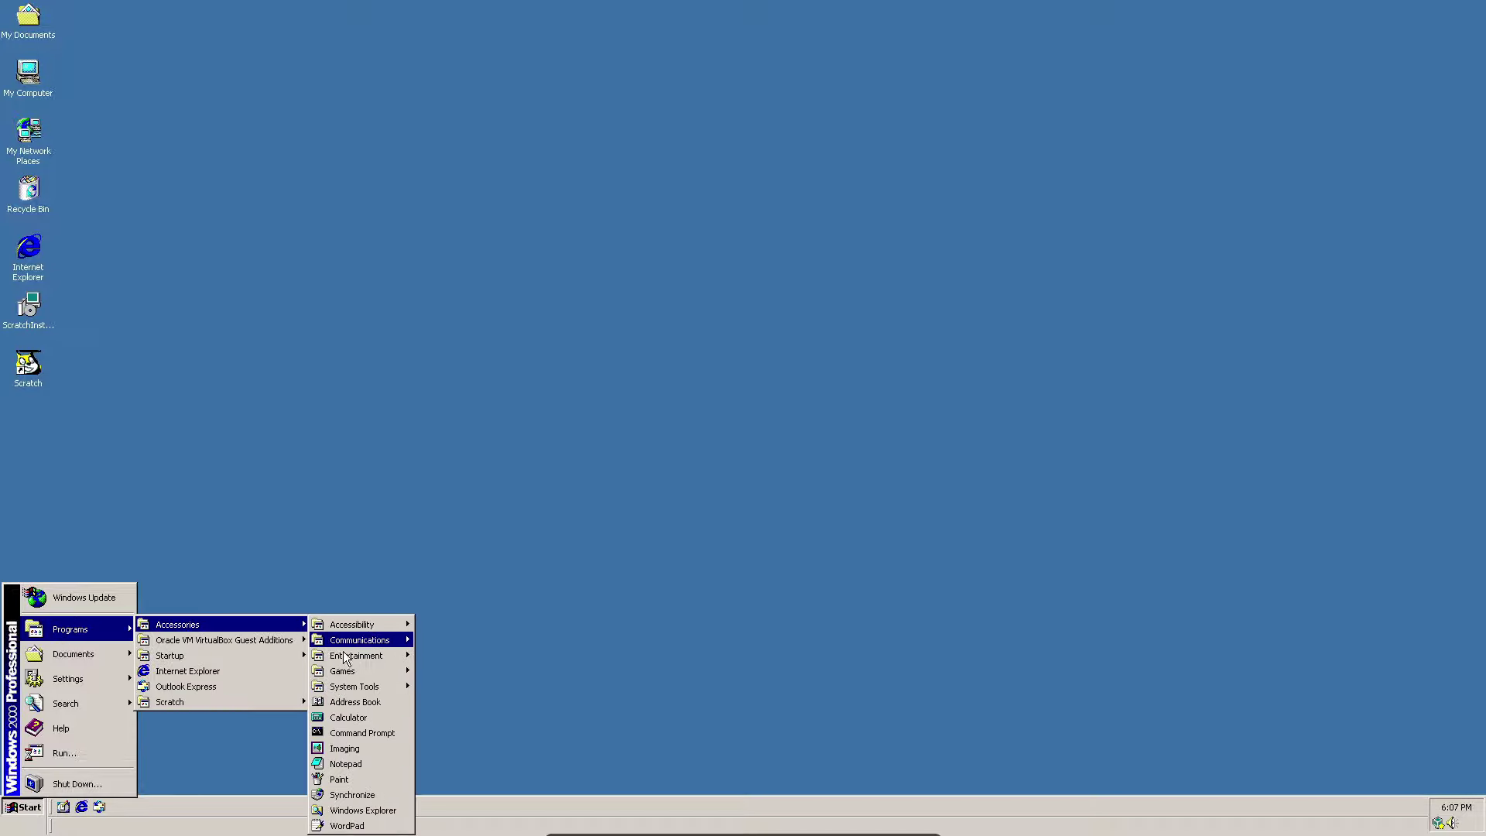
left_click(350, 717)
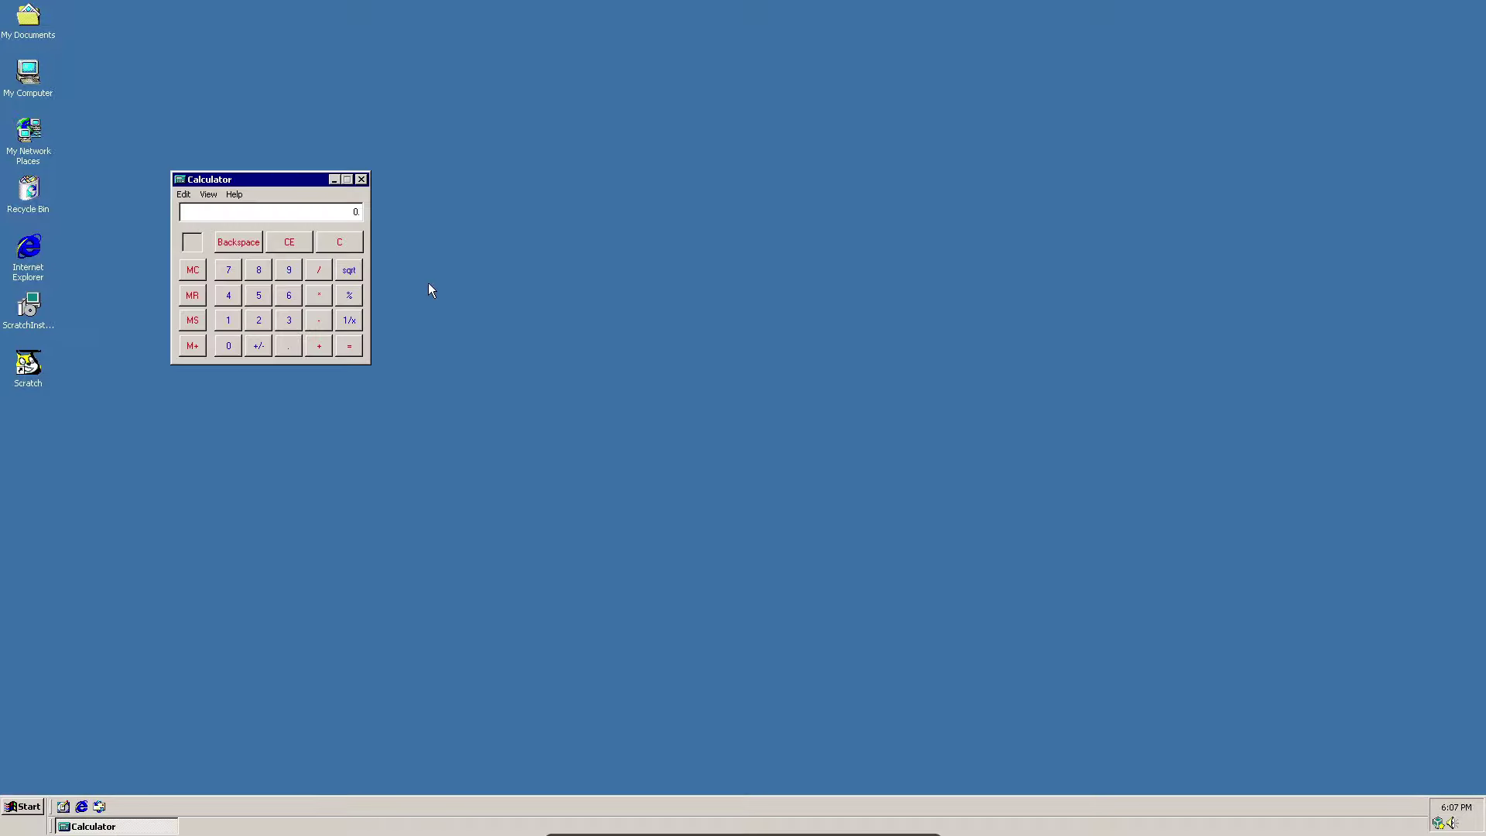
left_click_drag(303, 180, 737, 301)
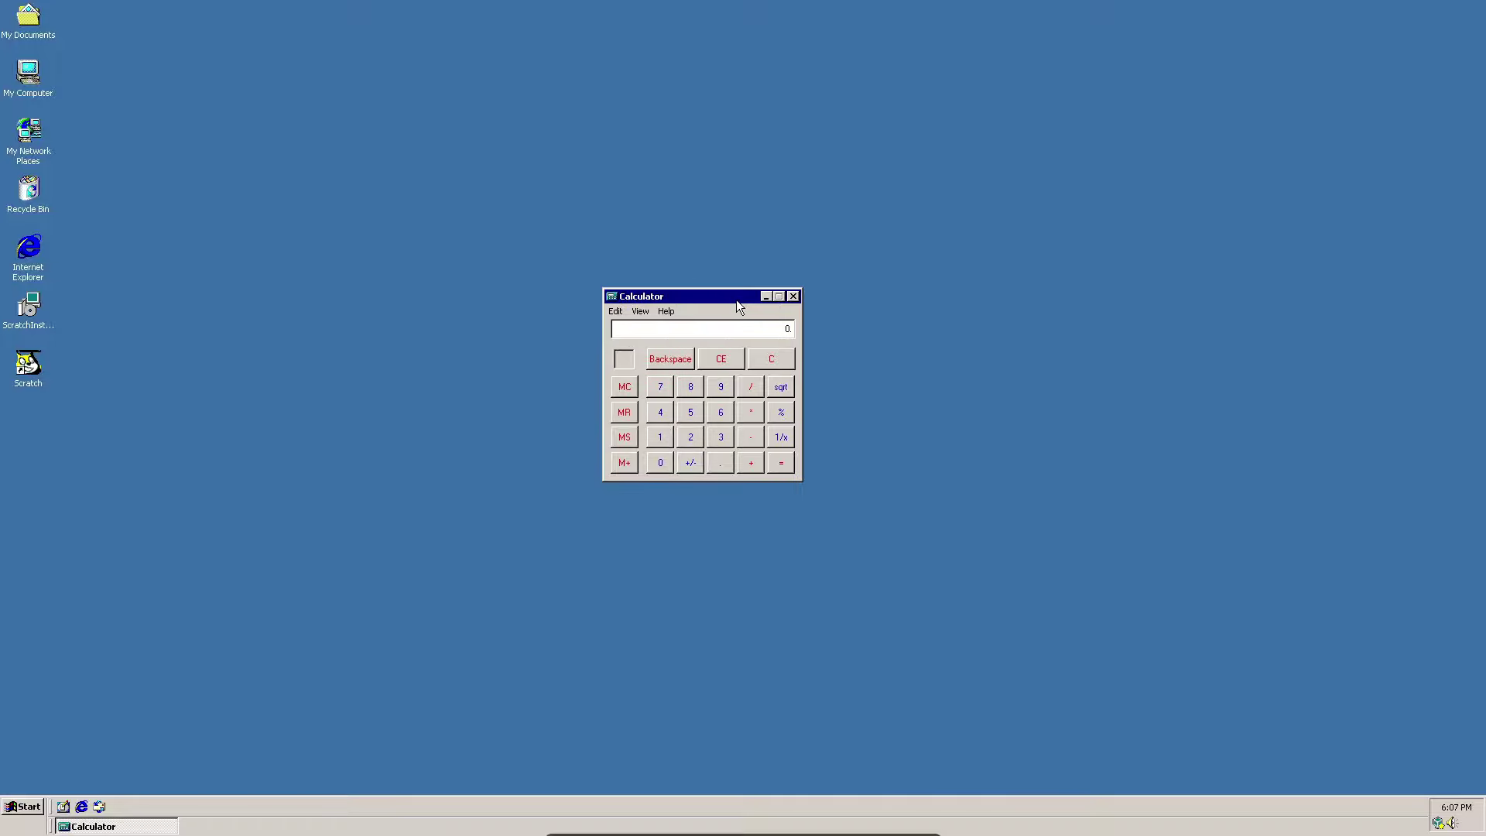
Multiply one long string of nines by another in Calculator, compute the result, and close the program
left_click(720, 385)
double_click(721, 387)
double_click(721, 387)
triple_click(721, 387)
triple_click(720, 387)
left_click(720, 387)
left_click(751, 410)
double_click(720, 387)
double_click(722, 388)
double_click(722, 389)
triple_click(725, 391)
triple_click(722, 388)
triple_click(722, 388)
triple_click(722, 389)
triple_click(722, 389)
double_click(725, 391)
double_click(725, 391)
double_click(725, 392)
double_click(725, 392)
double_click(726, 393)
left_click(726, 394)
left_click(778, 466)
left_click(793, 296)
Open Paint and enlarge the blank canvas in both width and height
left_click(22, 806)
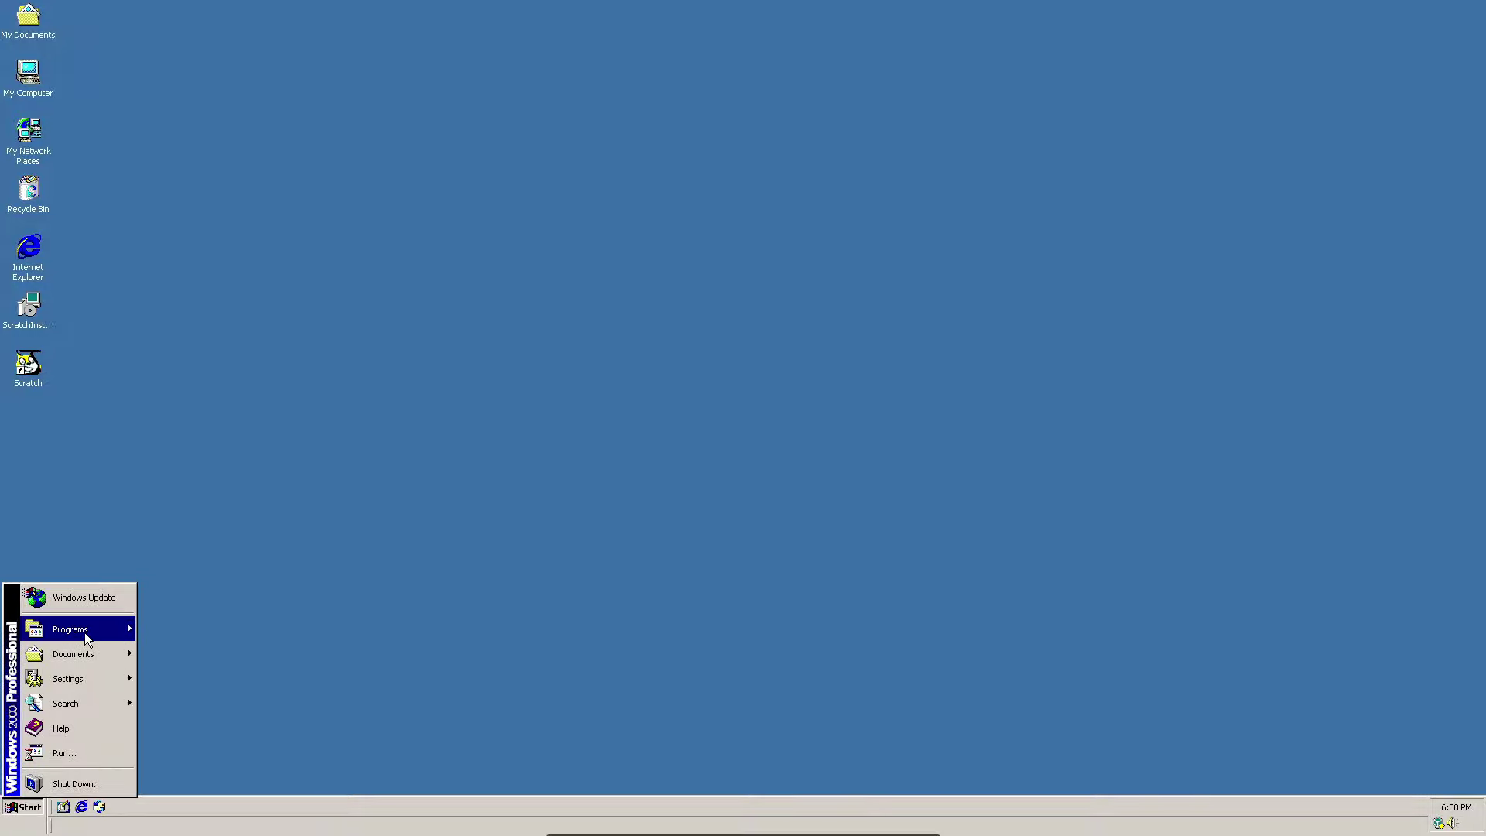
mouse_move(70, 629)
mouse_move(220, 624)
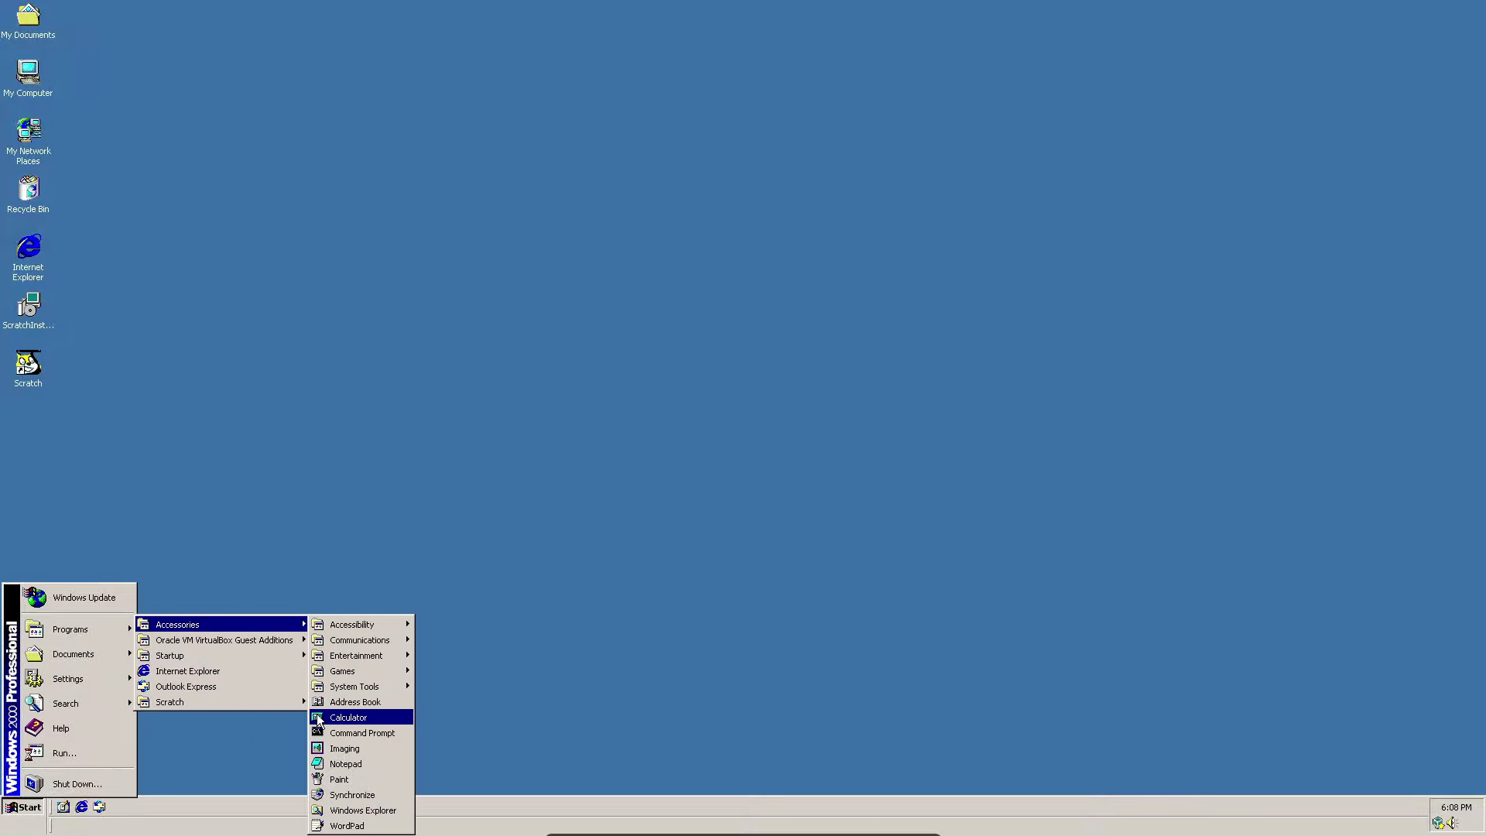
left_click(344, 778)
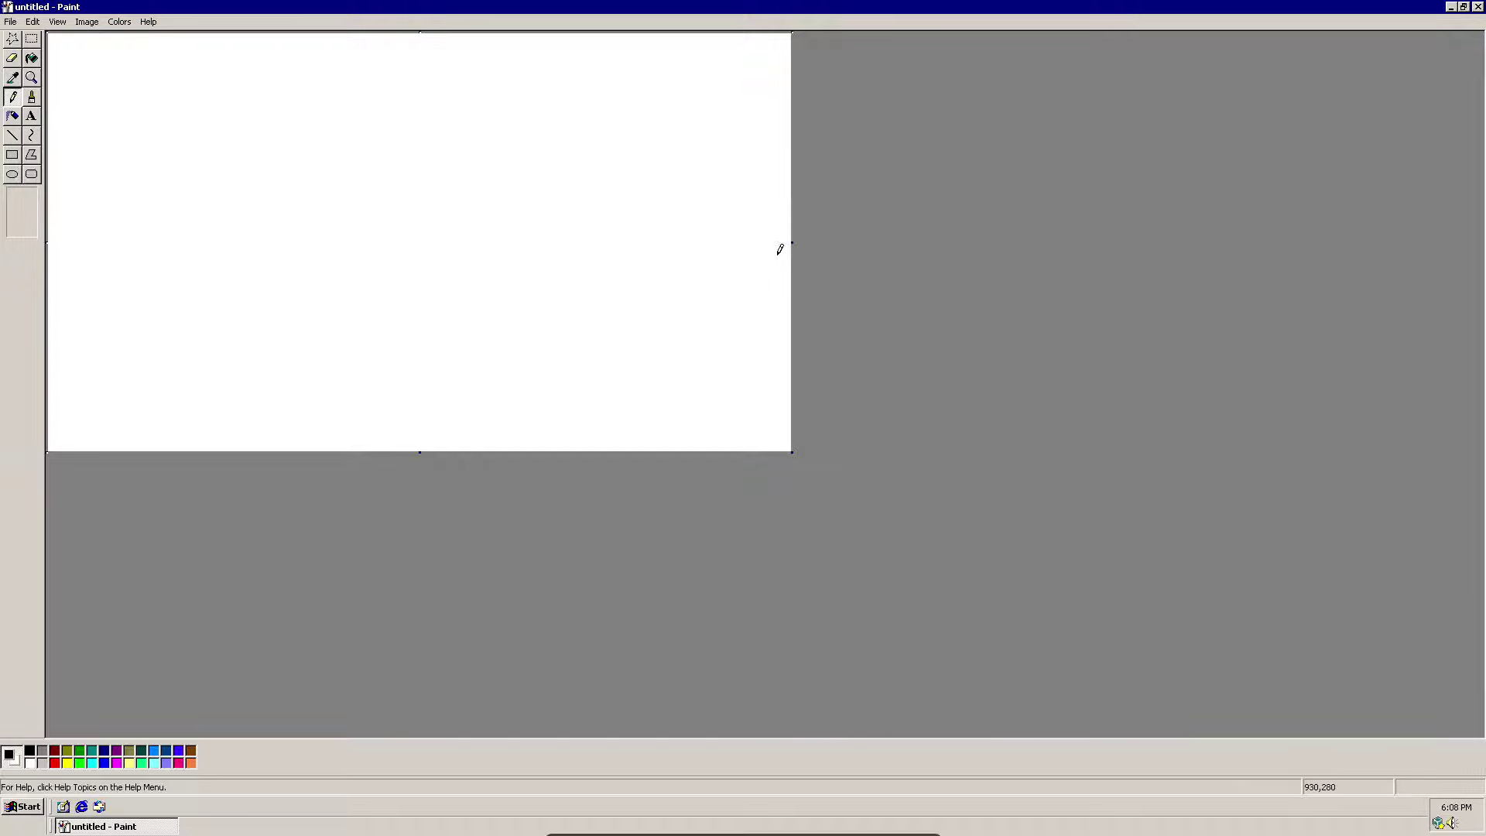
left_click_drag(791, 242, 1035, 242)
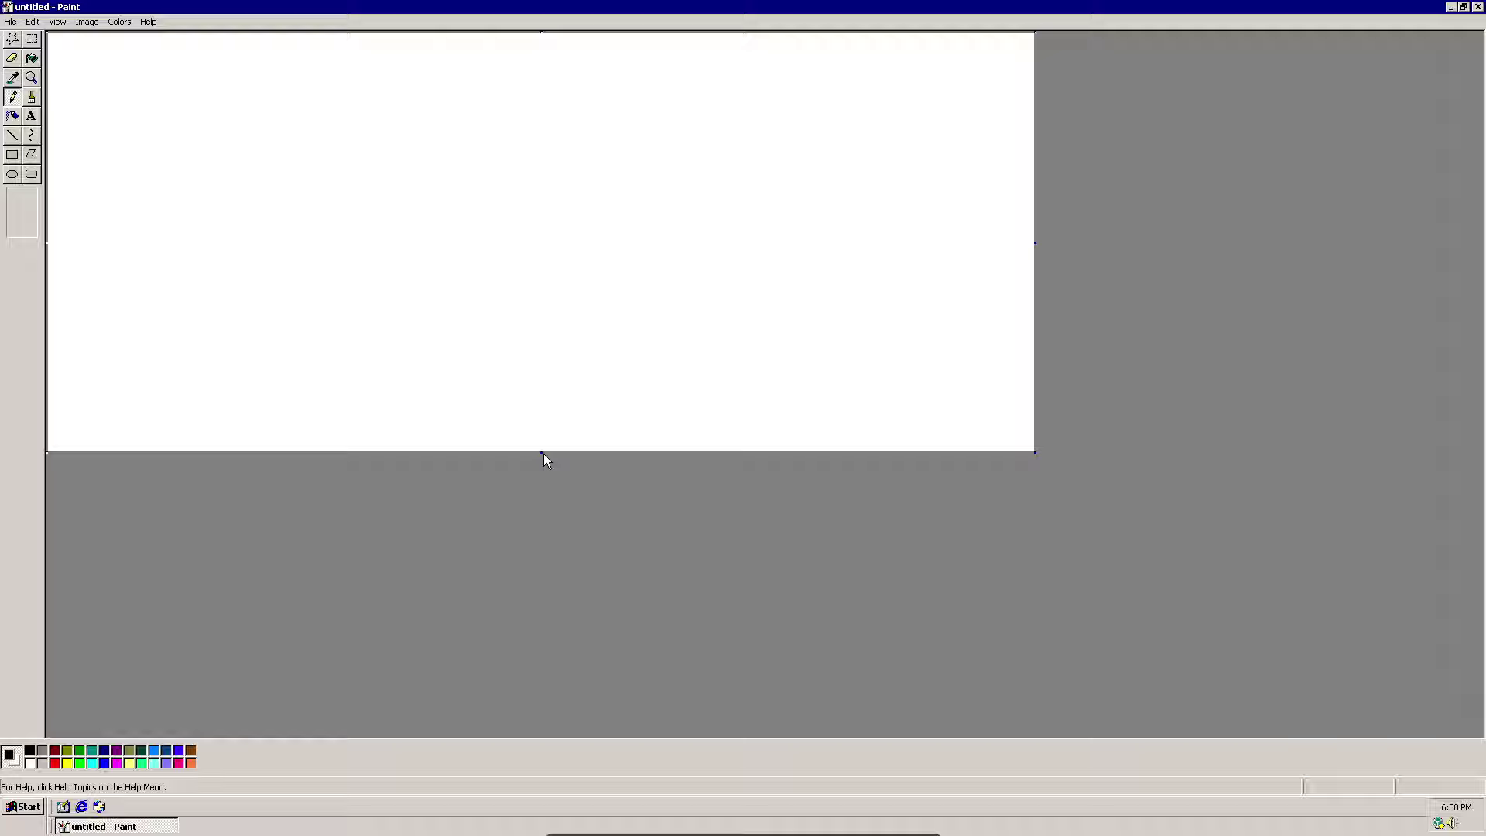
left_click_drag(542, 452, 542, 645)
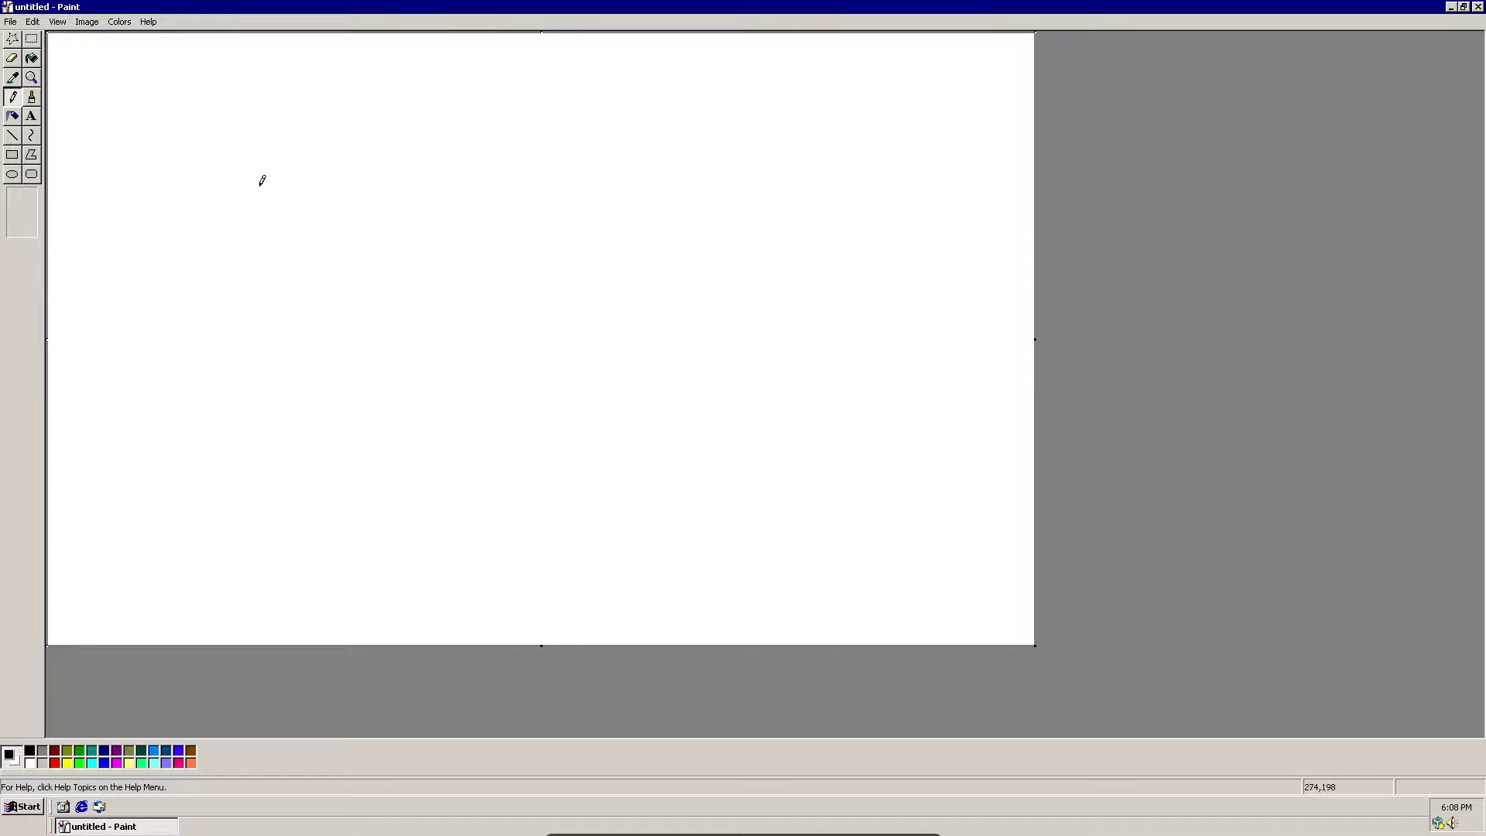
Draw a wavy flag outline freehand in black with the Pencil and divide it into four panes
mouse_move(247, 194)
left_mouse_down()
mouse_move(256, 180)
mouse_move(542, 226)
mouse_move(647, 166)
mouse_move(599, 551)
mouse_move(462, 482)
mouse_move(183, 532)
mouse_move(216, 464)
mouse_move(250, 201)
left_mouse_up()
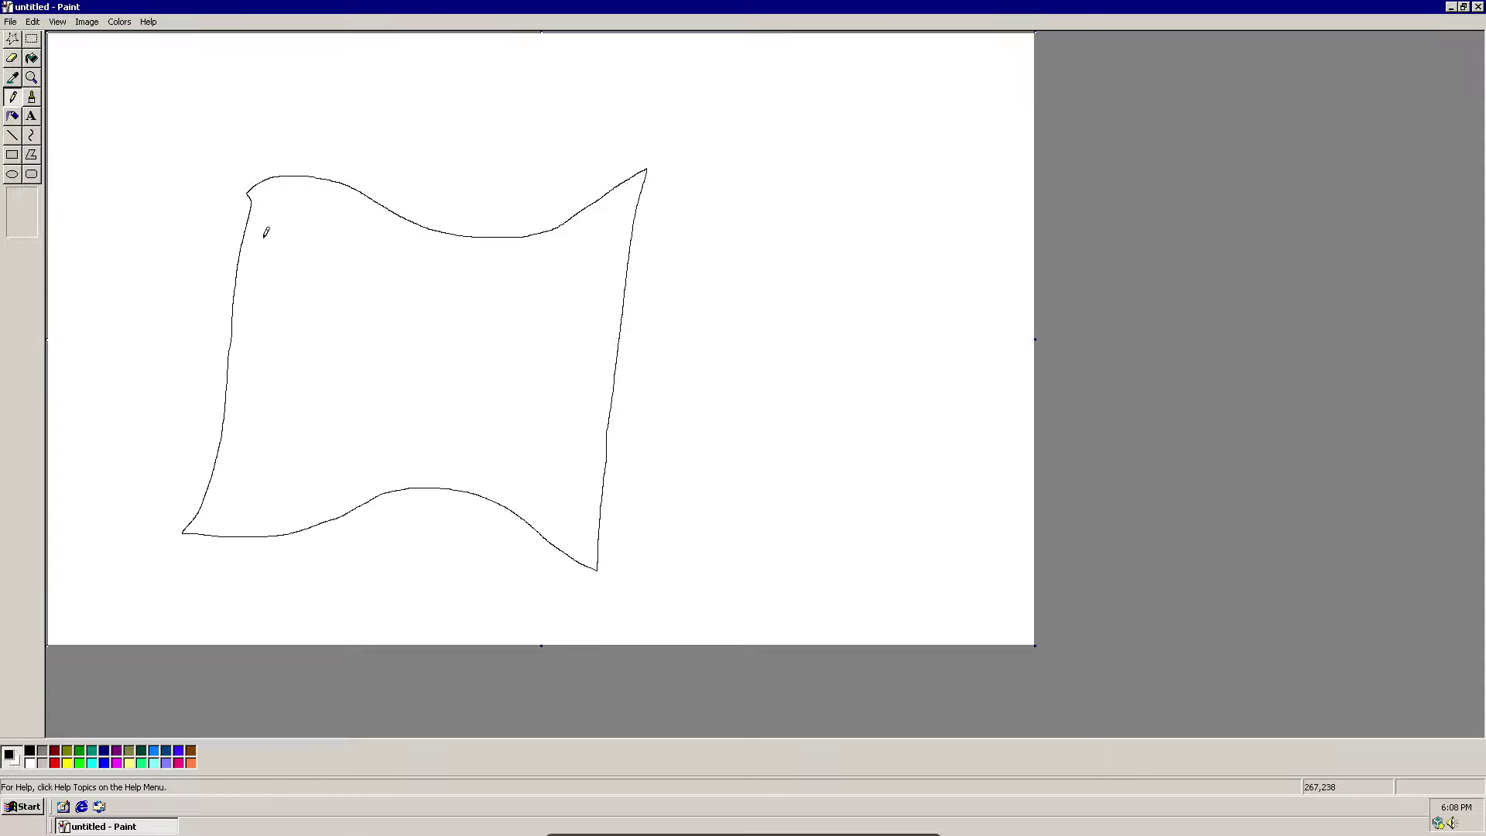
mouse_move(231, 348)
left_mouse_down()
mouse_move(299, 336)
mouse_move(427, 358)
mouse_move(616, 360)
left_mouse_up()
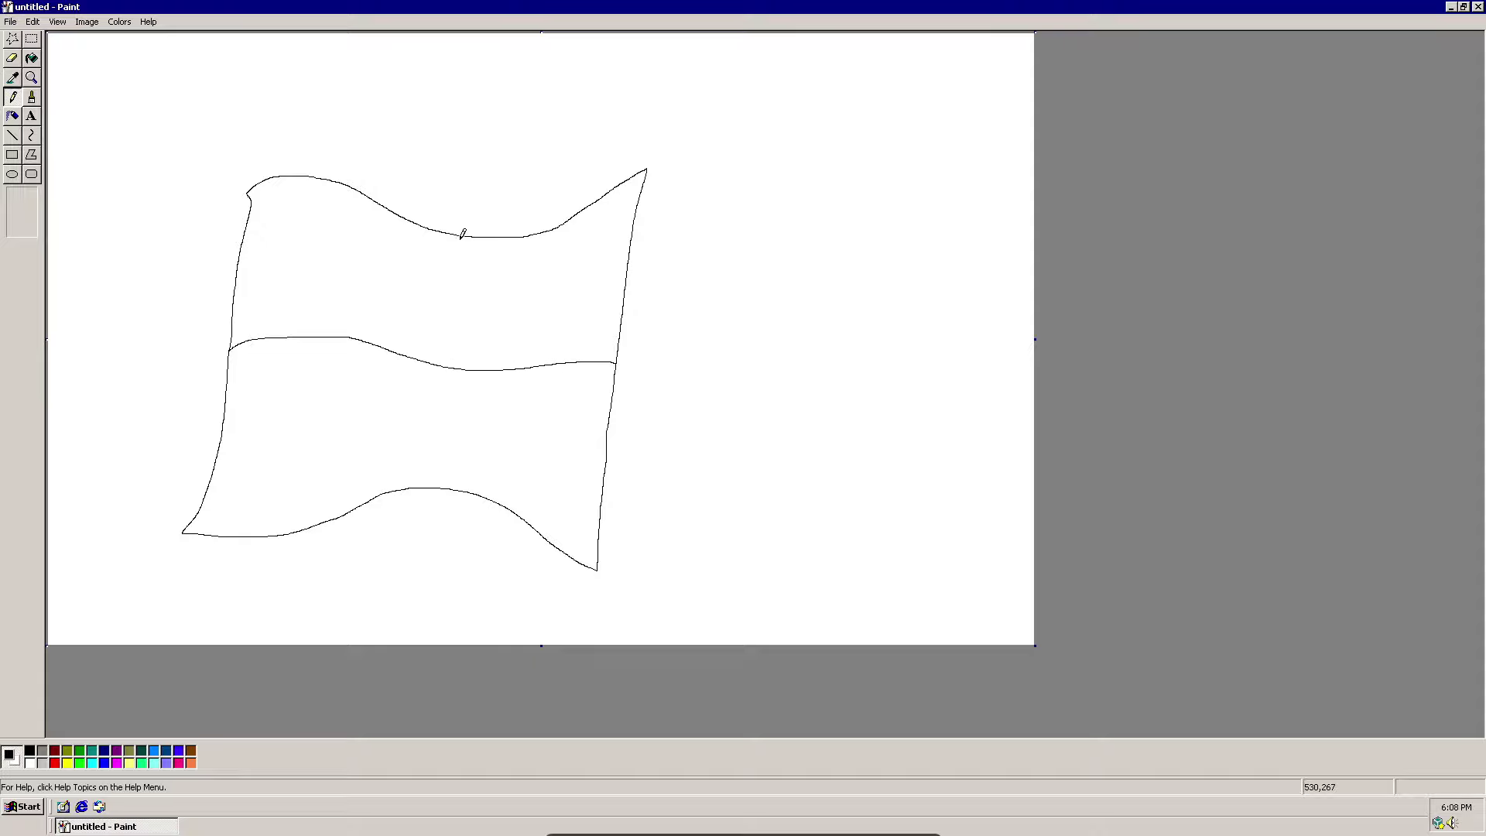
mouse_move(462, 237)
left_mouse_down()
mouse_move(442, 426)
mouse_move(416, 485)
left_mouse_up()
Try to color the flag's upper-left pane red with the Airbrush and Fill tools, and undo the fill
left_click(13, 115)
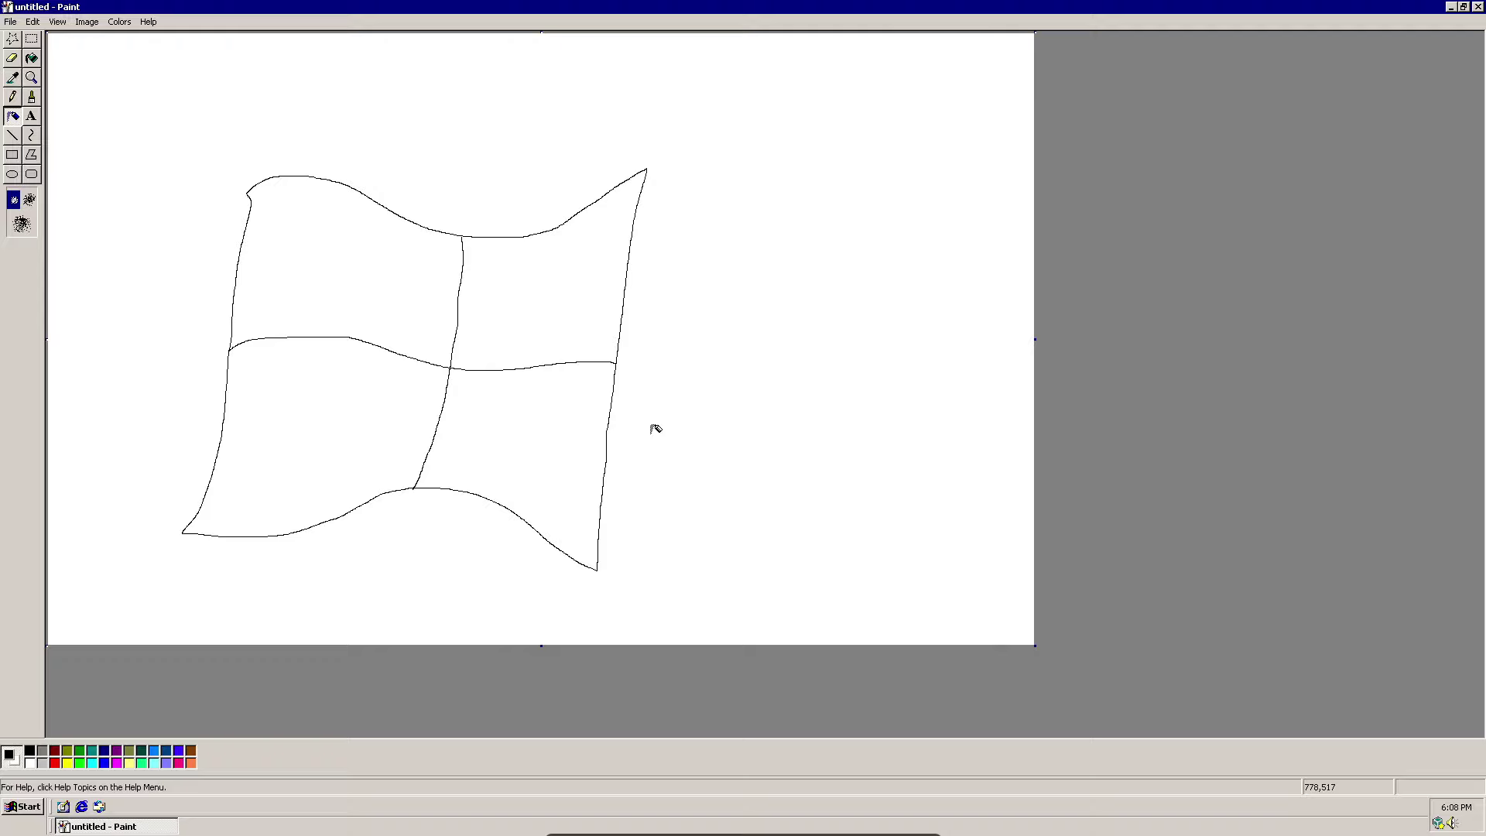
left_click(54, 764)
left_click(273, 284)
left_click(12, 116)
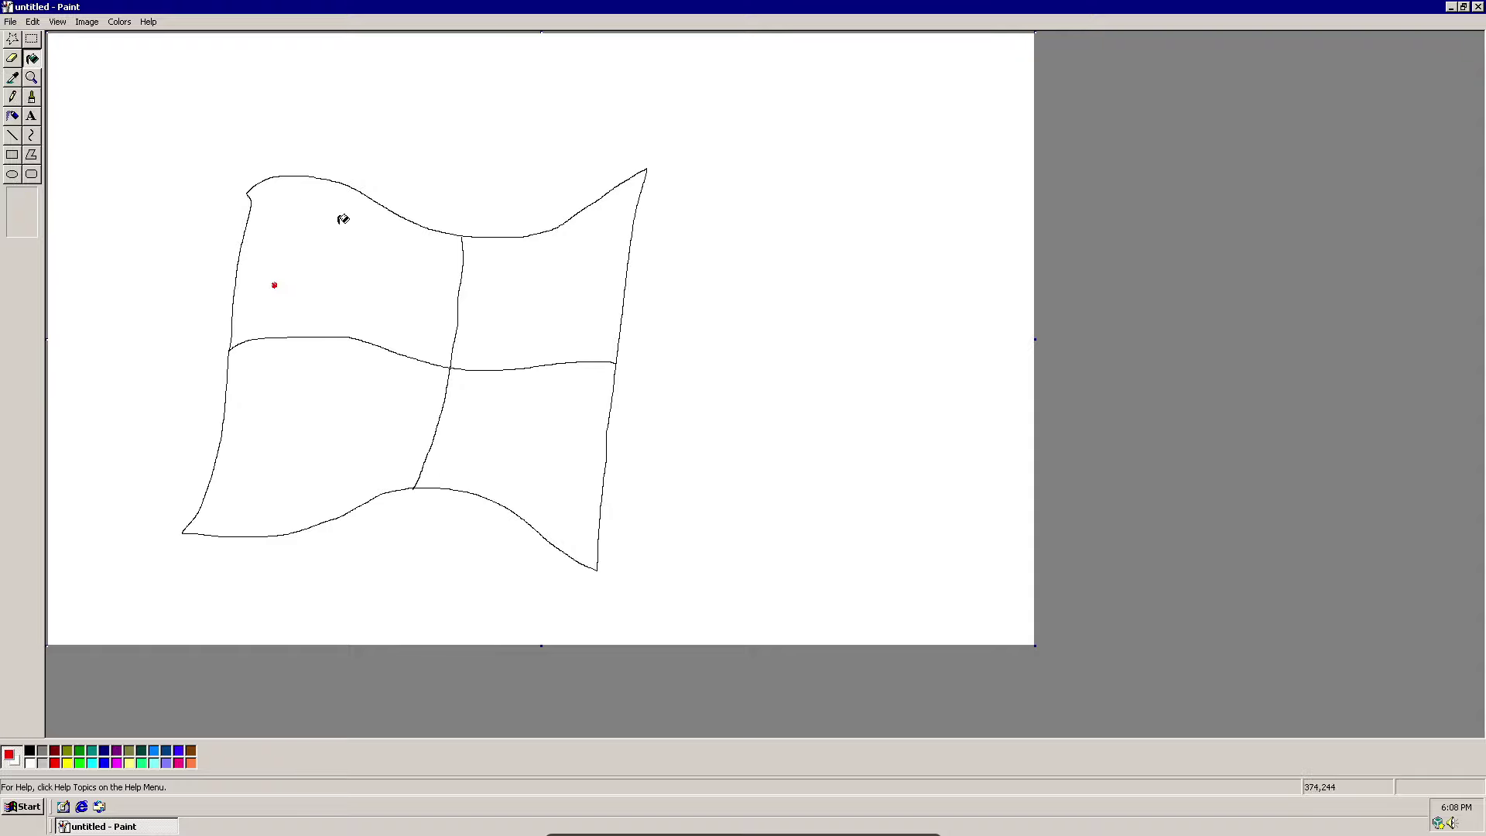
left_click(343, 219)
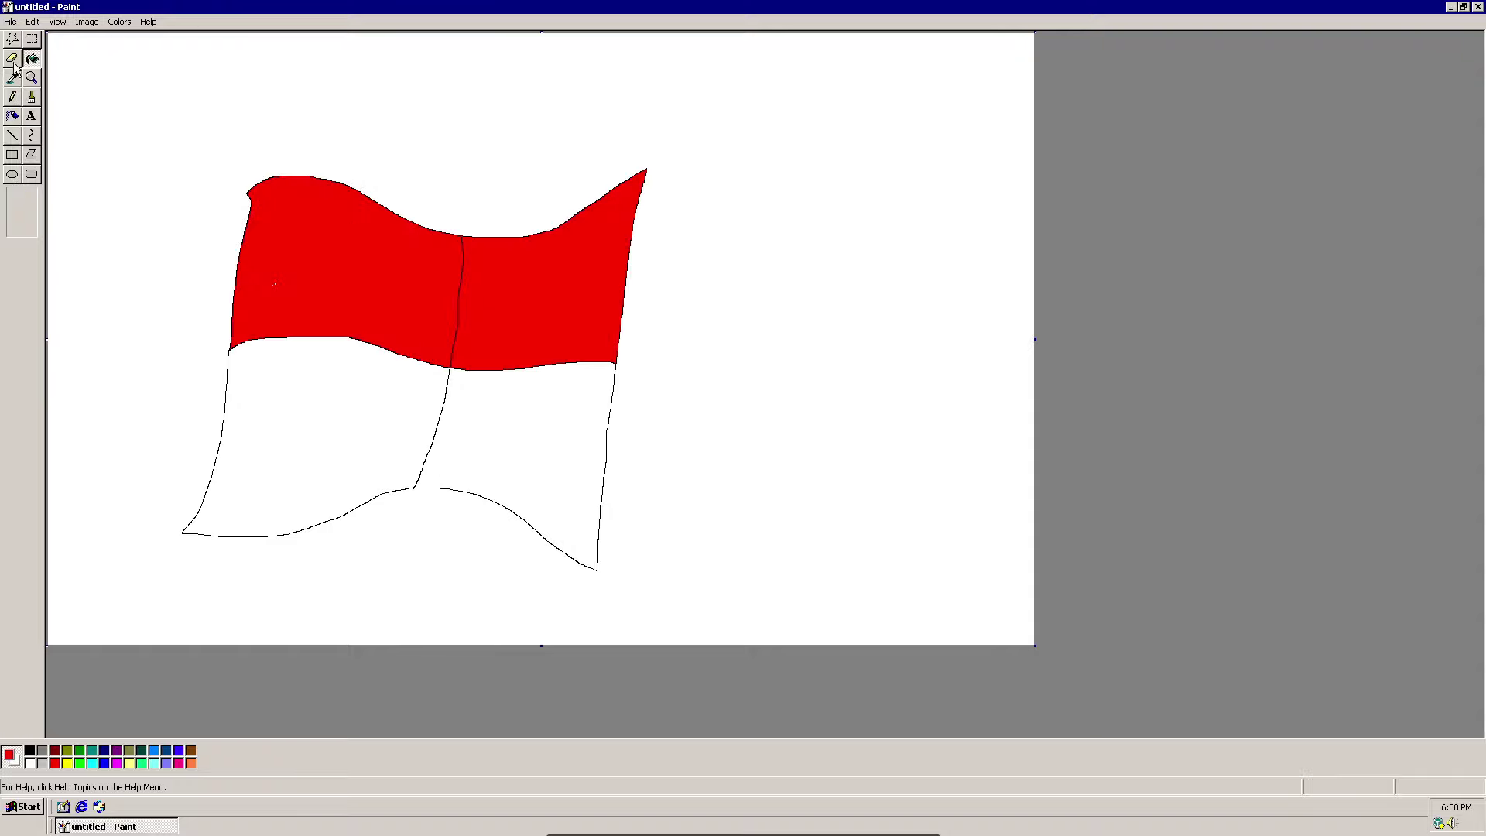
left_click(32, 22)
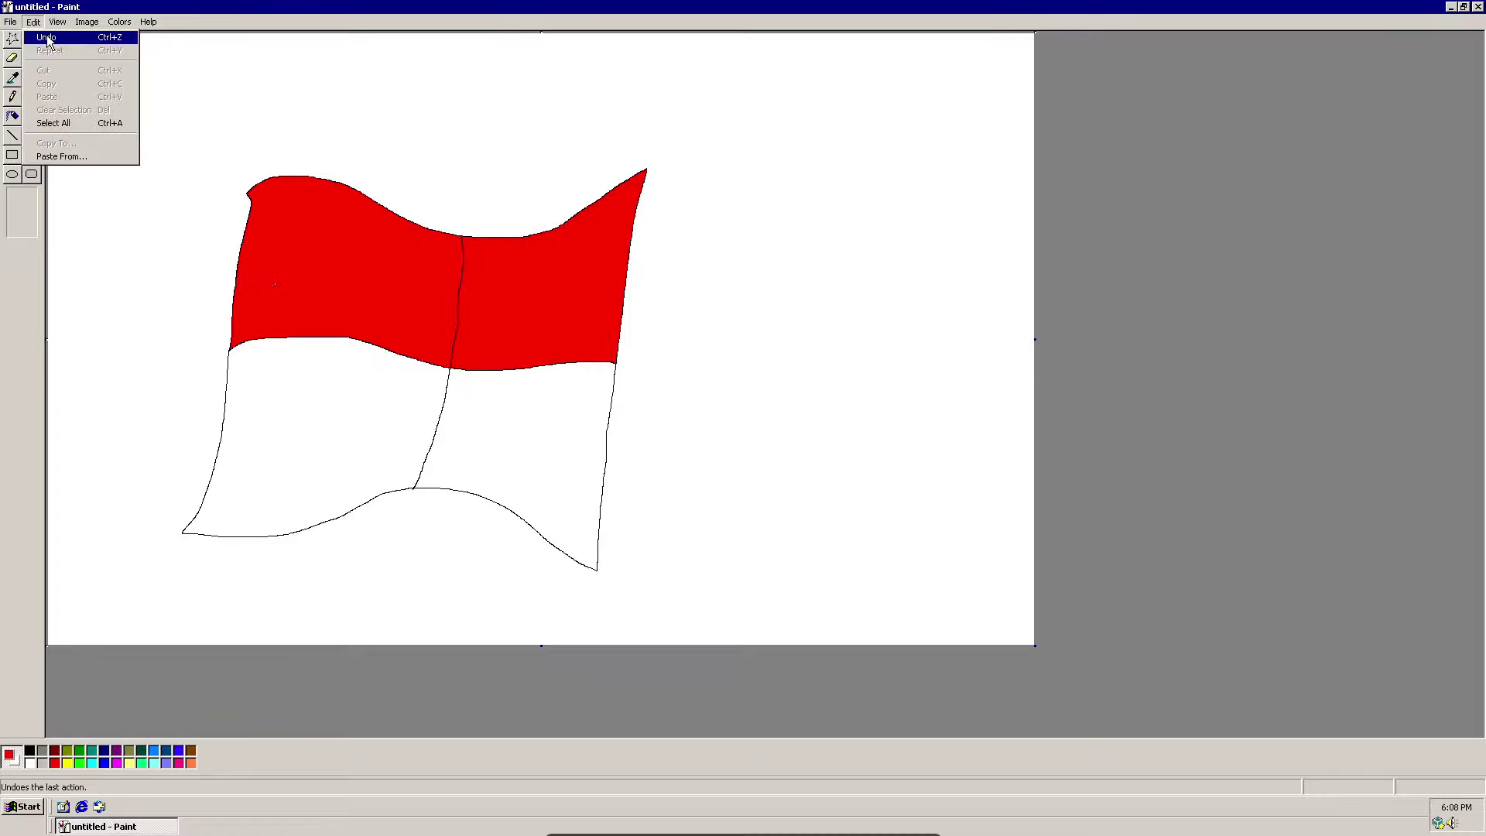
left_click(31, 36)
Close the gap between the flag's top edge and the vertical divider with a short black Pencil stroke
left_click(13, 96)
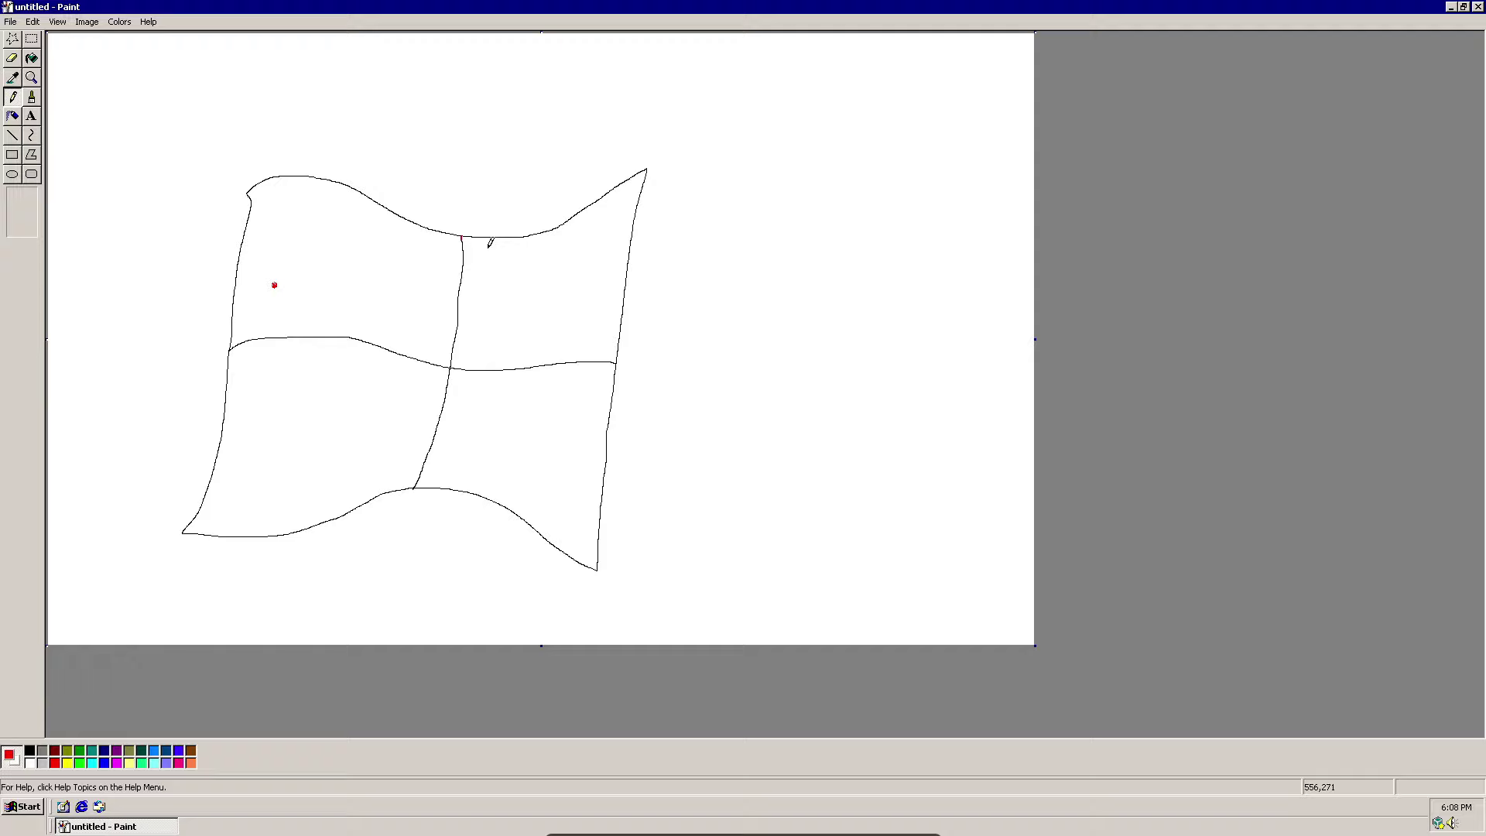
left_click(33, 22)
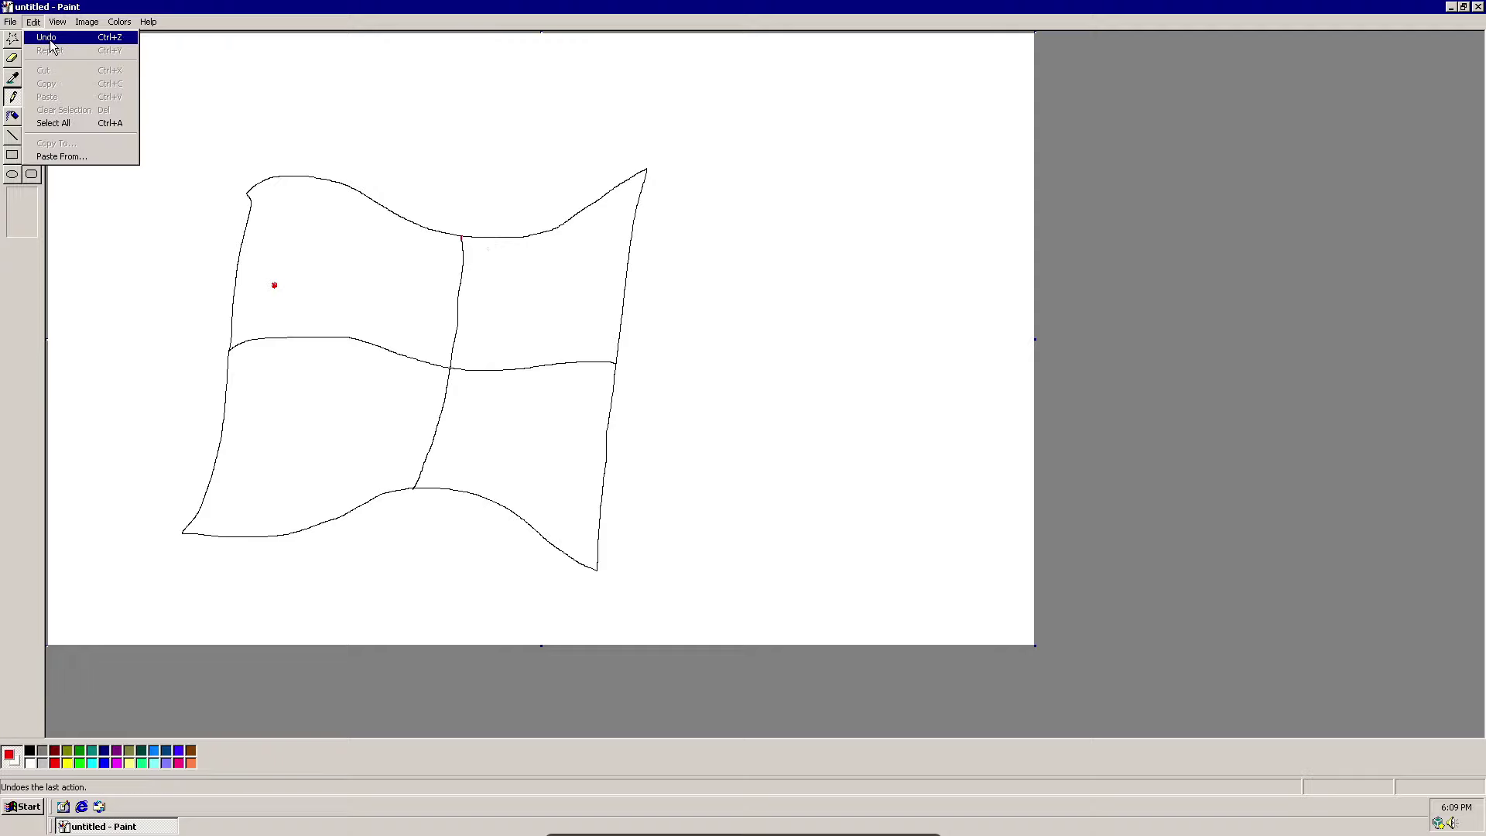
left_click(32, 755)
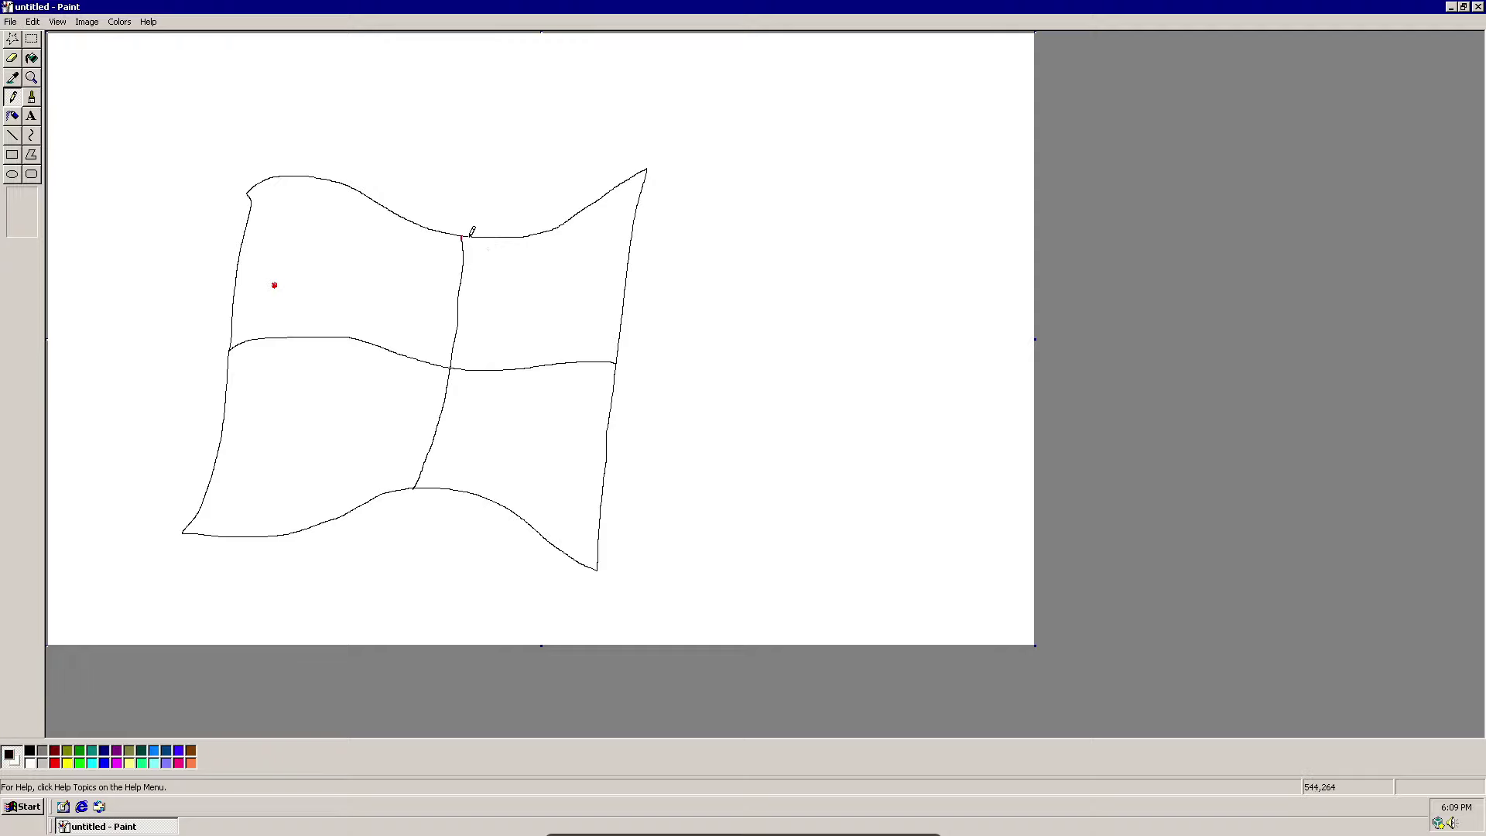
left_click_drag(462, 242, 462, 234)
Fill the flag's upper-left pane with red and its upper-right pane with bright green
left_click(54, 762)
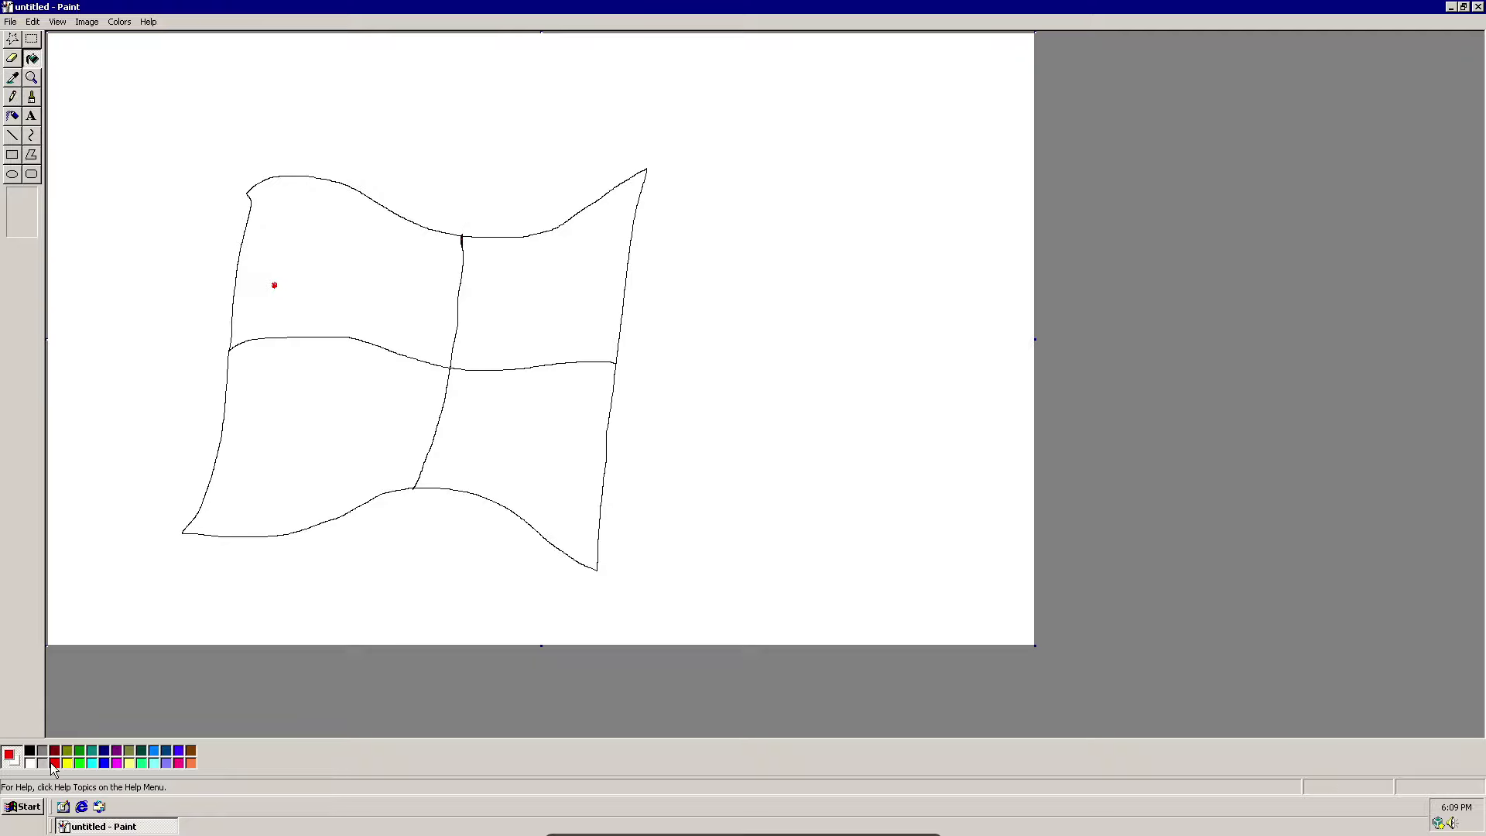
left_click(346, 288)
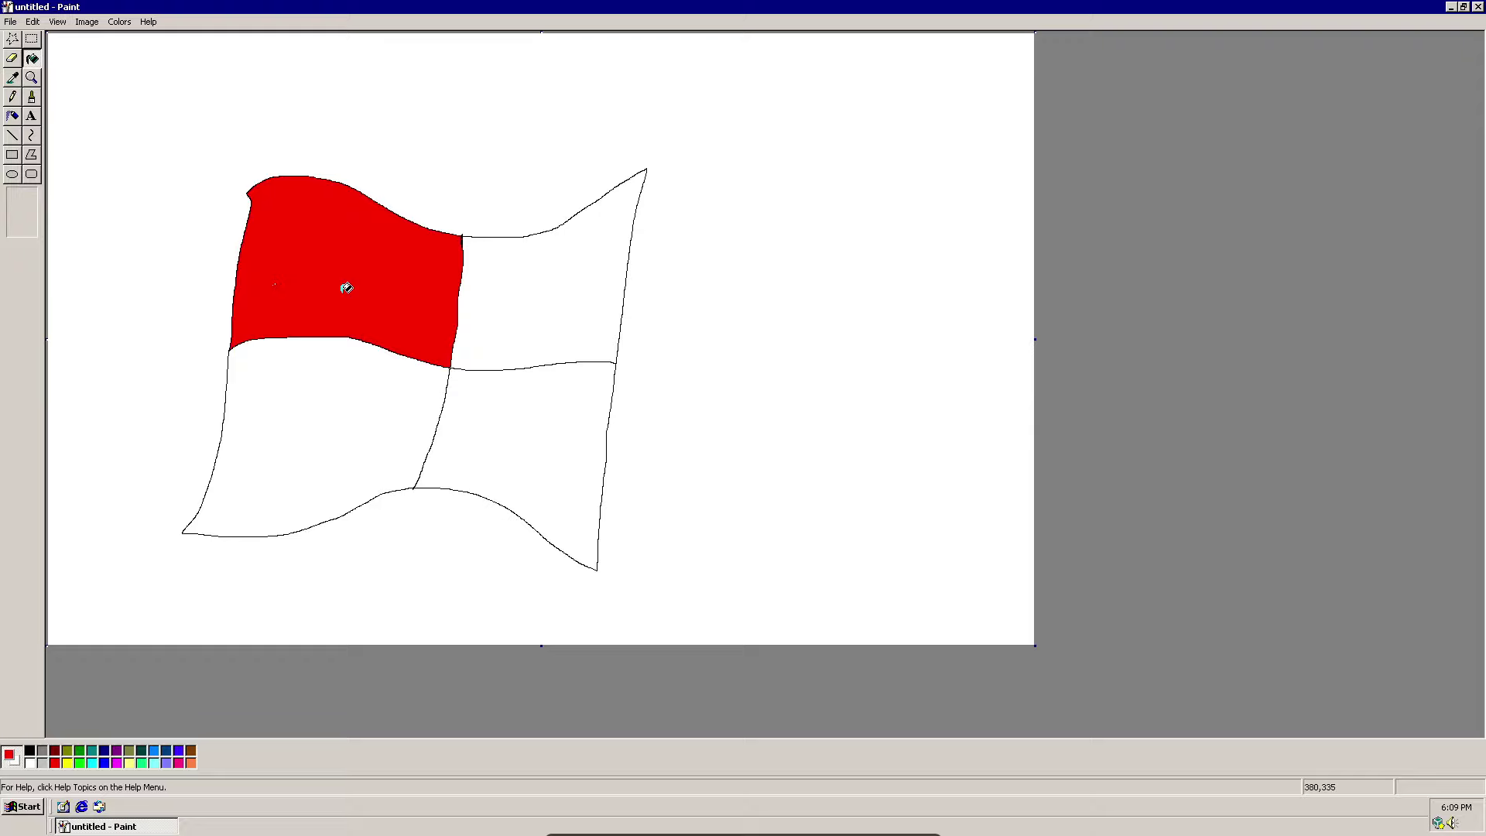
left_click(144, 762)
left_click(80, 762)
left_click(565, 309)
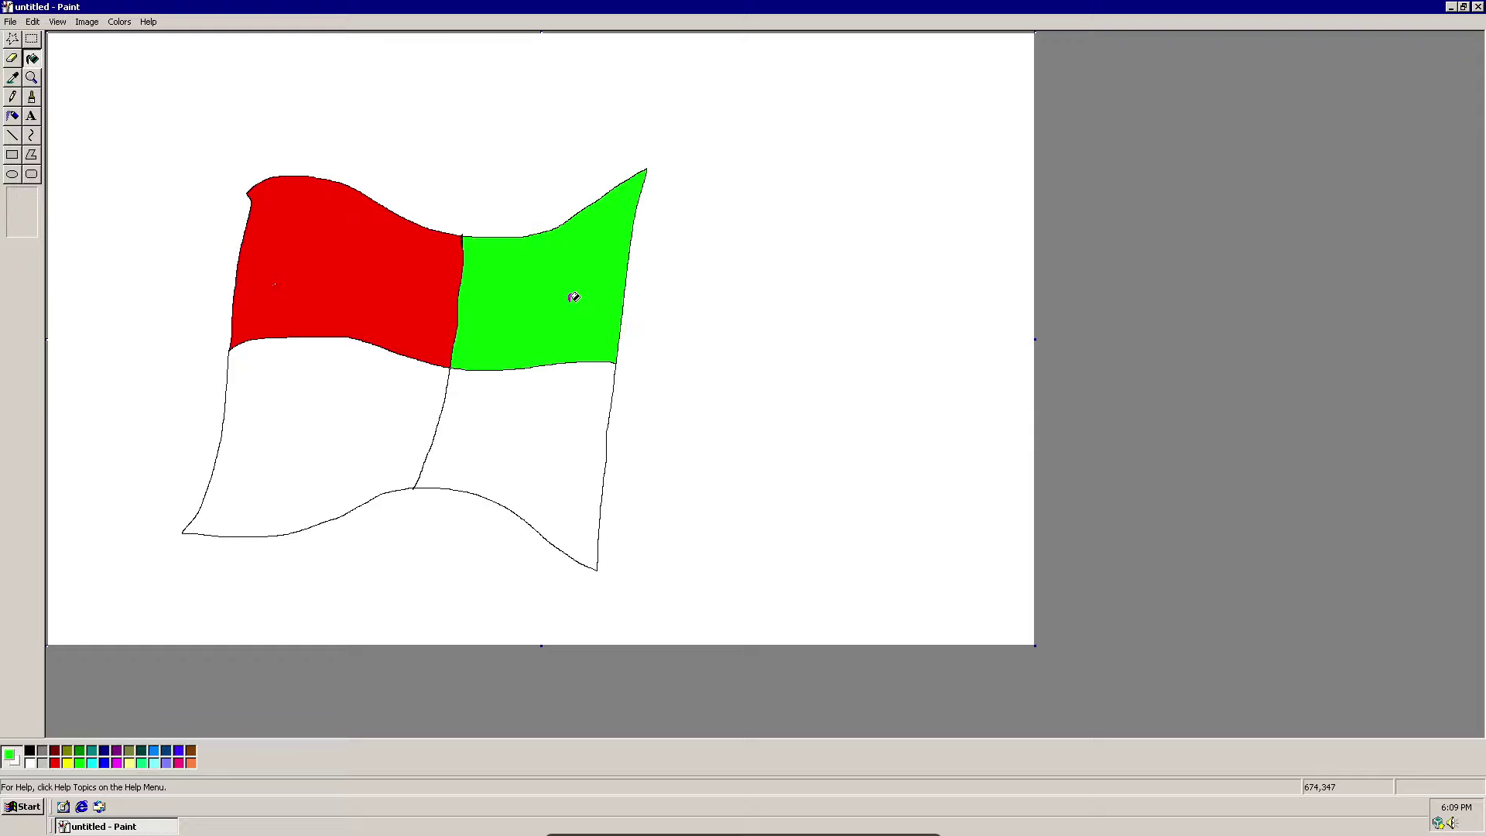
Fill the flag's lower-left pane with blue and its lower-right pane with yellow
left_click(178, 750)
left_click(306, 407)
left_click(67, 763)
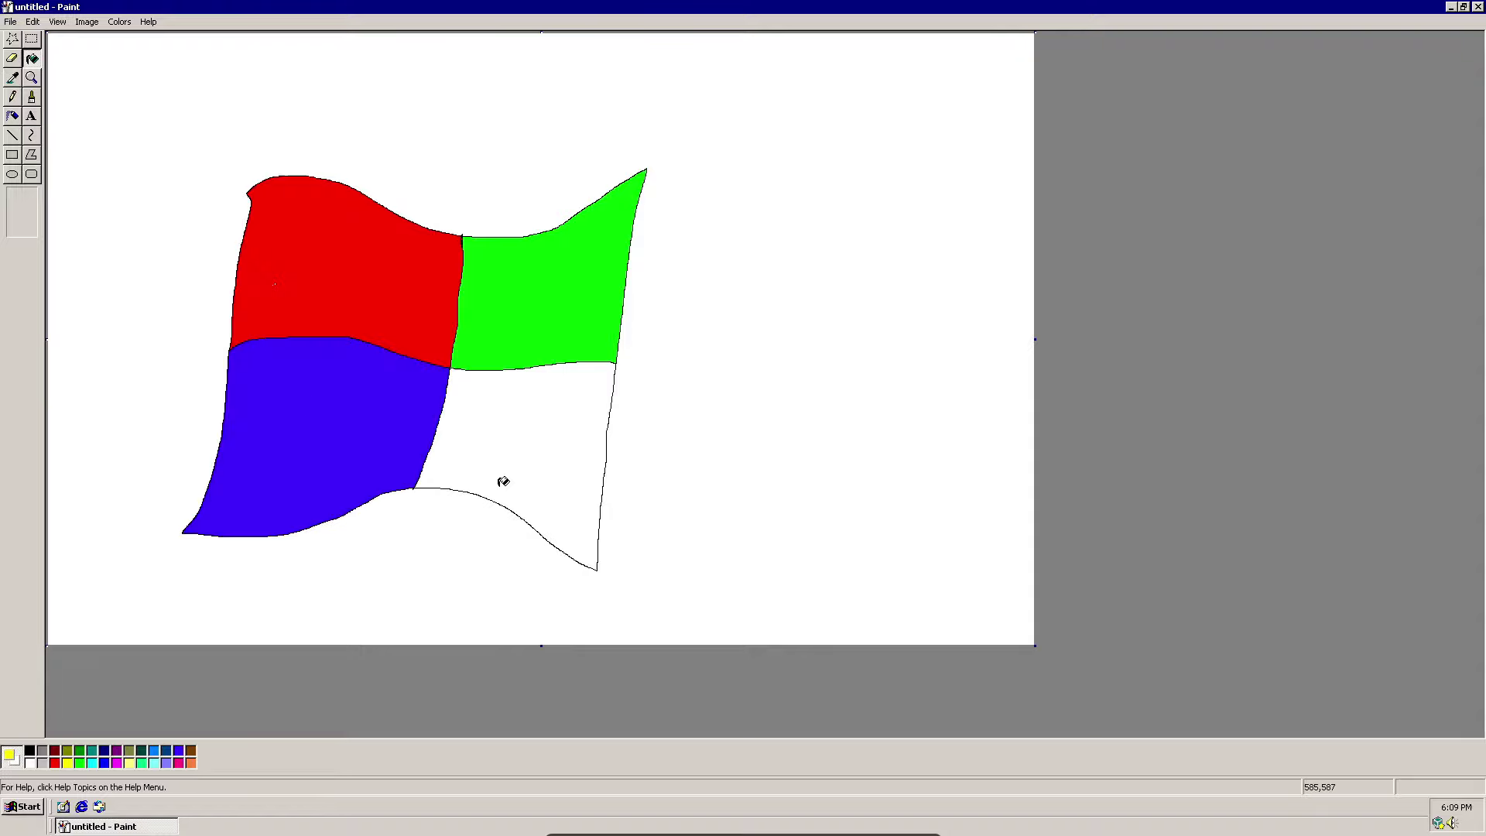
left_click(507, 449)
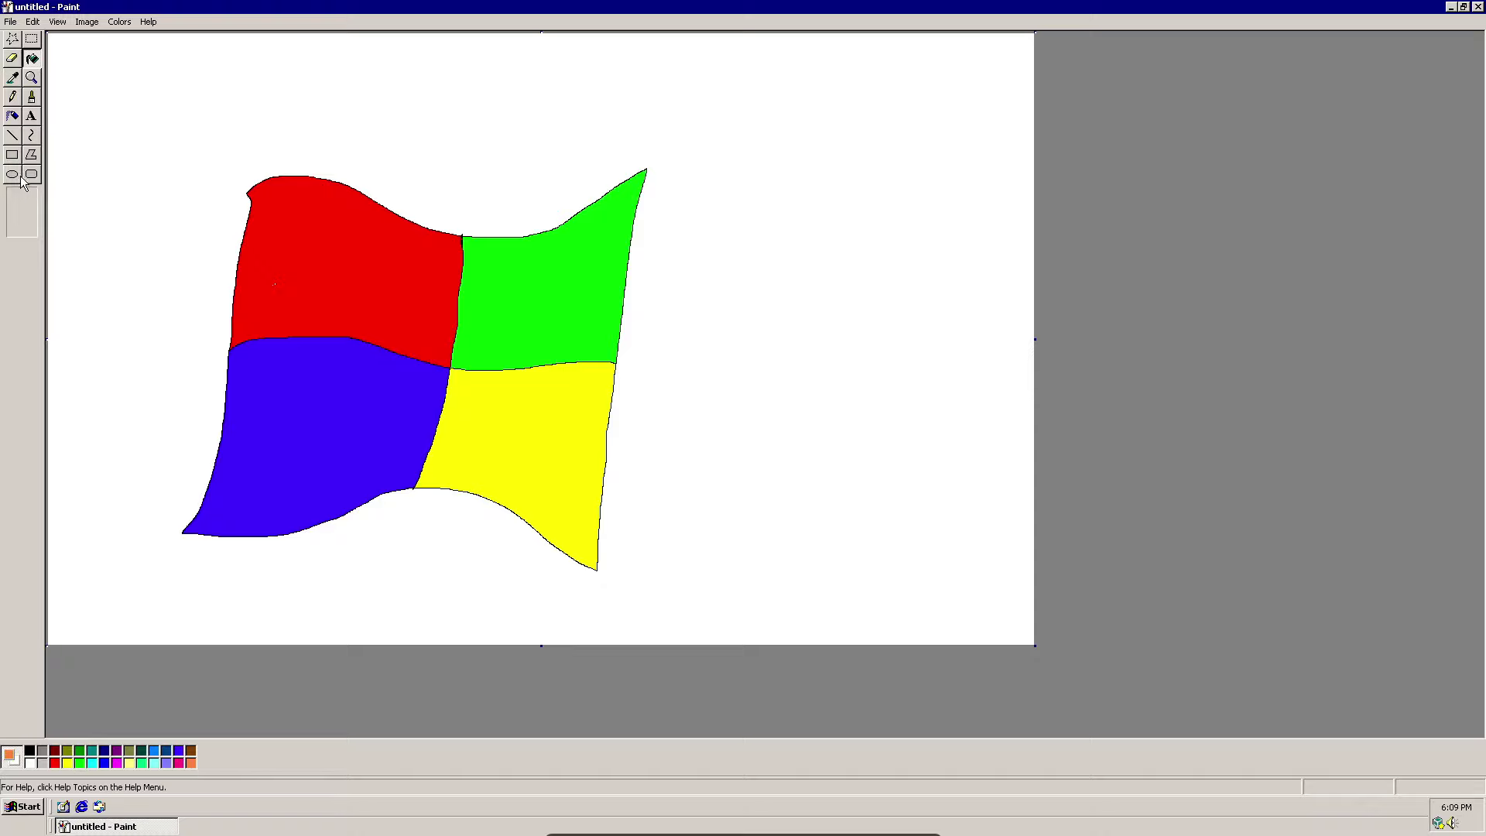
Spray the letters "XP" in orange beside the flag's lower-right corner, using the largest Airbrush size
left_click(12, 115)
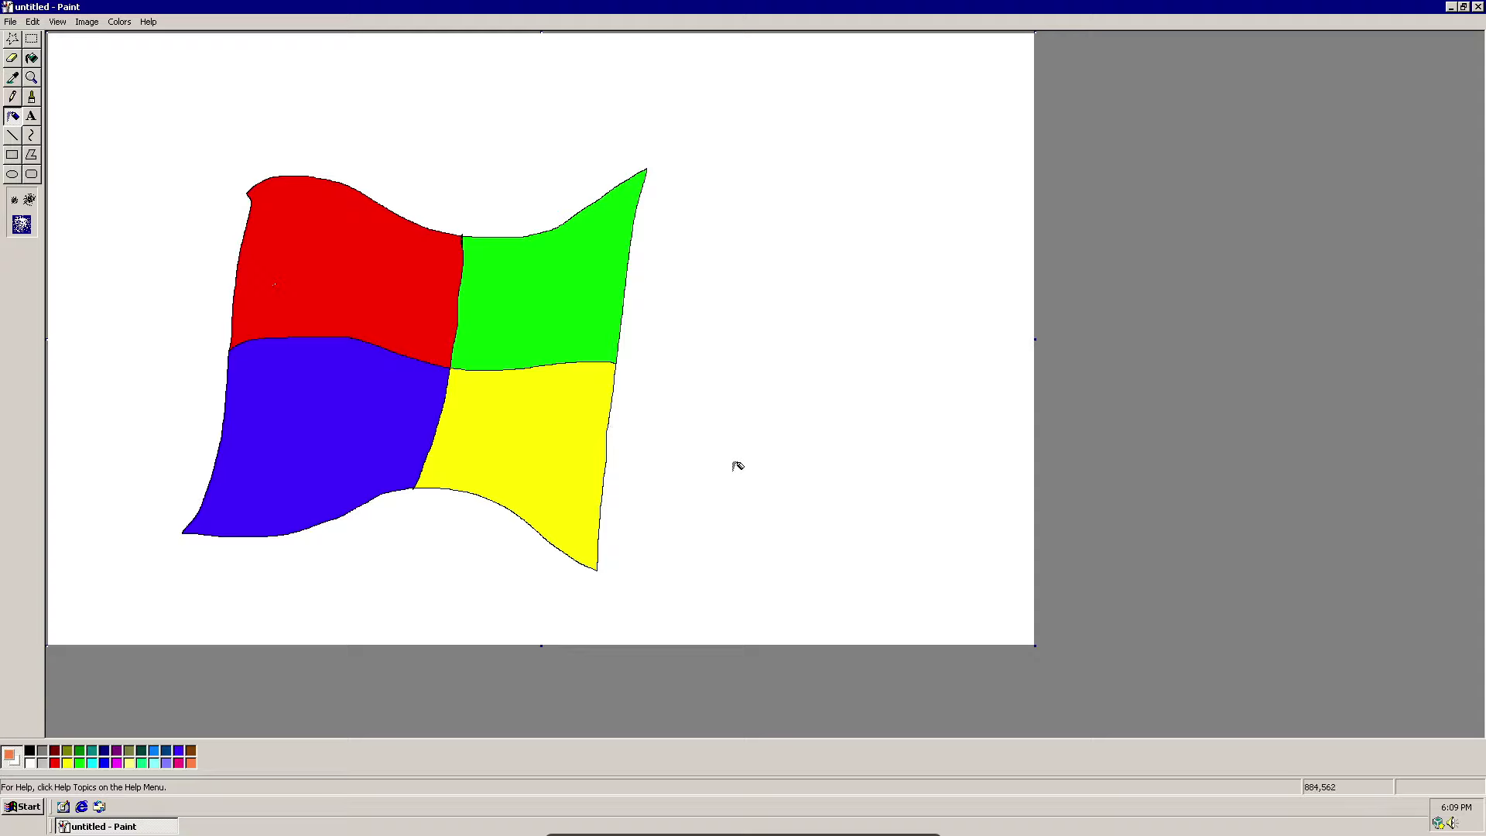
left_click_drag(736, 464, 626, 603)
left_click_drag(649, 465, 739, 608)
left_click_drag(804, 435, 790, 615)
mouse_move(801, 435)
left_mouse_down()
mouse_move(932, 496)
mouse_move(784, 528)
left_mouse_up()
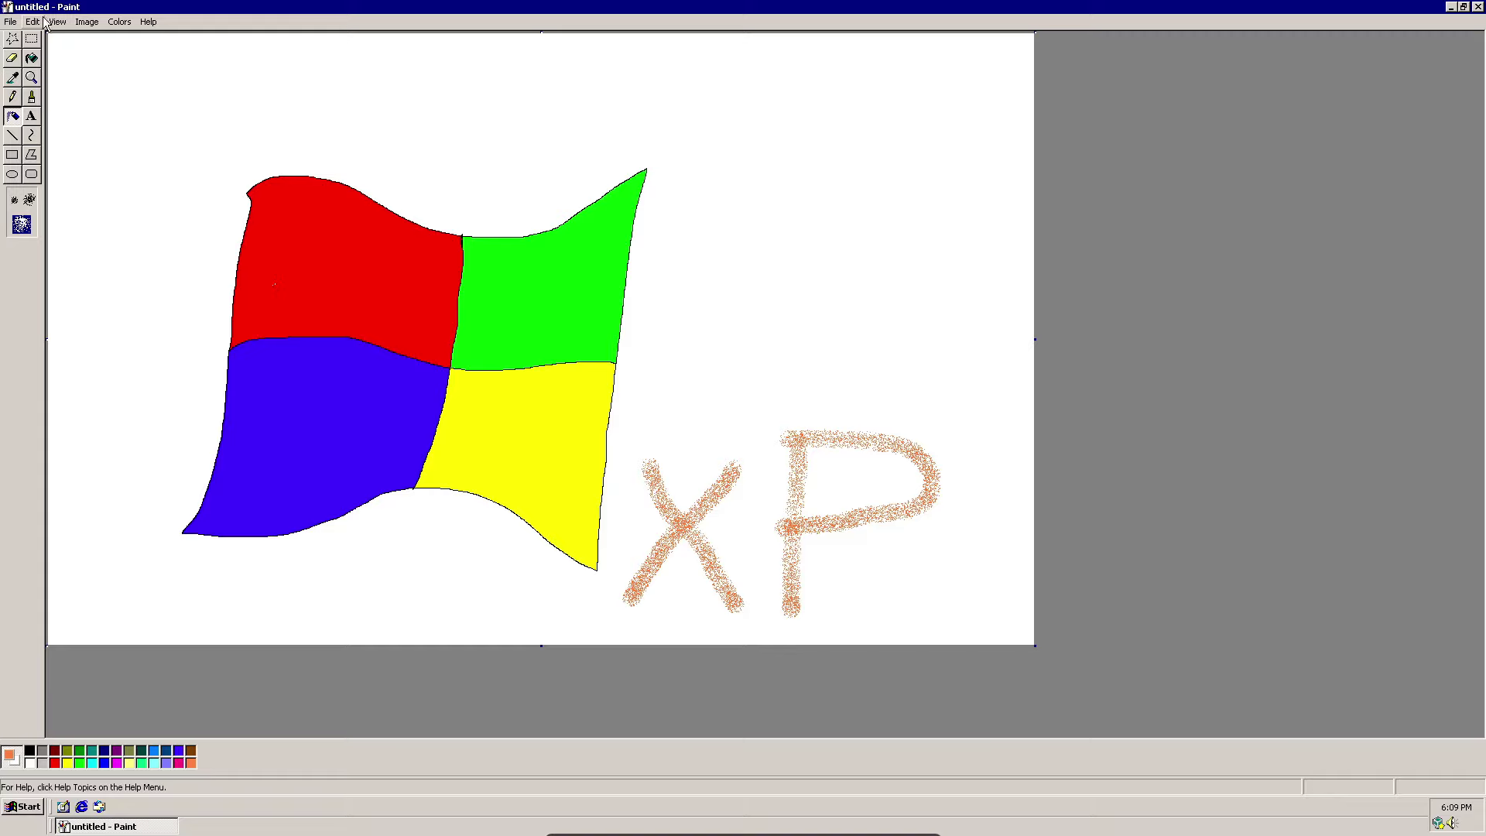
Save the drawing as untitled in My Pictures as a 256 Color Bitmap and close Paint
left_click(10, 21)
left_click(11, 22)
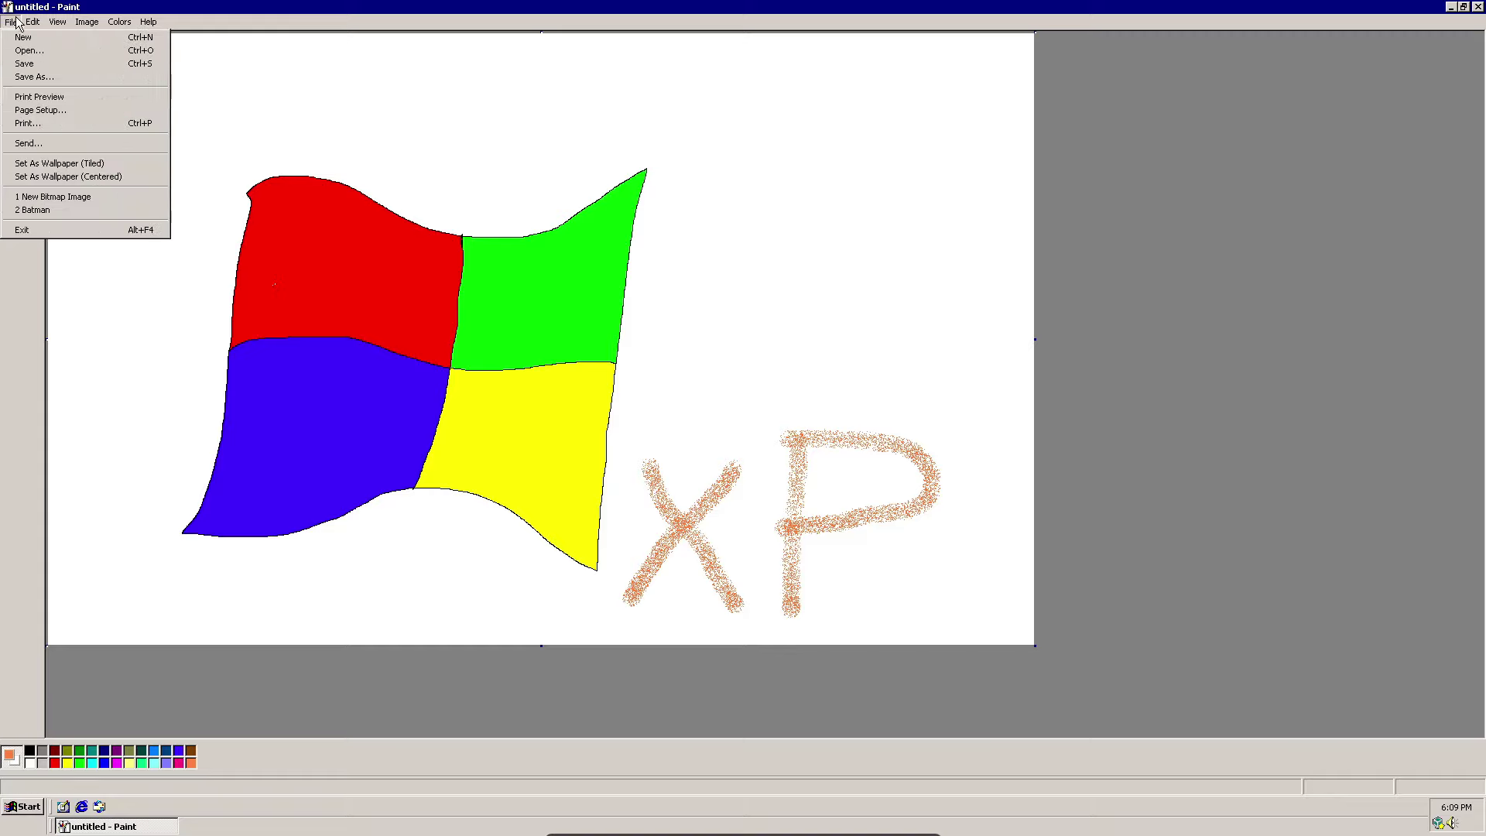
left_click(31, 60)
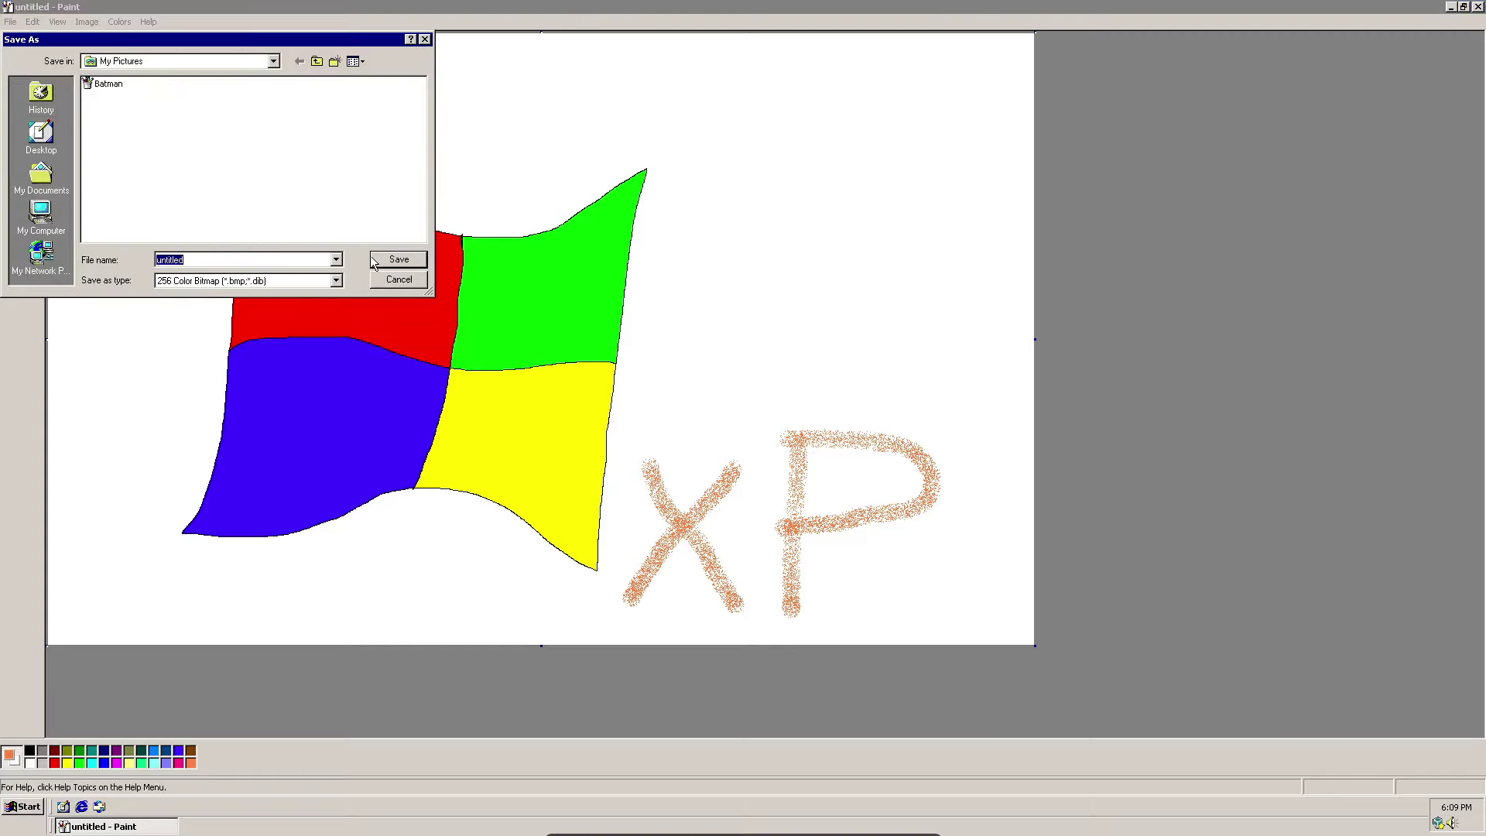
left_click(376, 260)
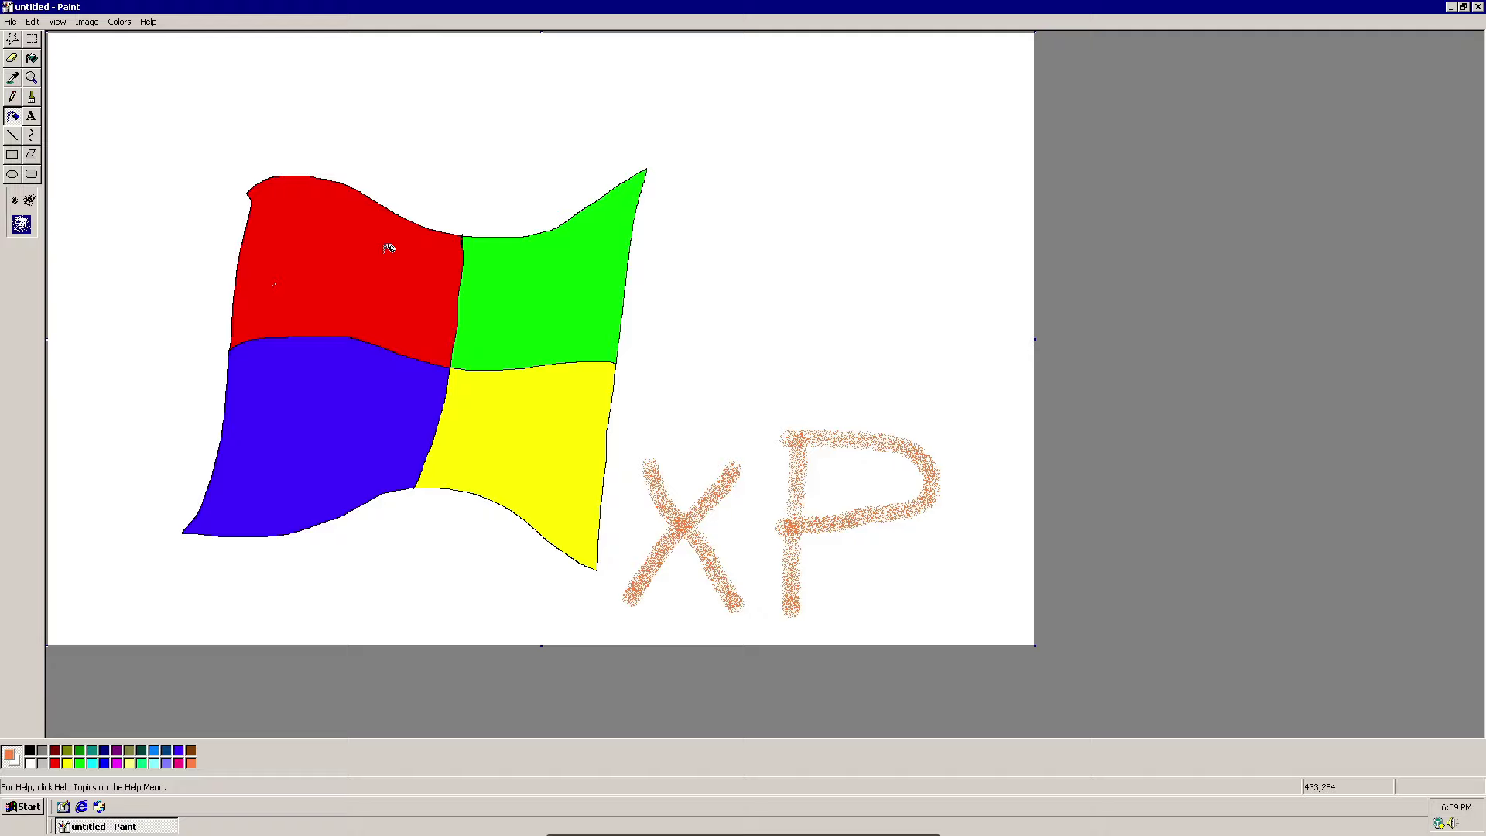
left_click(1478, 7)
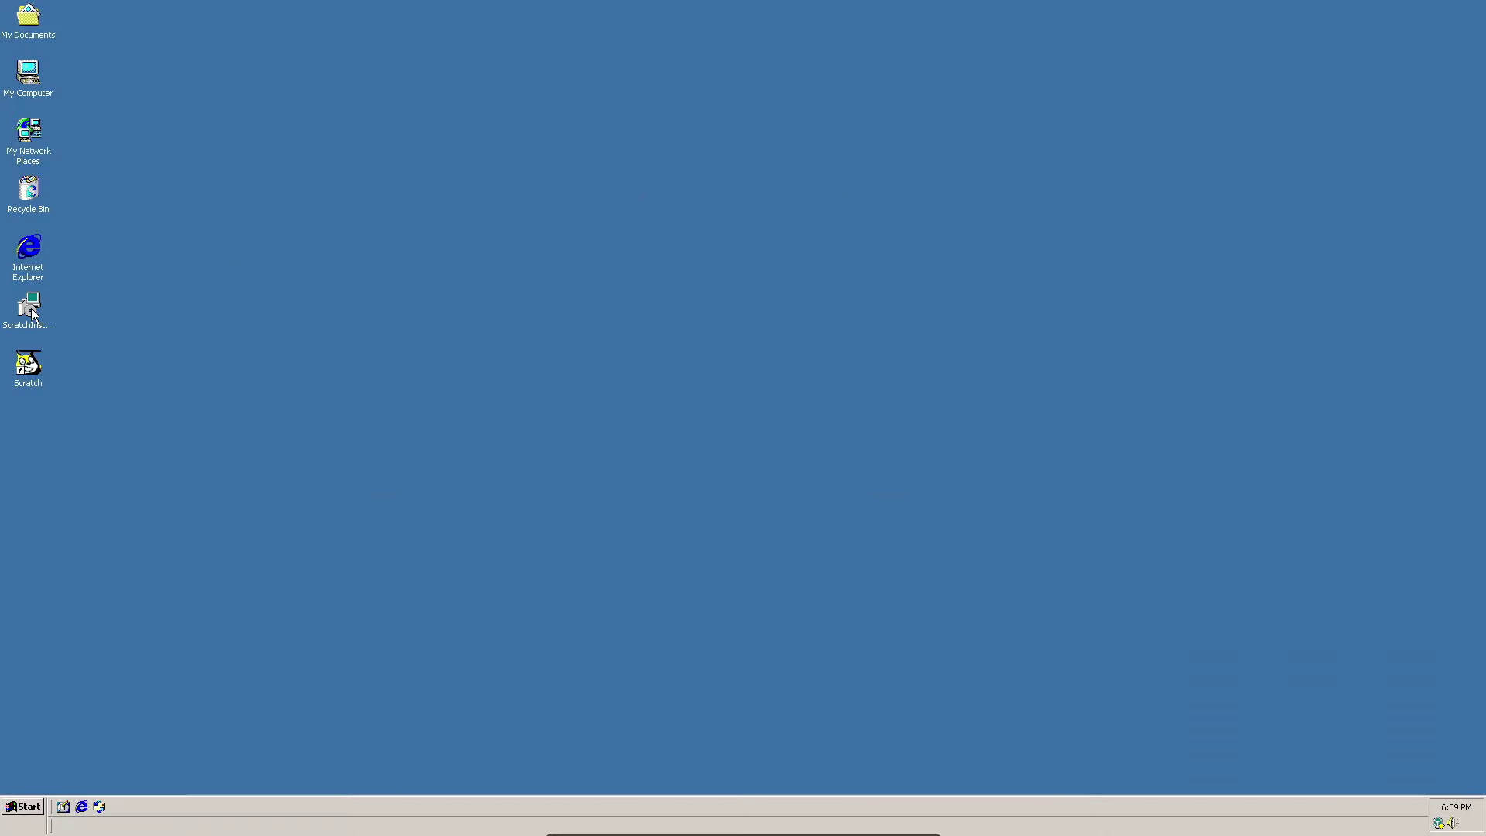
Check the properties of the deleted Wing3 sound in the Recycle Bin, restore it to the desktop and close the bin
double_click(36, 190)
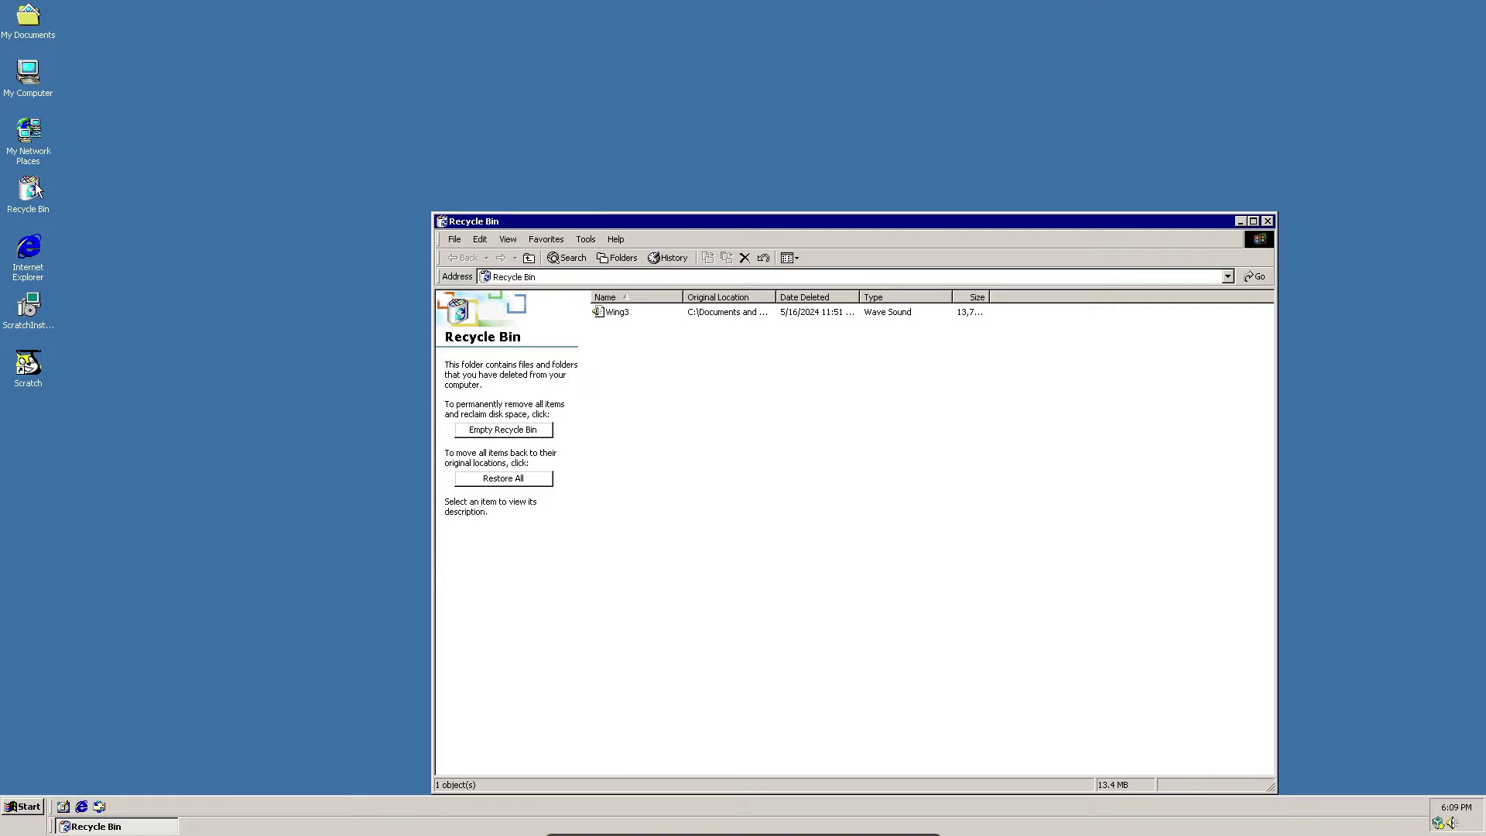
double_click(618, 313)
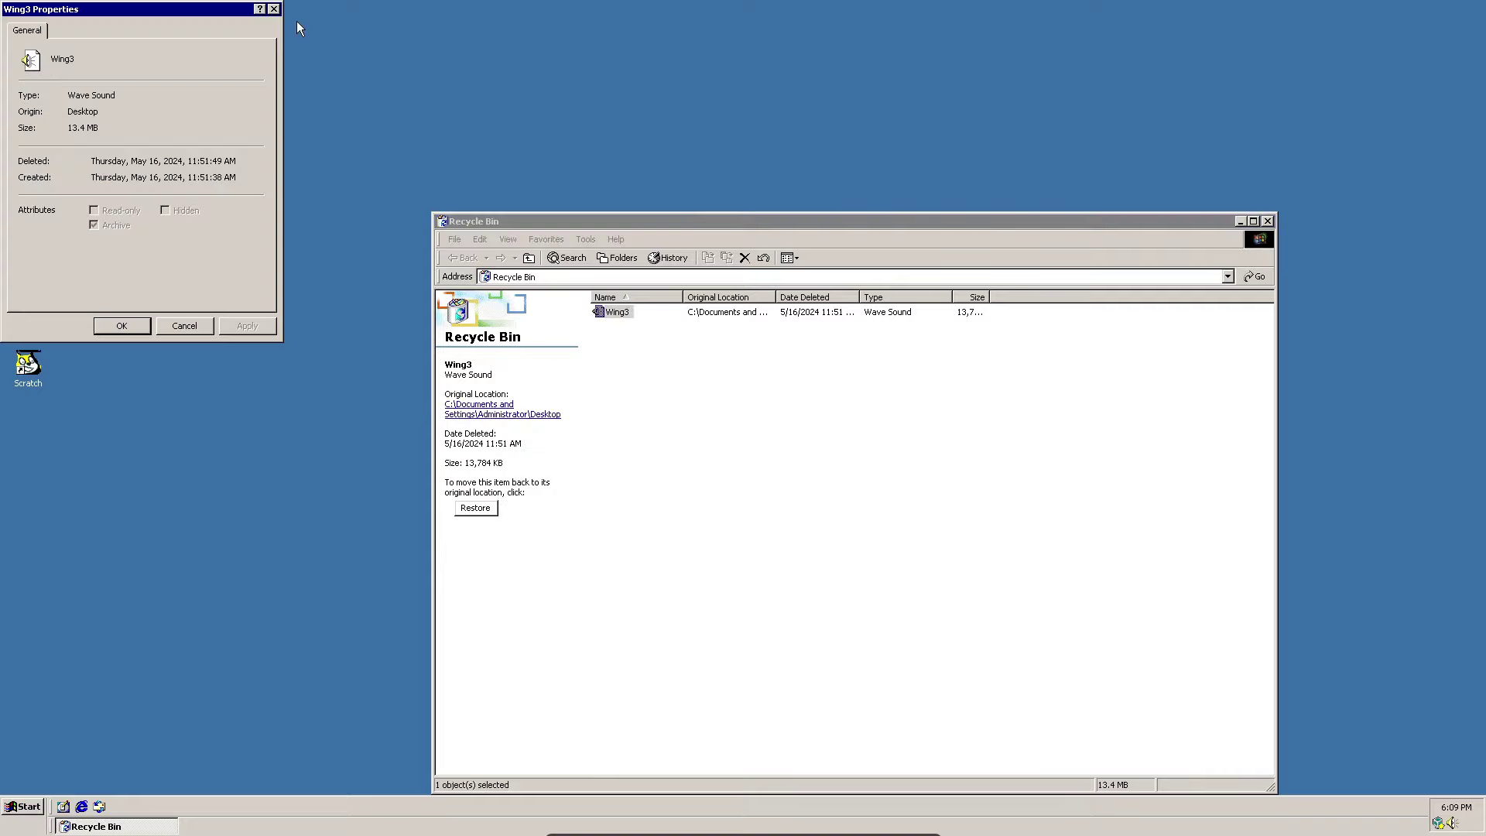
left_click(273, 10)
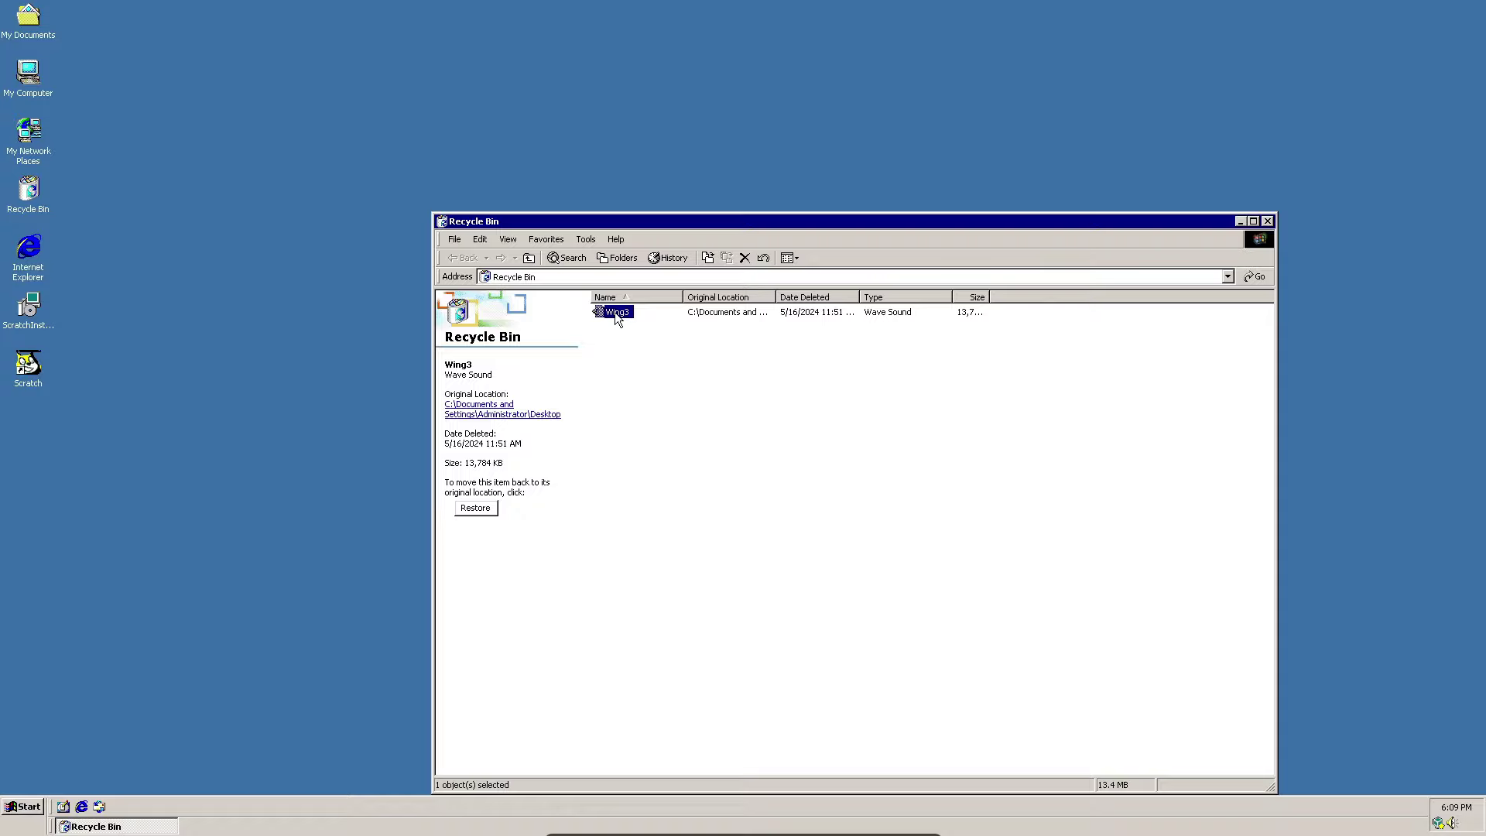
right_click(614, 313)
left_click(1267, 222)
Try to play the Wing3 sound in Windows Media Player, and move the file back to the Recycle Bin
double_click(30, 422)
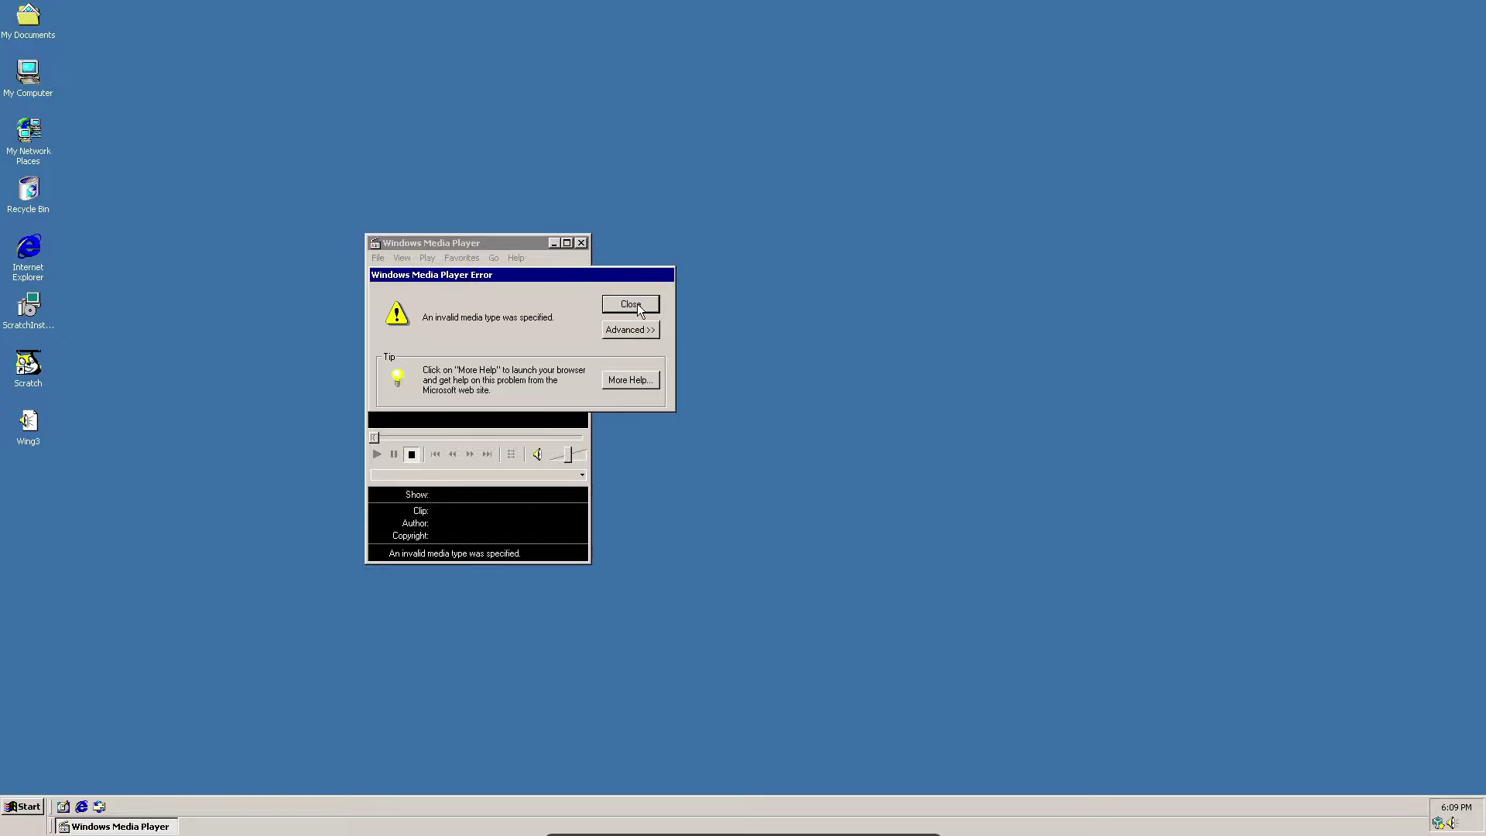
left_click(631, 304)
left_click(581, 243)
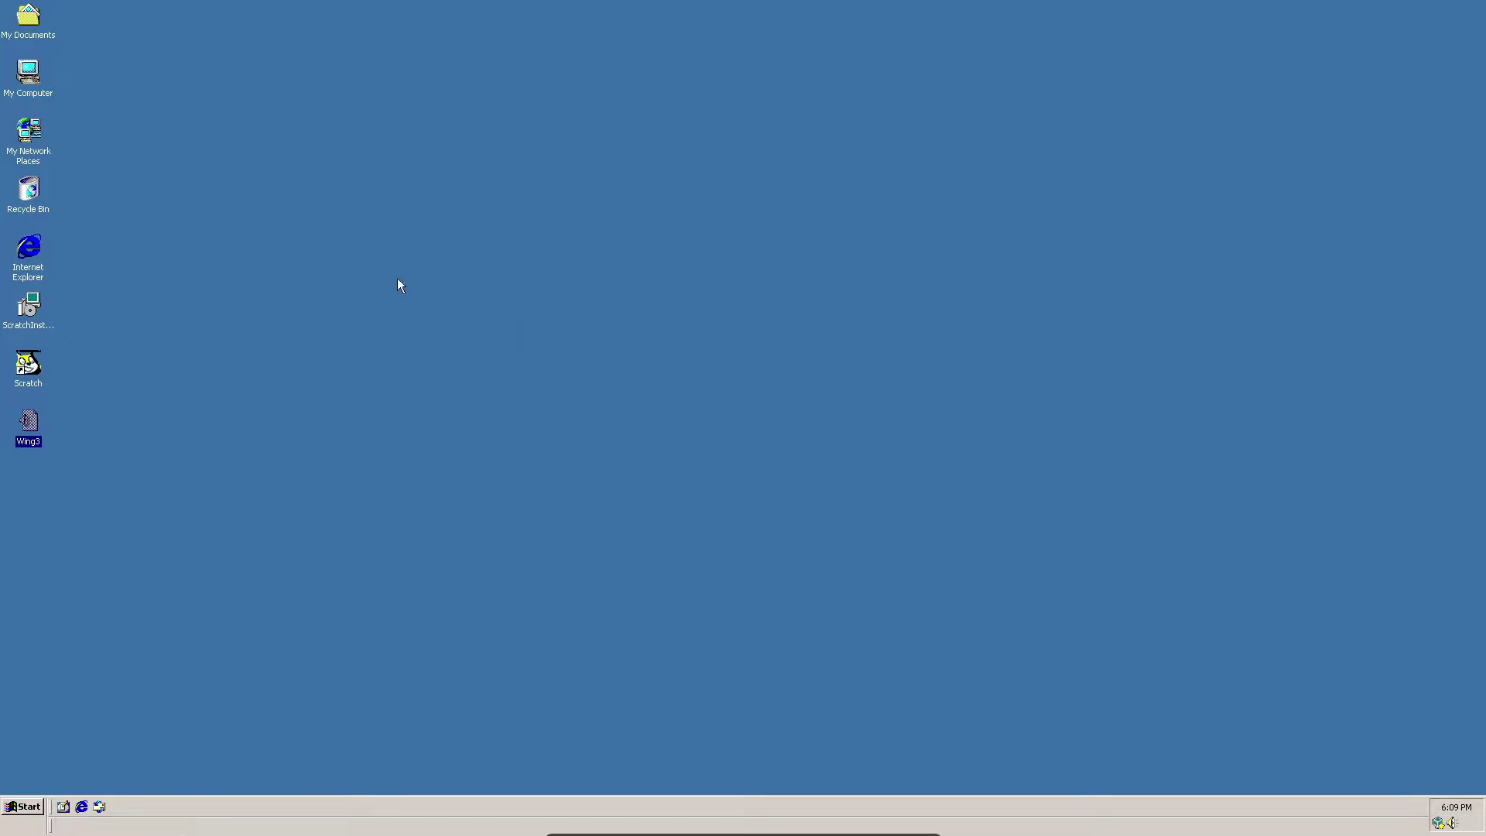
left_click_drag(31, 428, 29, 200)
Open Windows Explorer from the Accessories and move its My Documents window up and to the left on the desktop
left_click(24, 806)
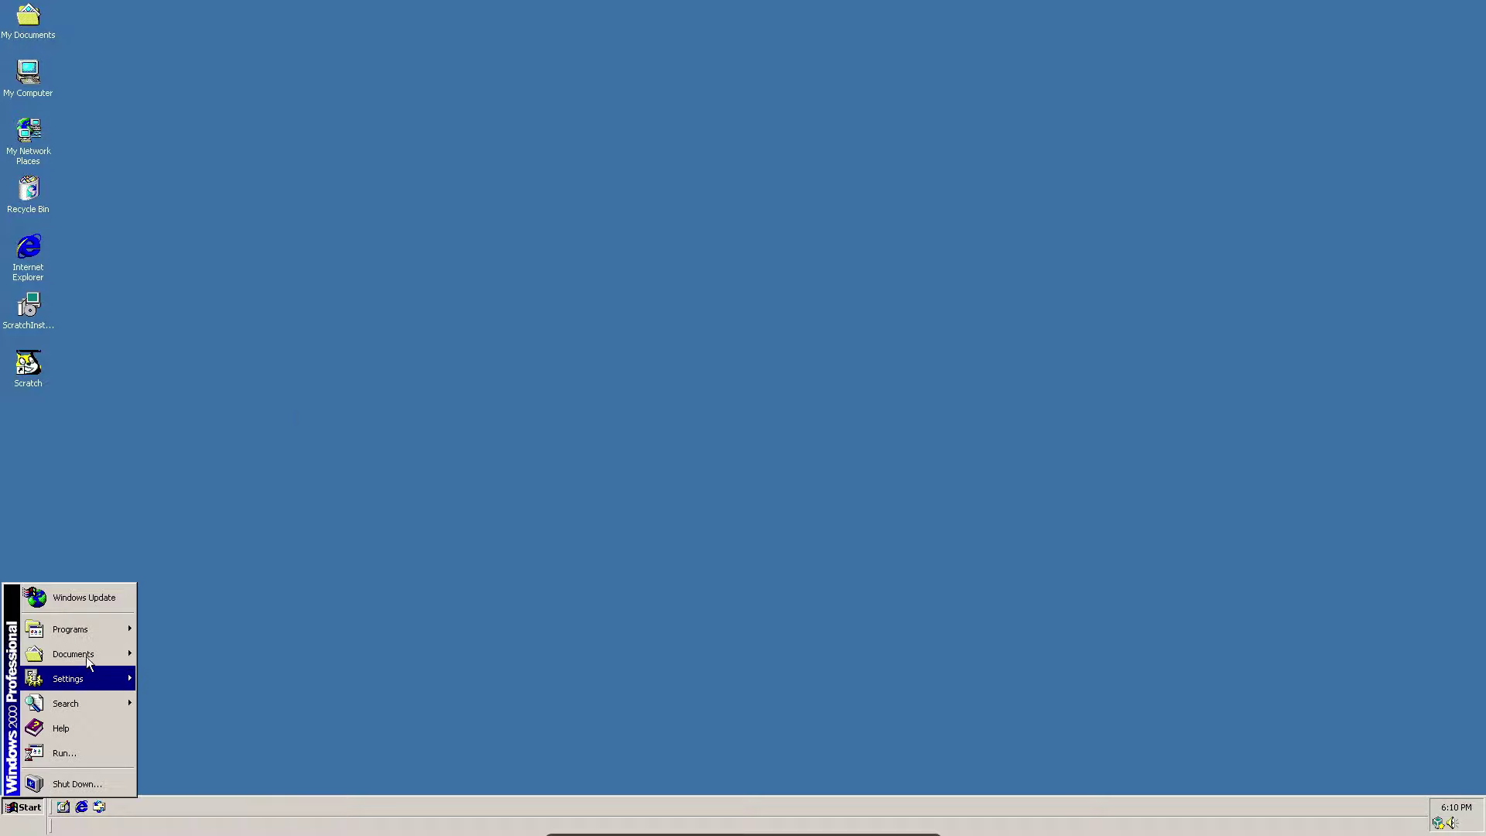
mouse_move(98, 630)
mouse_move(175, 624)
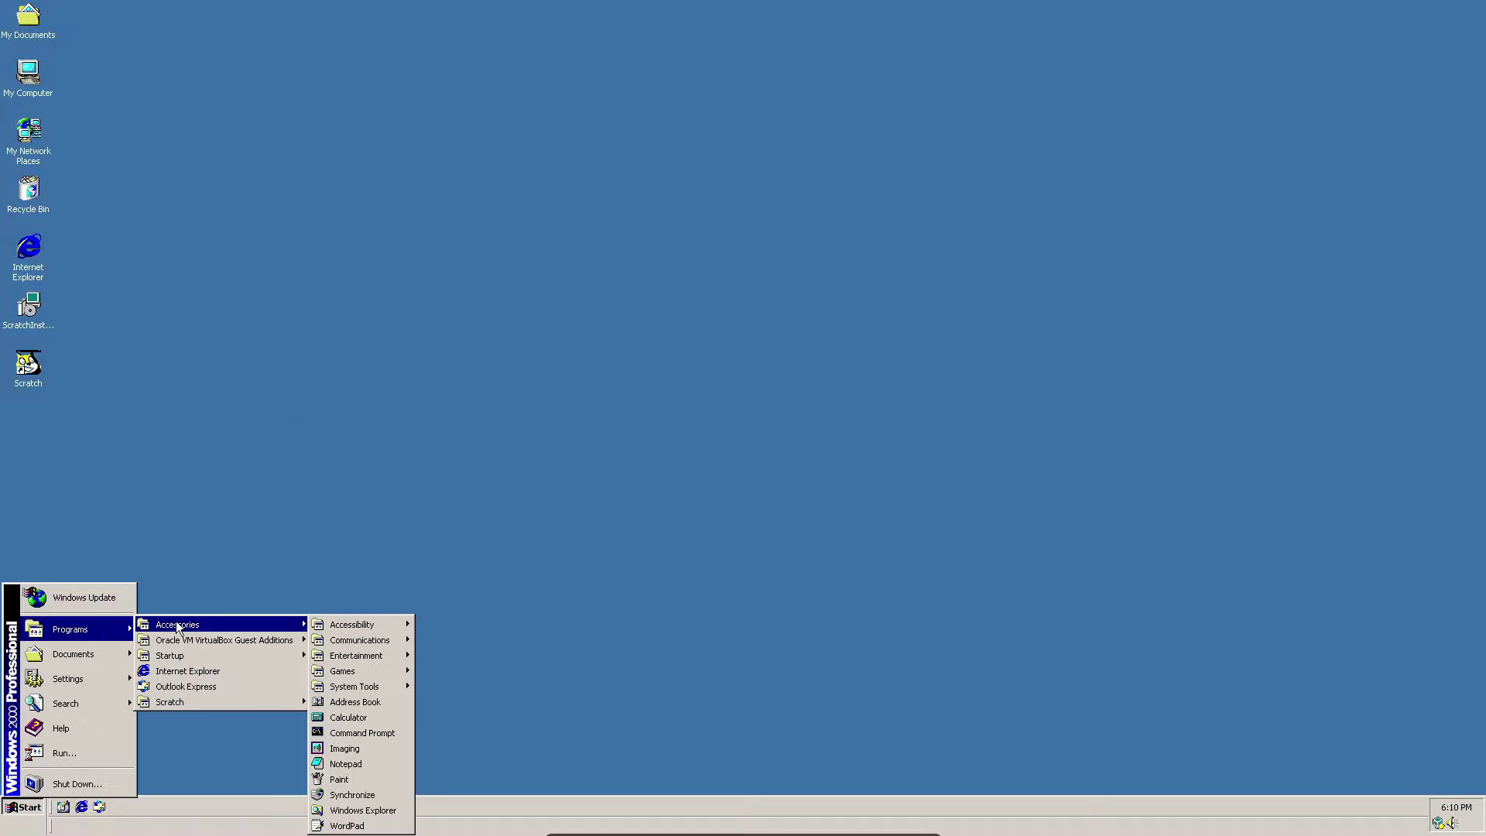
left_click(362, 810)
left_click_drag(466, 72, 336, 36)
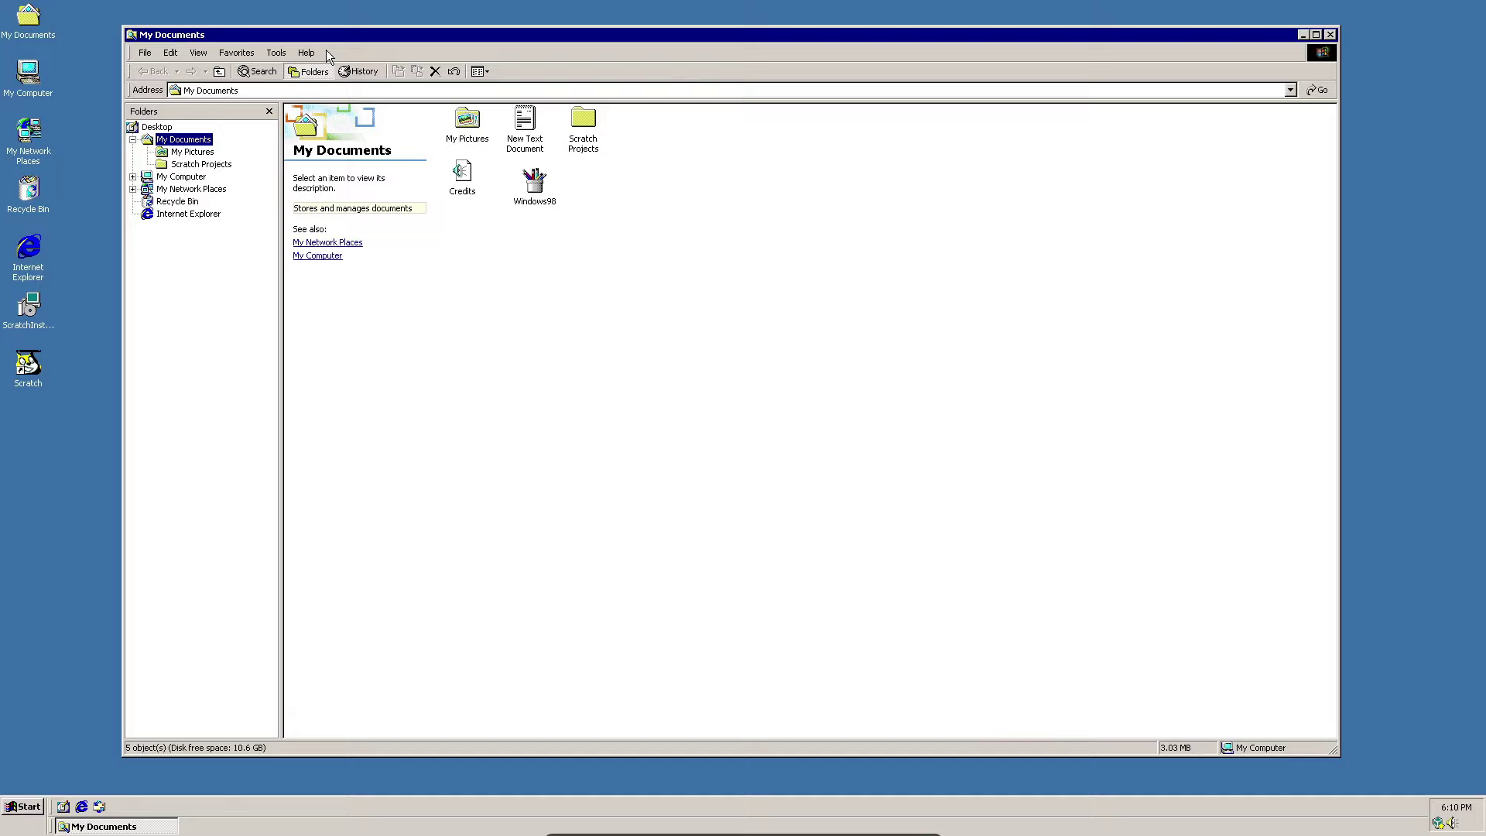
View the Windows98 picture in Paint and try opening the Credits sound from My Documents, closing both programs
double_click(535, 184)
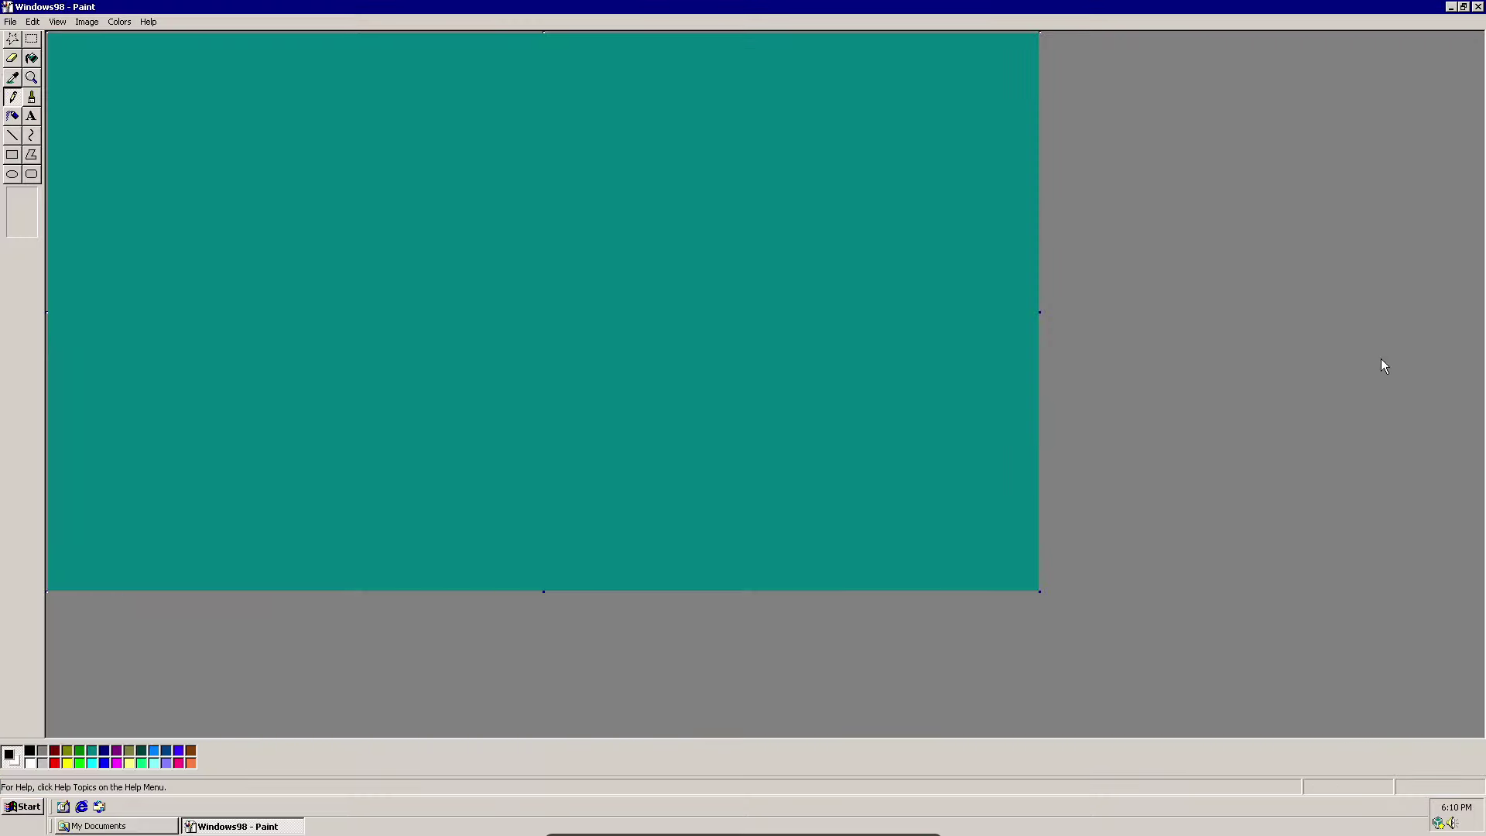
left_click(1477, 7)
left_click(568, 273)
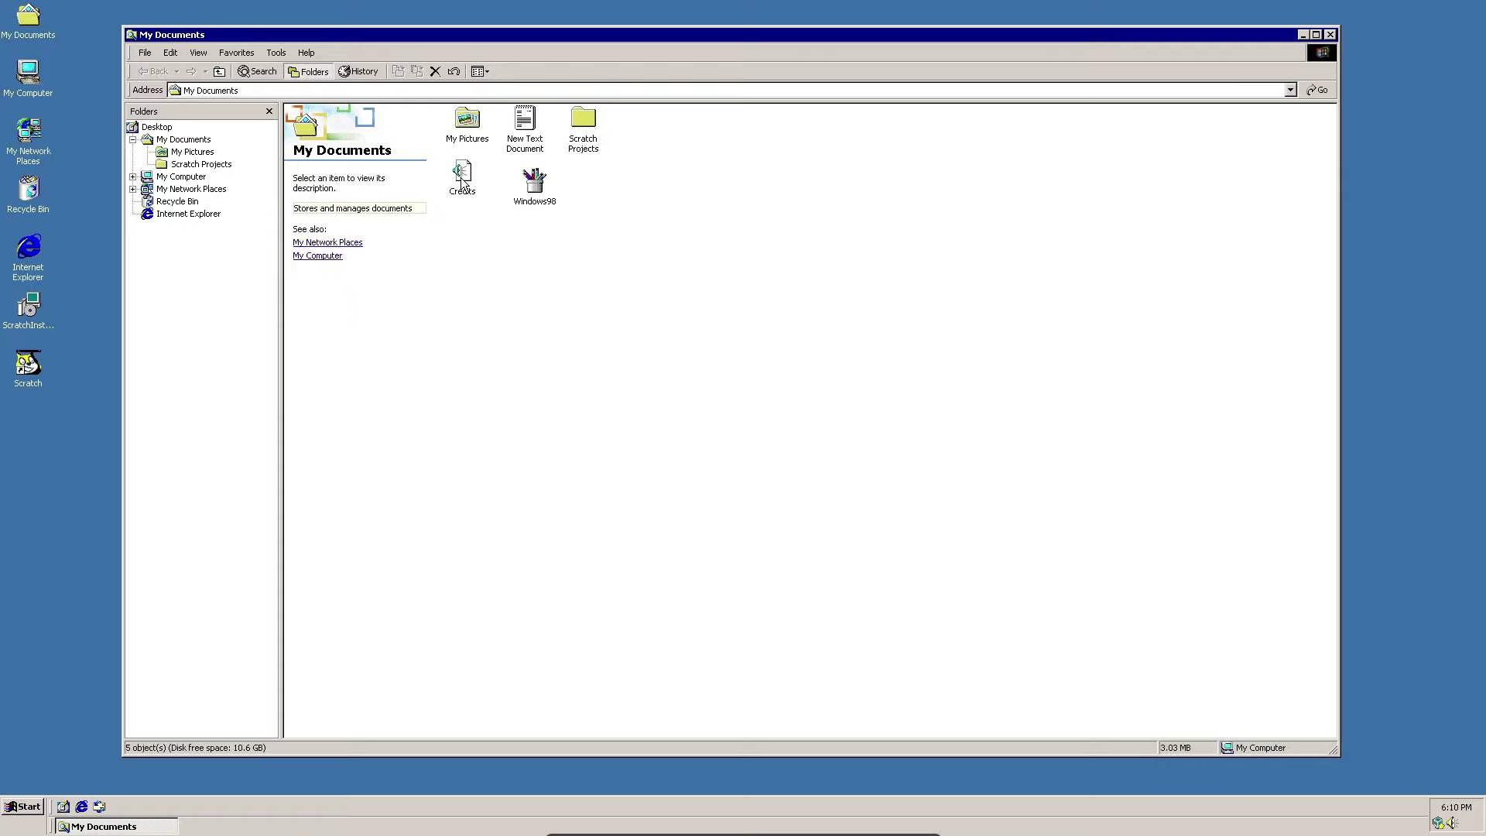
double_click(462, 174)
left_click(581, 244)
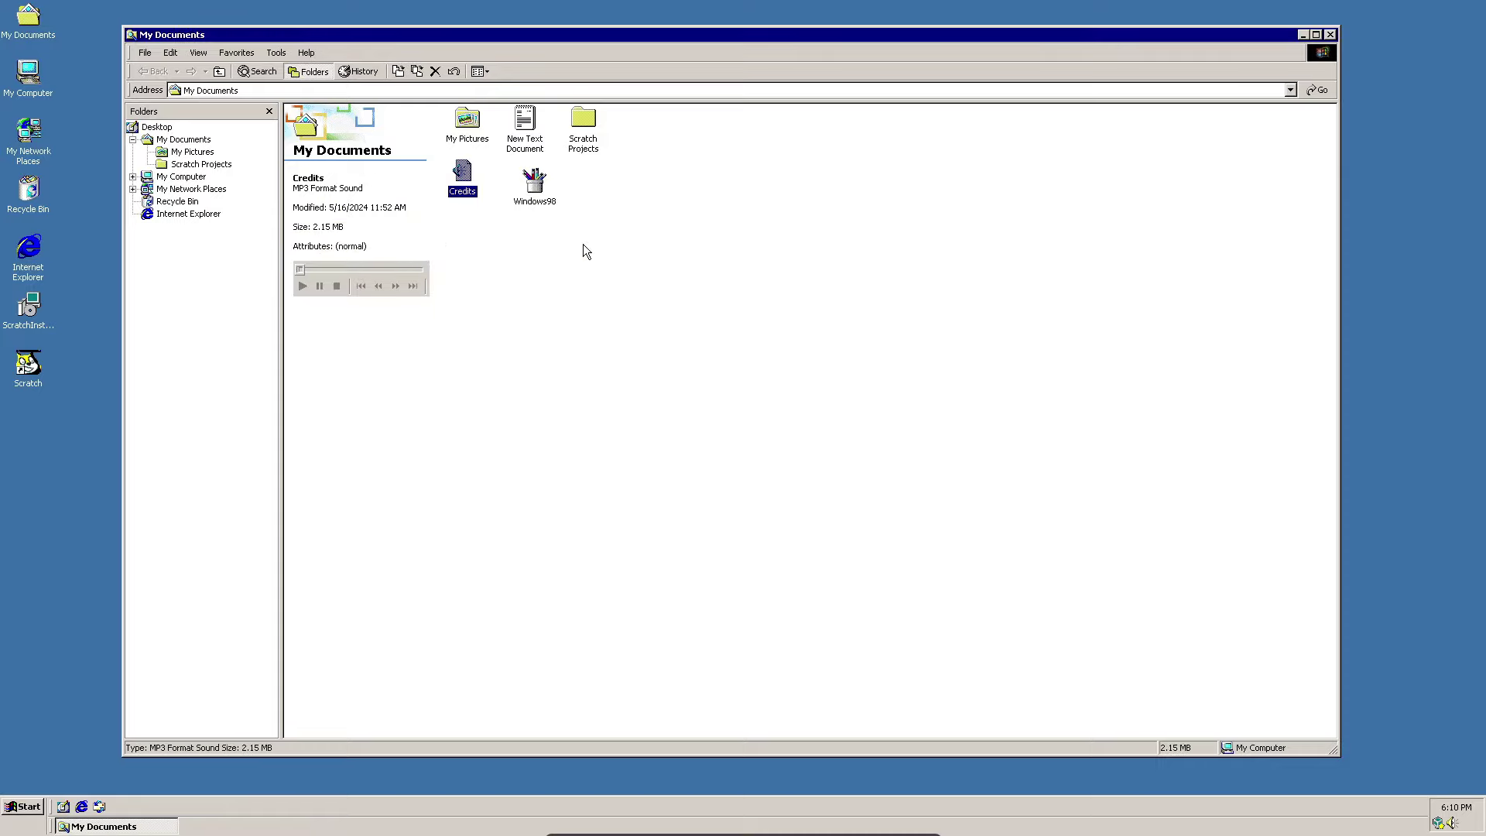
Look inside the Scratch Projects folder and close the Explorer window
double_click(582, 120)
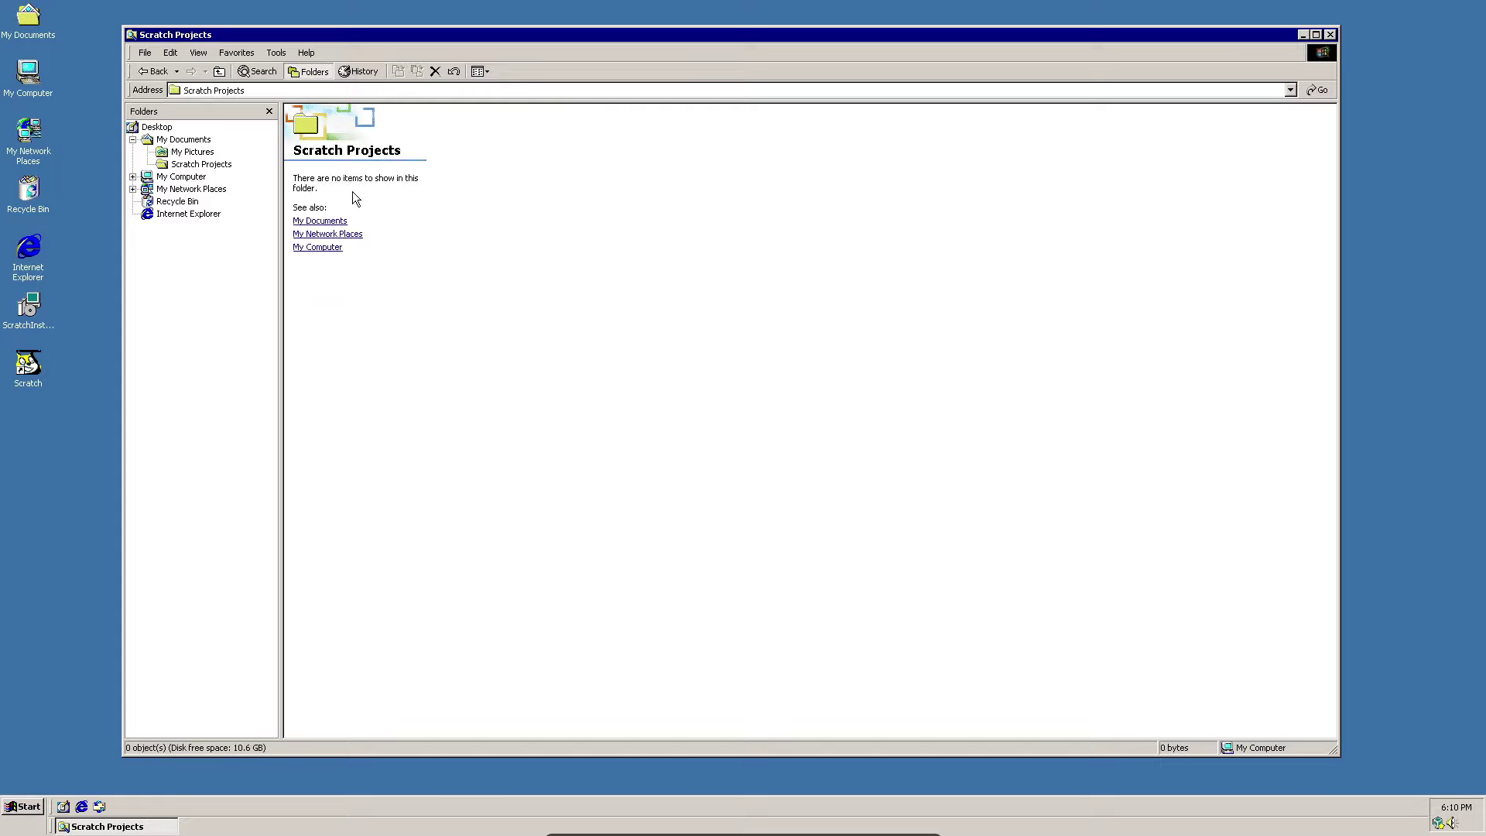
left_click(158, 71)
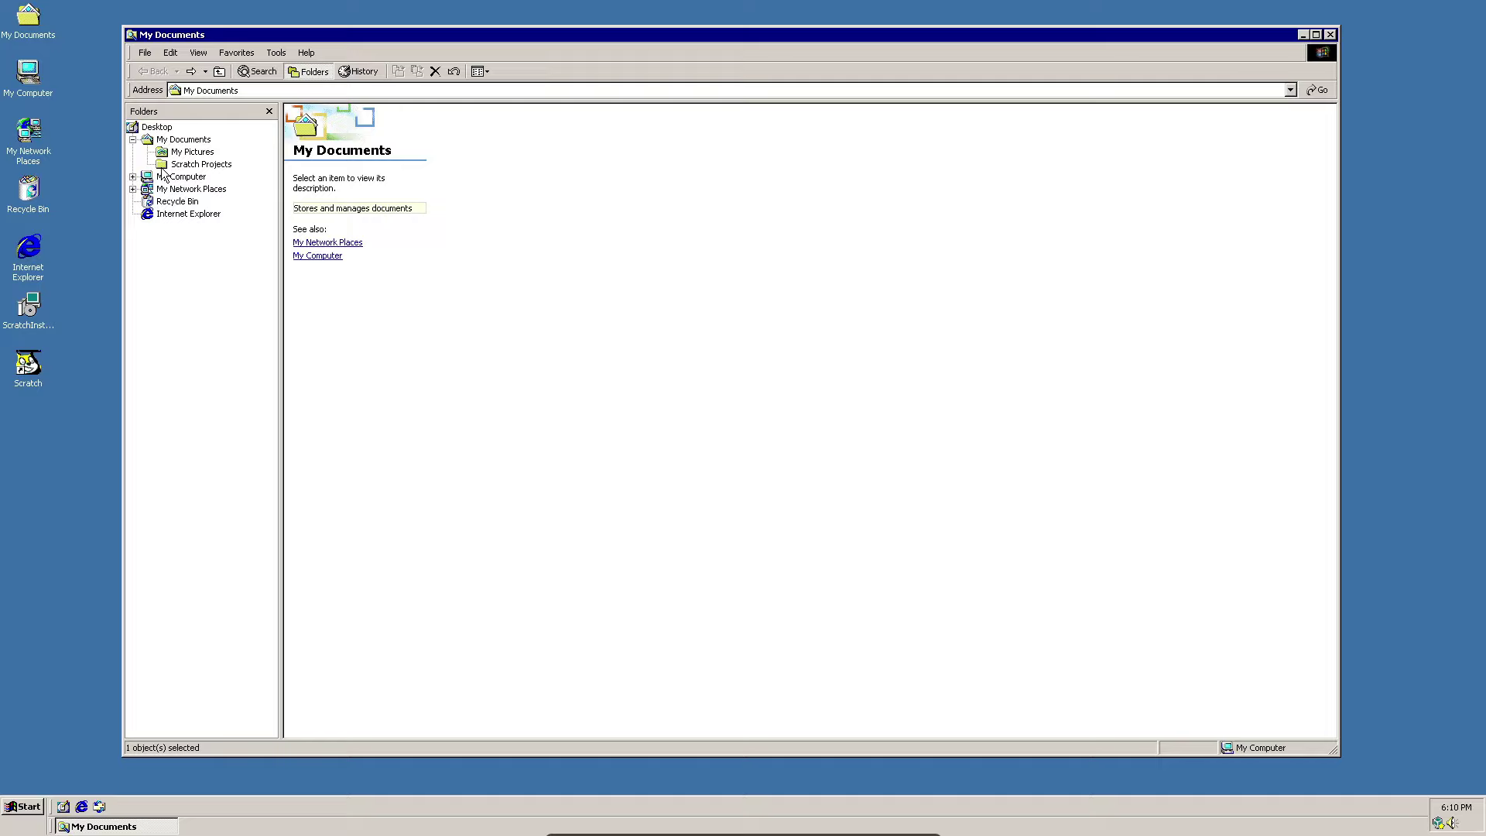
left_click(191, 71)
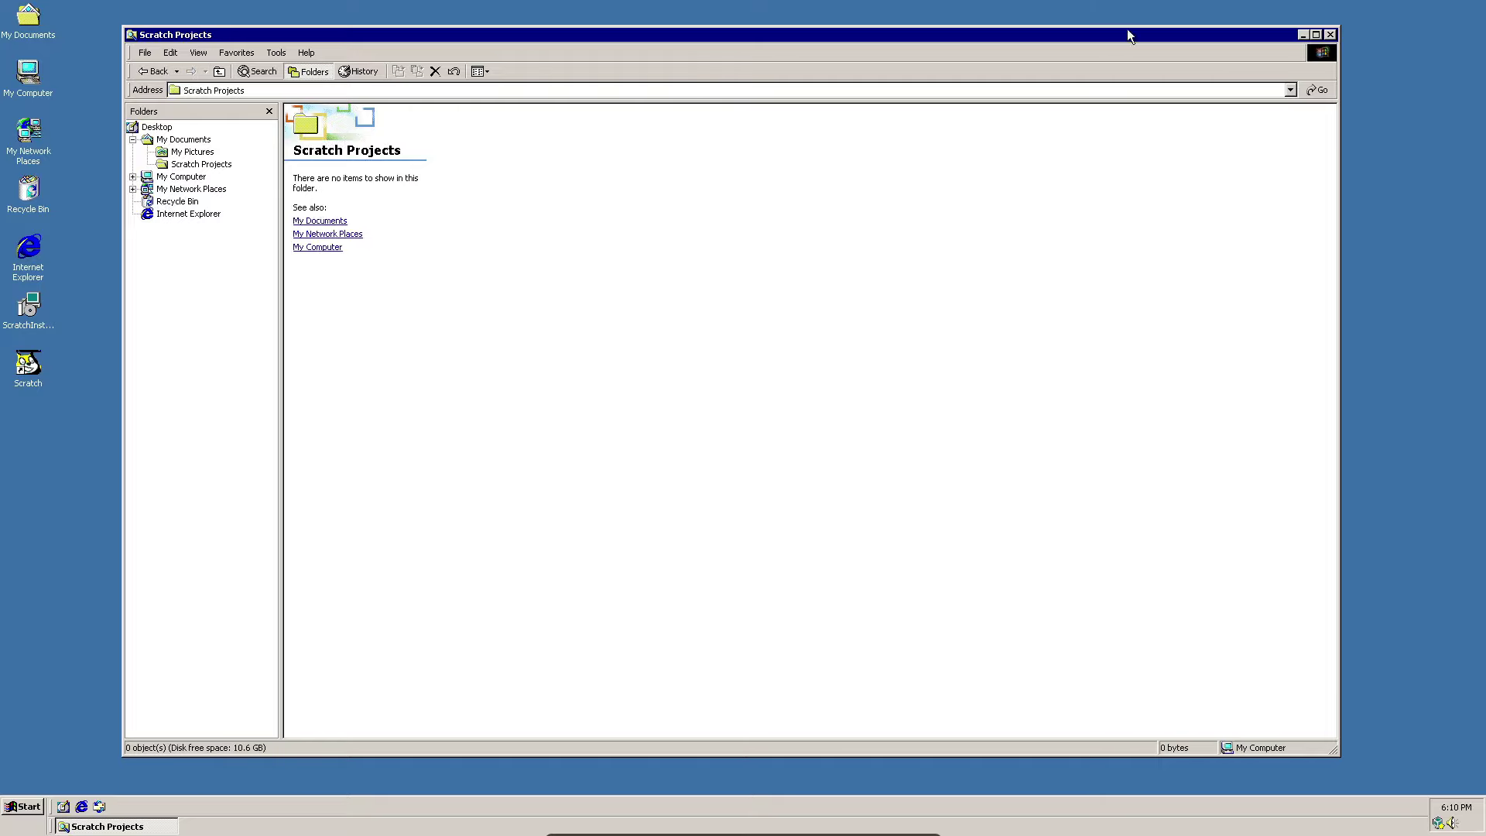
left_click(1330, 34)
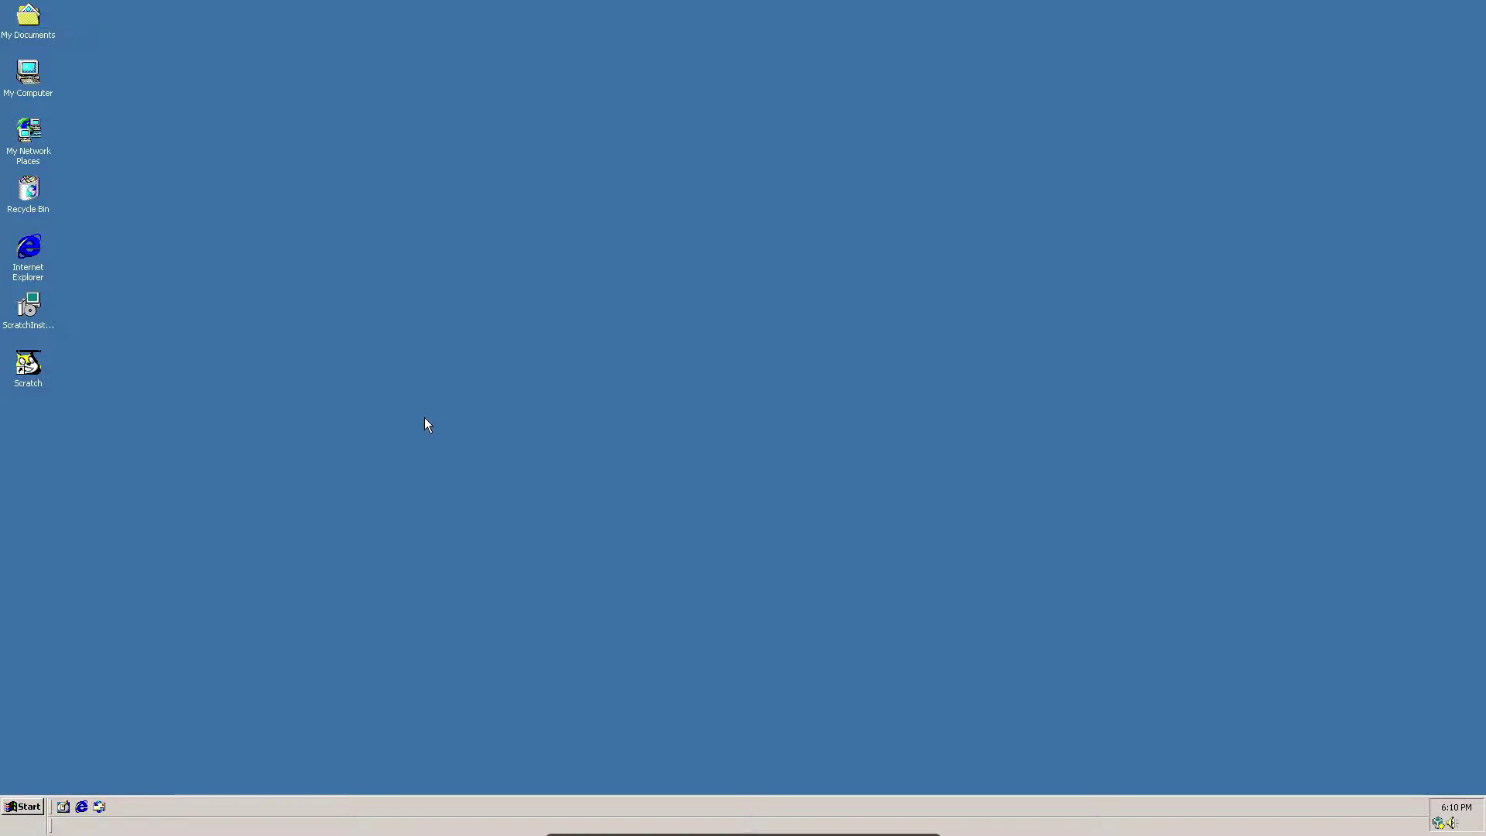
Open Getting Started from the System Tools accessories
right_click(259, 540)
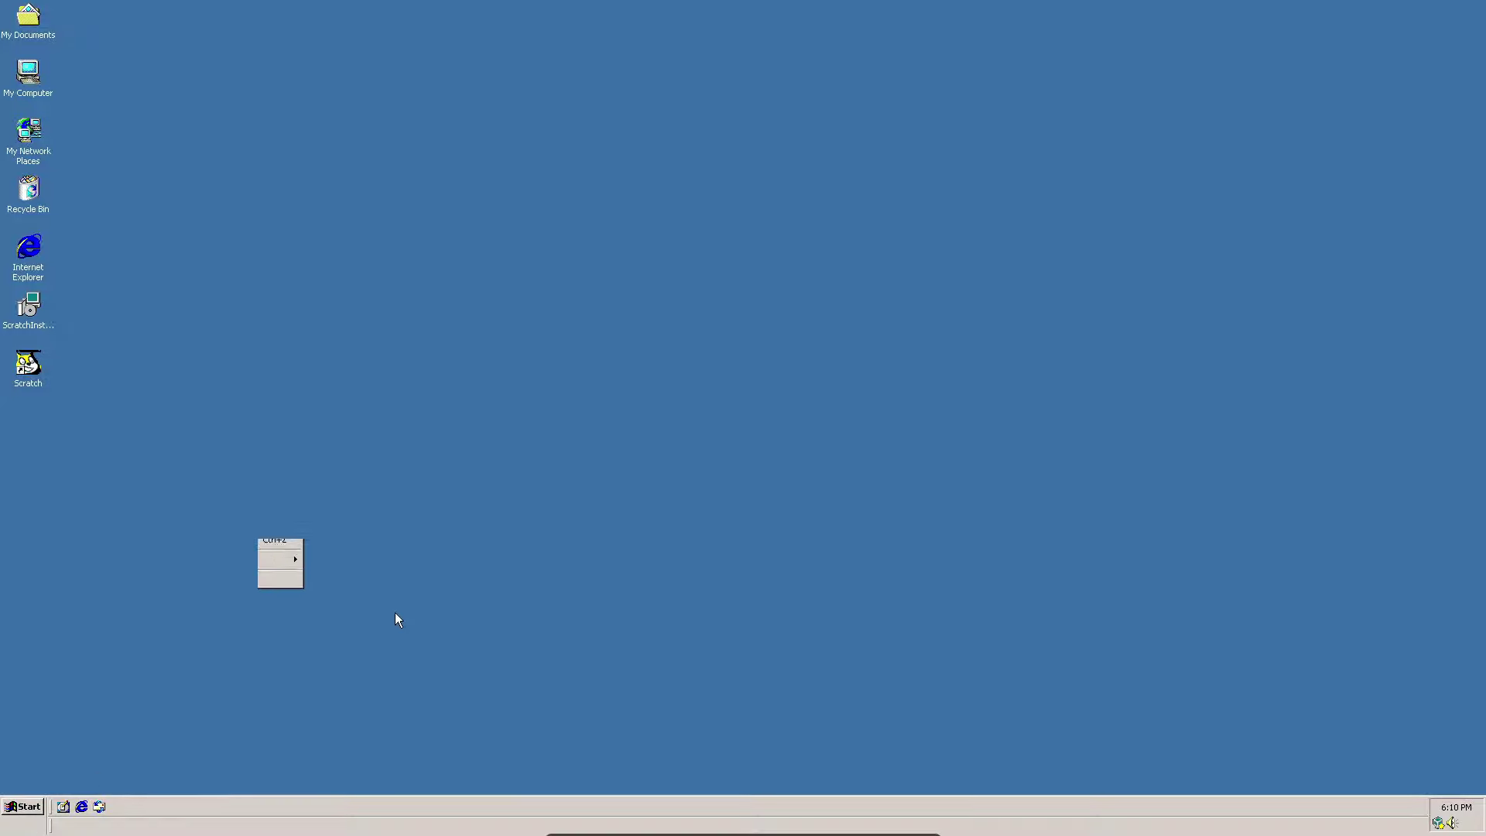
left_click(24, 807)
left_click(24, 807)
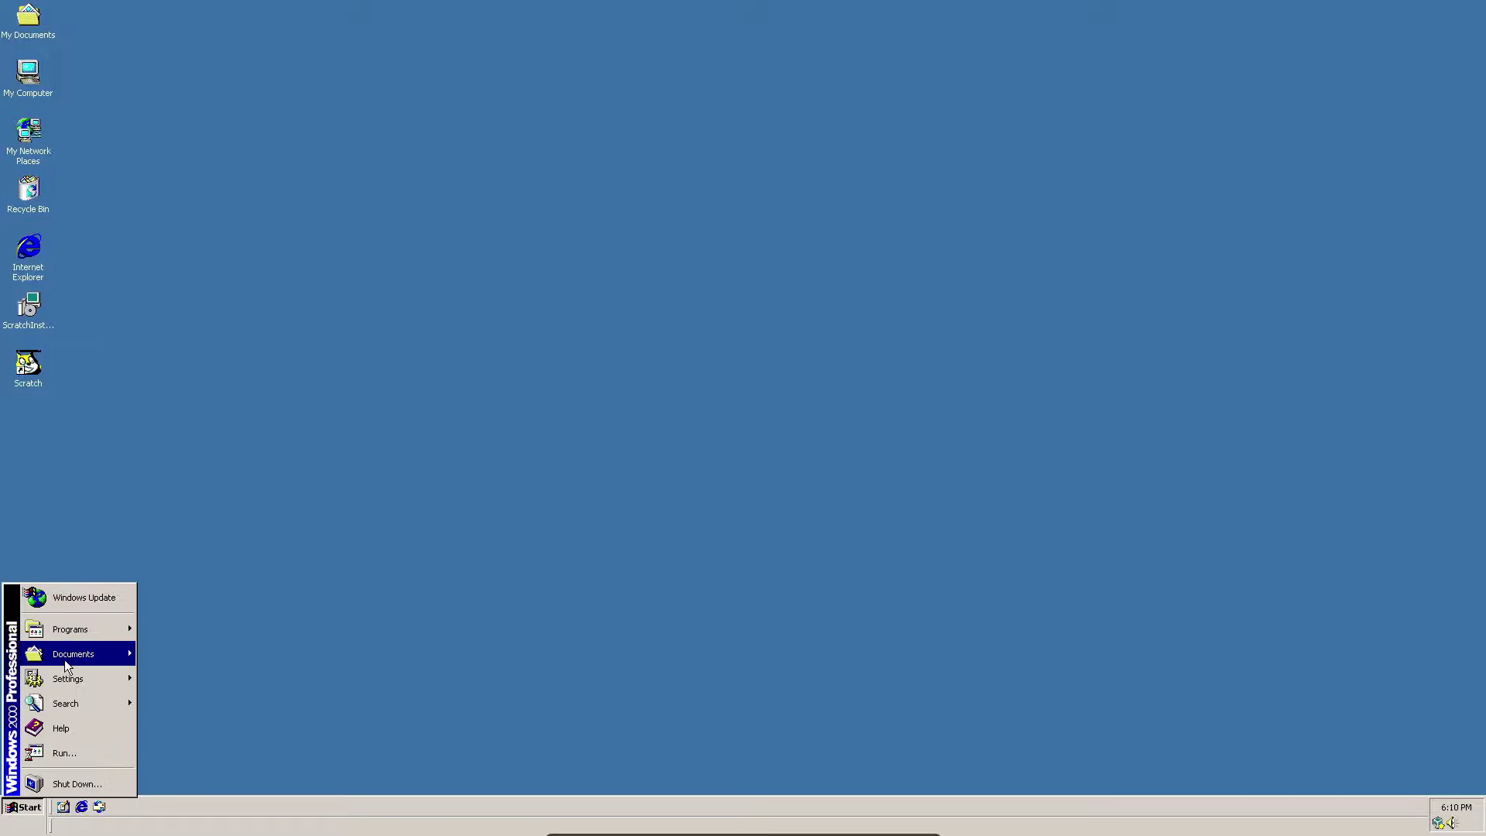
mouse_move(78, 635)
mouse_move(184, 623)
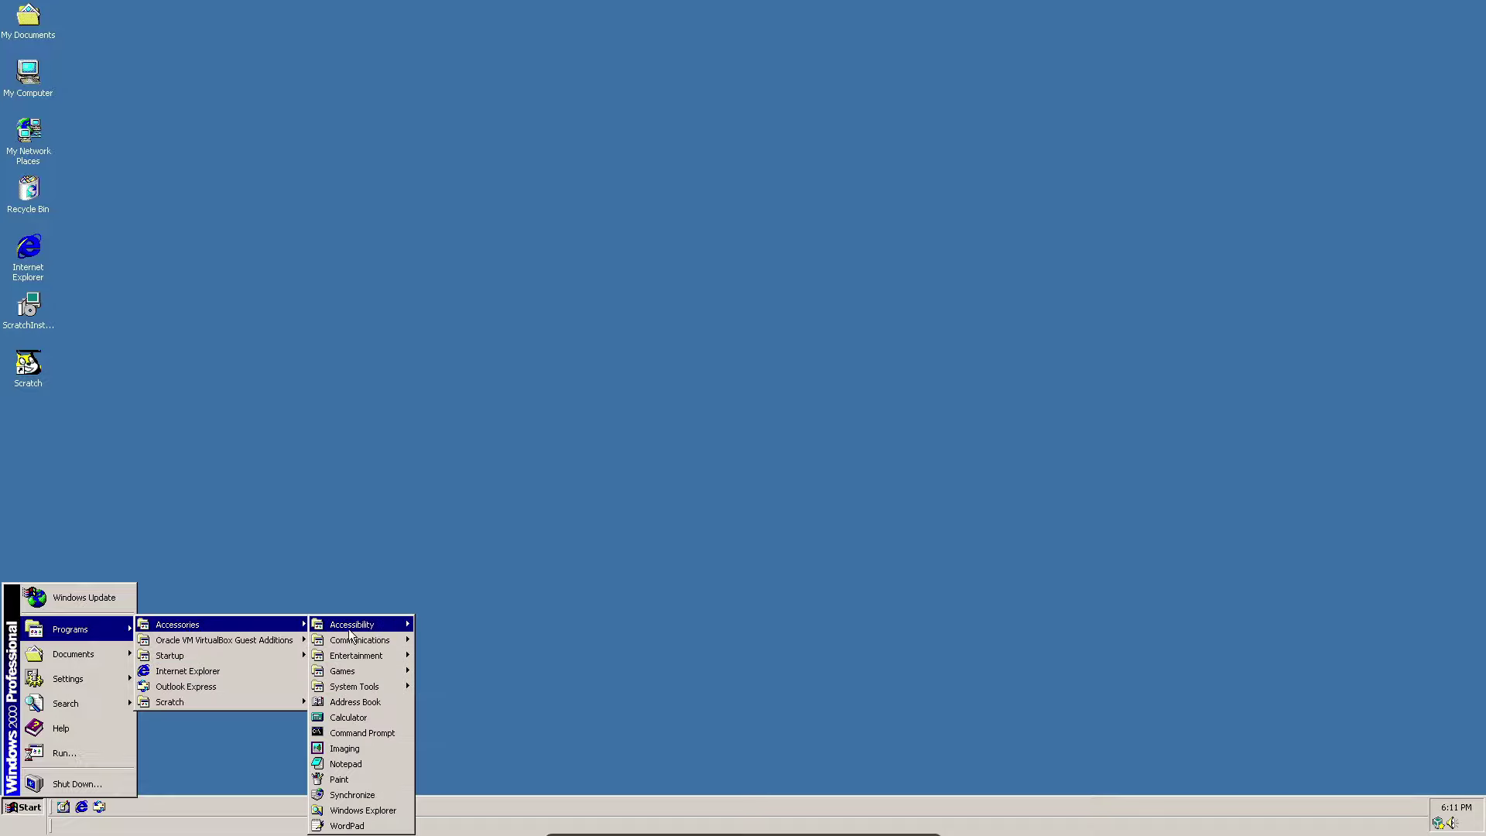
mouse_move(358, 678)
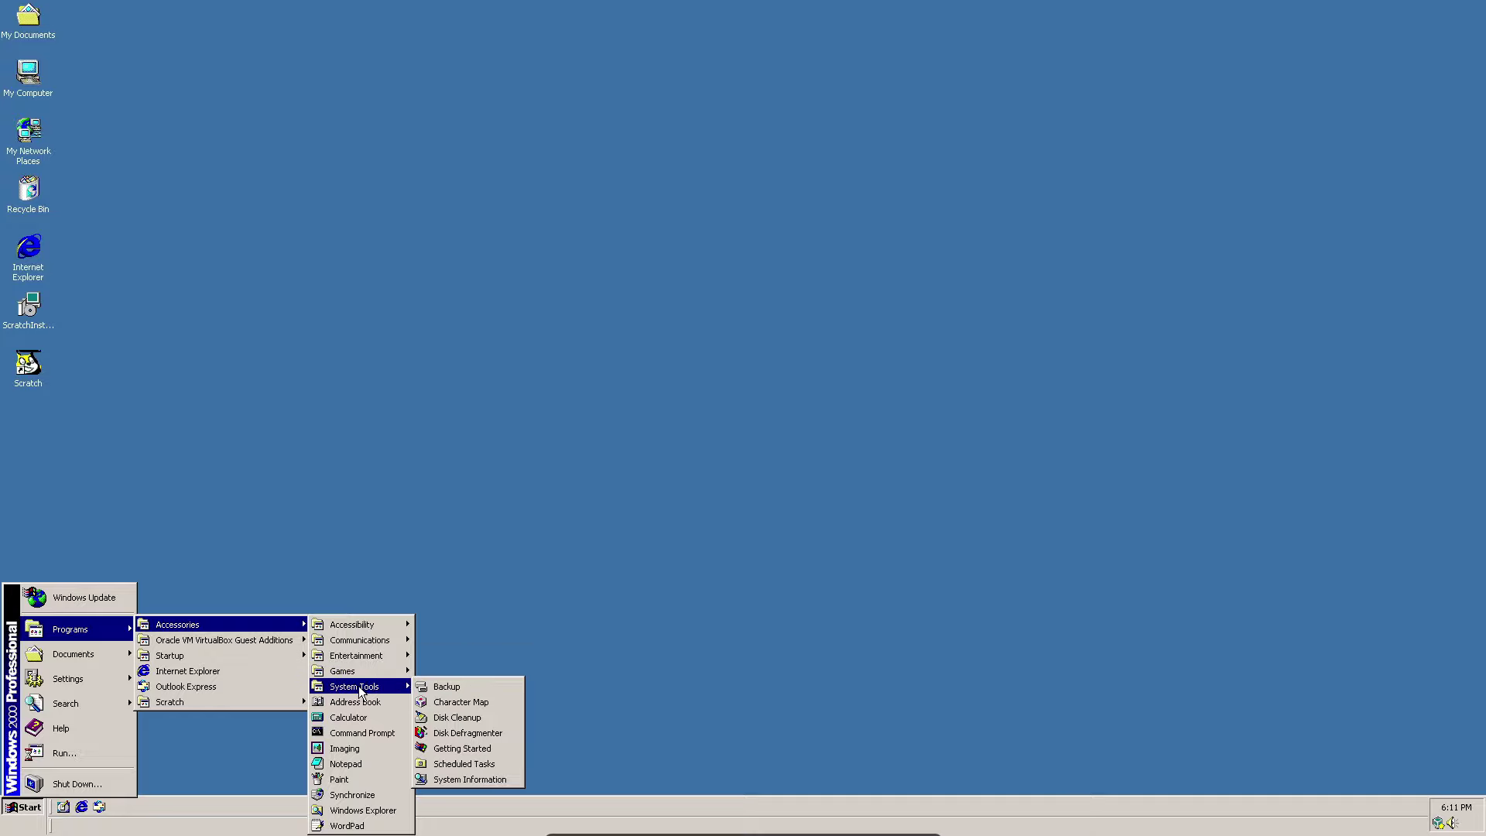
left_click(462, 748)
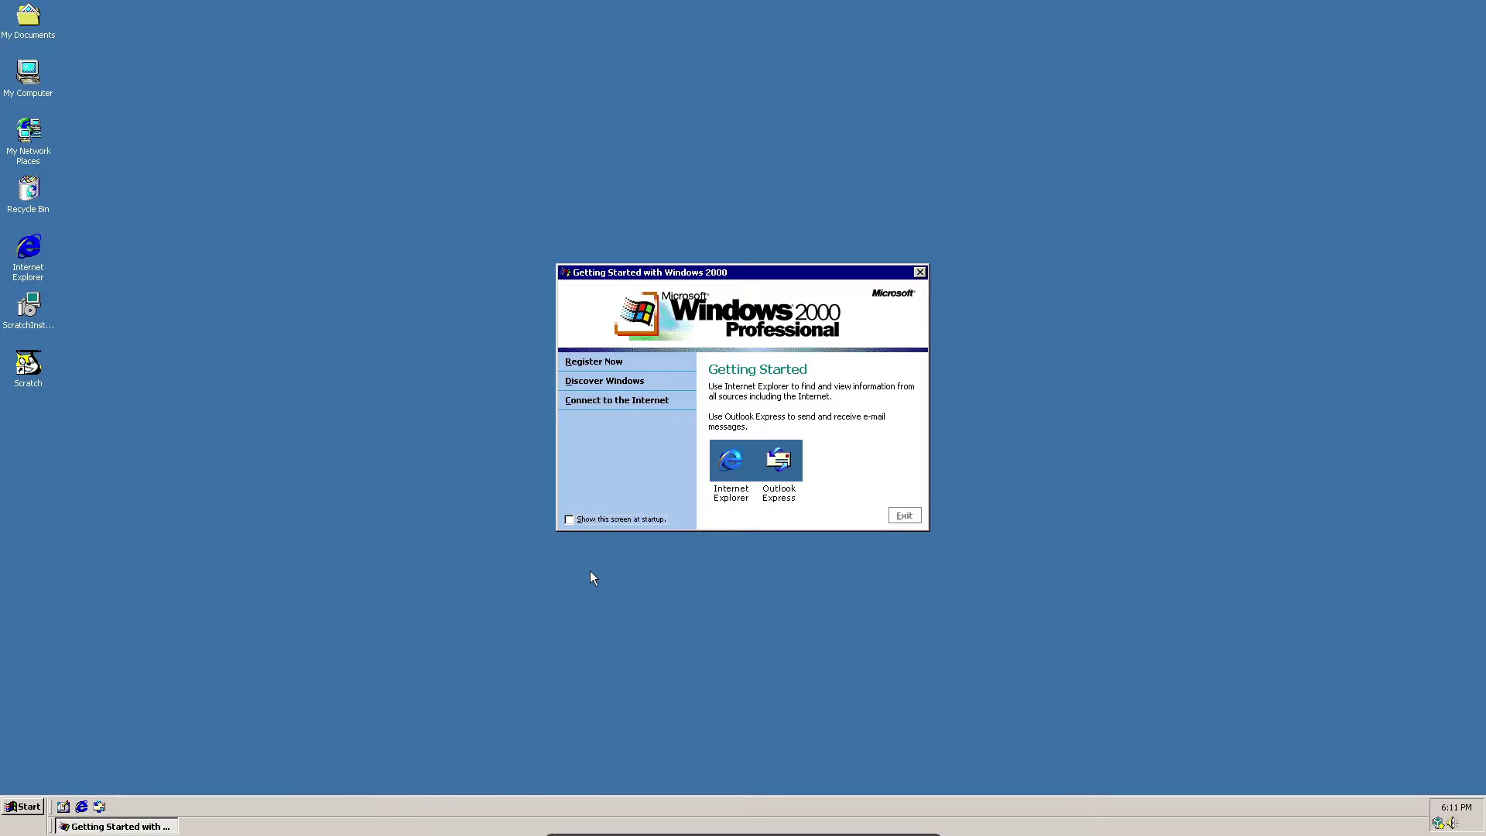
Shift the Getting Started window slightly left, view its Discover Windows page and close it
left_click_drag(889, 276, 847, 278)
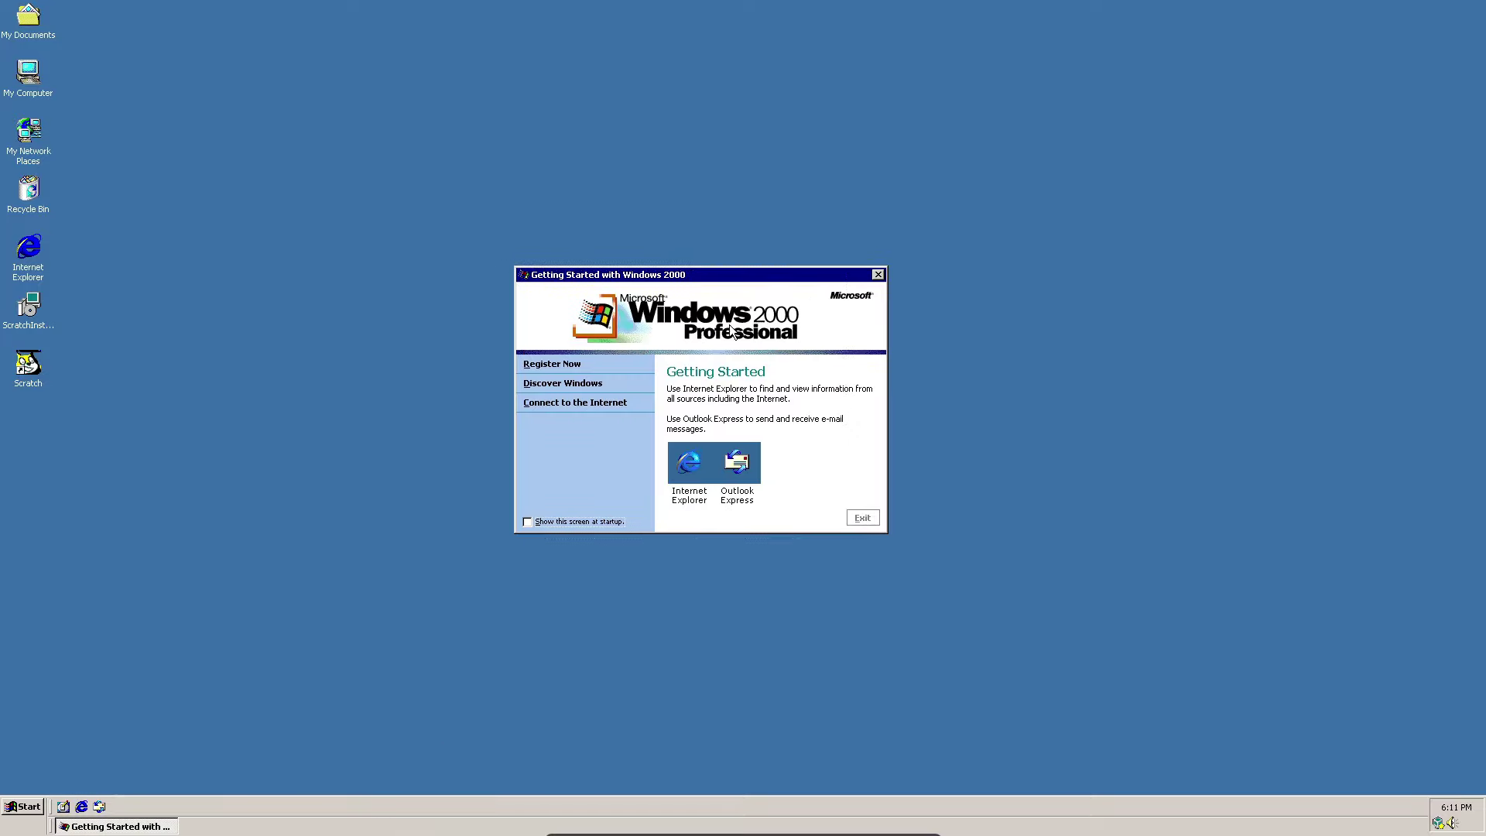
left_click(567, 385)
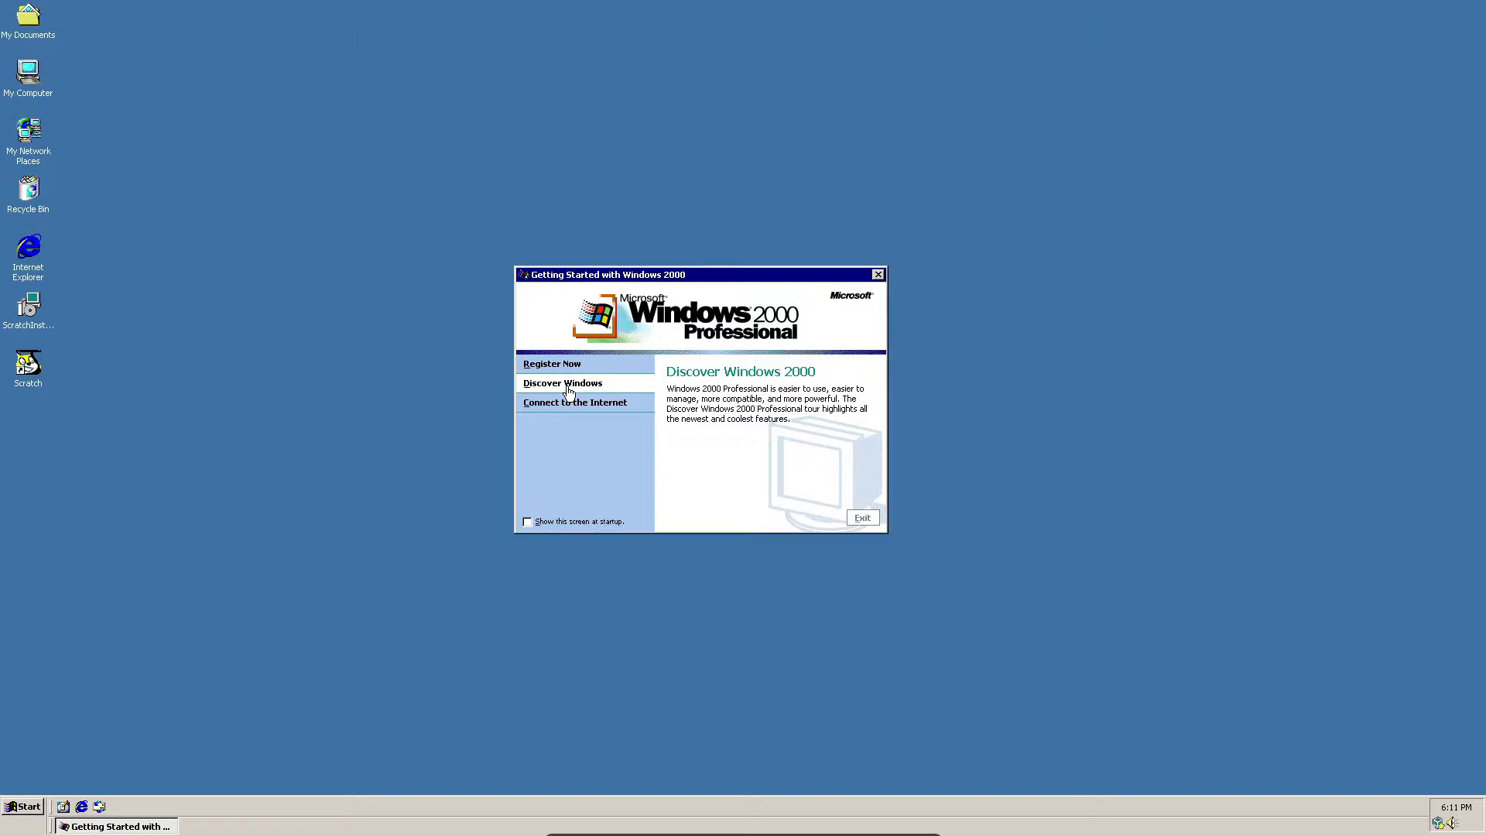
left_click(879, 275)
Run Disk Cleanup on drive C: with the default file selection and approve deleting the files
left_click(24, 806)
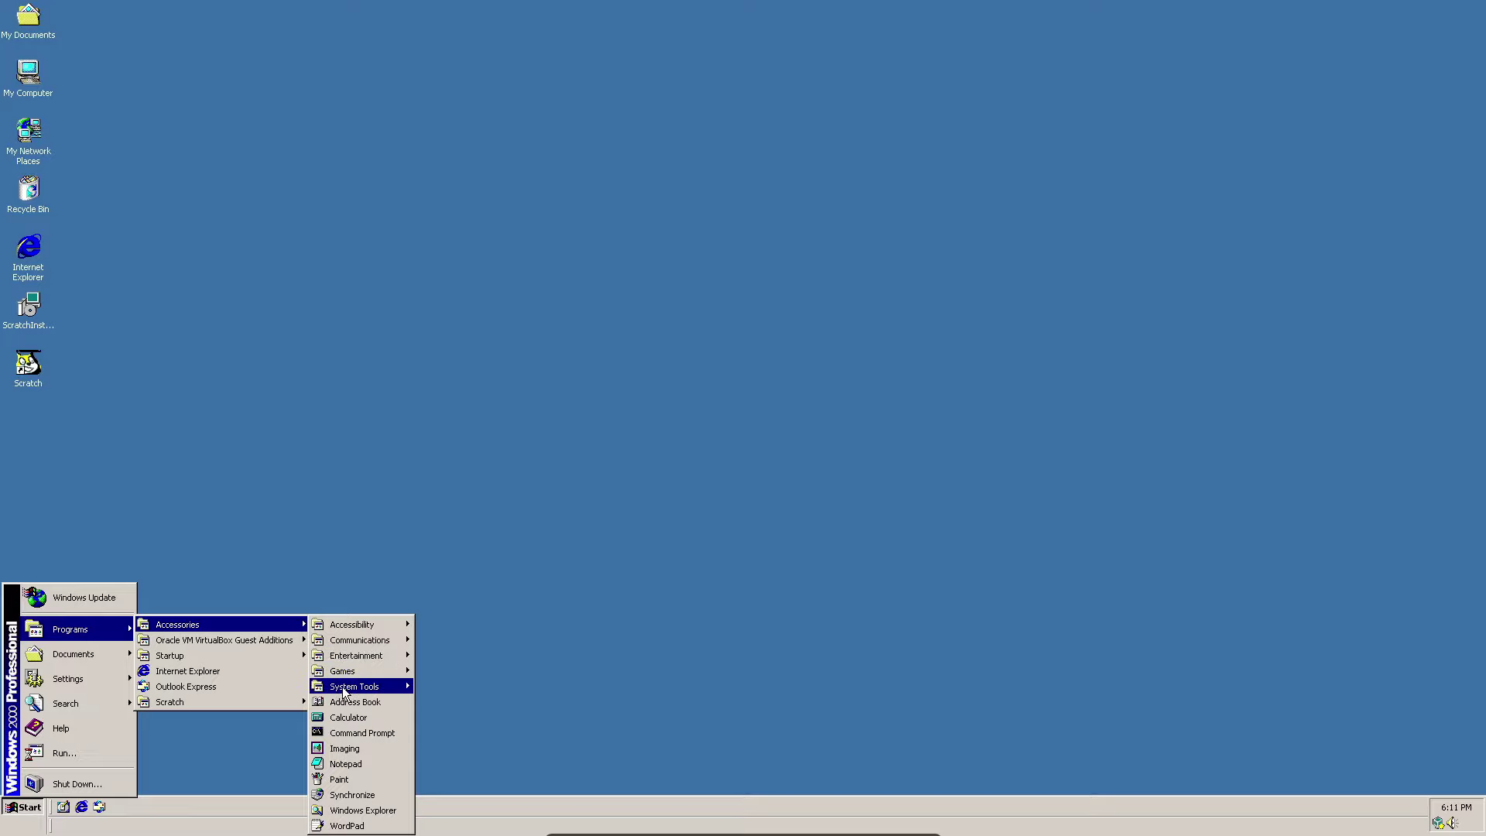
mouse_move(344, 692)
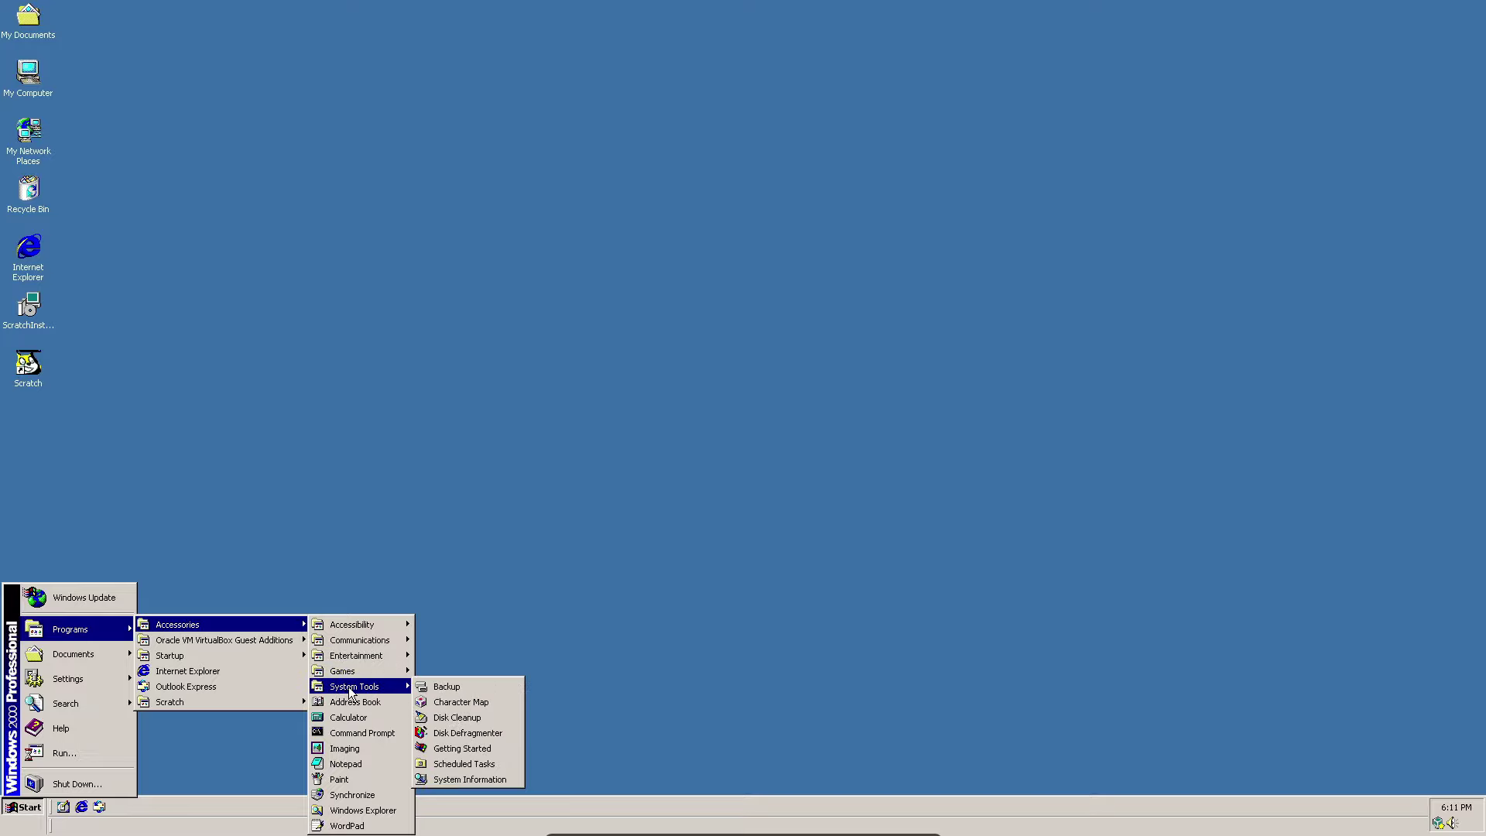
left_click(456, 717)
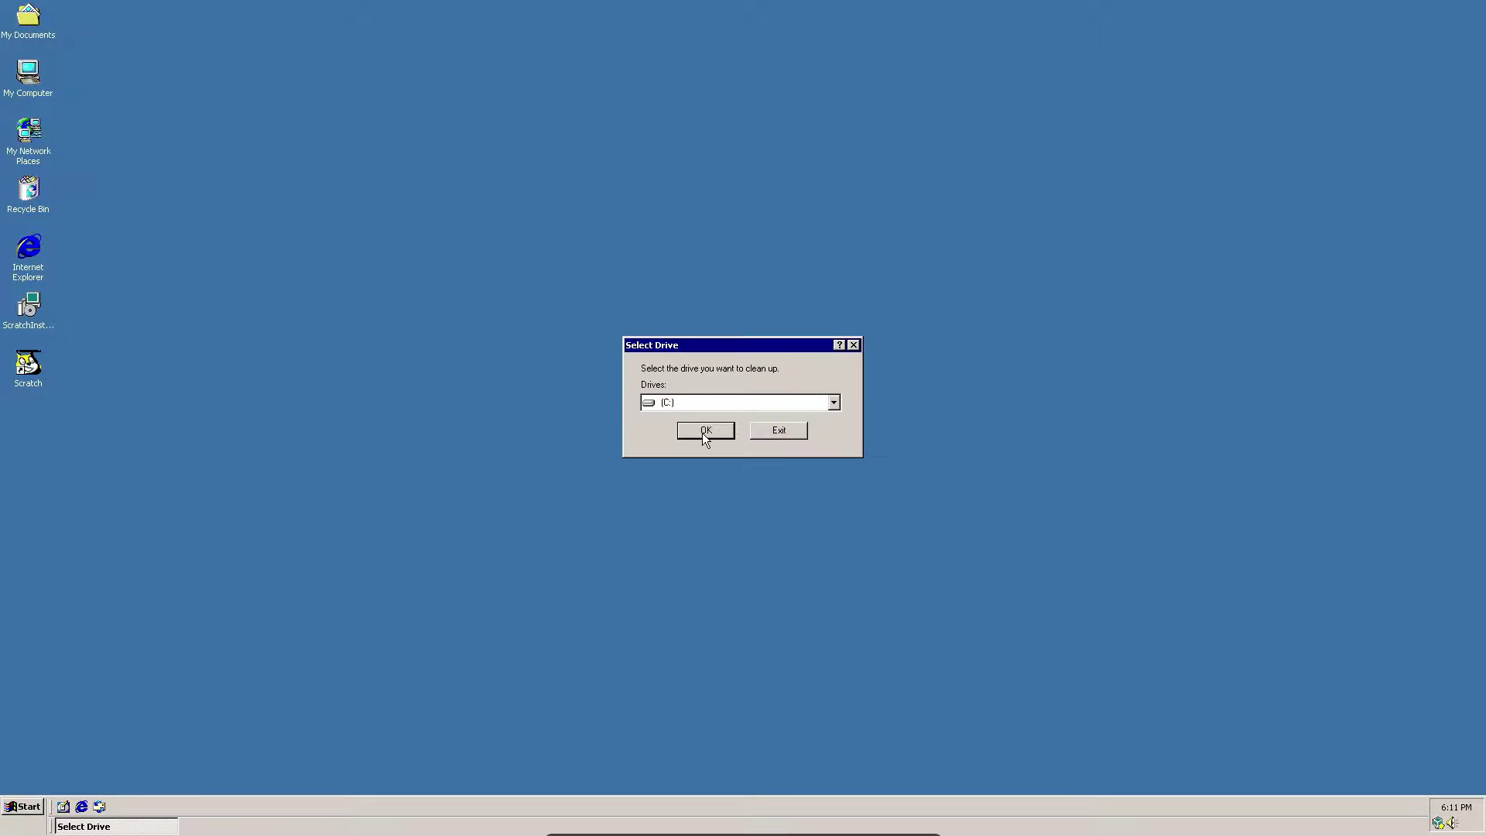
left_click(704, 432)
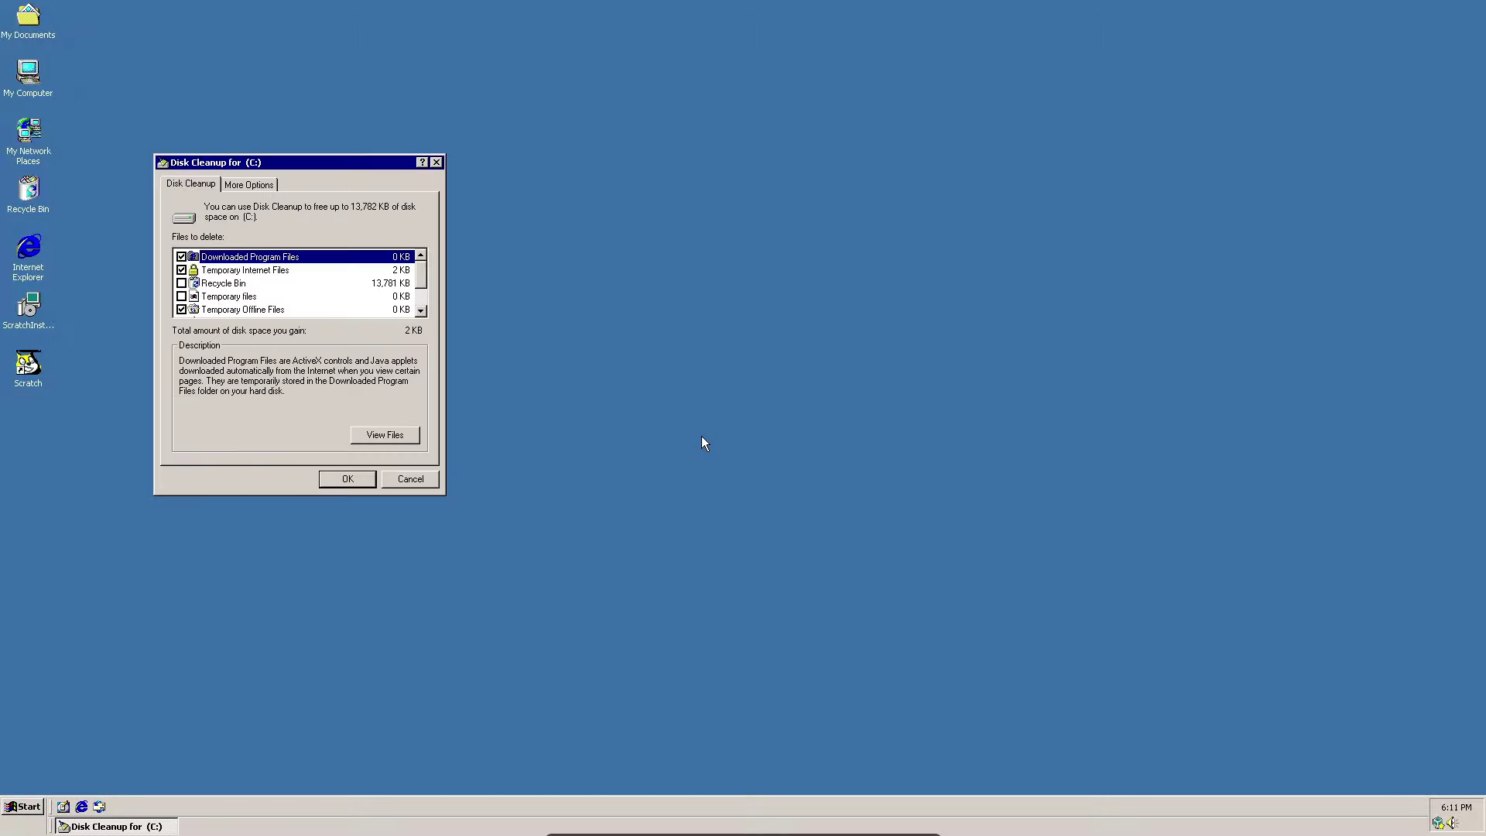
left_click(347, 484)
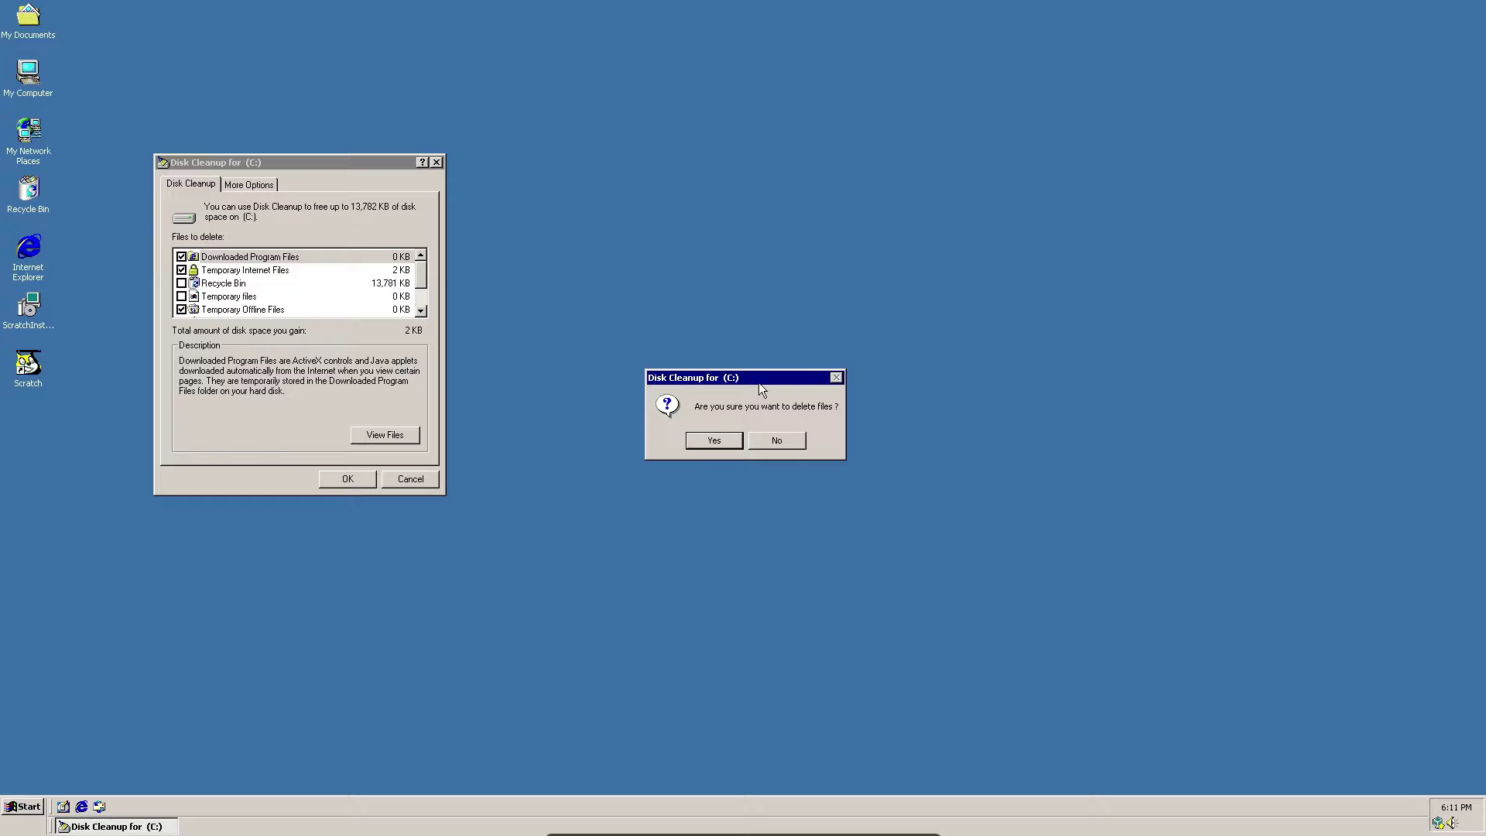
left_click(727, 440)
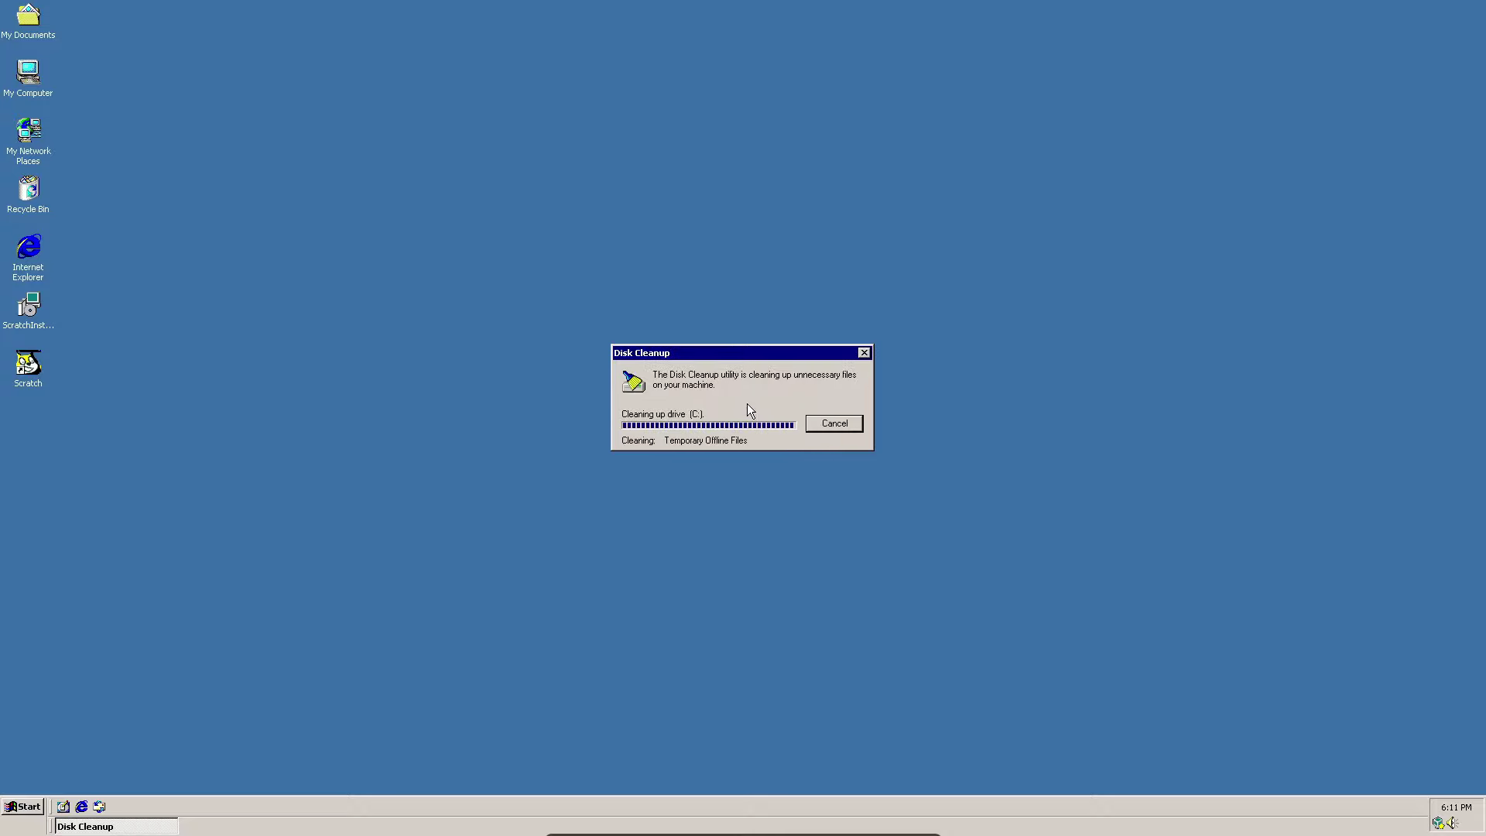
Open Phone Dialer from the Communications accessories
left_click(24, 807)
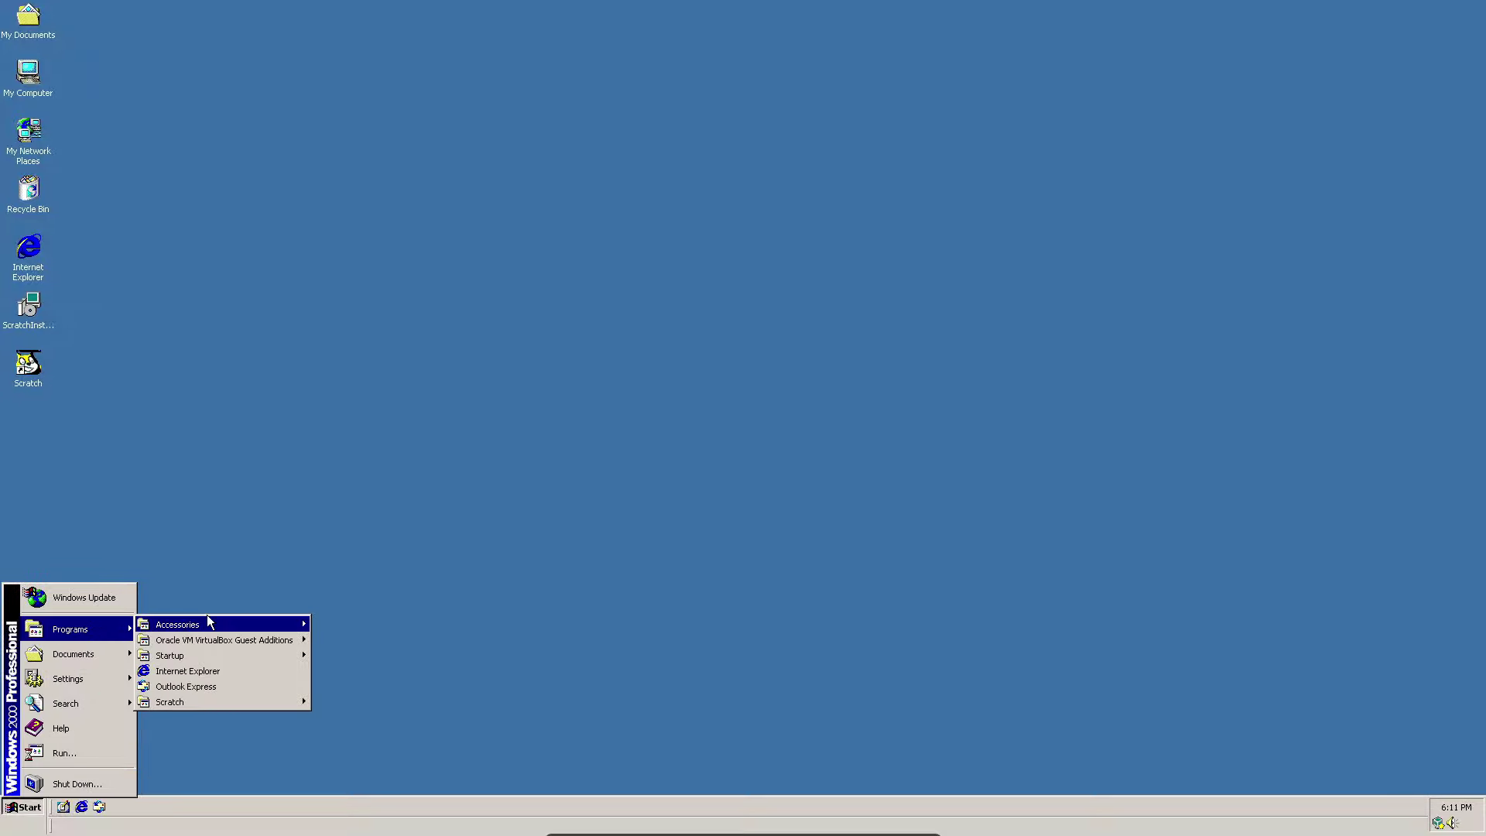
mouse_move(197, 623)
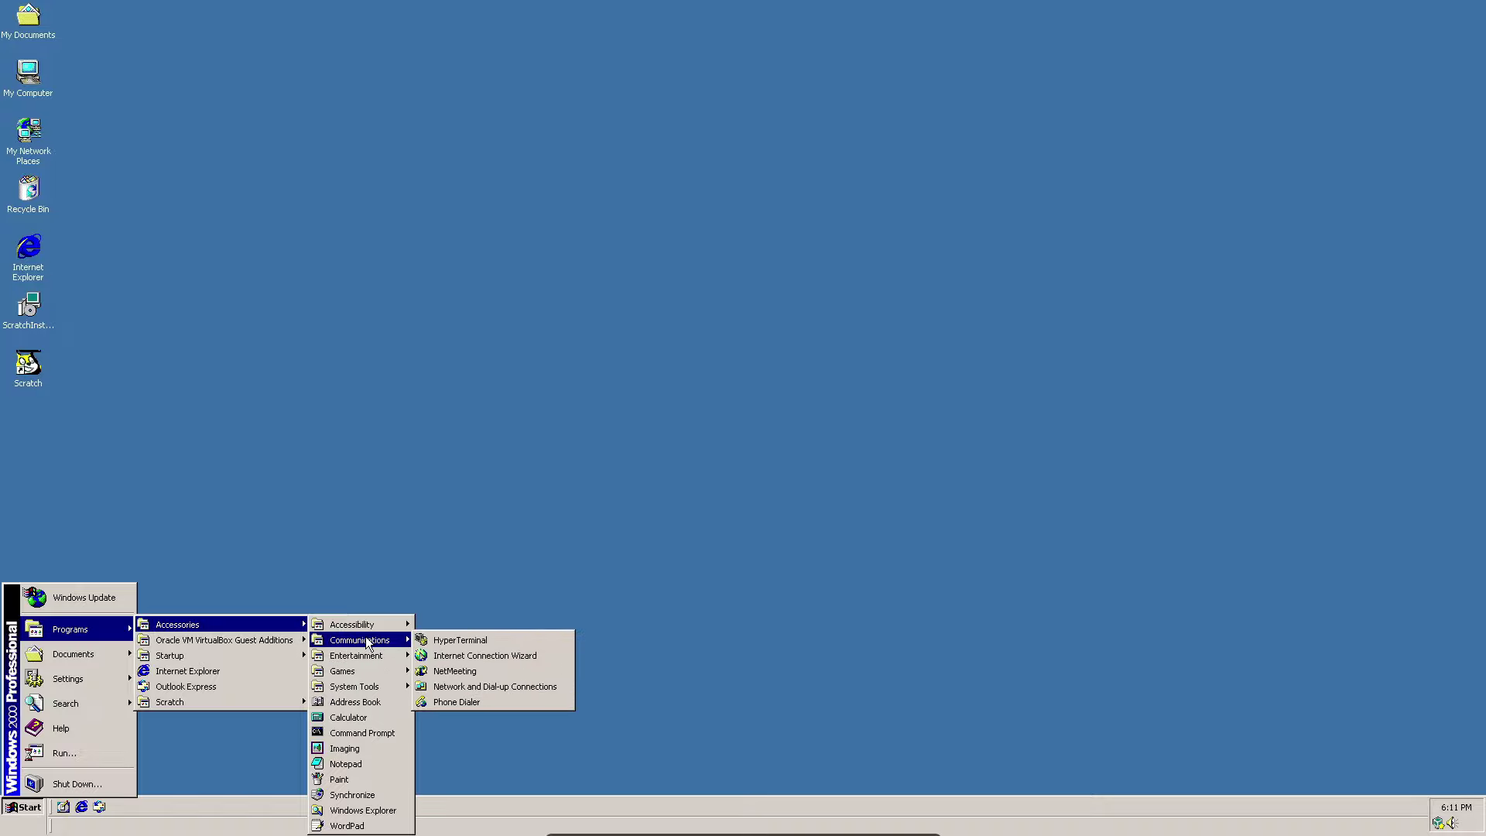
left_click(453, 702)
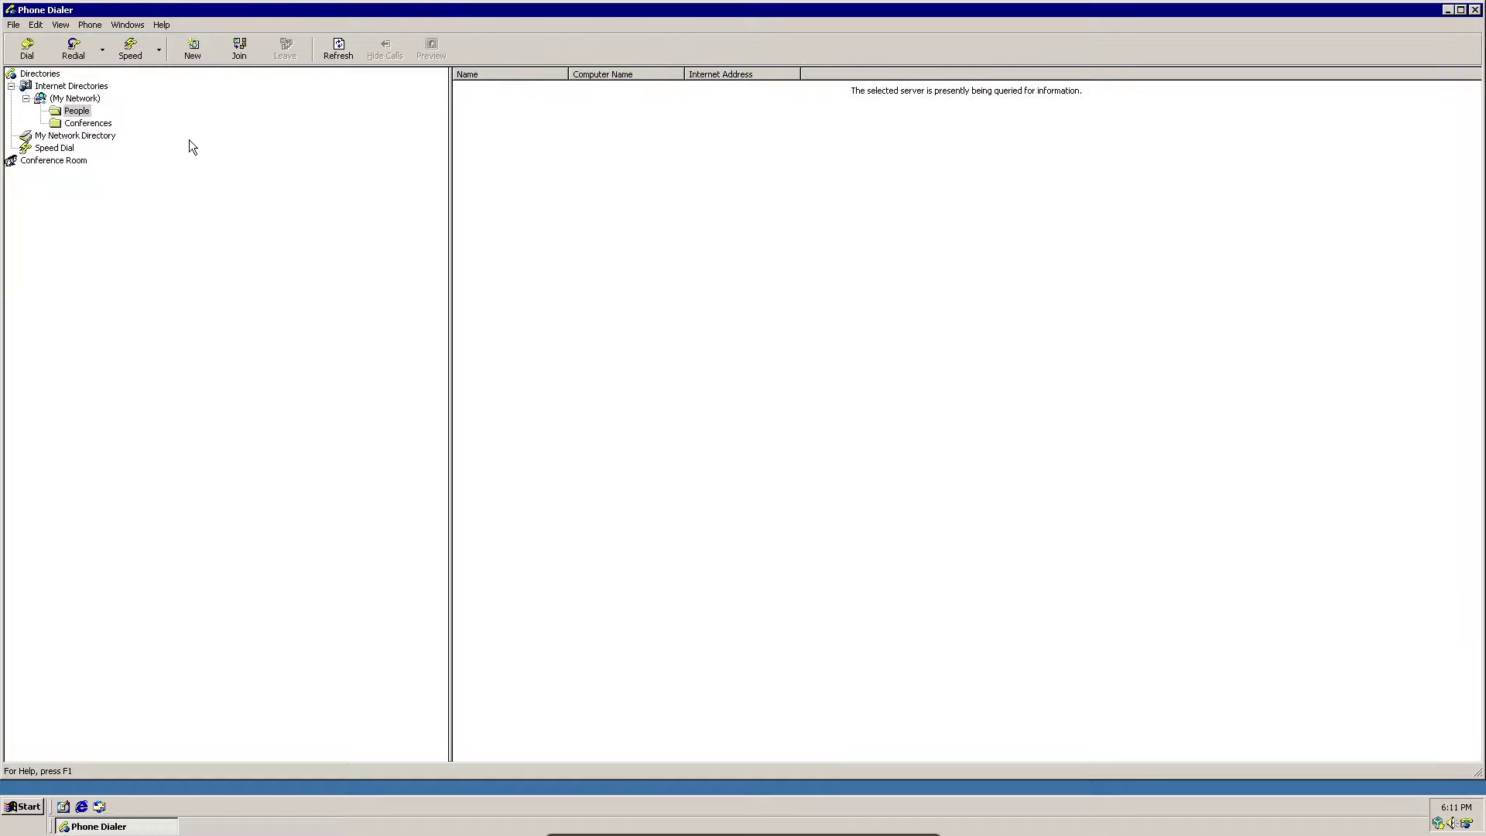
Dial the phone number in Phone Dialer and place it as a phone call
left_click(28, 48)
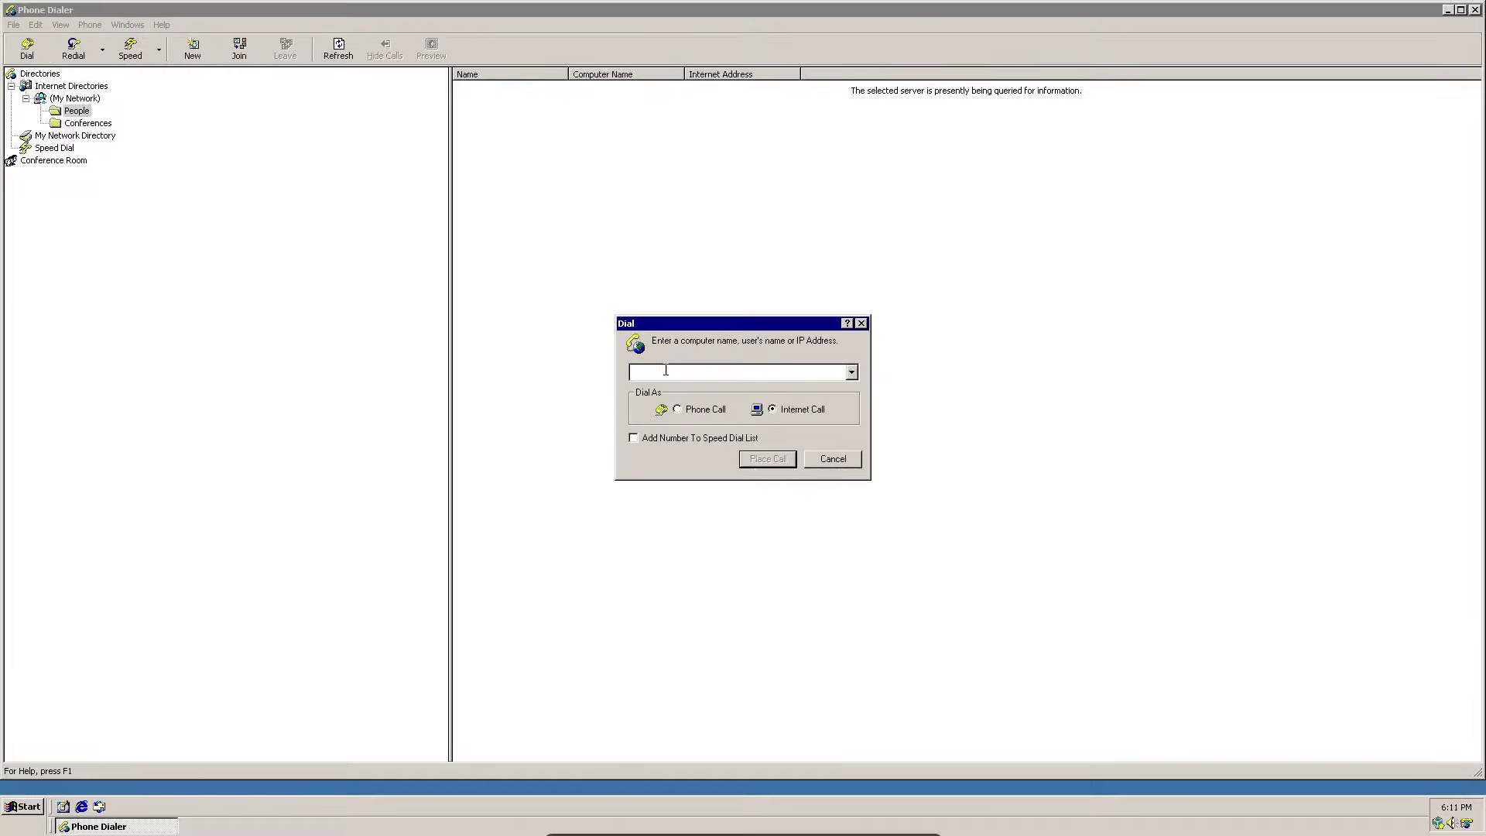
type("8675309")
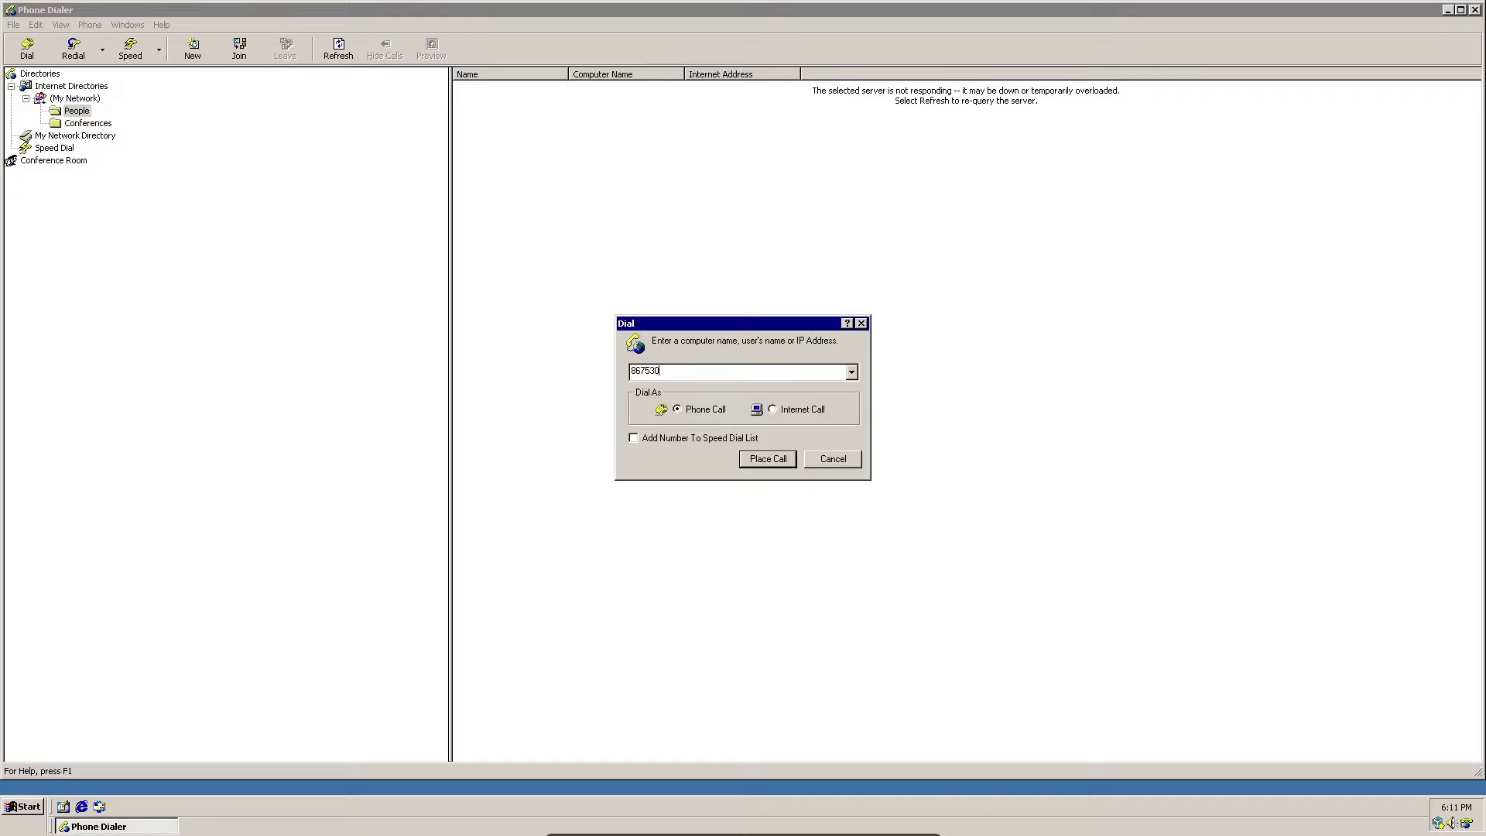
left_click(767, 459)
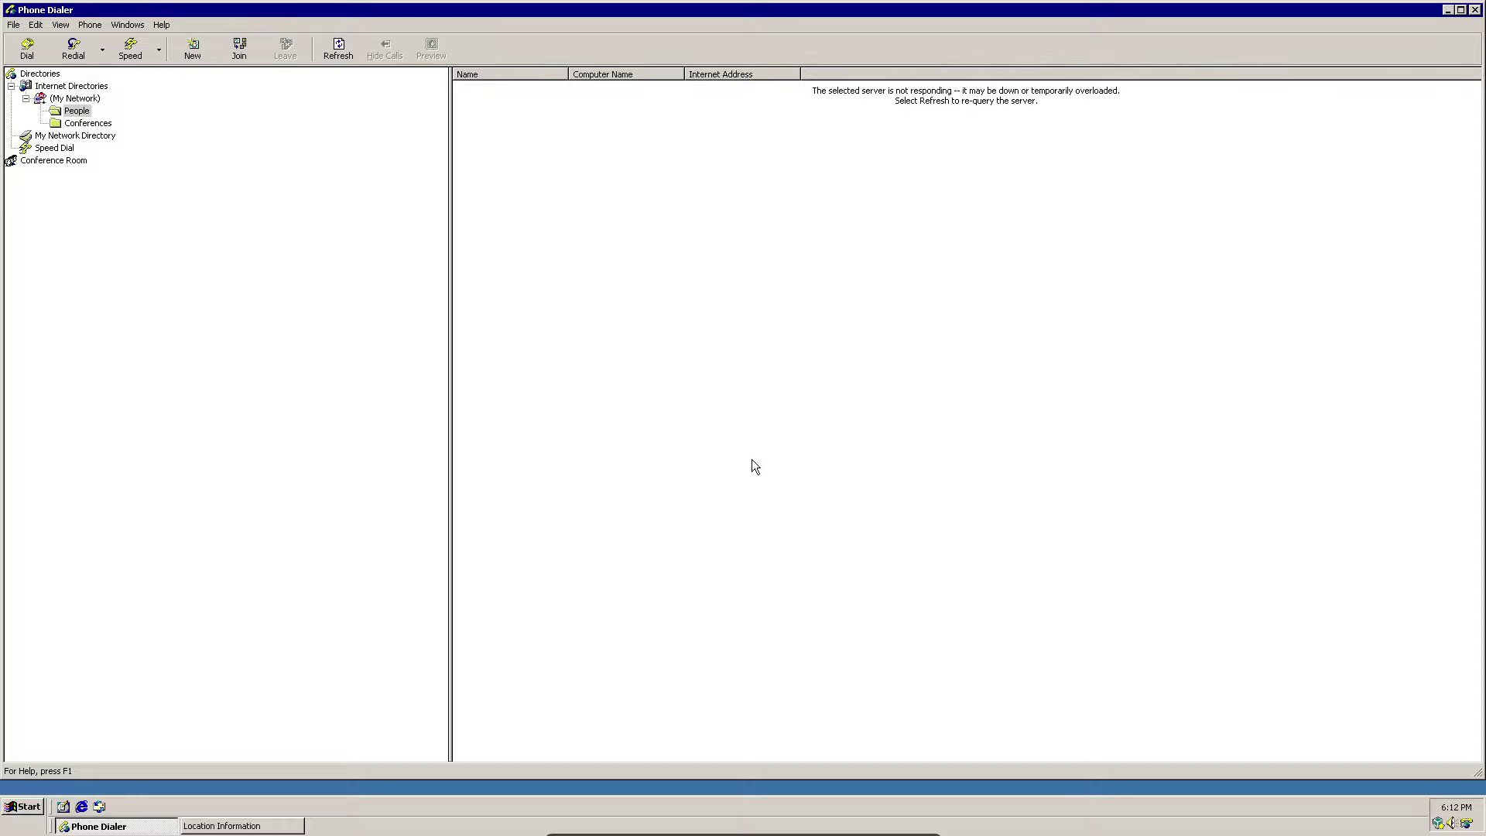
Exit Phone Dialer, confirming the stop request, and dismiss the Location Information dialog without filling it in
left_click(1474, 11)
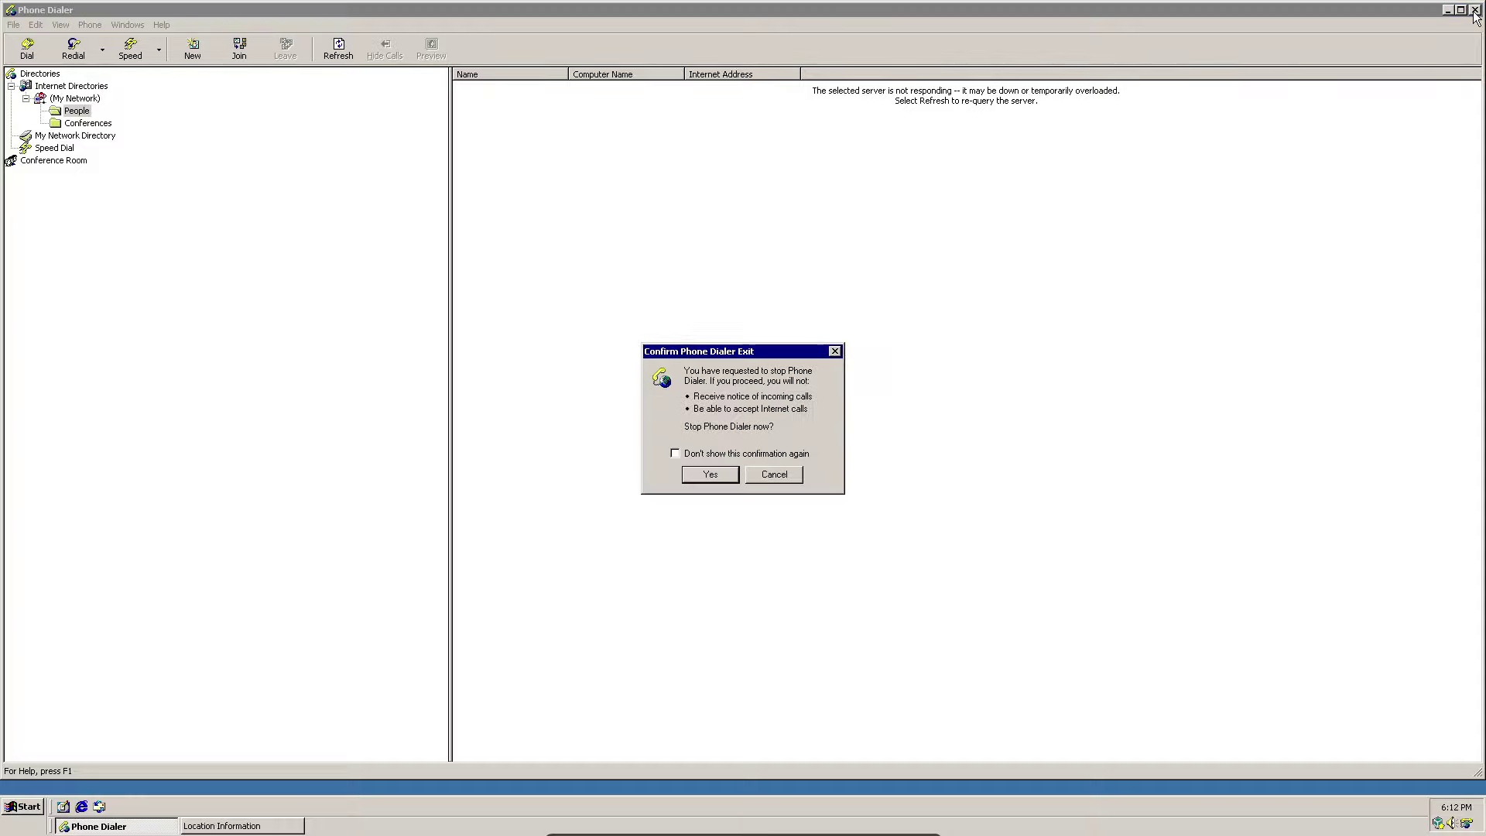
left_click(726, 476)
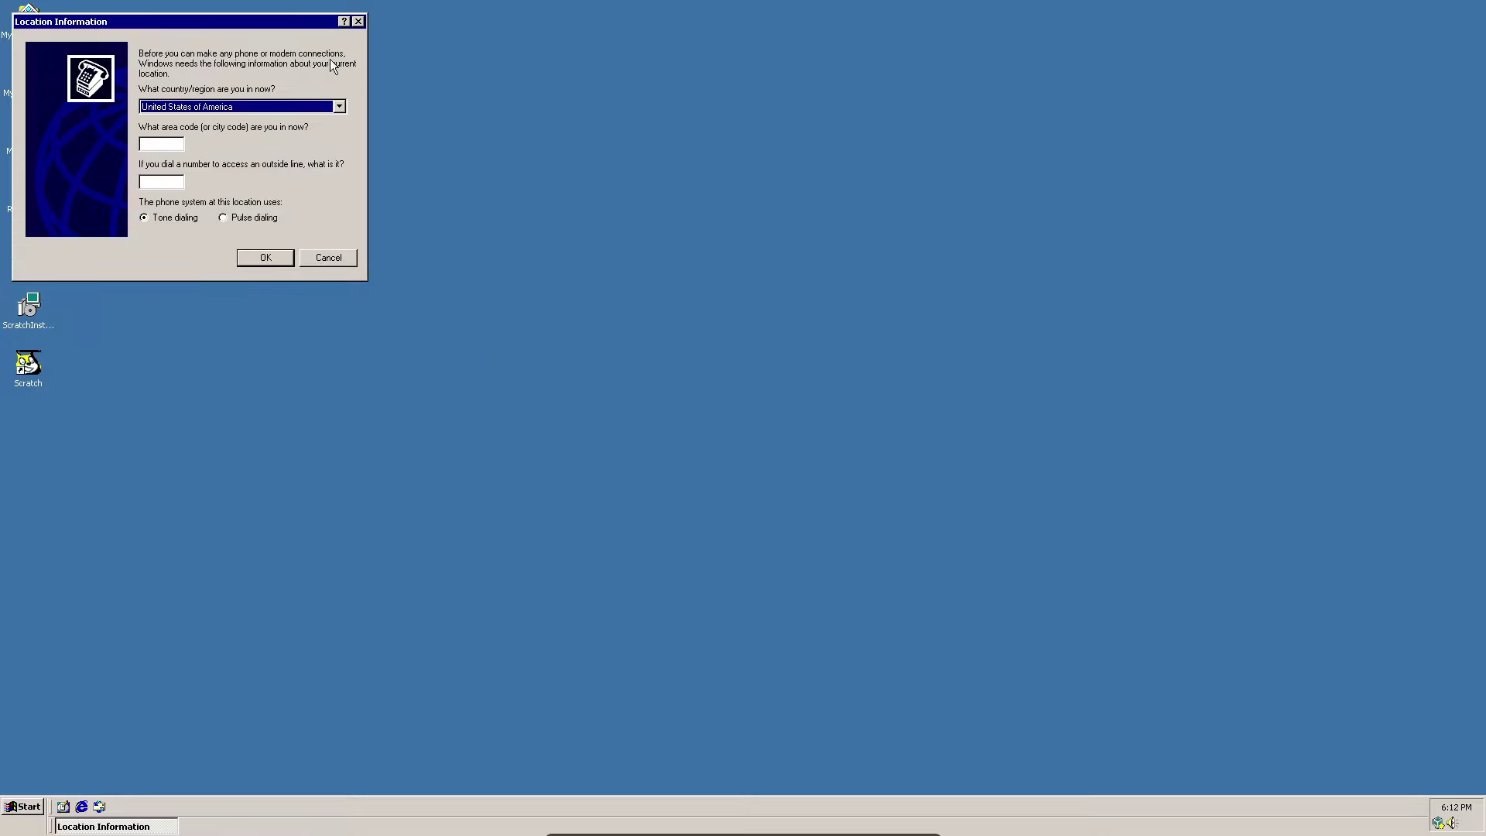
left_click(358, 22)
left_click(360, 21)
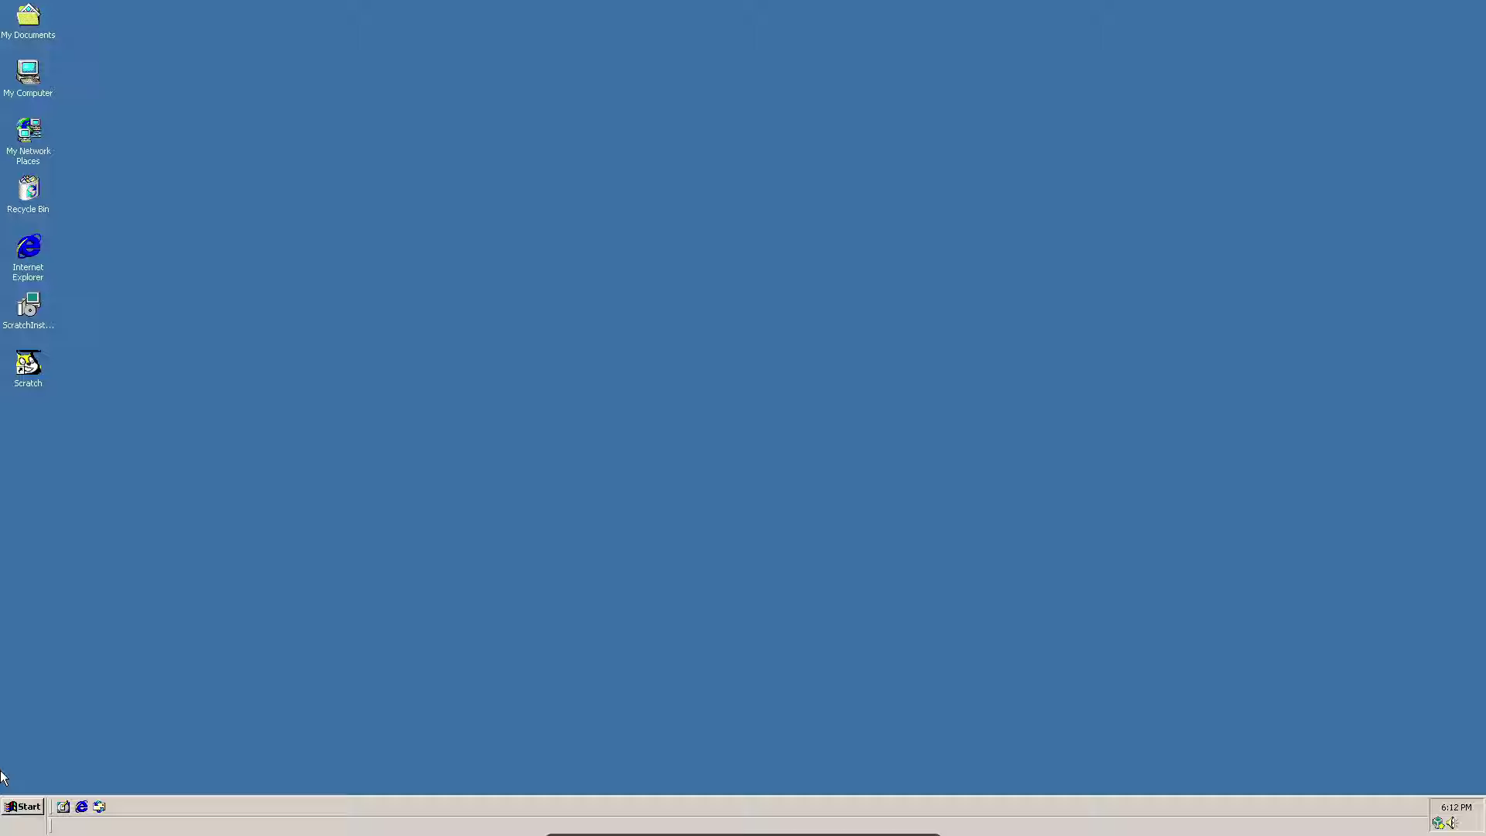
Open Address Book from the Accessories group to view it, and close it again
left_click(27, 809)
mouse_move(91, 653)
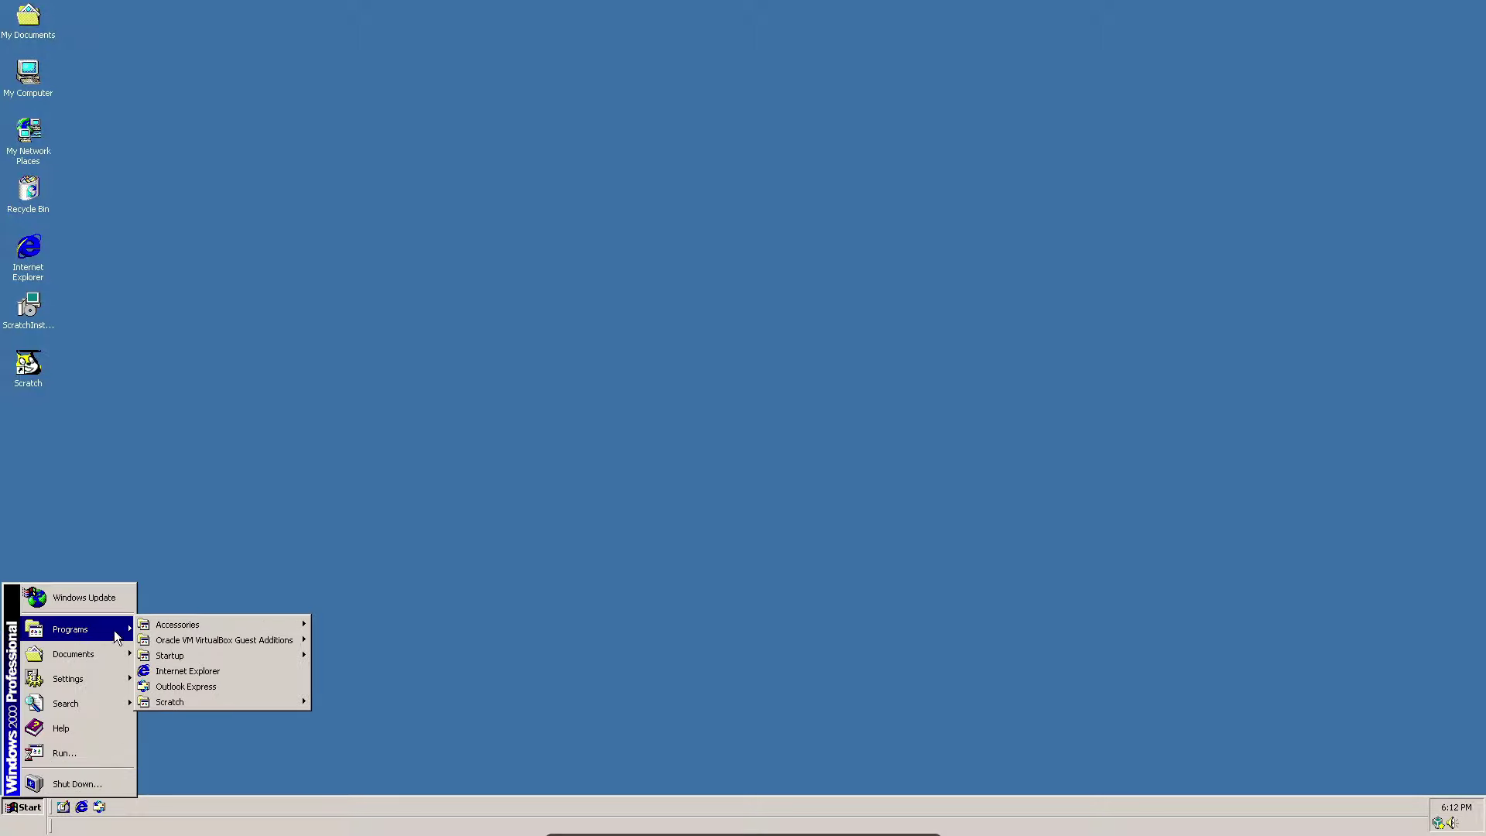
mouse_move(188, 631)
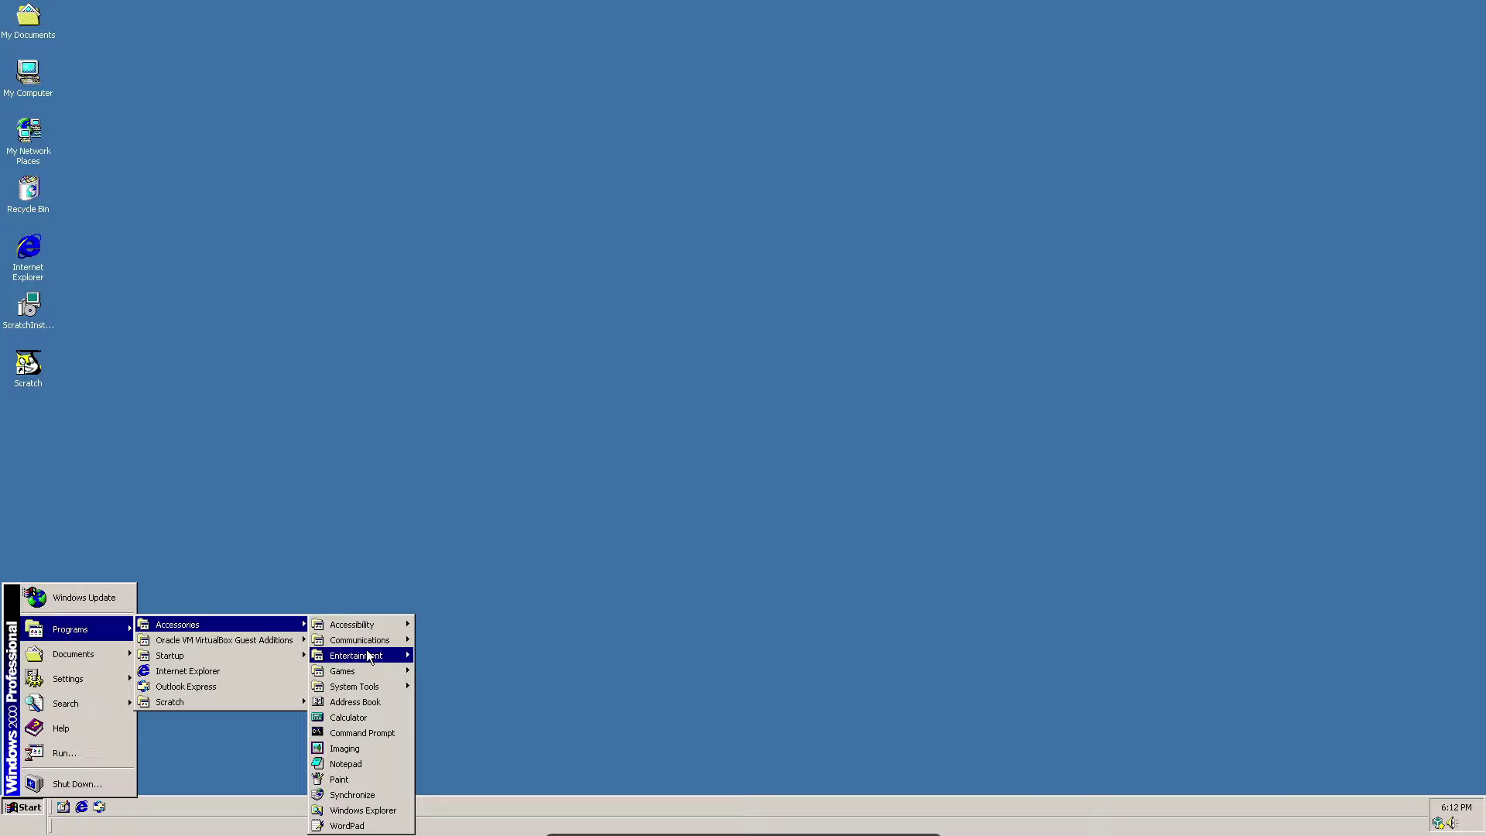
mouse_move(368, 656)
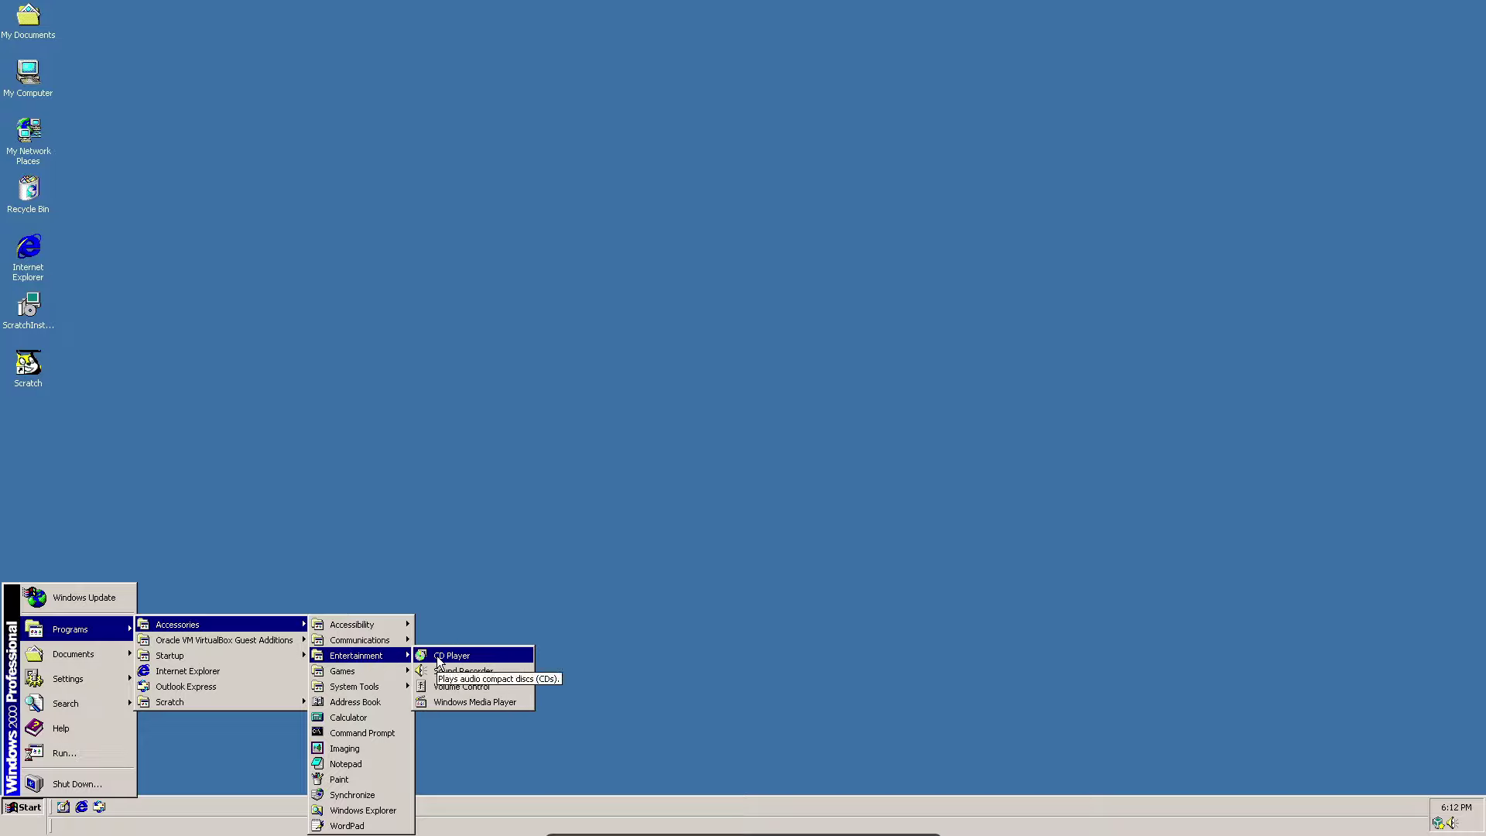
left_click(393, 701)
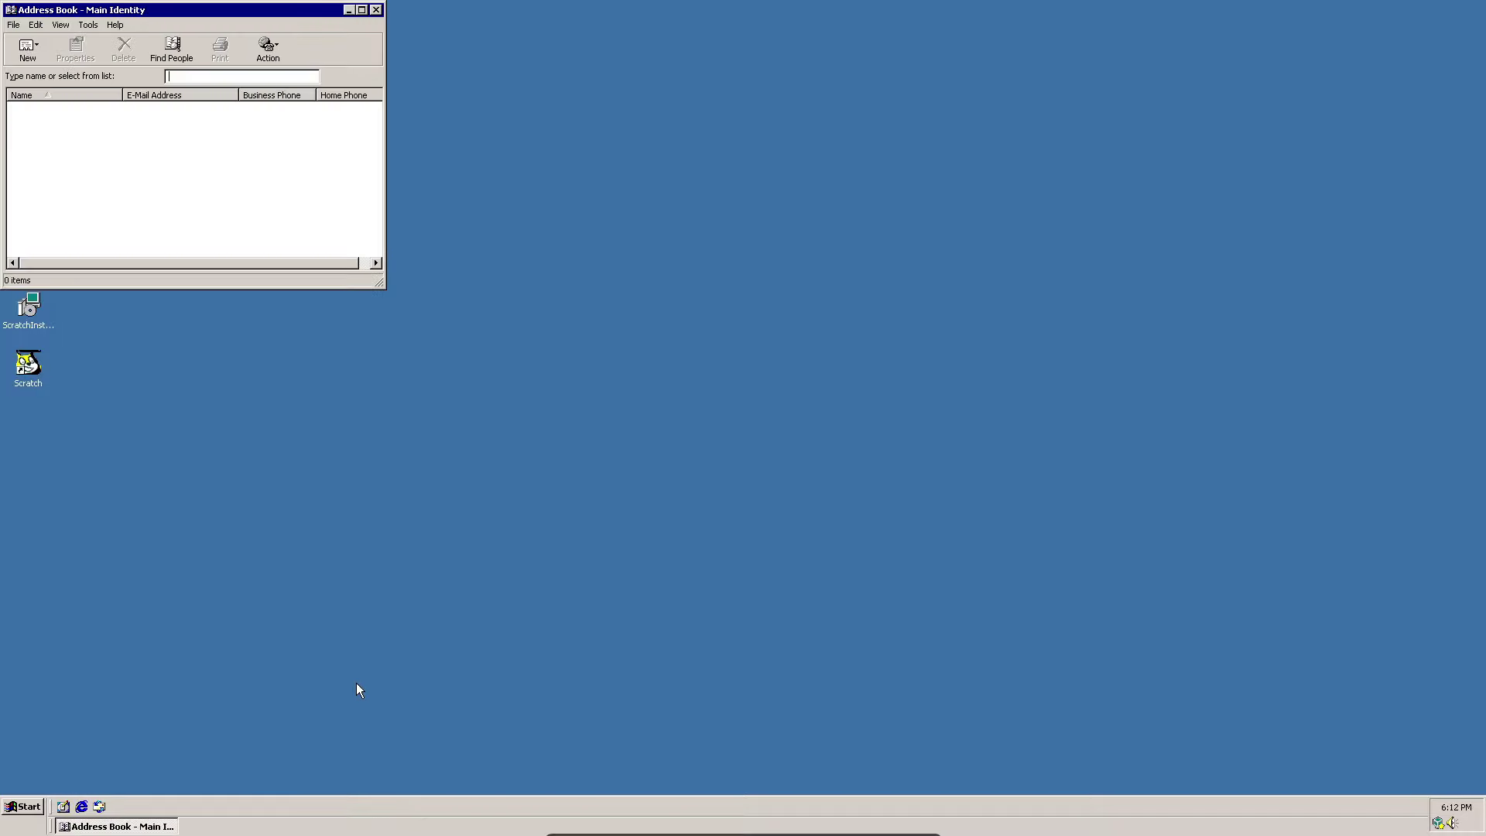
left_click(375, 10)
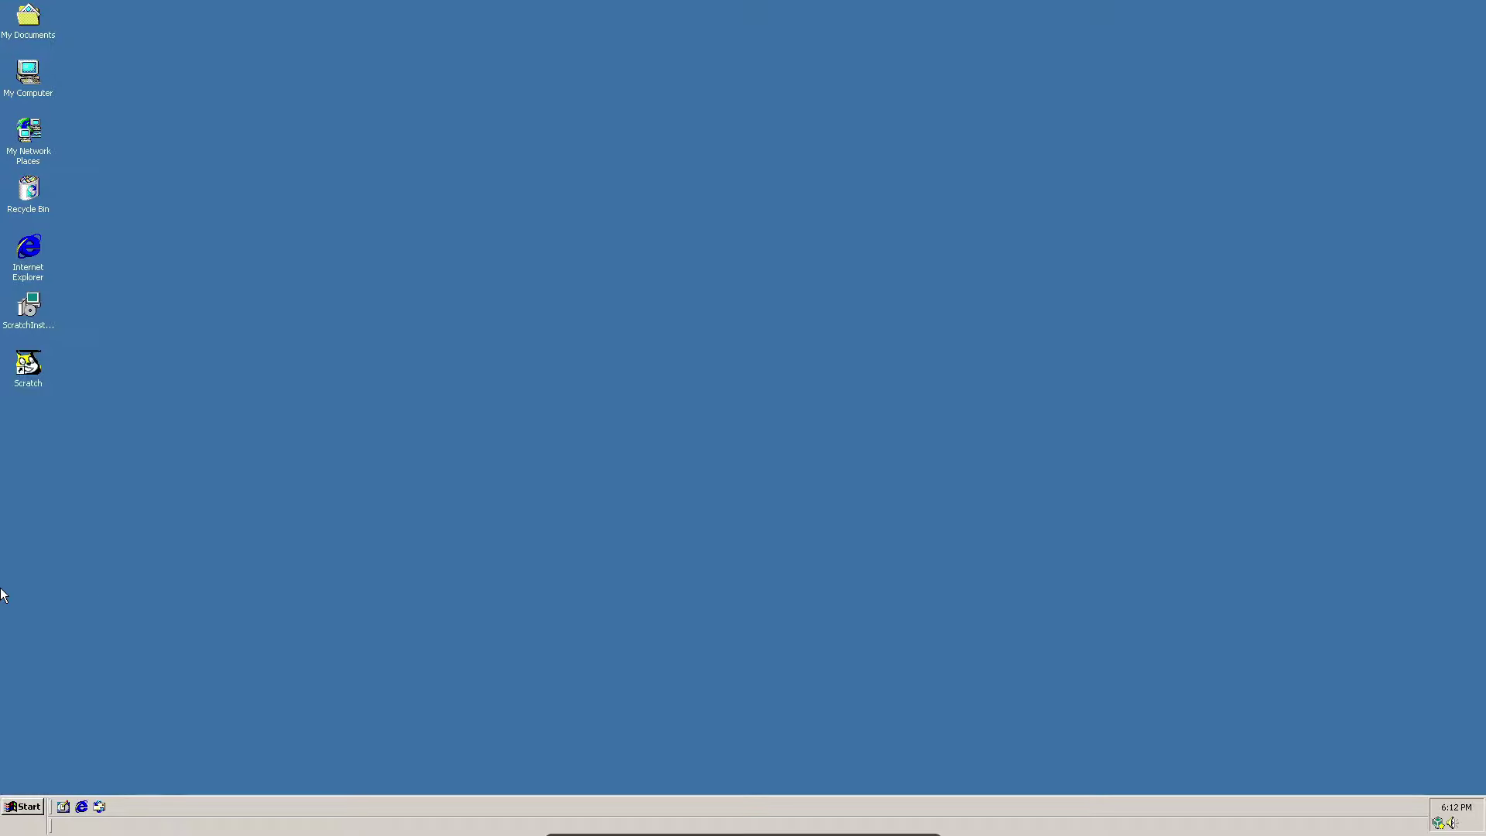
Launch Registry Editor by running regedit and move its window toward the middle of the desktop
key("super+r")
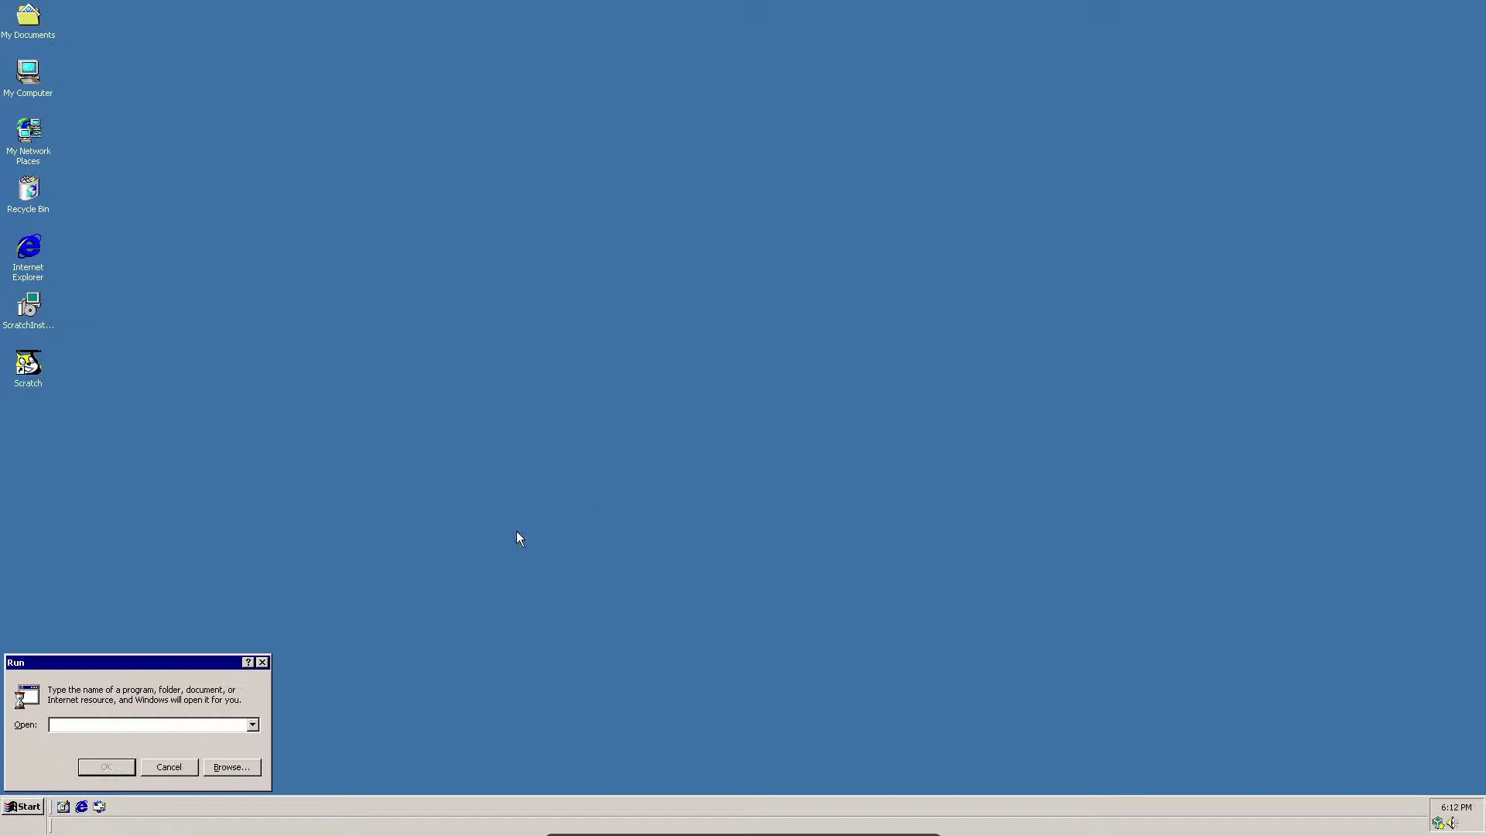
type("regedit")
key("Return")
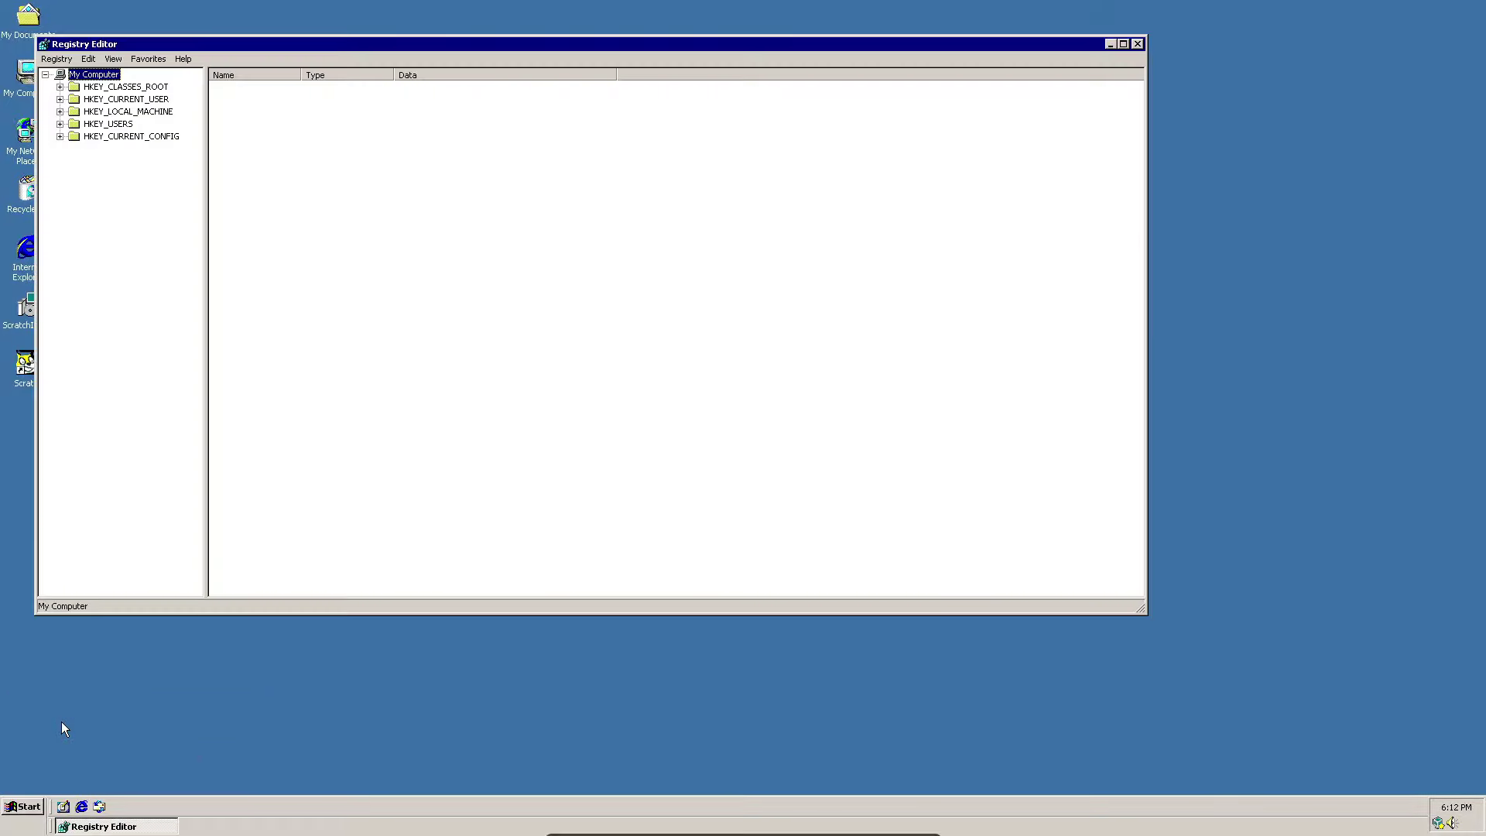
left_click_drag(188, 42, 368, 115)
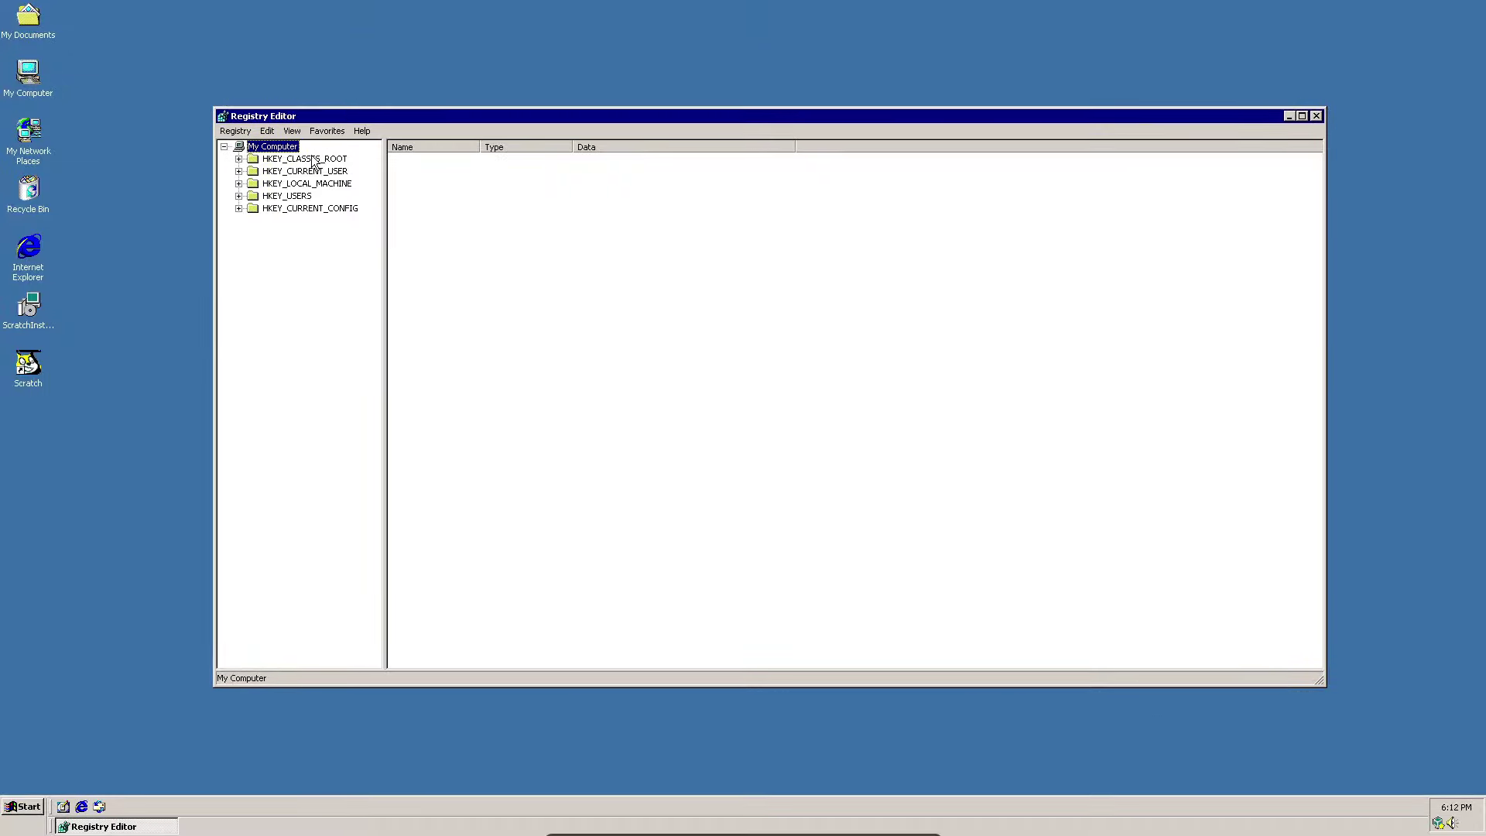
Expand the System and Software branches of HKEY_CURRENT_CONFIG and select the Fonts key under Software
left_click(239, 208)
left_click(254, 233)
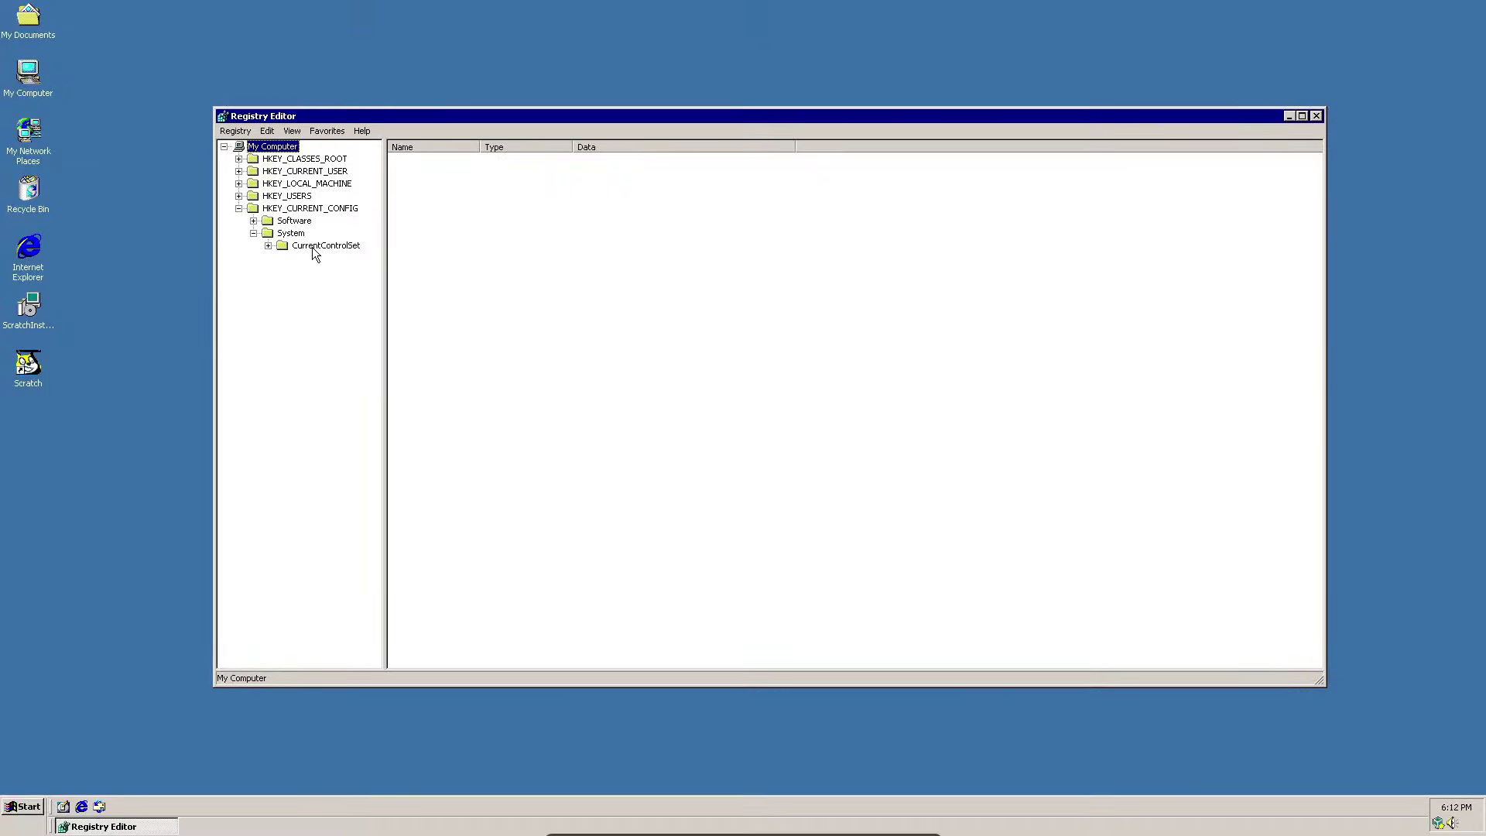
left_click(253, 220)
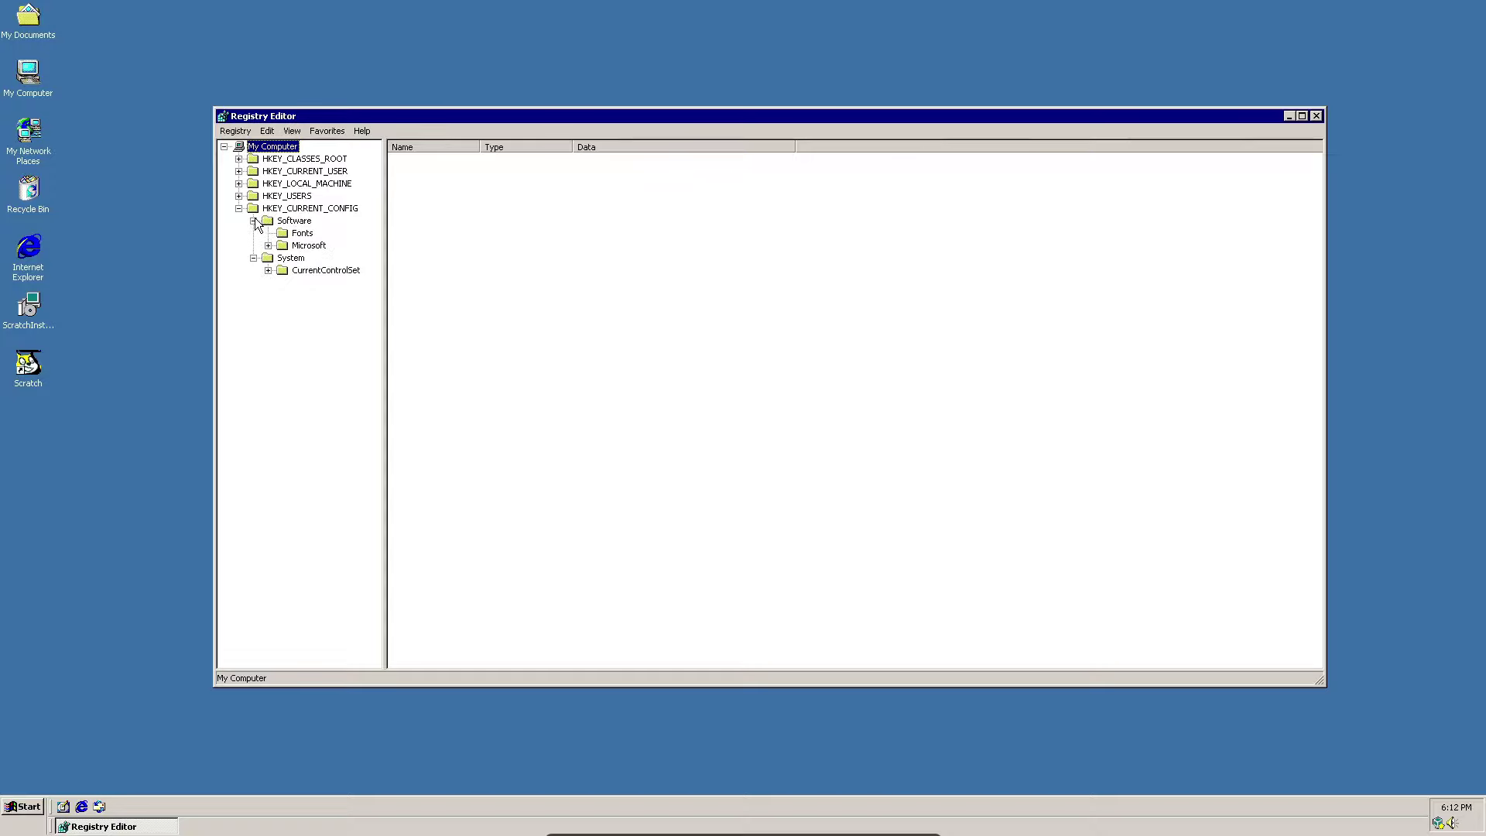
left_click(300, 233)
Try to delete all values in the Fonts key, dismiss the resulting dialog and close Registry Editor
left_click_drag(445, 224, 460, 158)
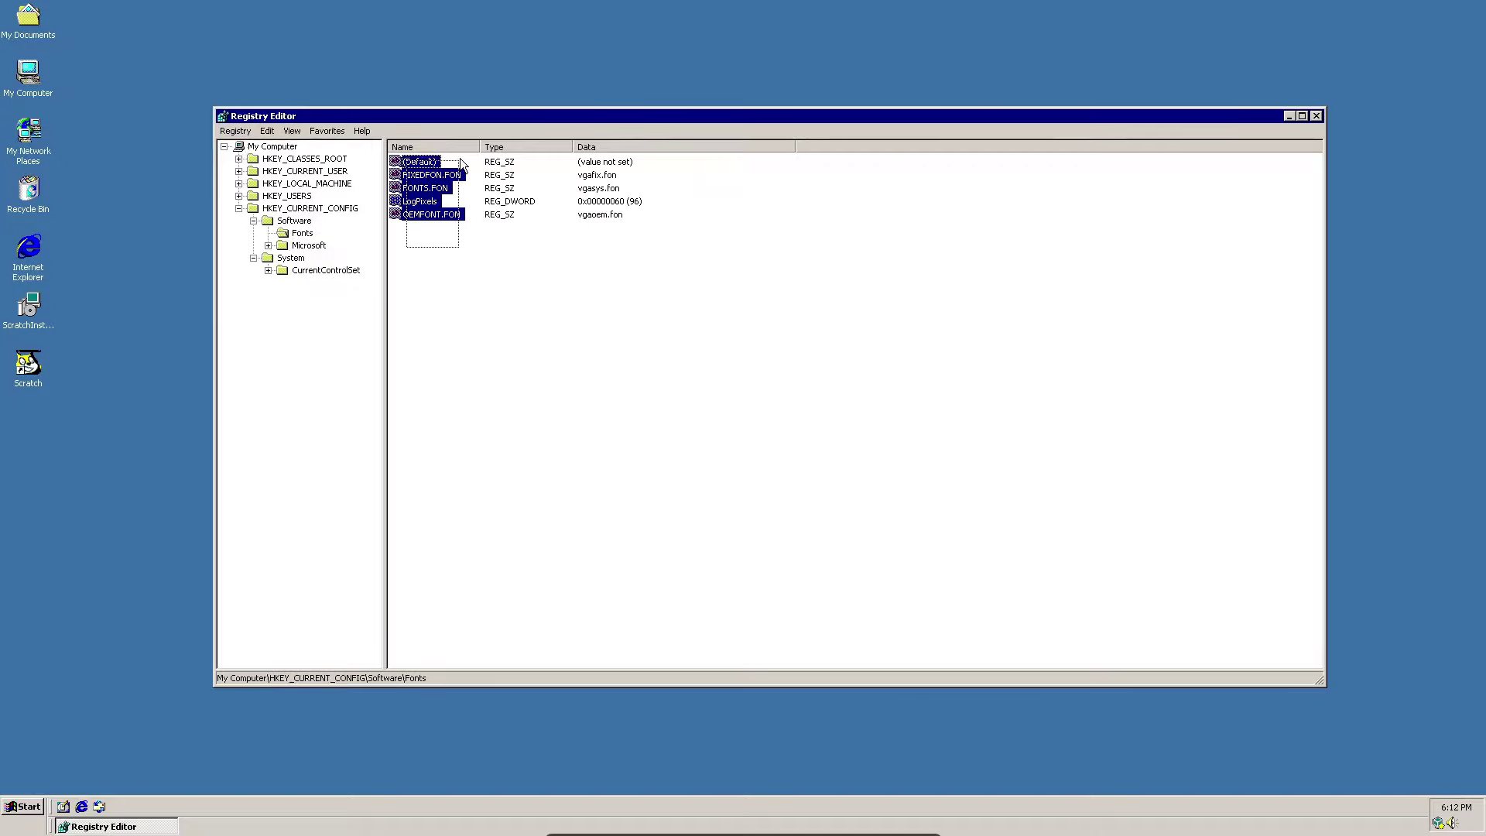
key("Delete")
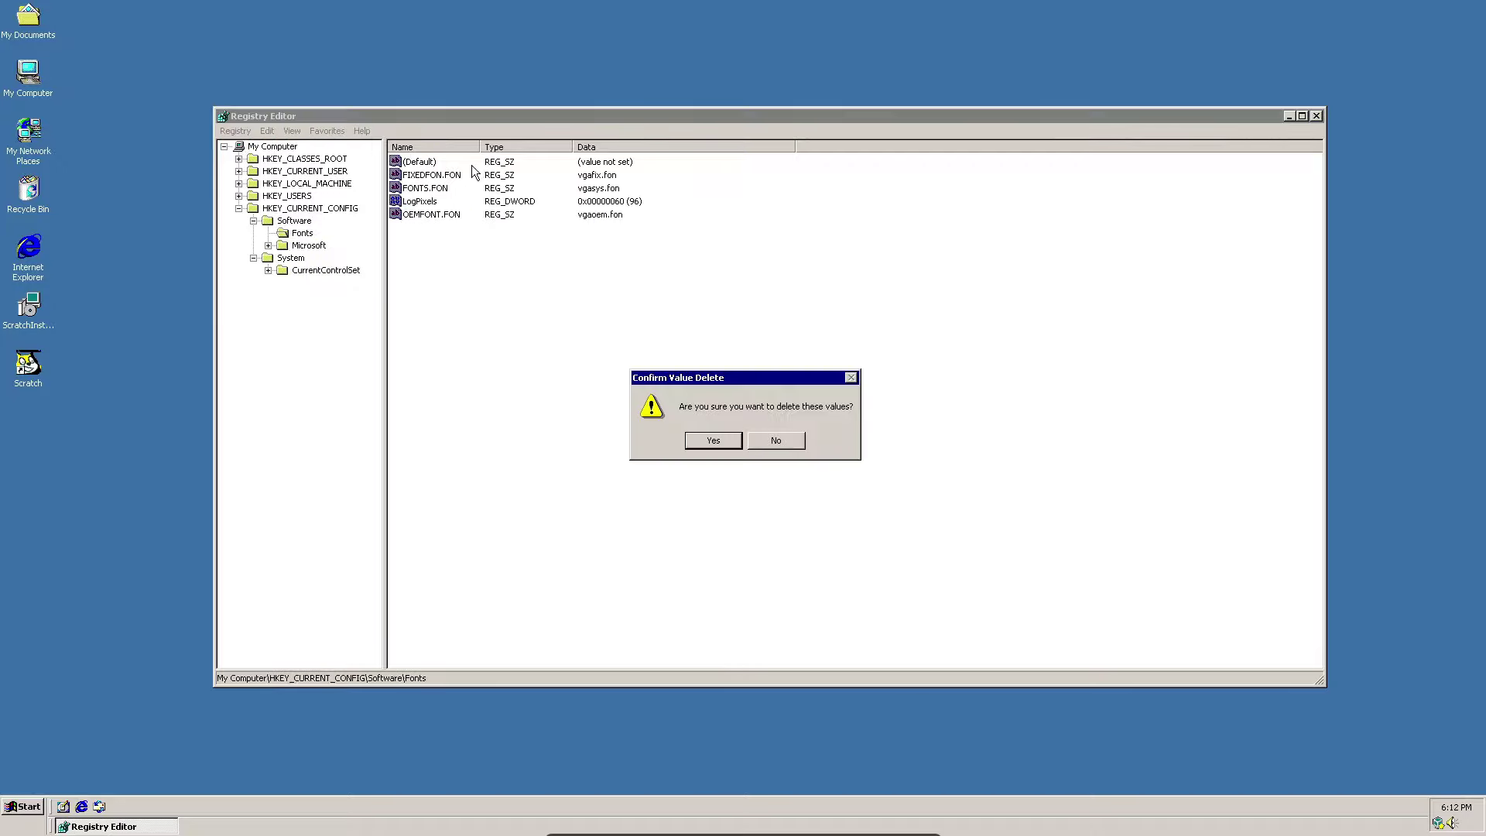
left_click(712, 441)
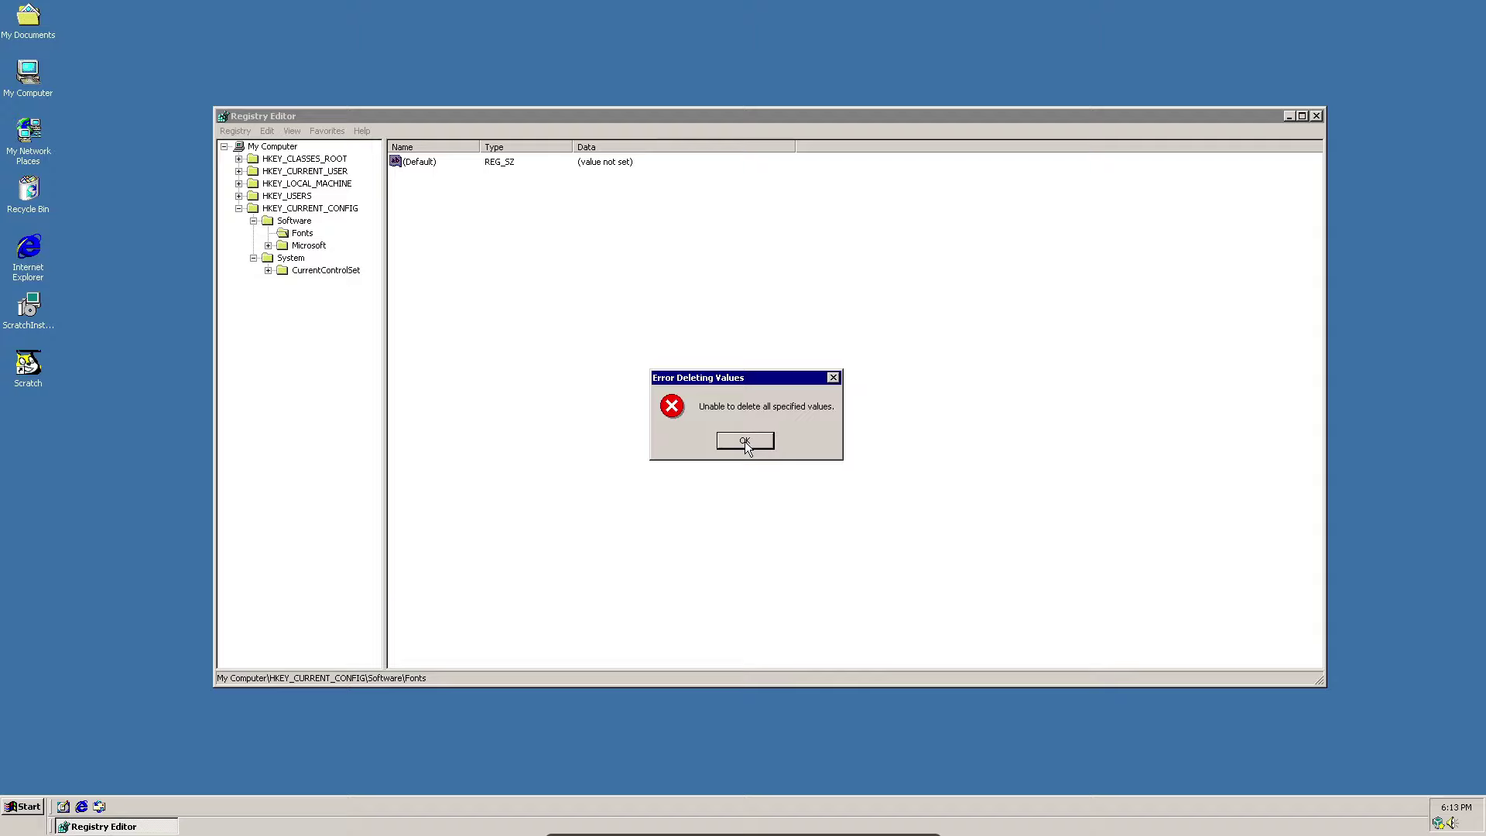
left_click(745, 440)
left_click(510, 239)
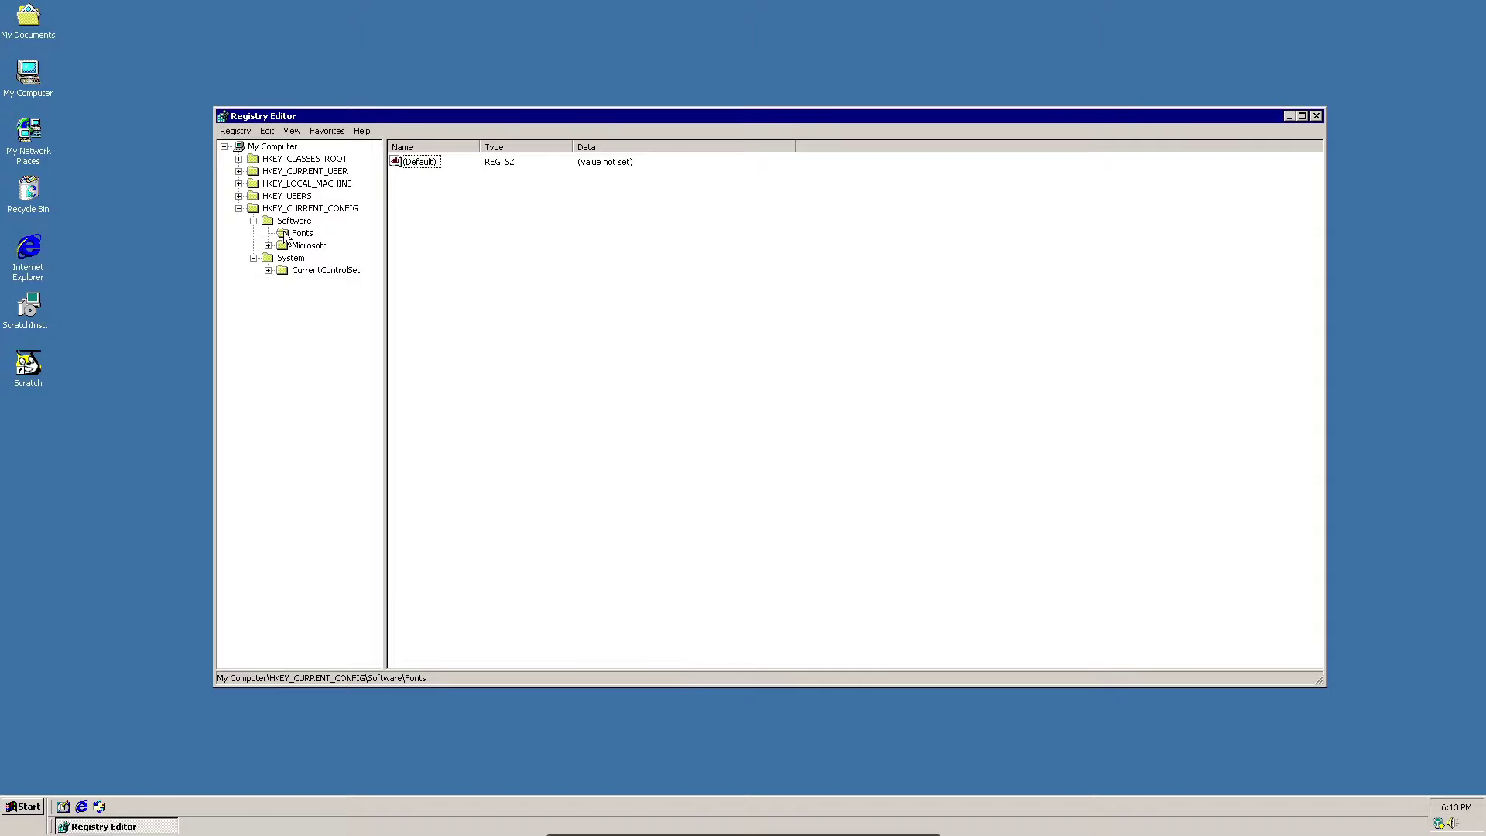
left_click(1315, 115)
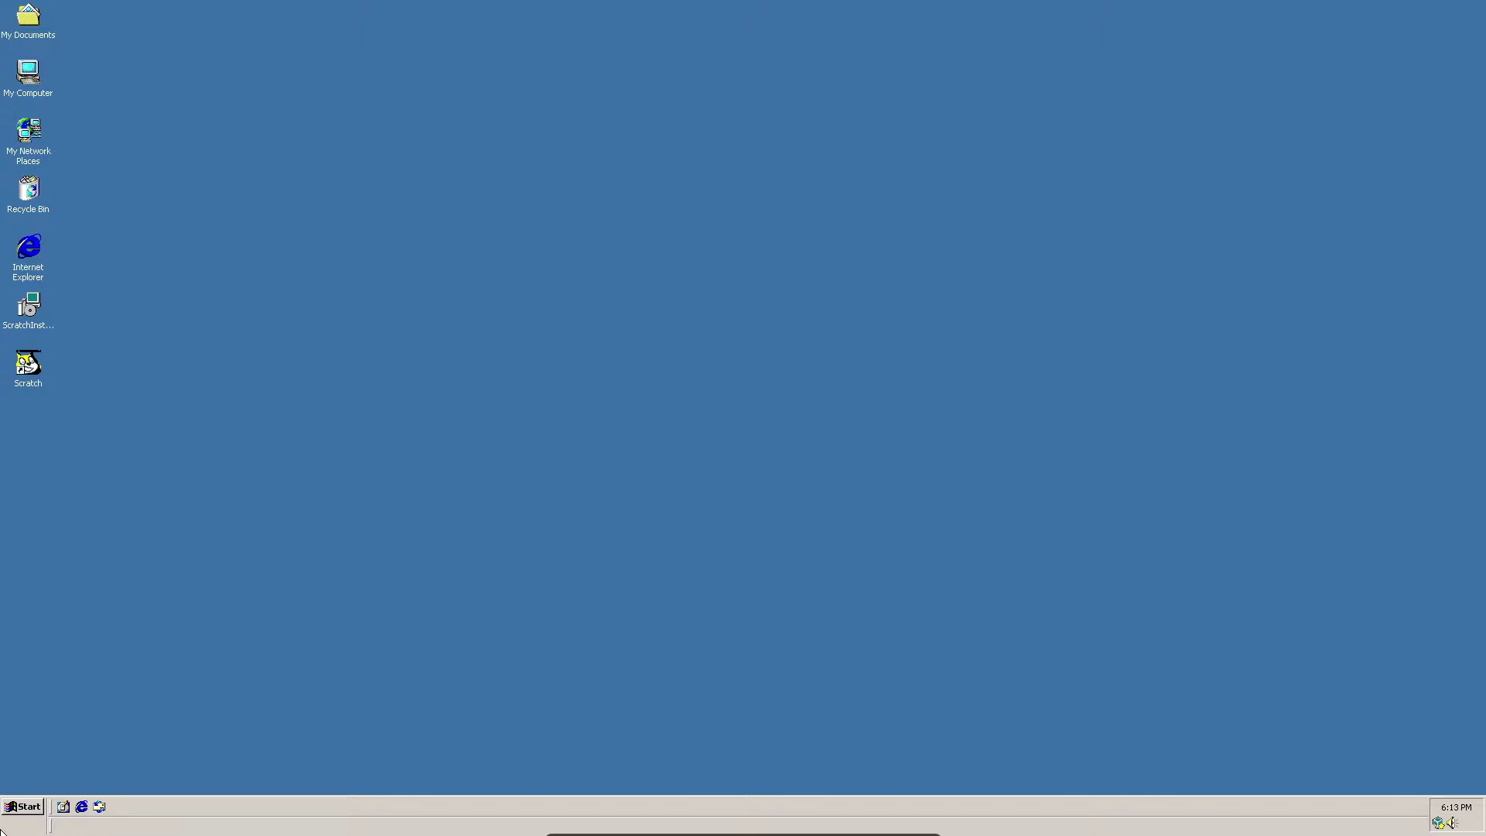
Launch Scratch from the desktop and maximize its window
left_click(31, 811)
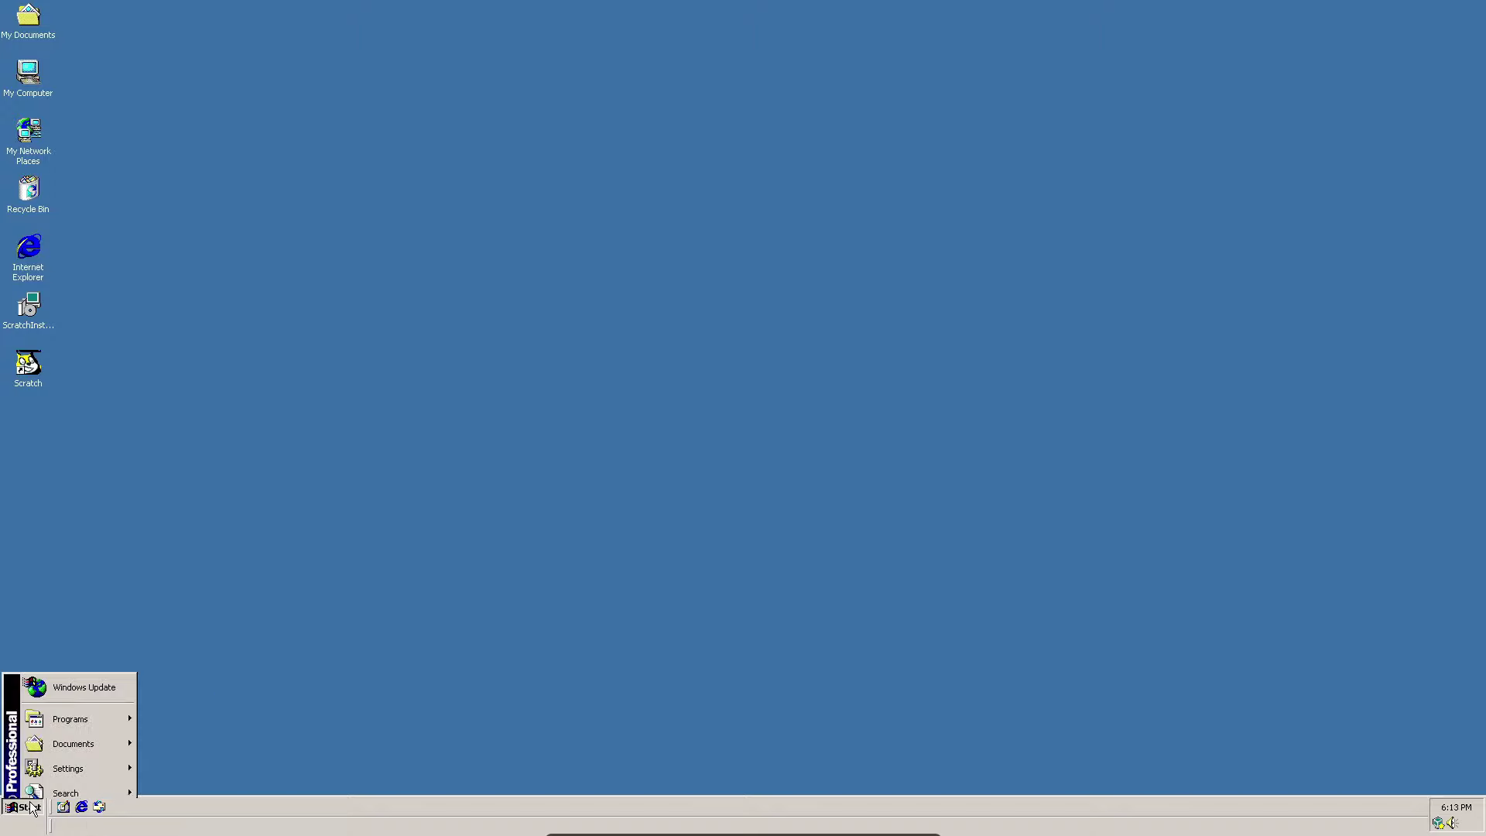
left_click(582, 508)
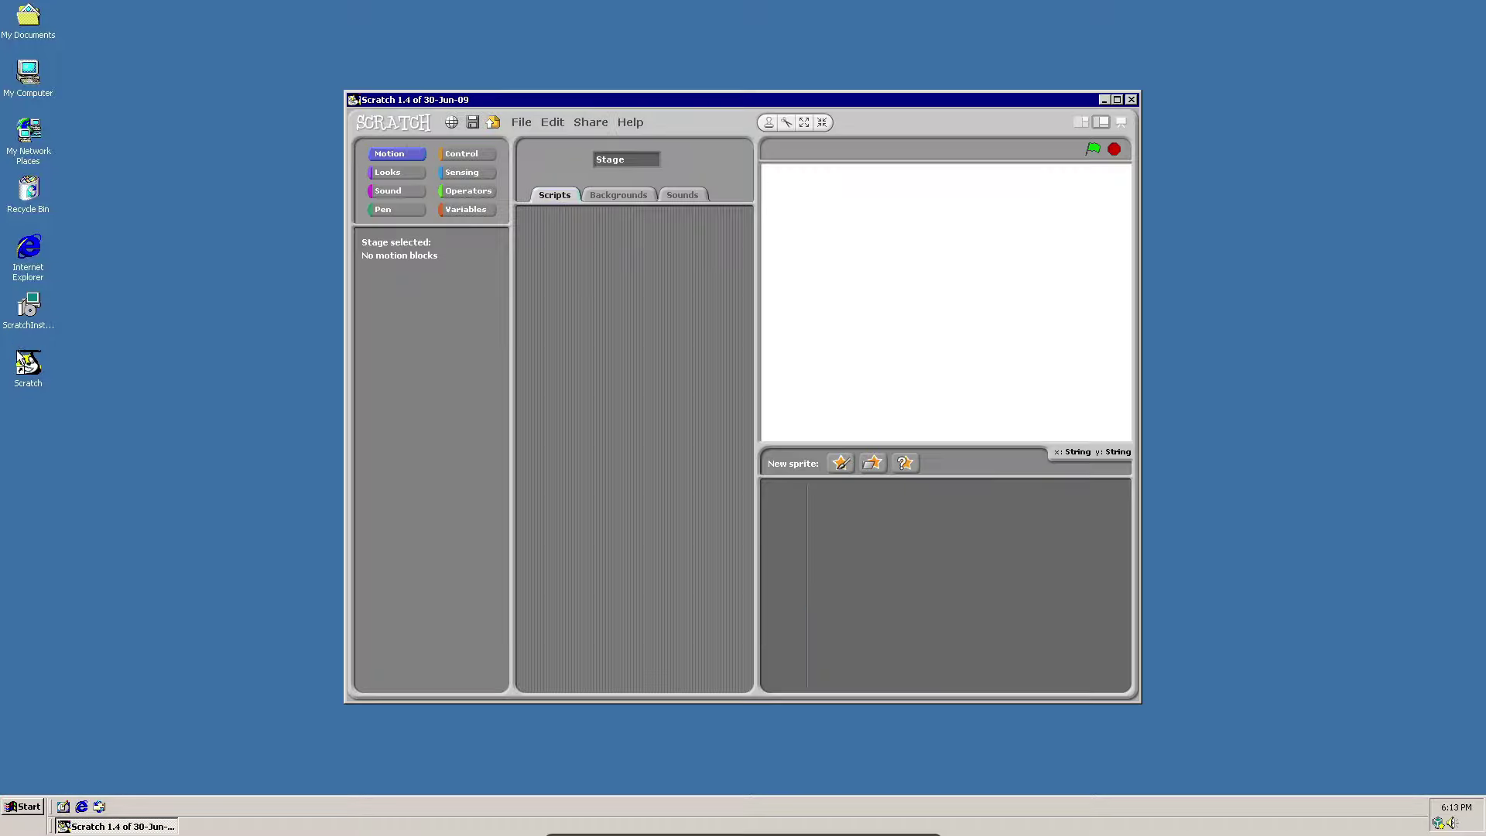
left_click(1117, 99)
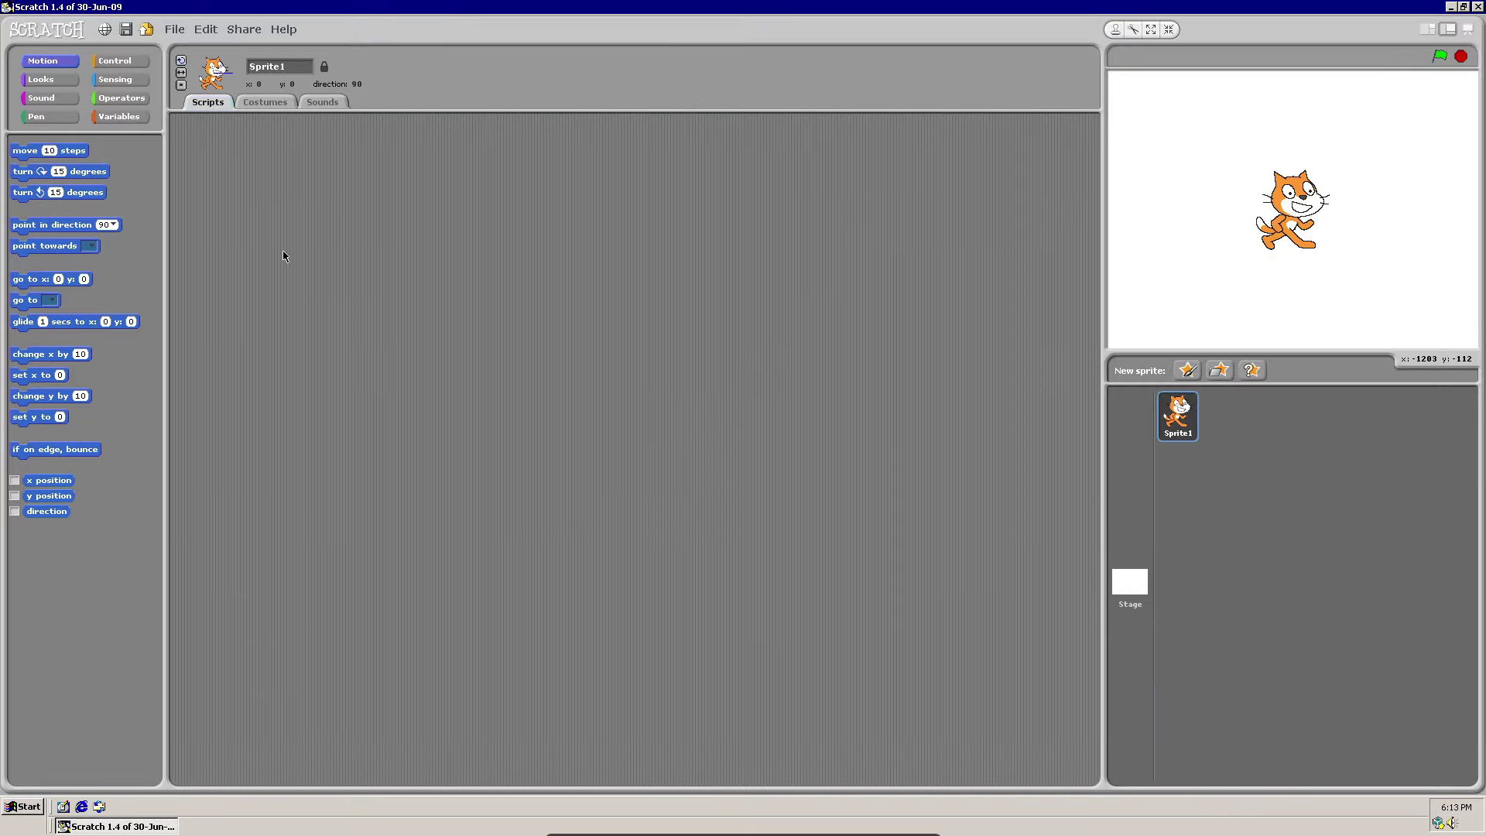
Build a script for Sprite1 with a "turn 15 degrees" clockwise block attached under a "when green flag clicked" block
left_click_drag(22, 172, 355, 270)
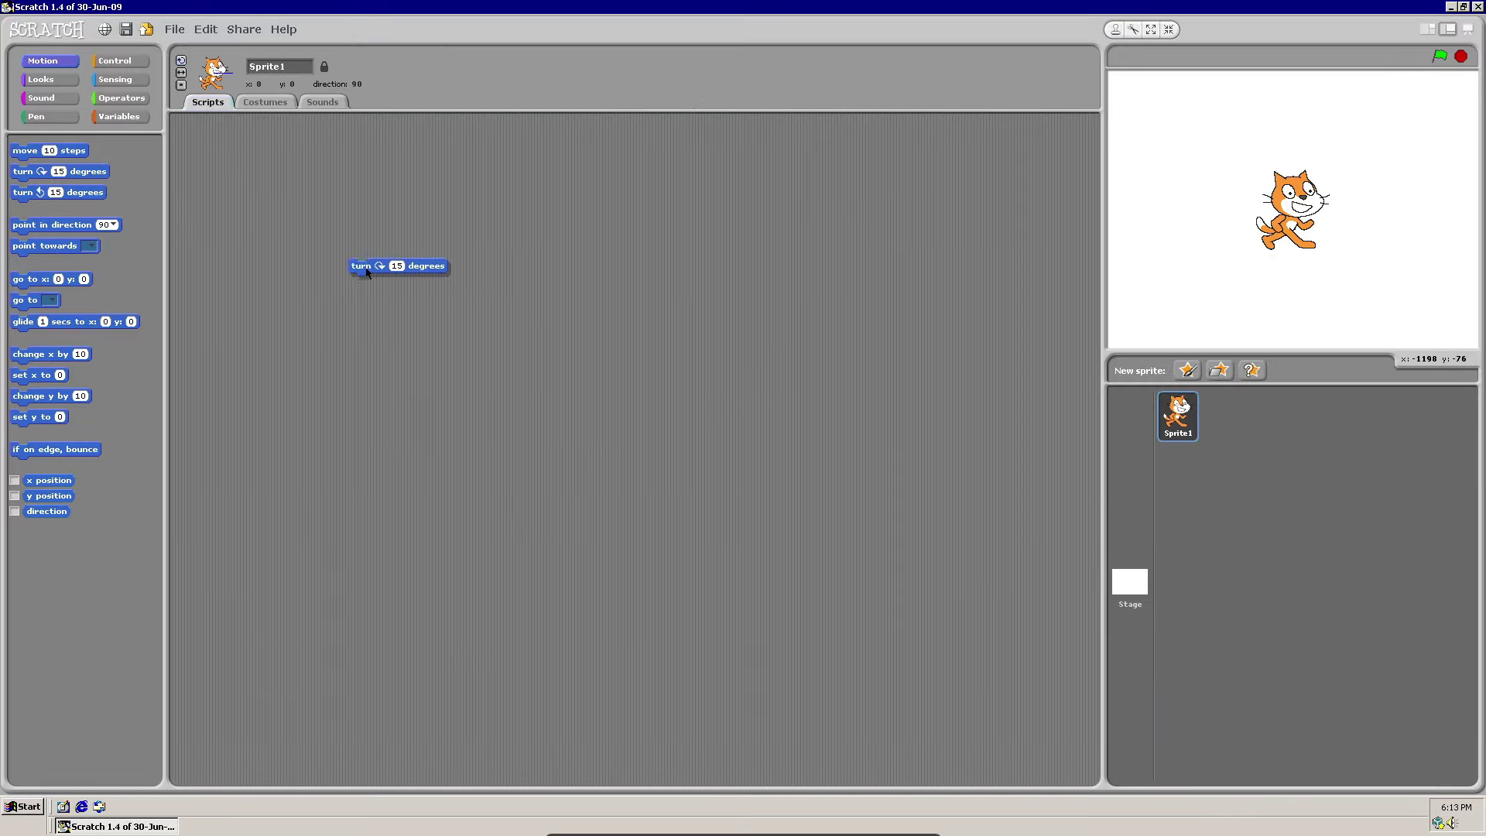
left_click(116, 60)
left_click_drag(46, 163, 265, 171)
left_click_drag(370, 271, 258, 188)
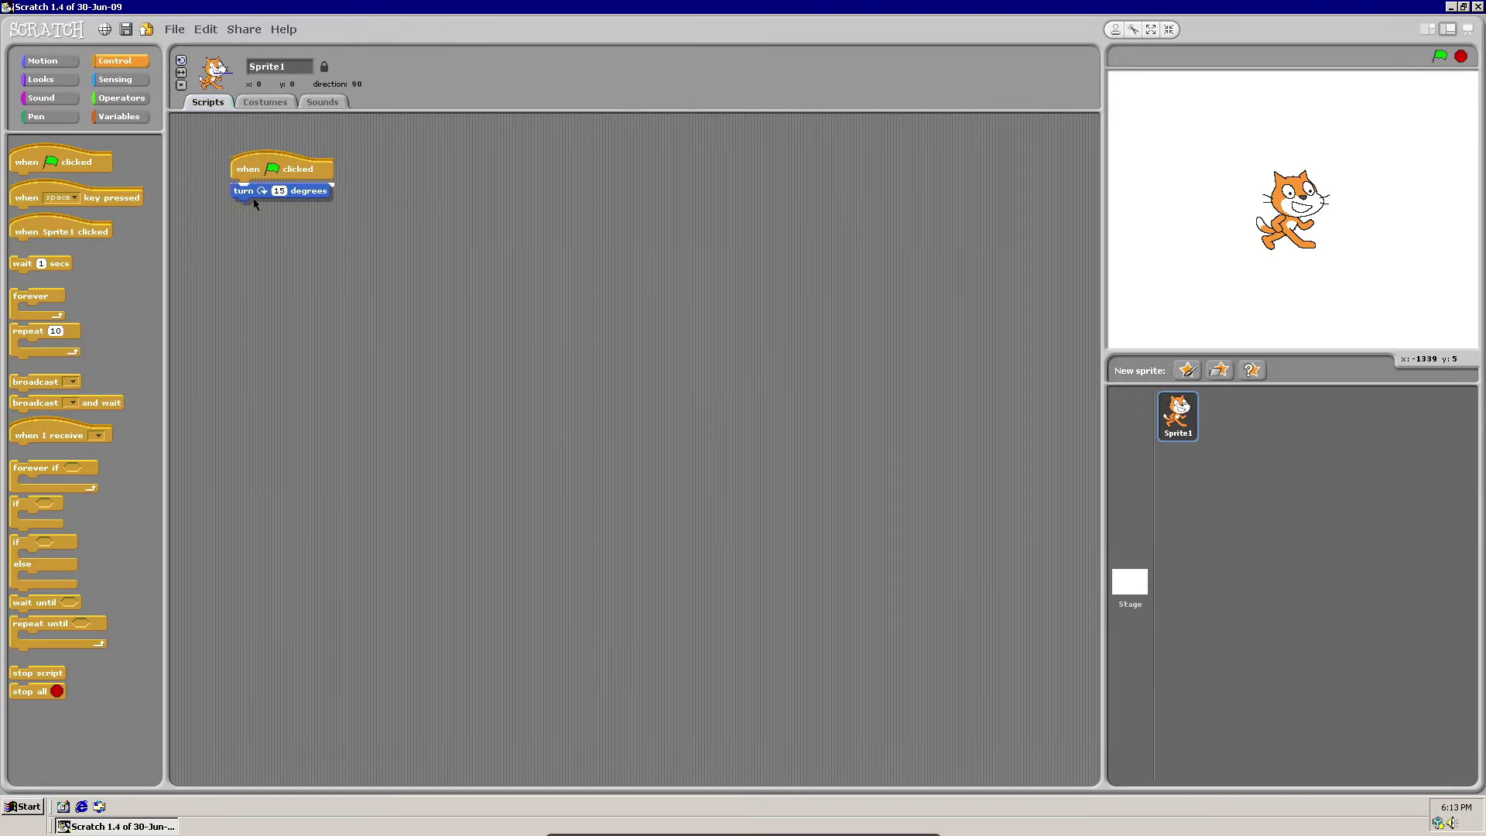
Wrap the "turn 15 degrees" block in a "forever" loop
left_click(43, 60)
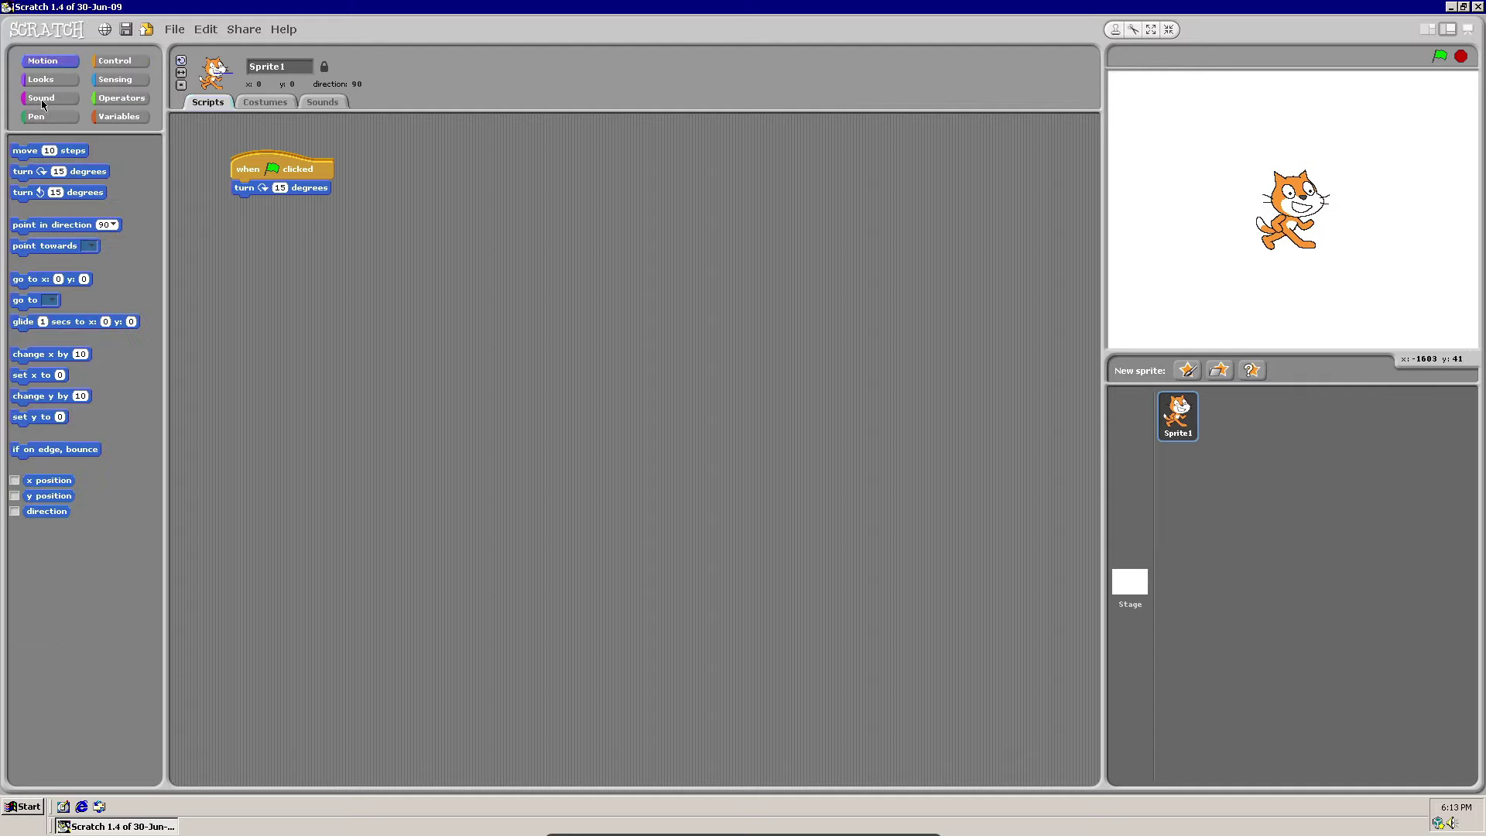
left_click(116, 60)
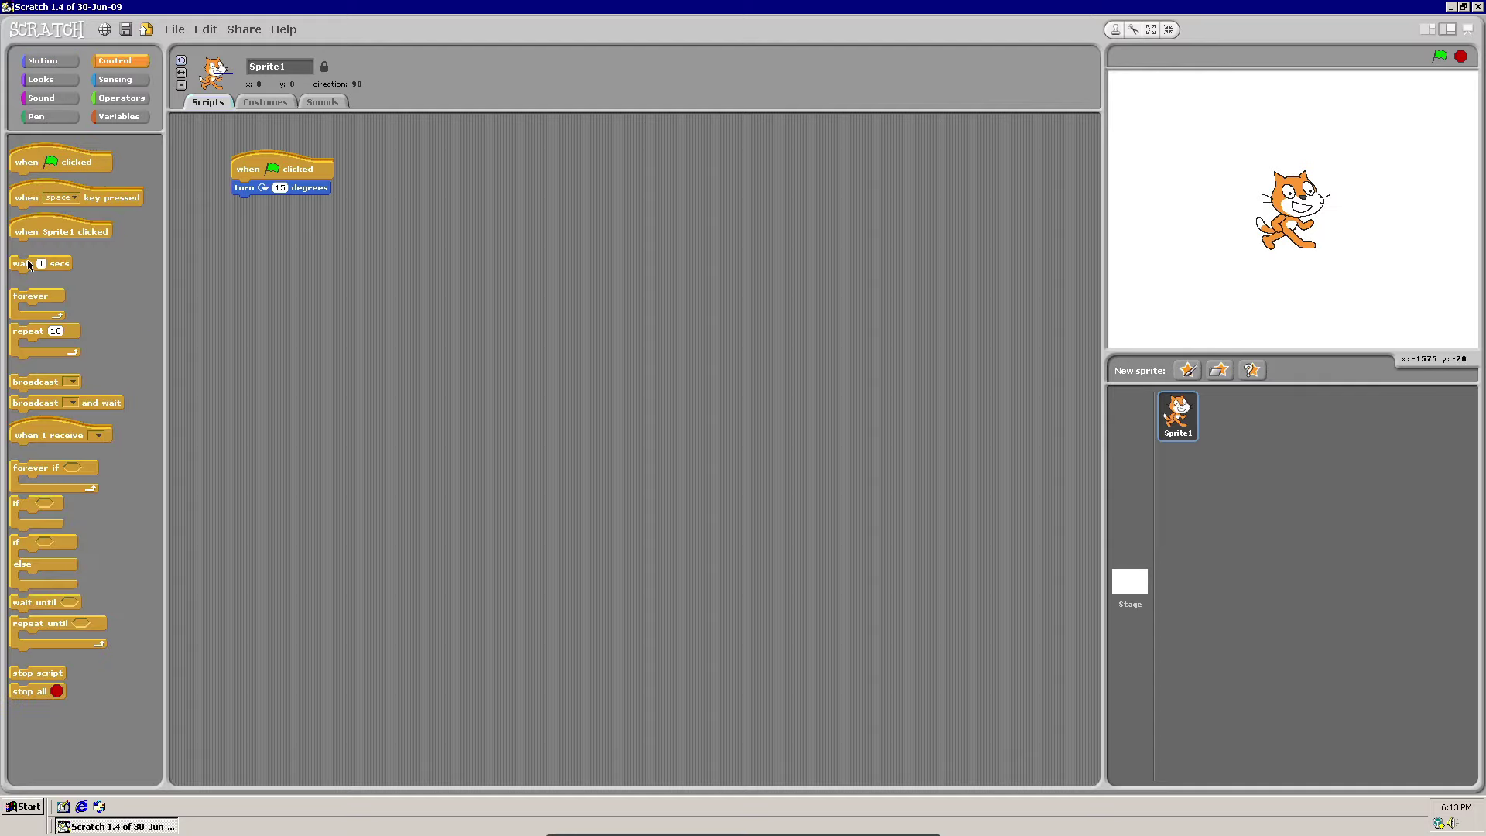
left_click_drag(30, 295, 232, 196)
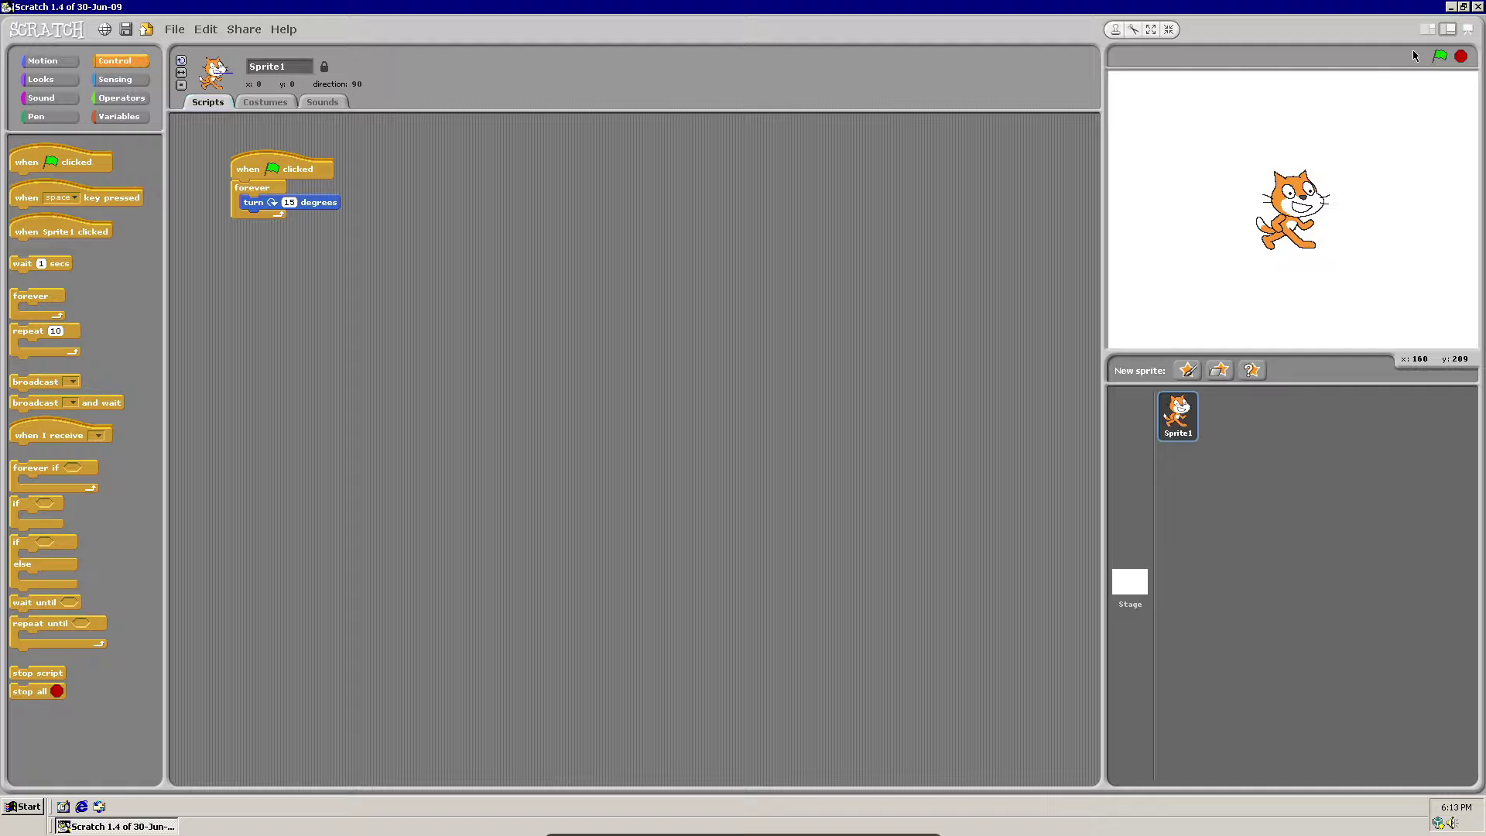
Run the Sprite1 script with the green flag, view it in presentation mode and return to the editor
left_click(1439, 55)
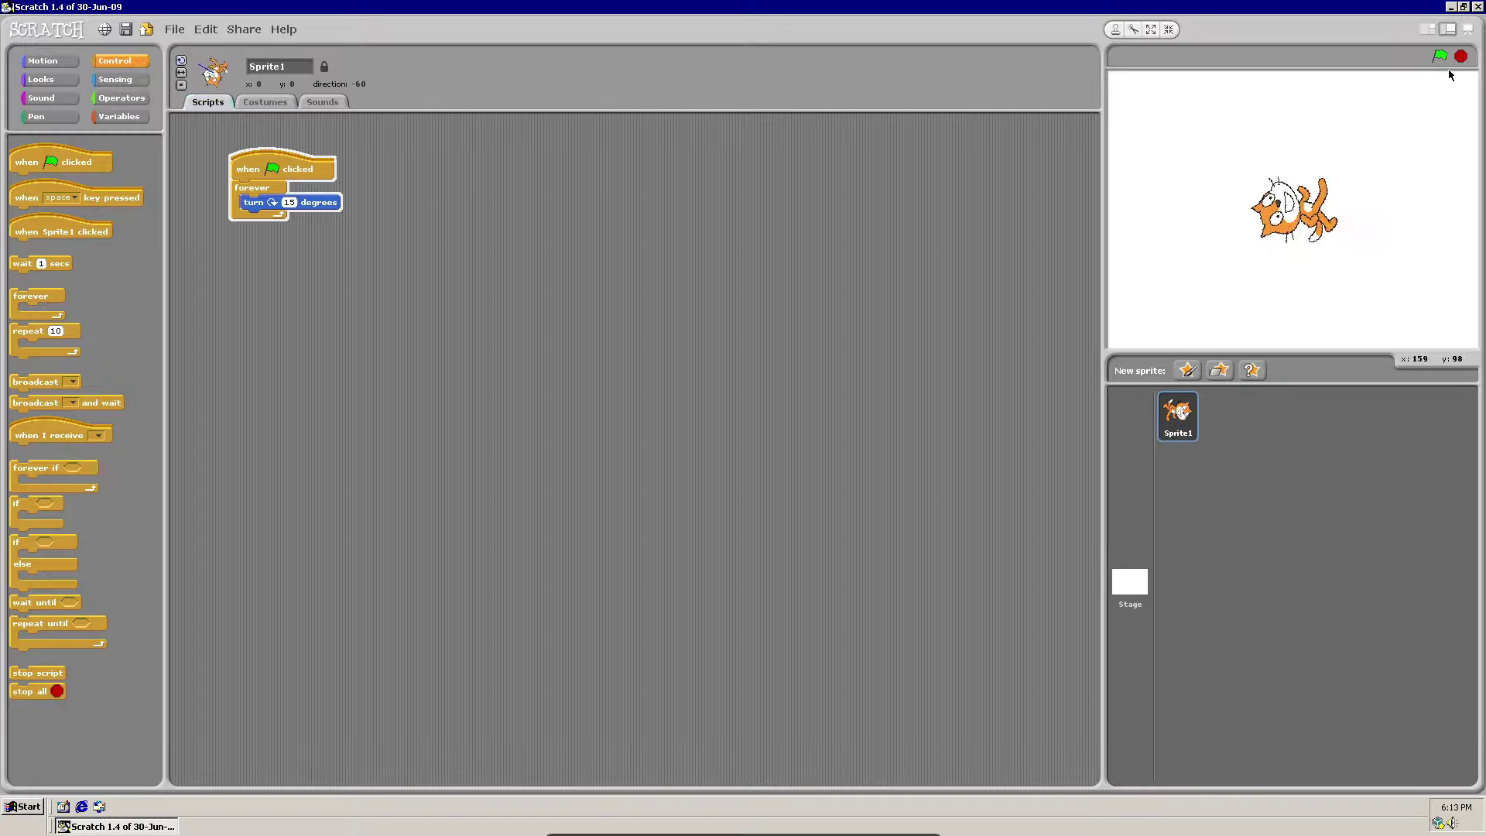
left_click(1465, 29)
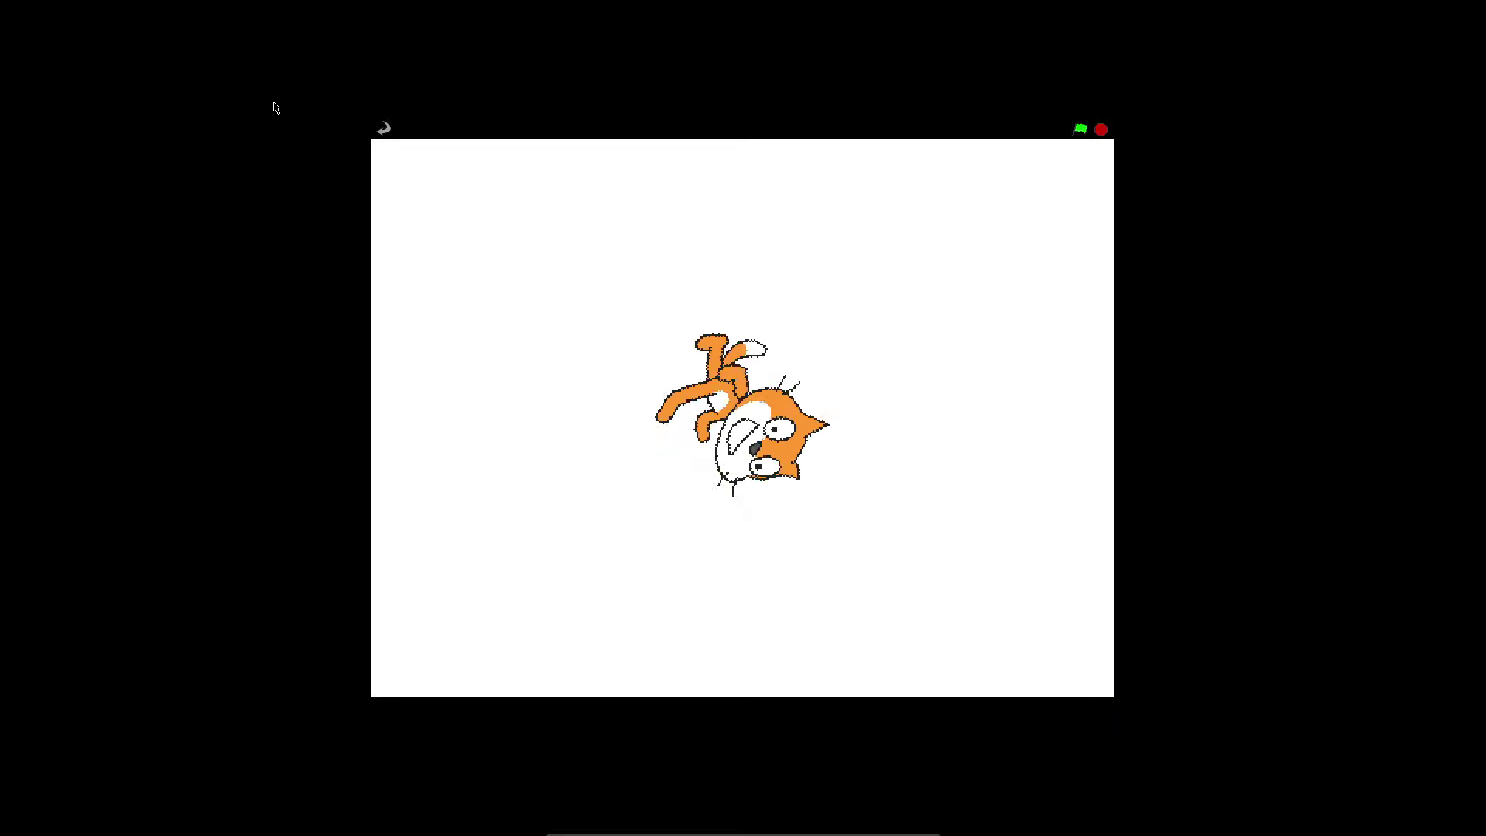
left_click(385, 130)
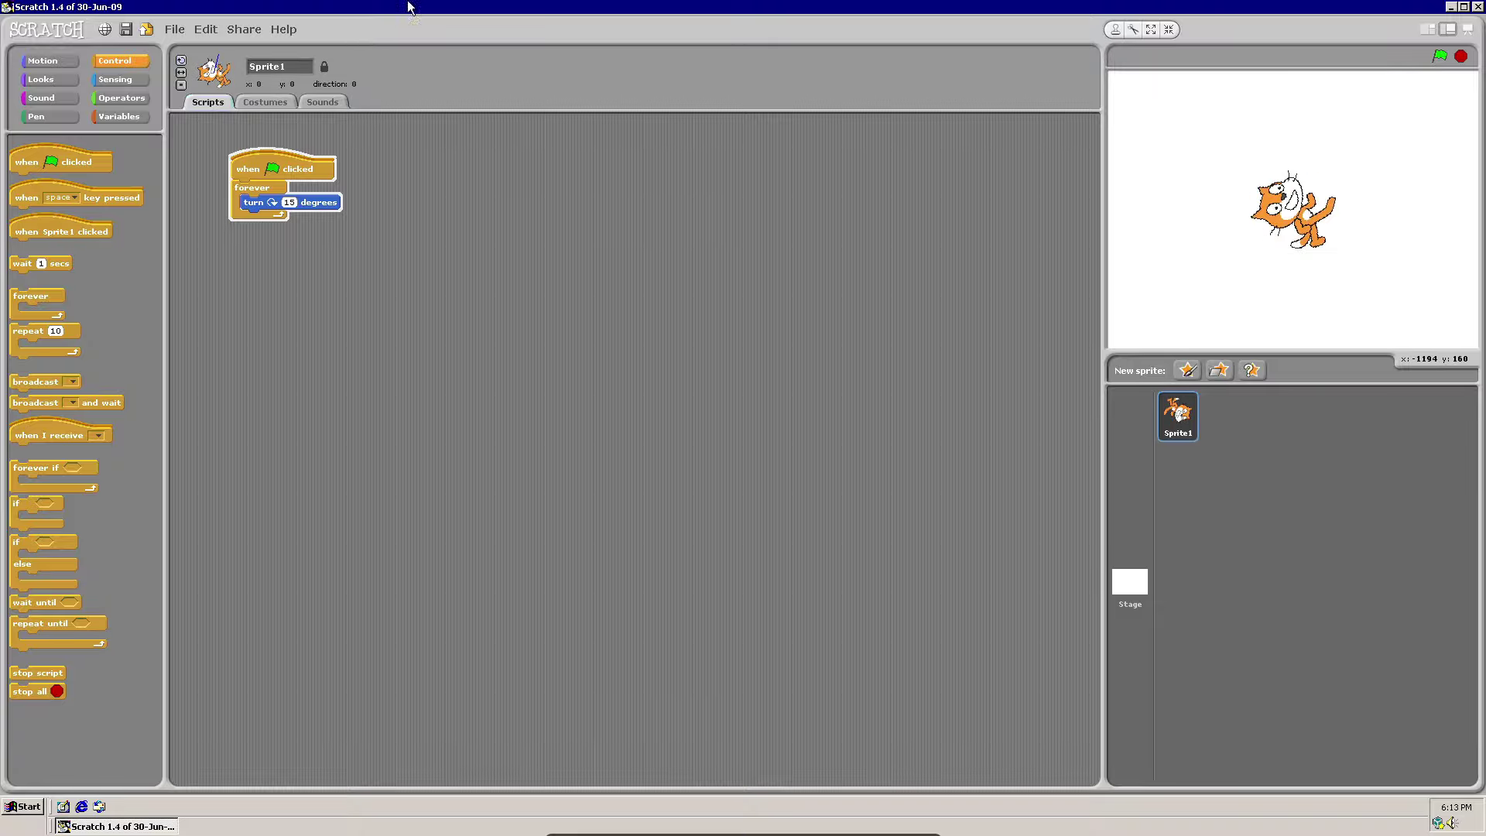
Quit Scratch without saving the project
key("alt+F4")
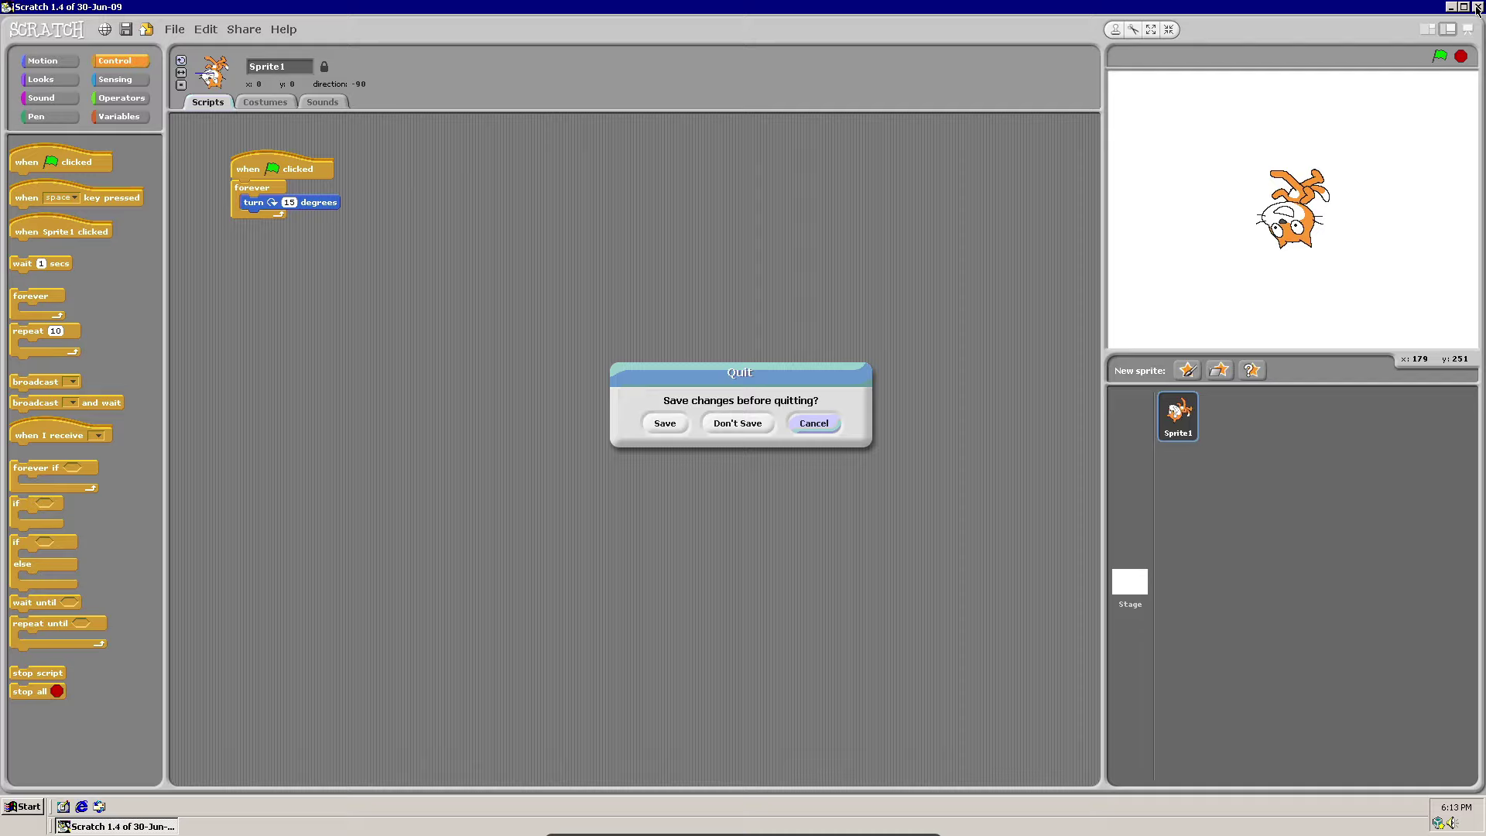
left_click(763, 421)
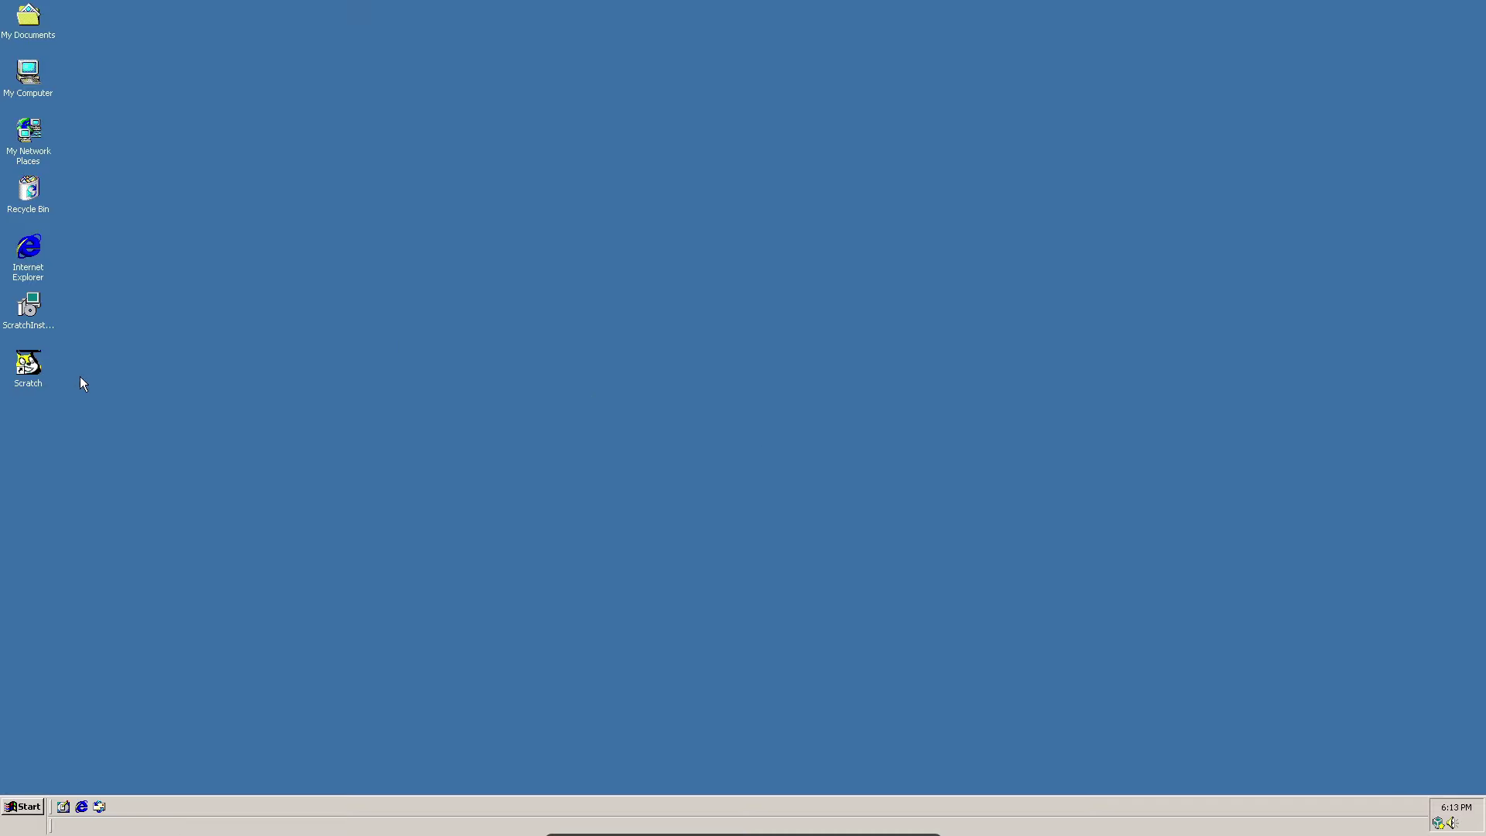
left_click(10, 809)
mouse_move(58, 627)
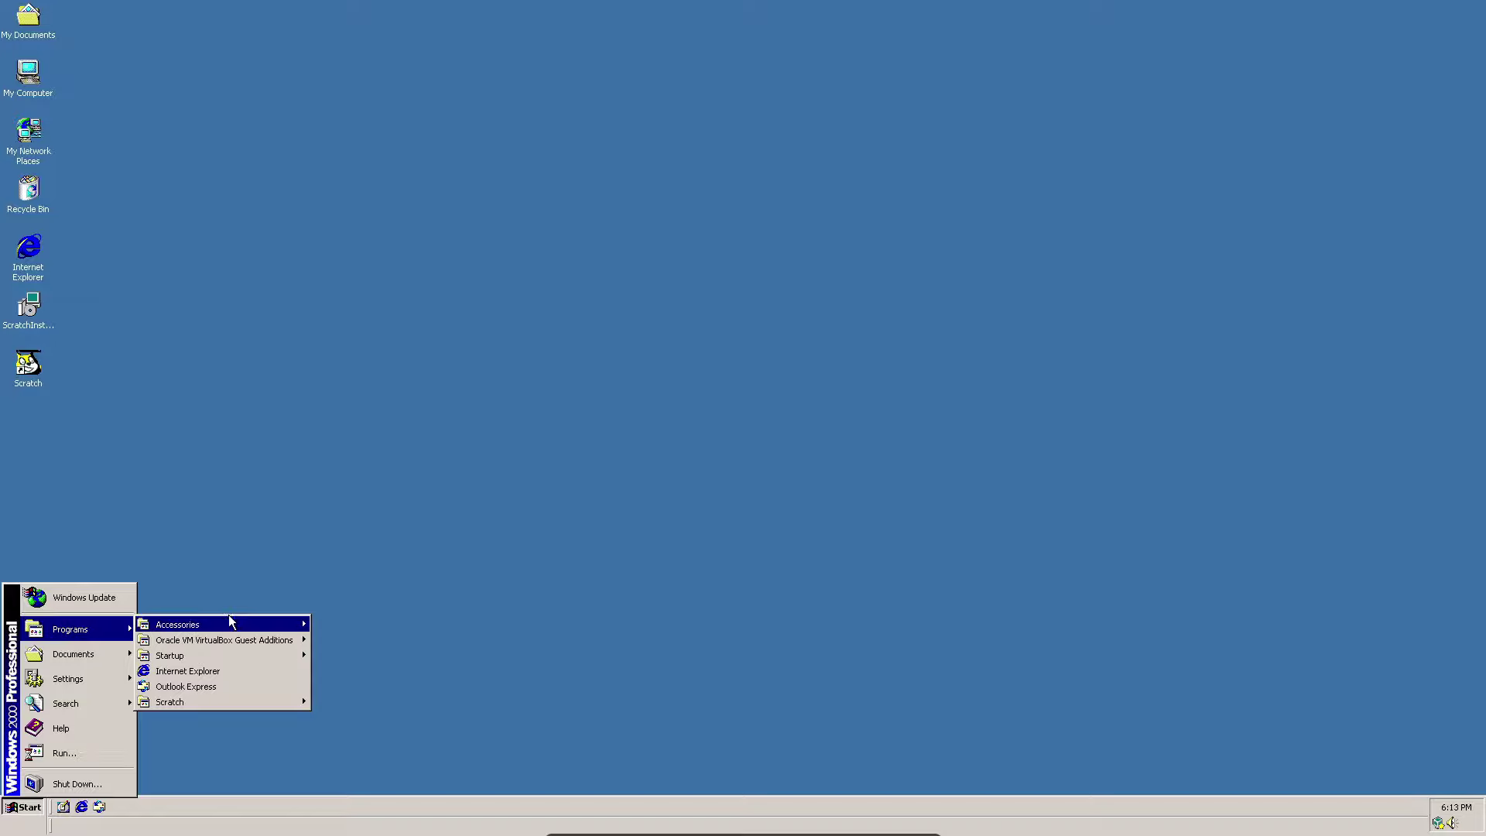
mouse_move(230, 621)
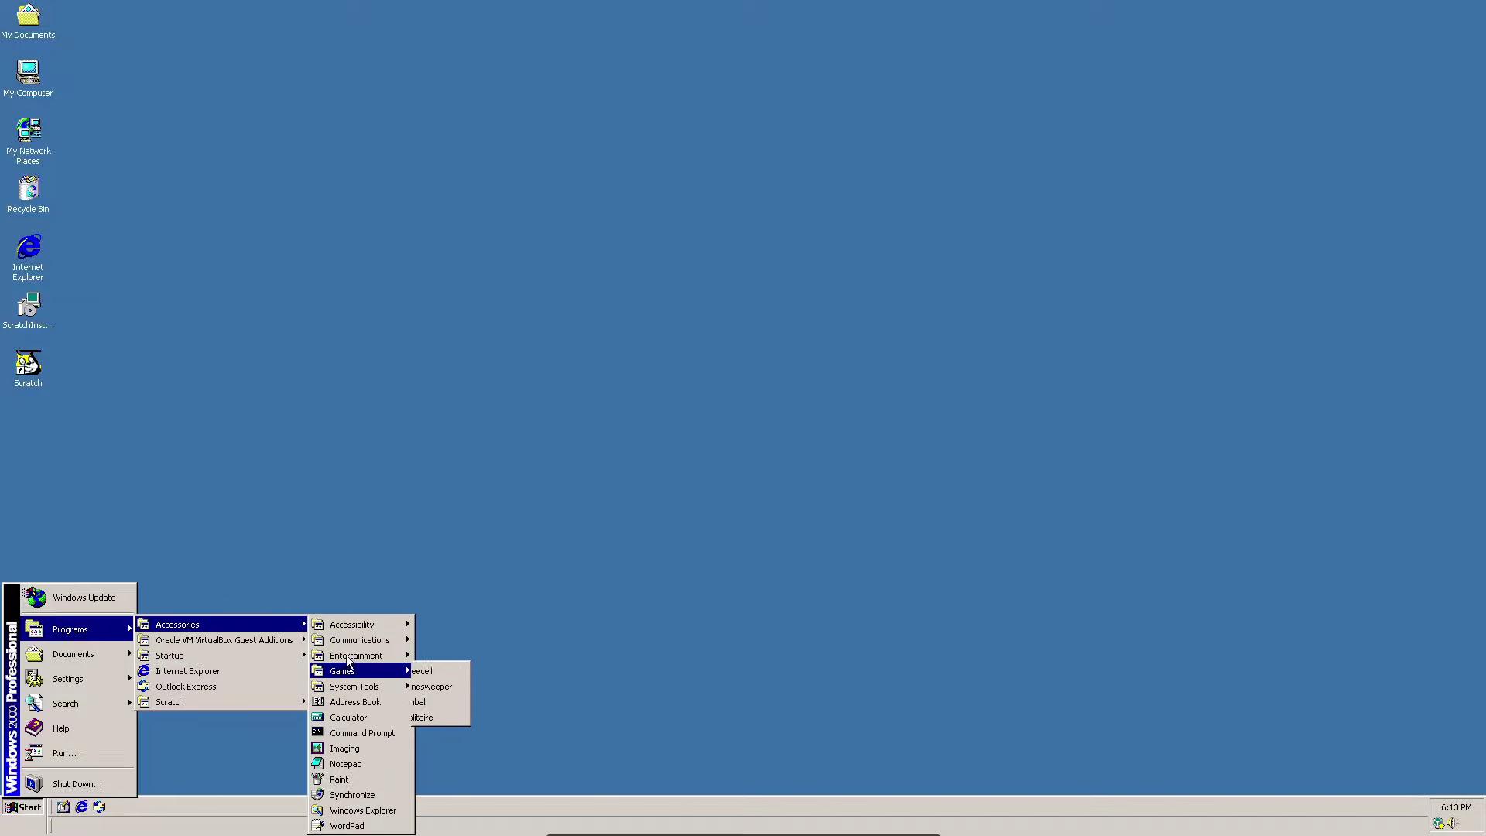
left_click(411, 511)
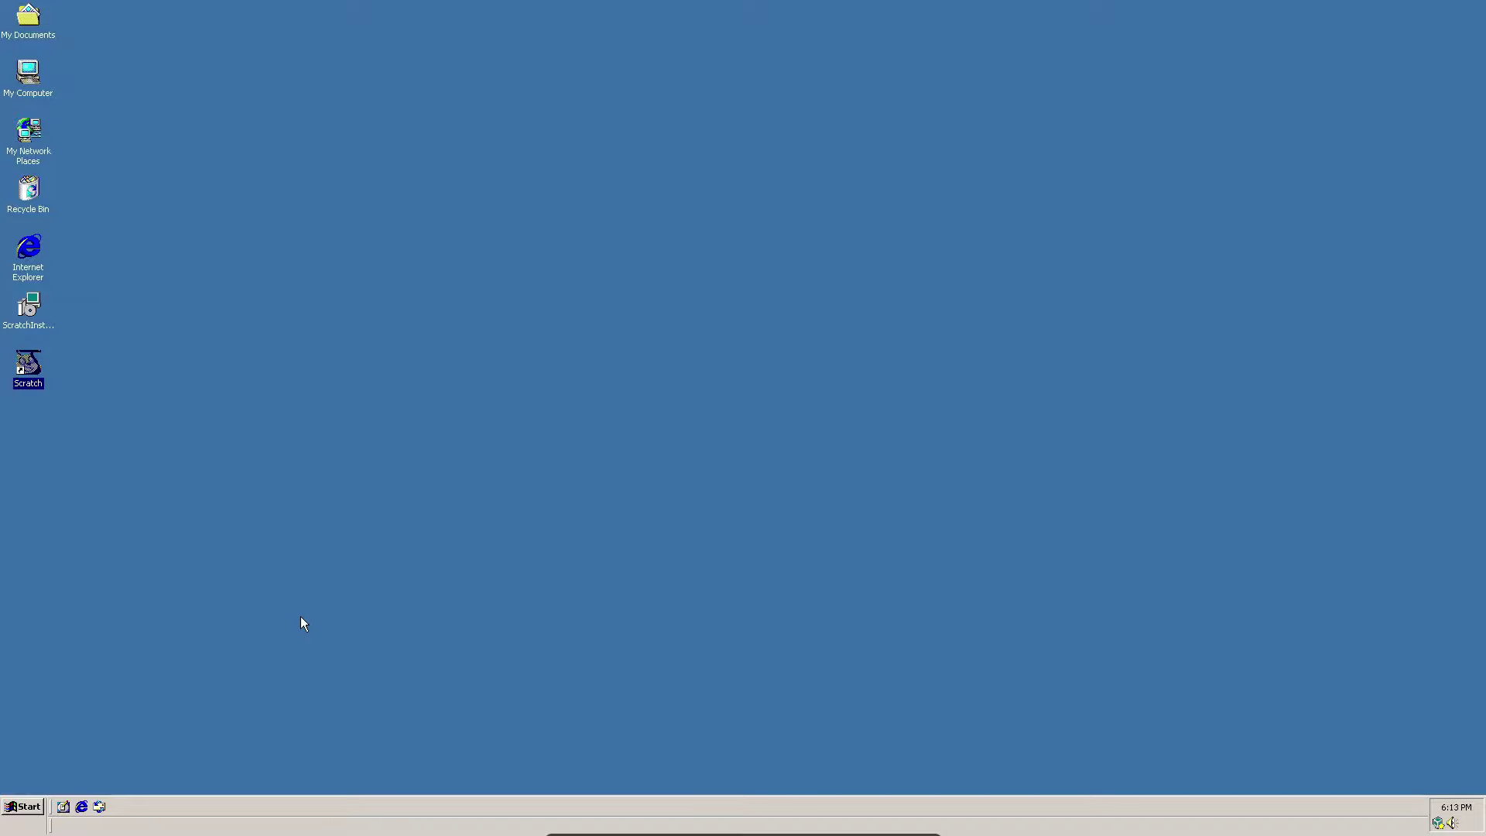
Open the Registry Editor and browse the System\CurrentControlSet\SERVICES keys of HKEY_CURRENT_CONFIG and the contents of HKEY_CLASSES_ROOT
key("super+r")
key("Return")
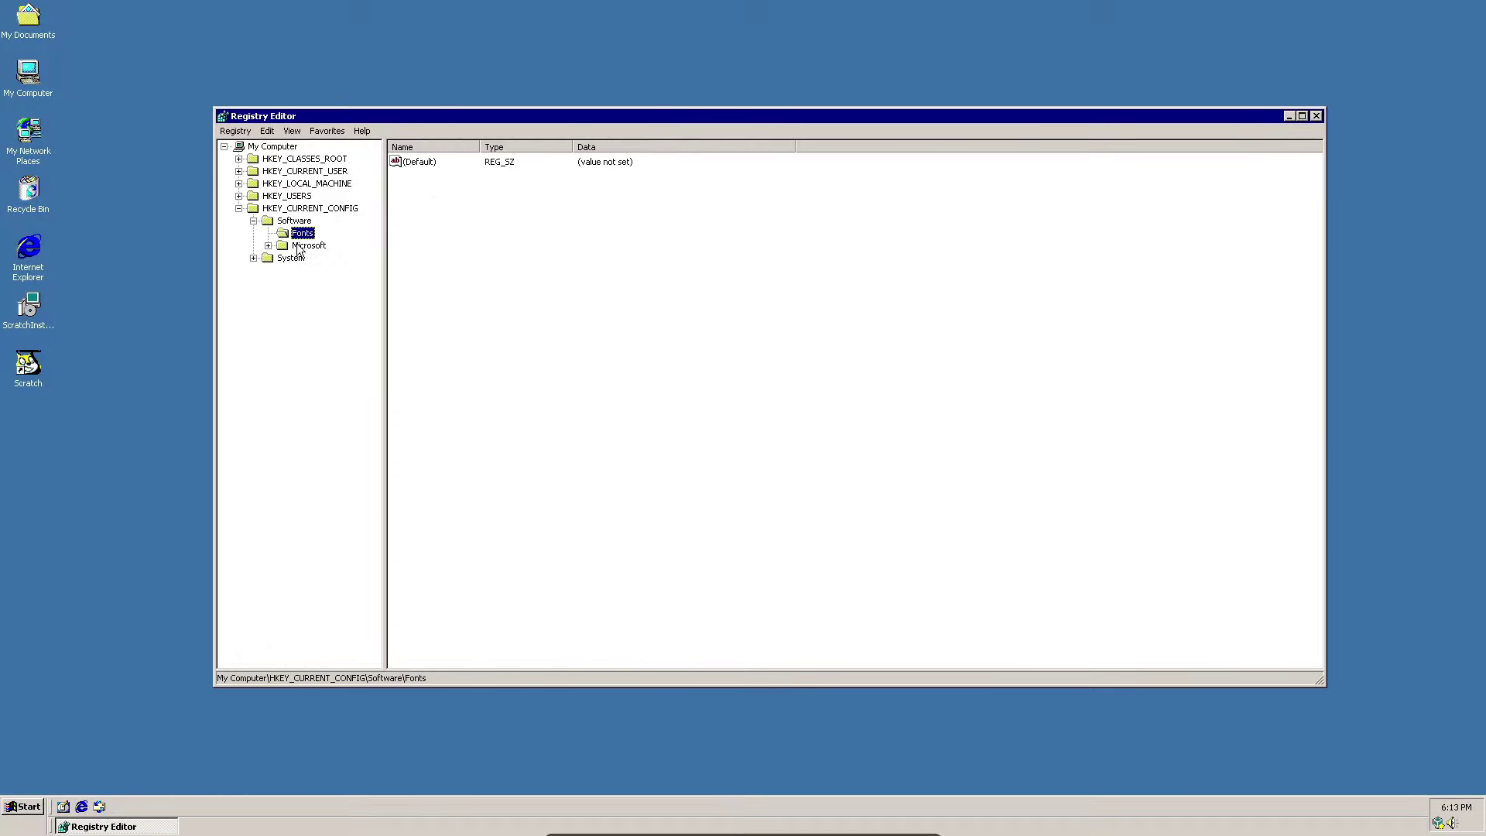
left_click(254, 259)
left_click(268, 271)
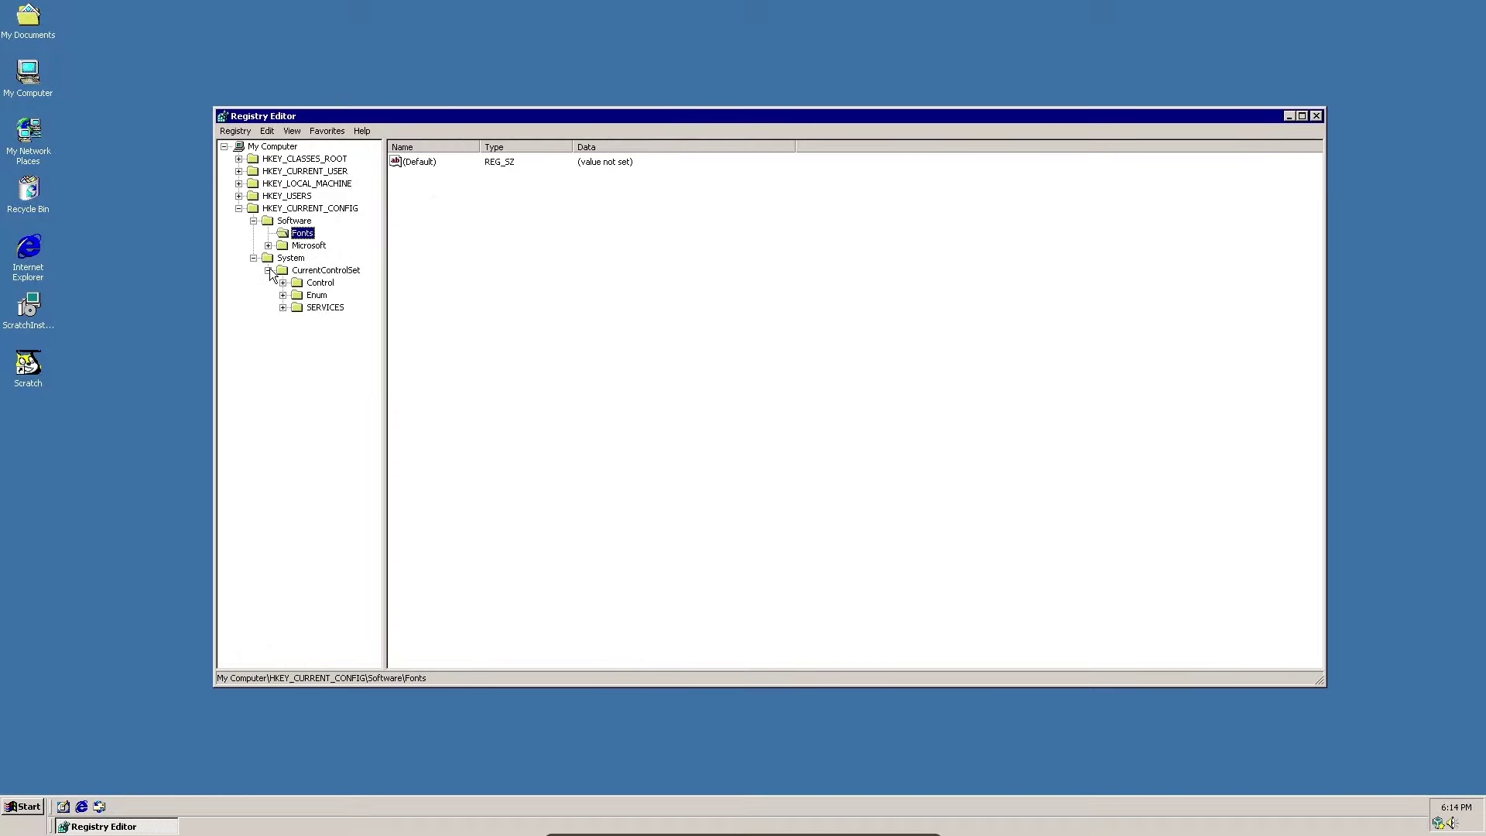
left_click(283, 308)
left_click(297, 332)
left_click(298, 333)
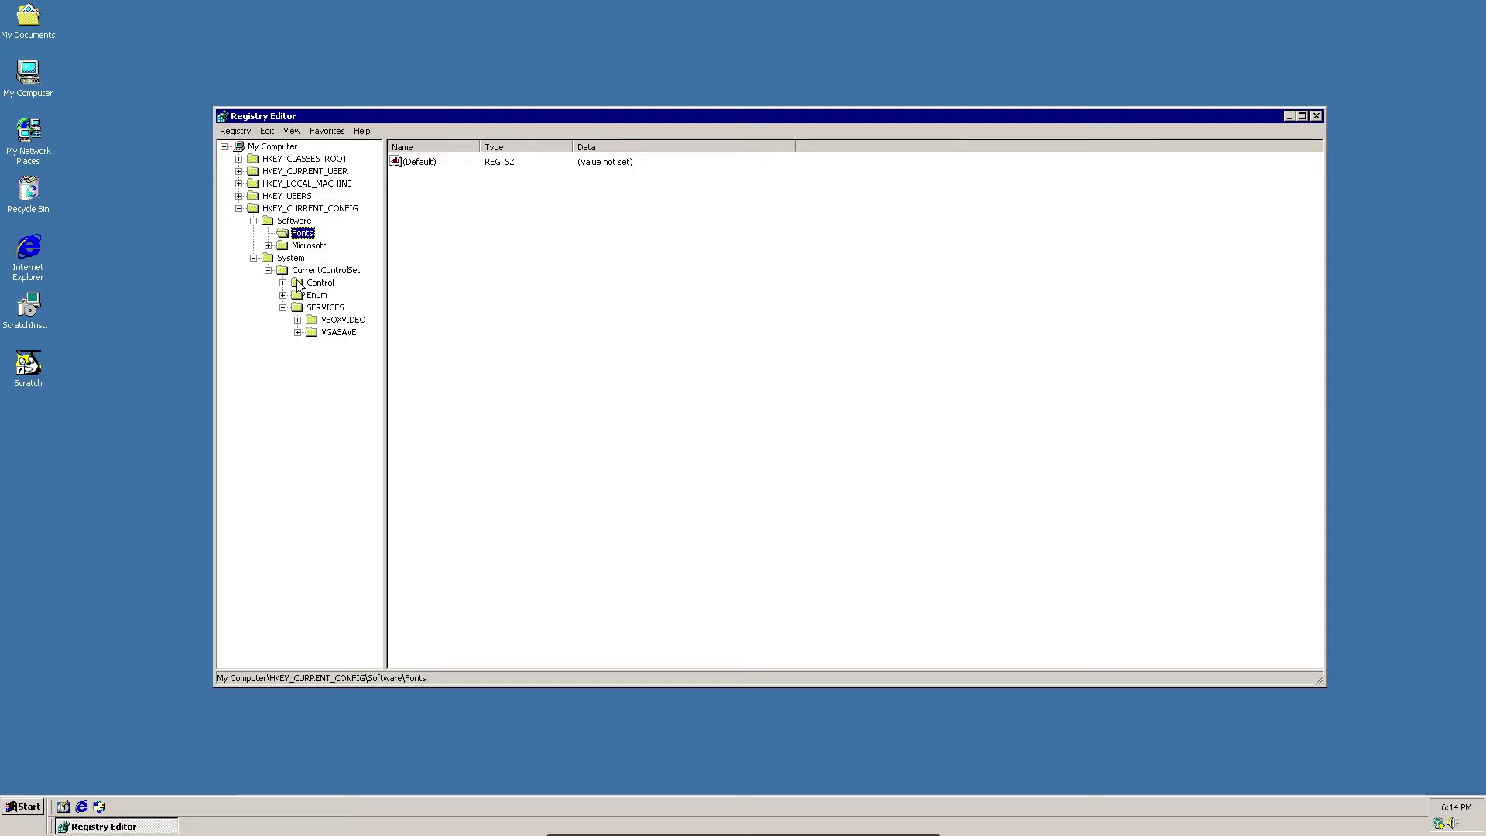
left_click(238, 159)
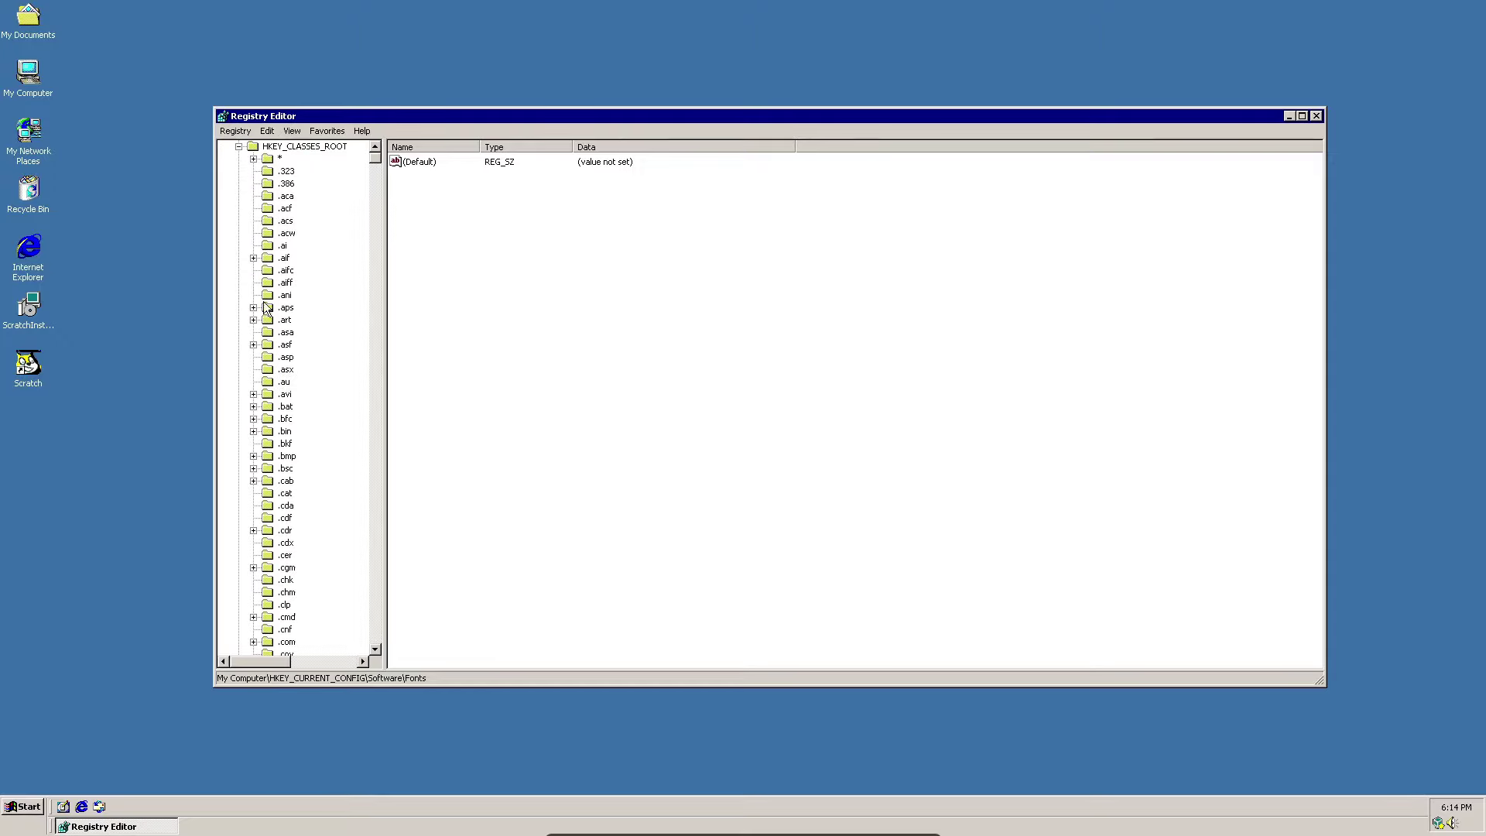
left_click(238, 146)
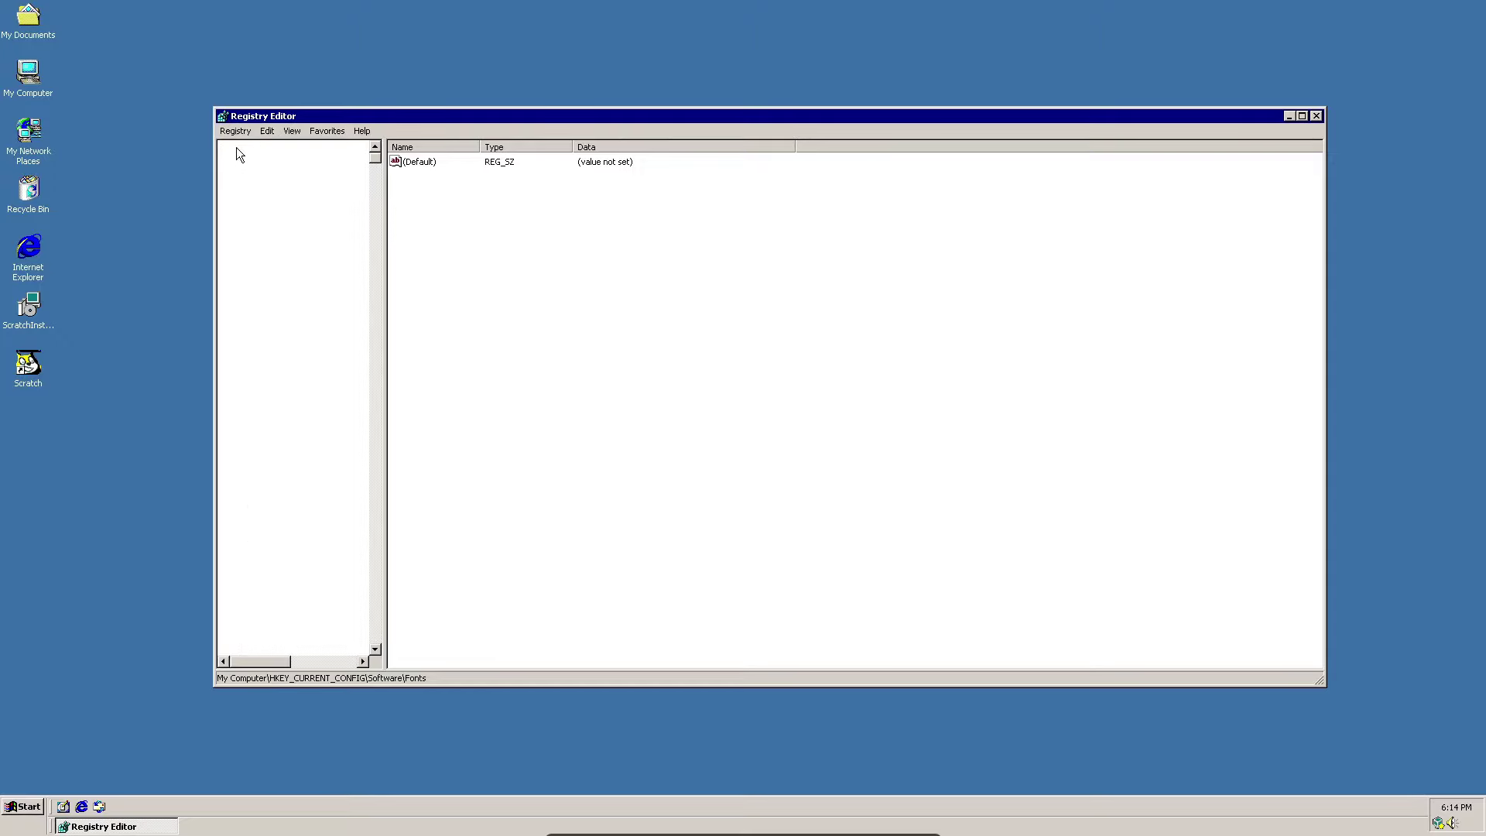
Delete the Control Panel key under HKEY_CURRENT_USER, confirm the deletion and collapse that hive
left_click(238, 171)
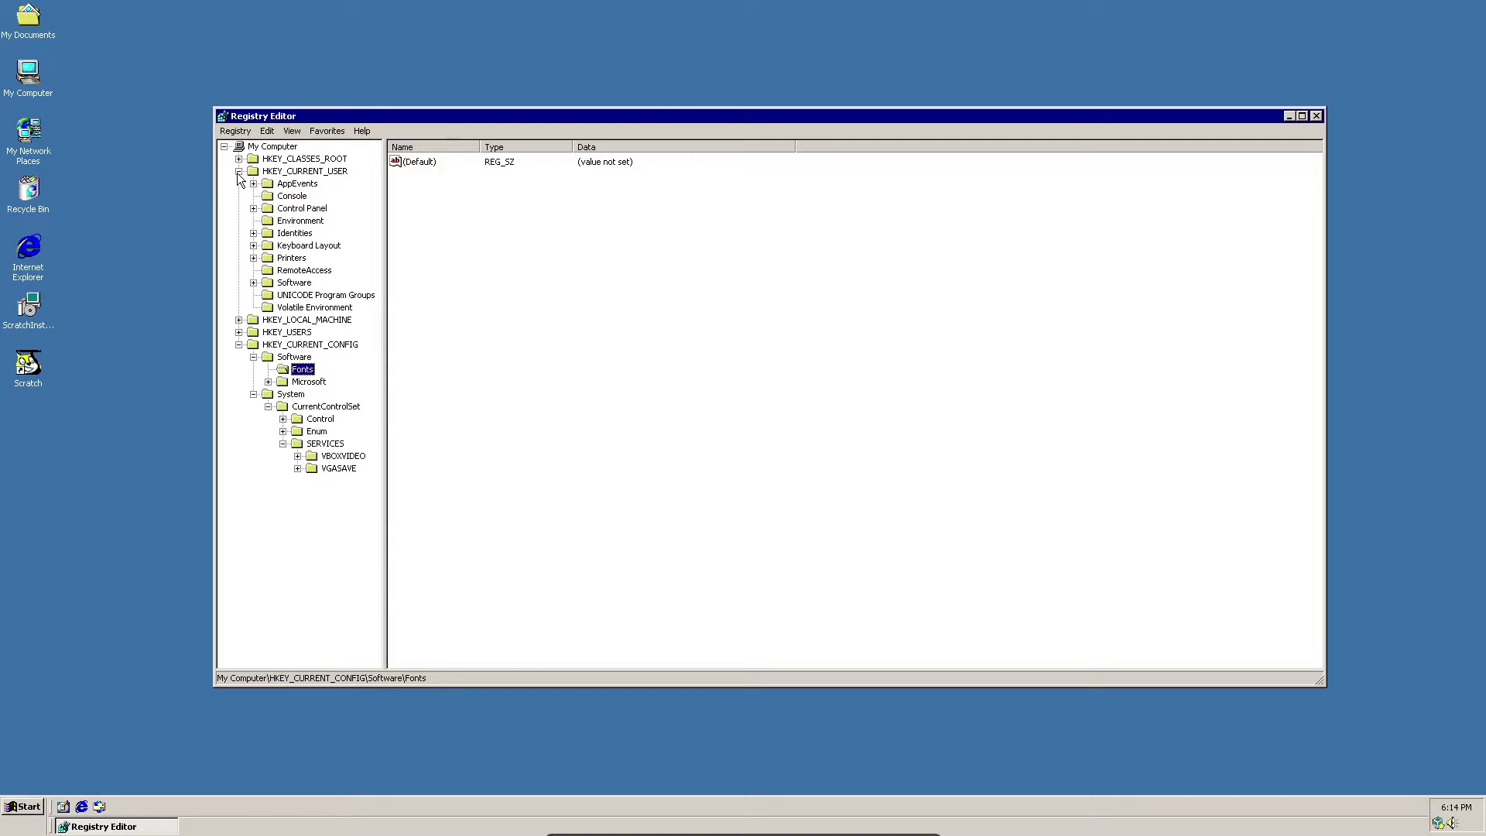
left_click(253, 208)
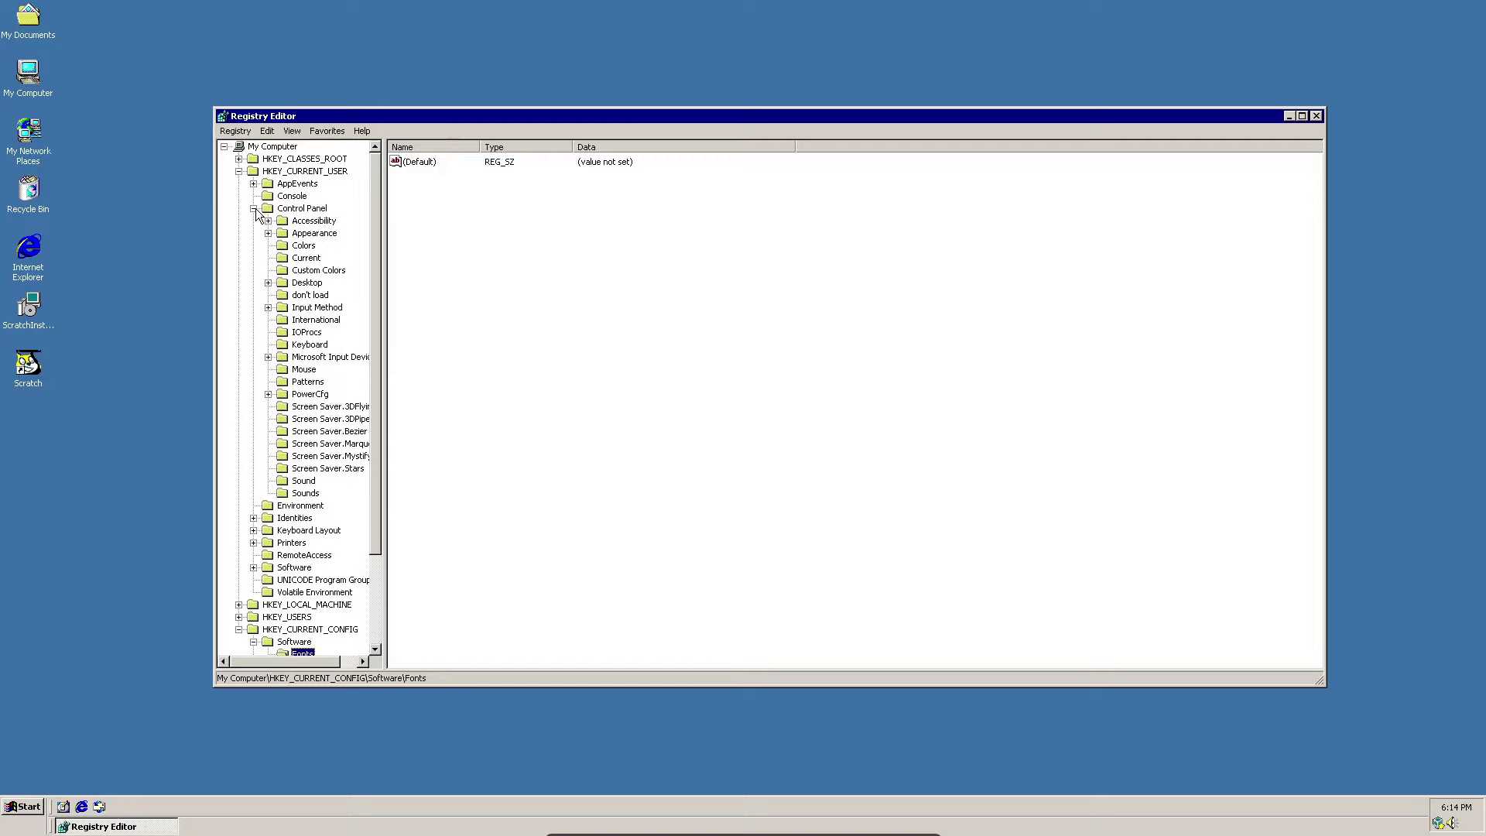
left_click(294, 210)
key("Delete")
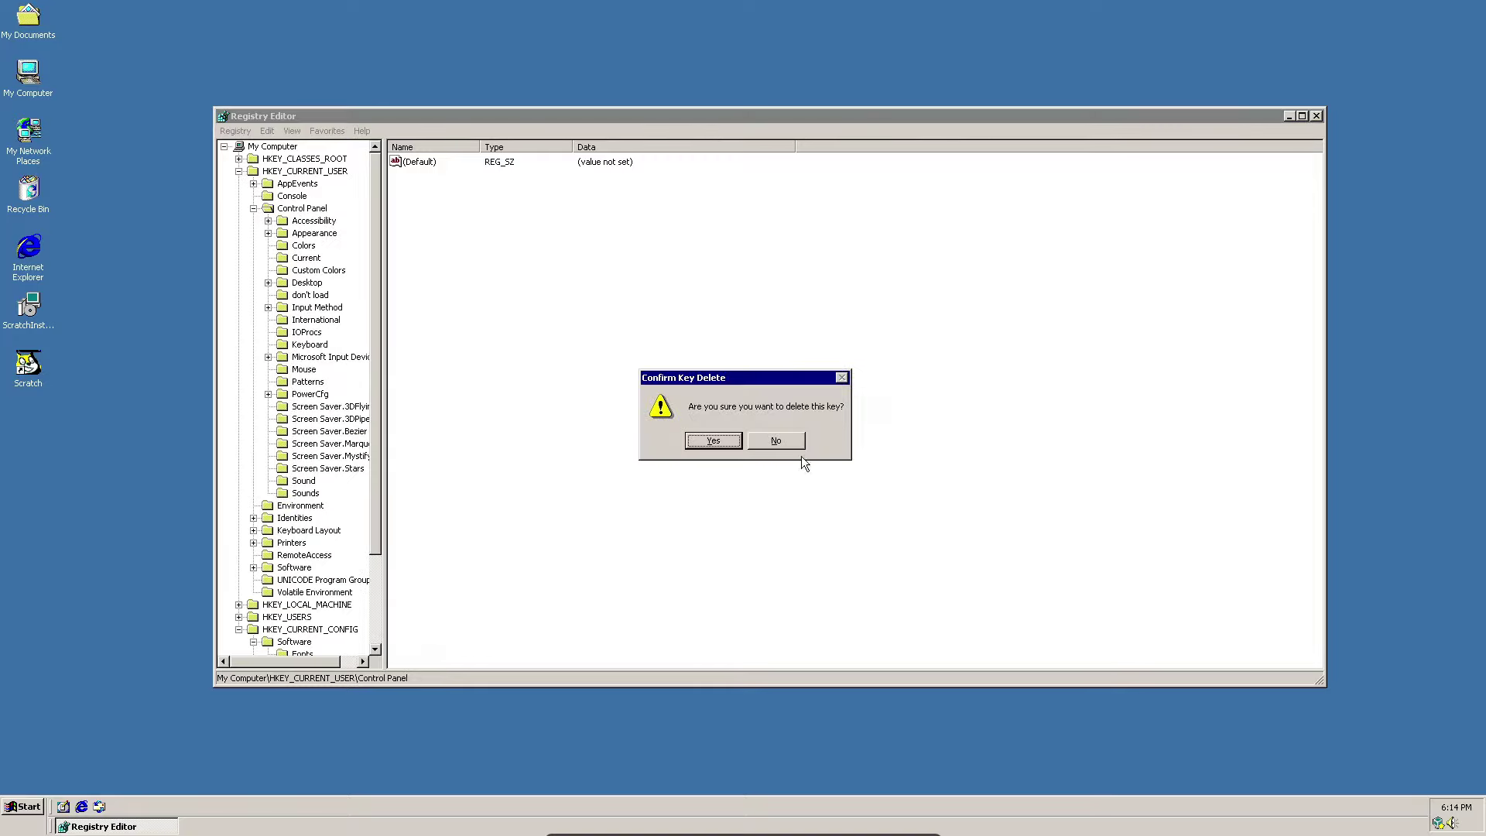
left_click(714, 441)
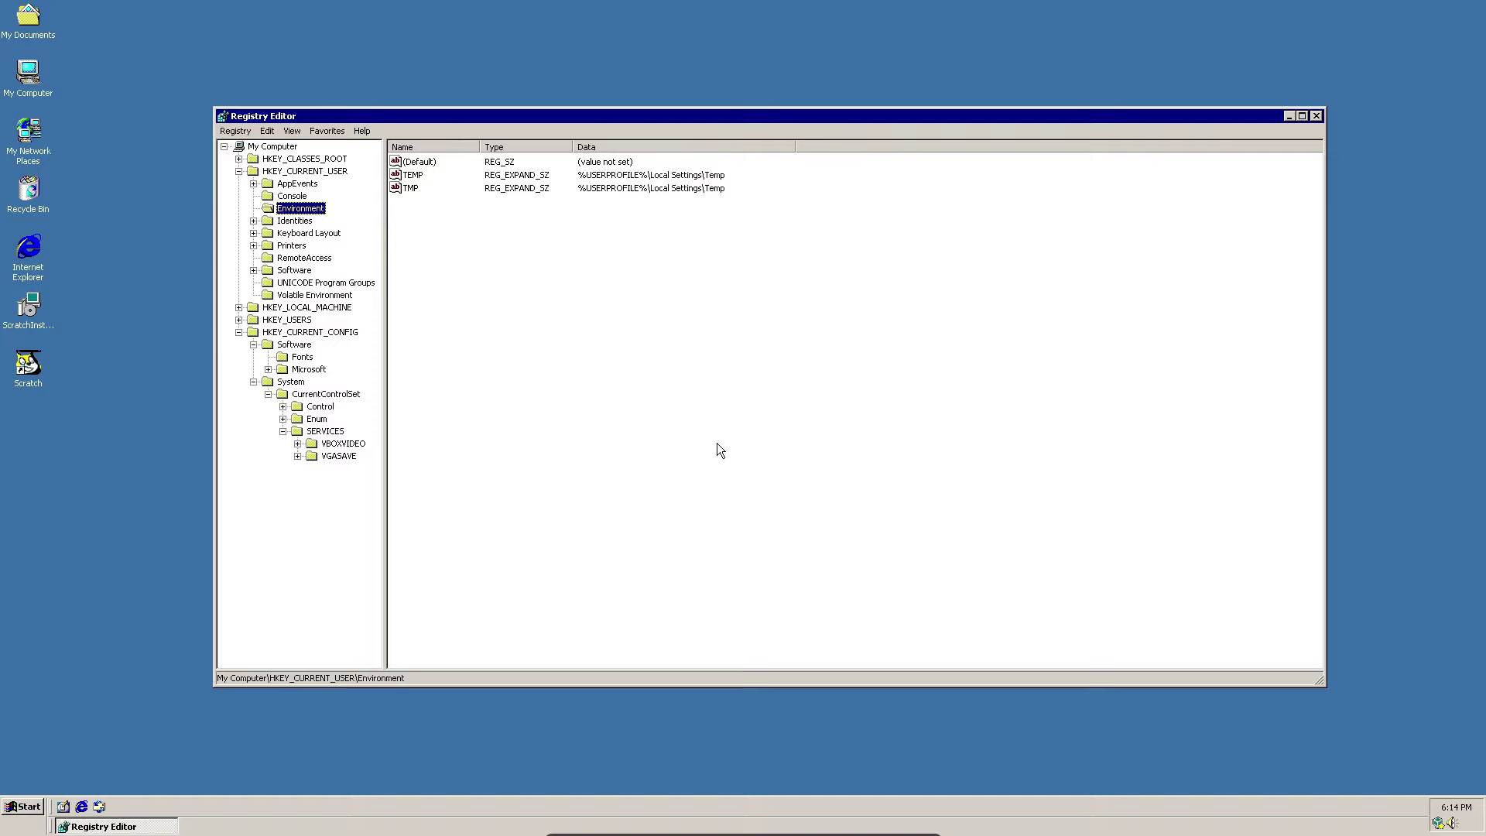
left_click(240, 171)
Open the Control Panel to check its items, reposition its window and close it
left_click(25, 807)
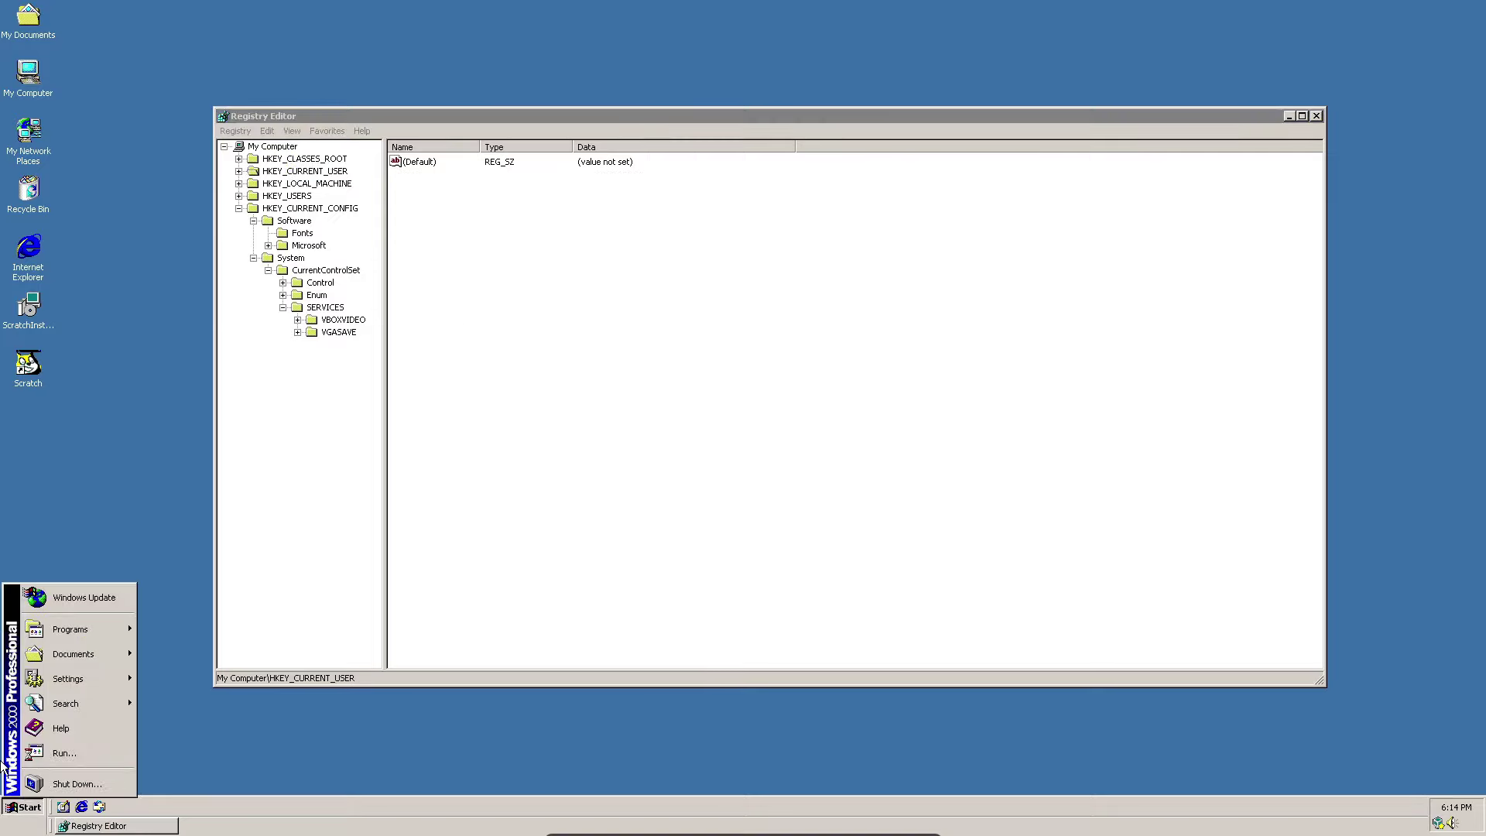
key("c")
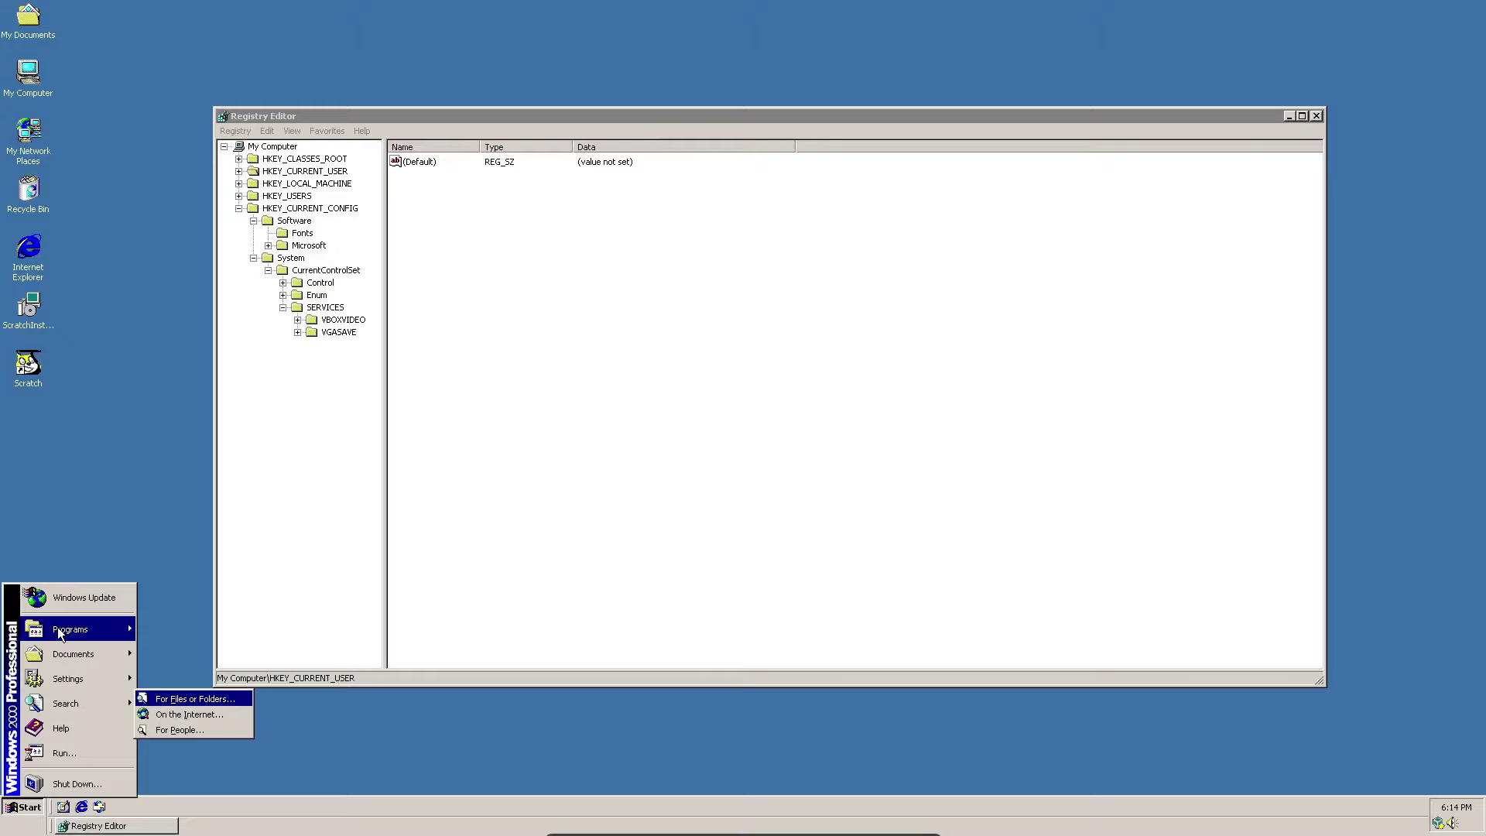
left_click(162, 680)
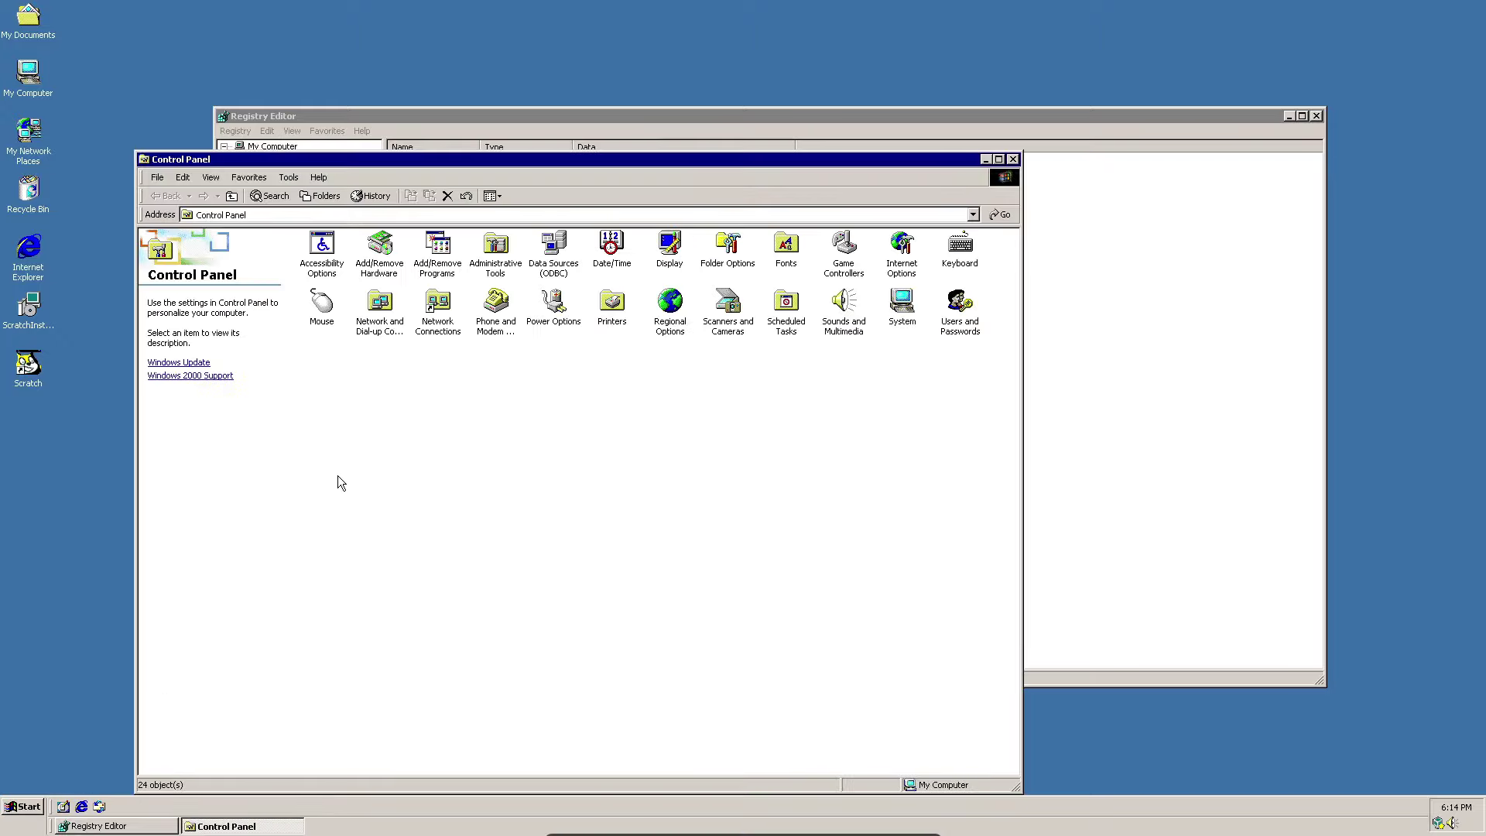
left_click_drag(574, 160, 739, 74)
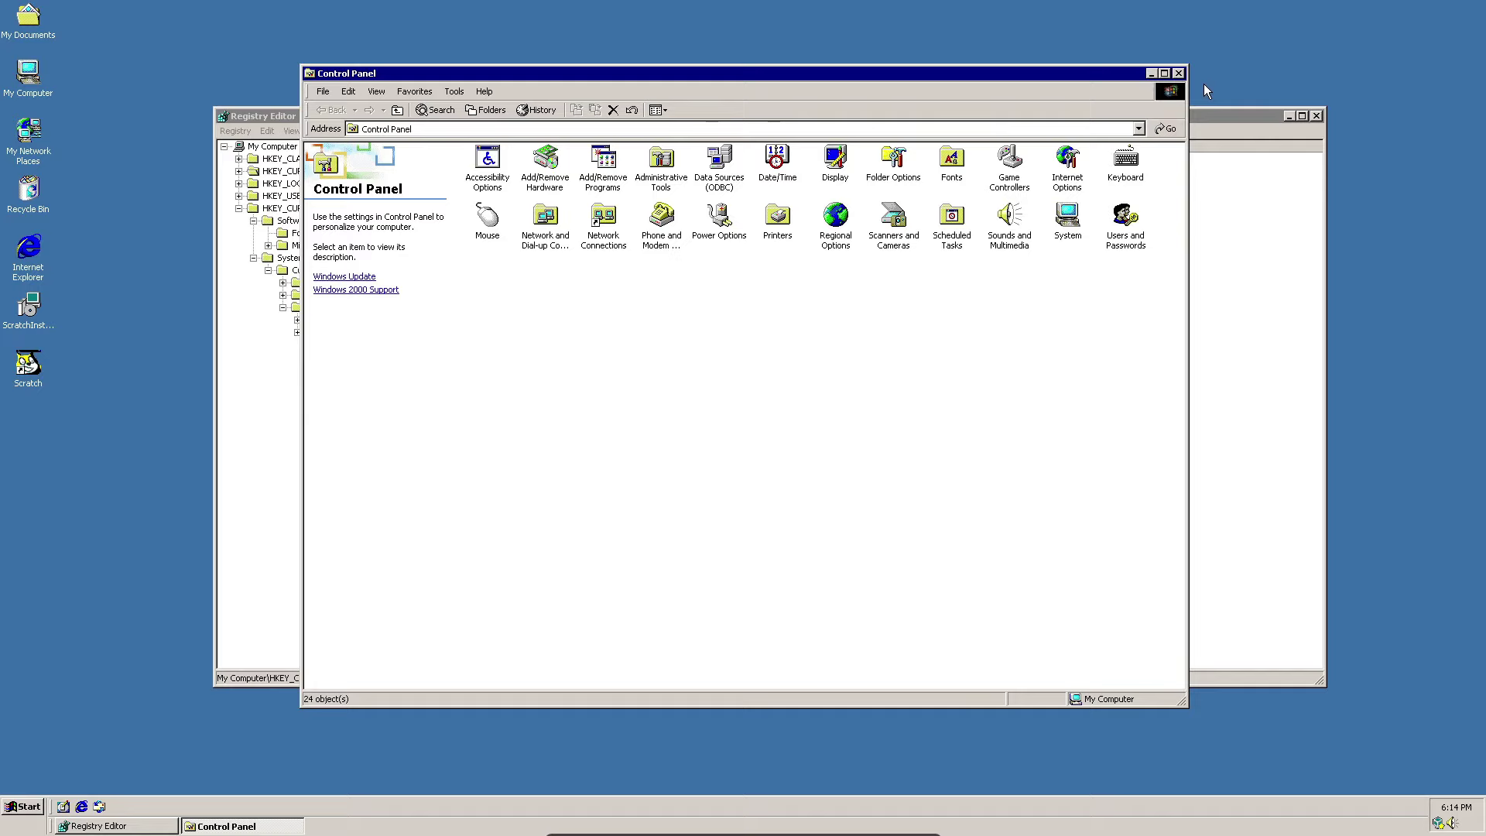
left_click(1179, 73)
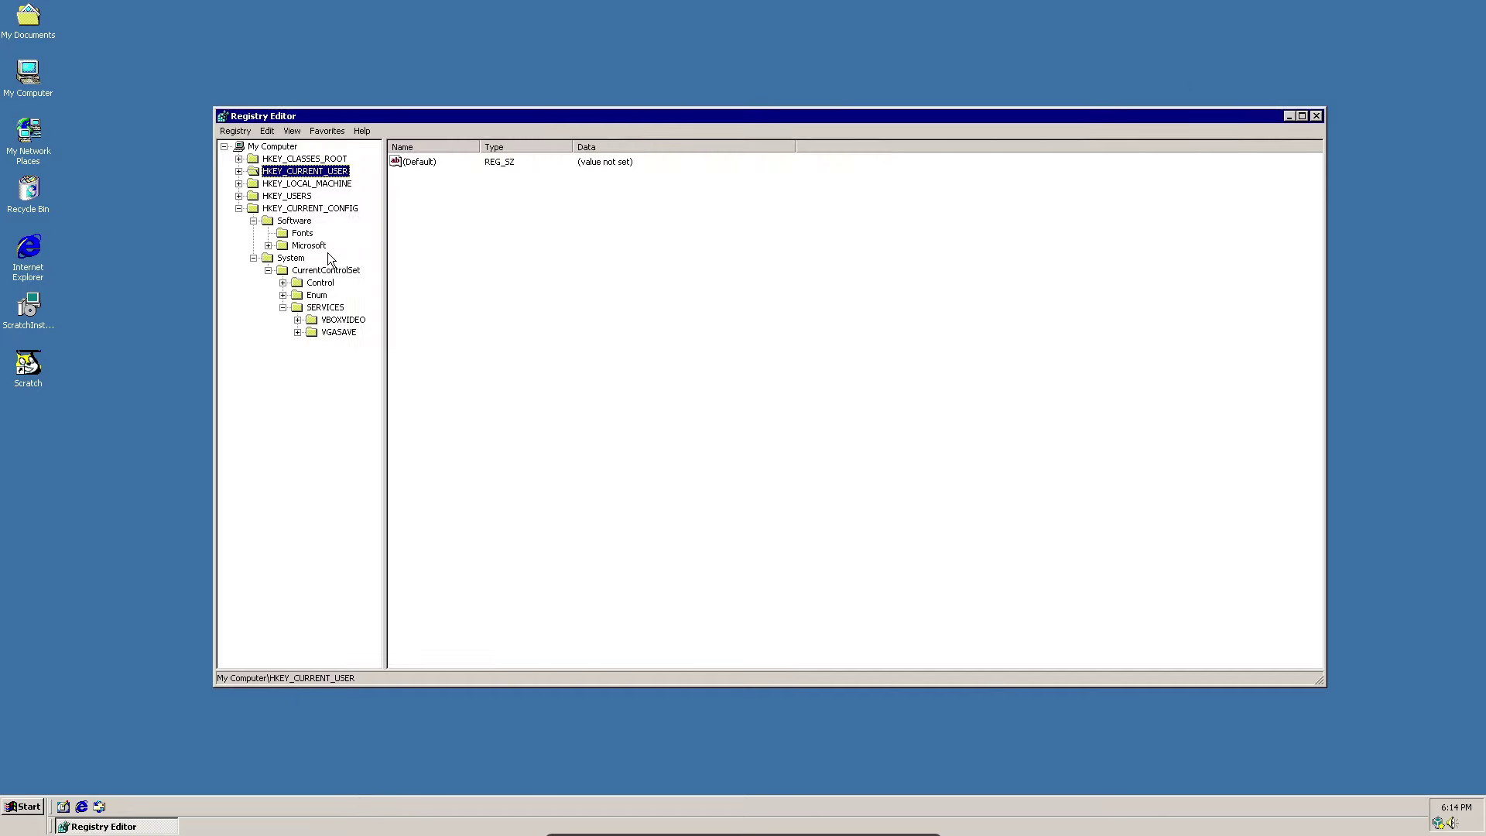
Try to delete the nested SAM key under HKEY_LOCAL_MACHINE\SAM
left_click(239, 184)
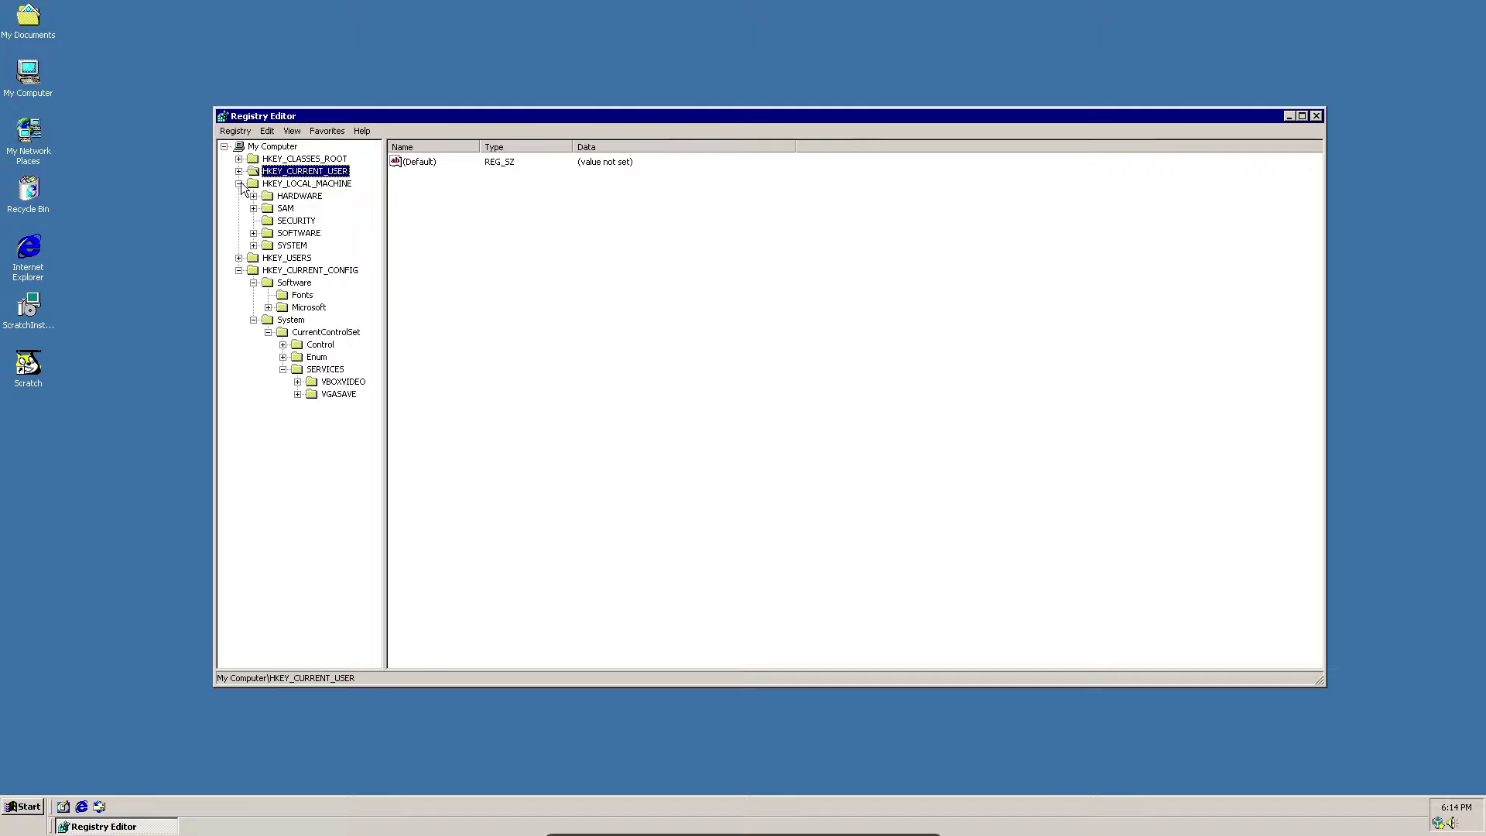
left_click(253, 208)
left_click(301, 222)
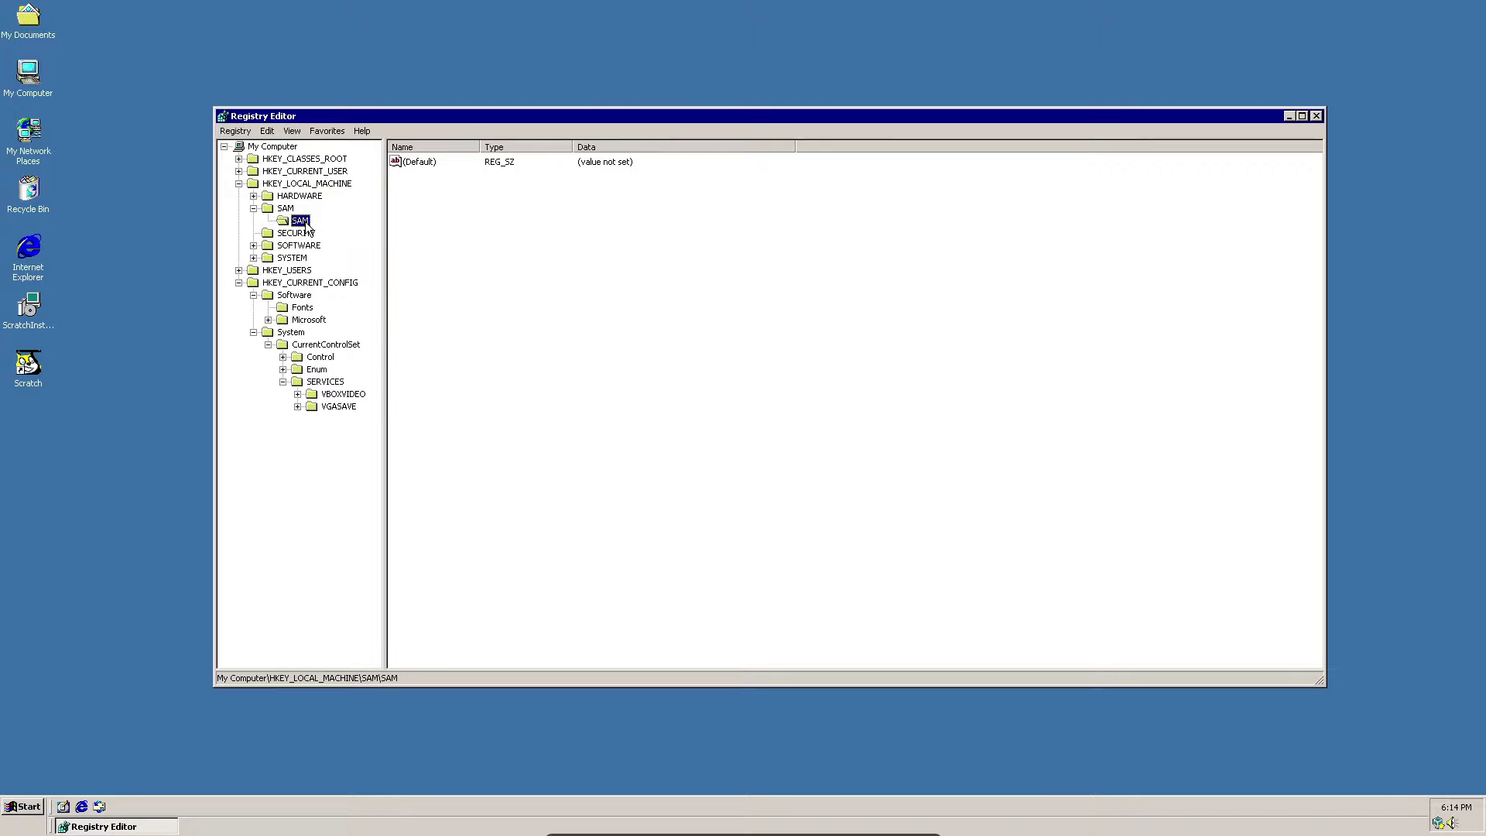
key("Delete")
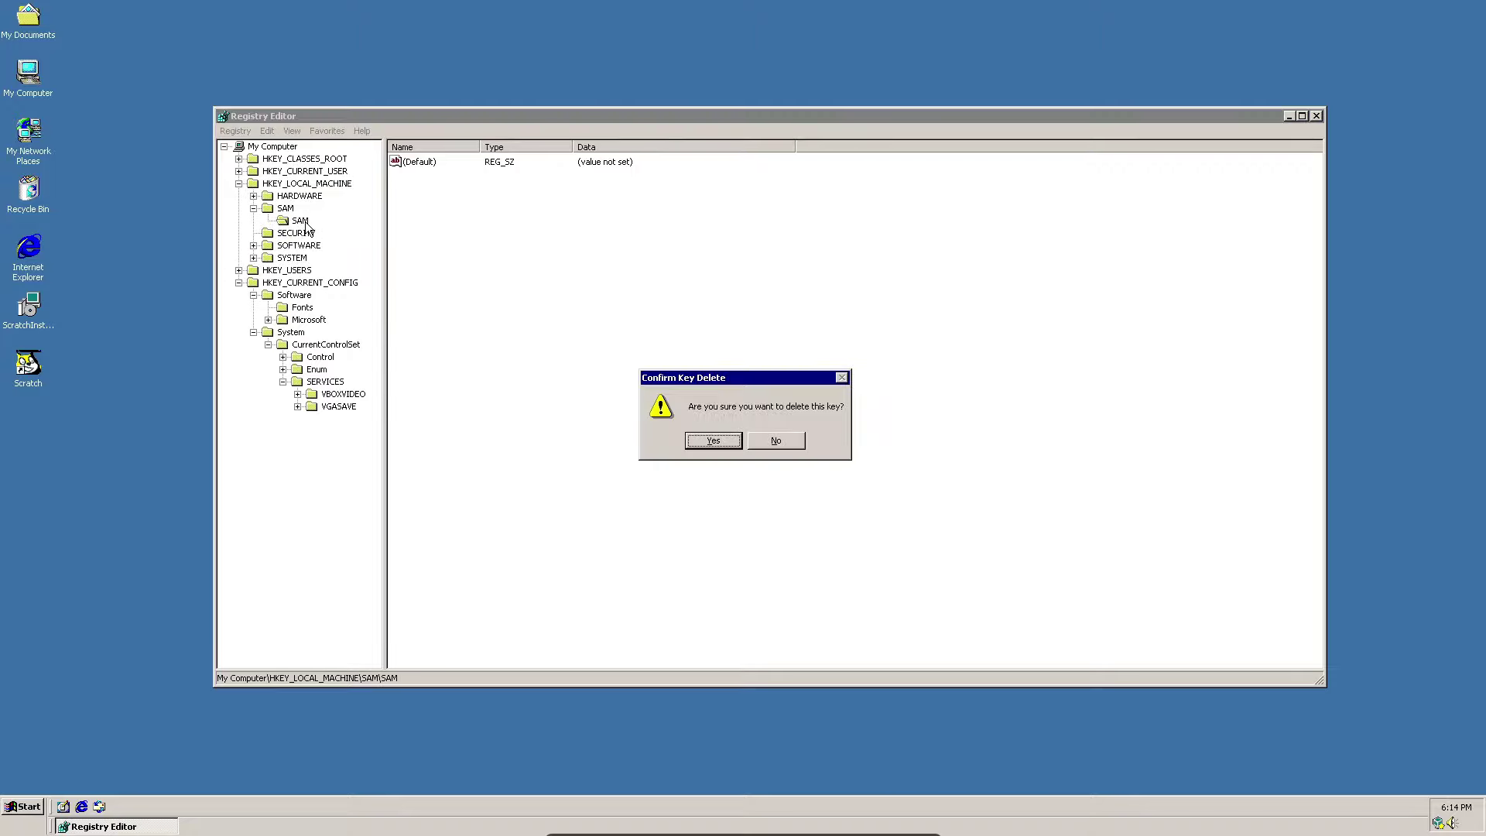
left_click(703, 436)
left_click(750, 445)
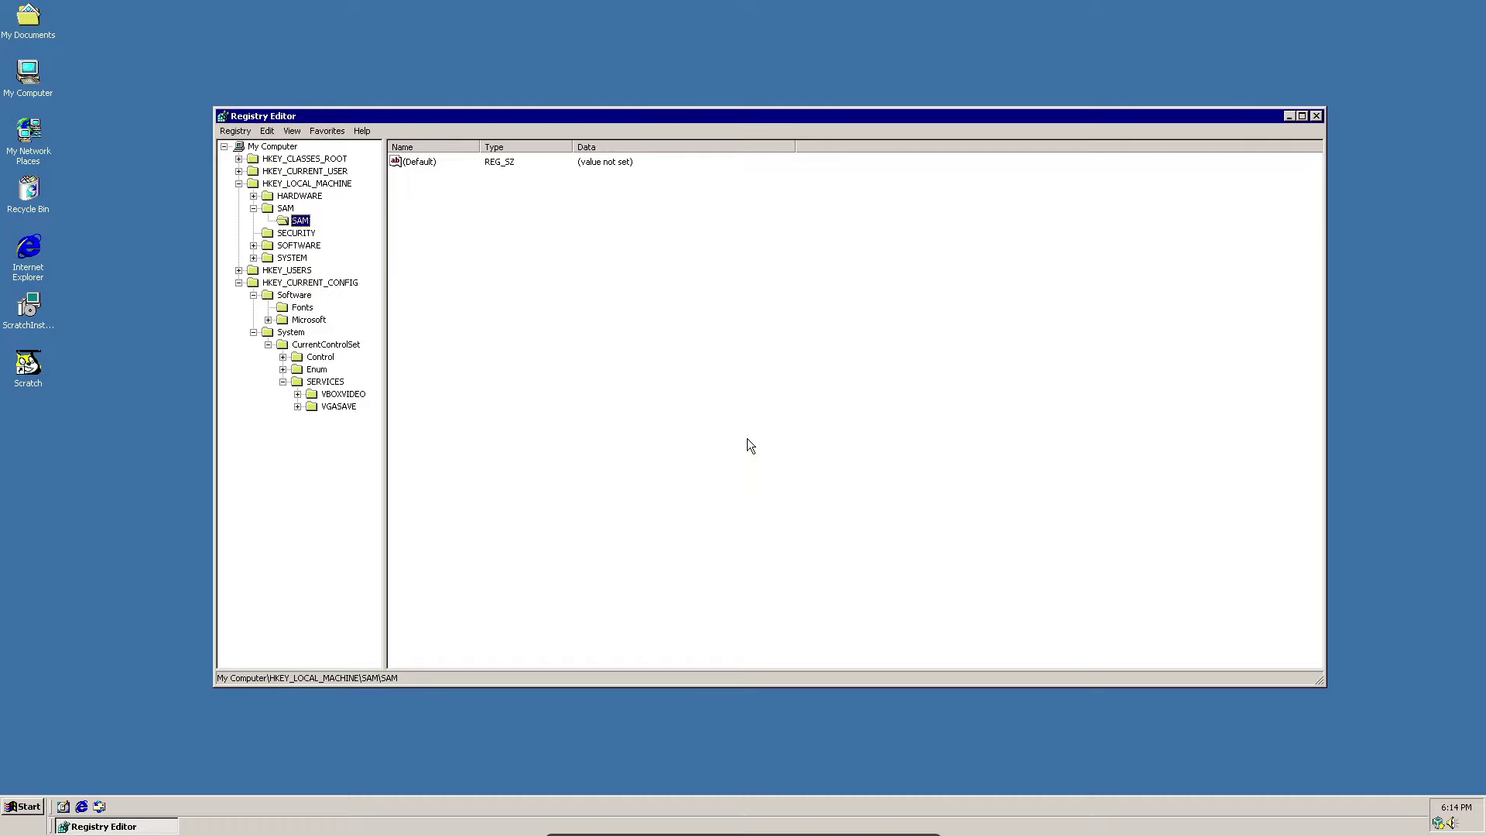
Try to delete the SOFTWARE key under HKEY_LOCAL_MACHINE, and close the Registry Editor
left_click(295, 246)
key("Delete")
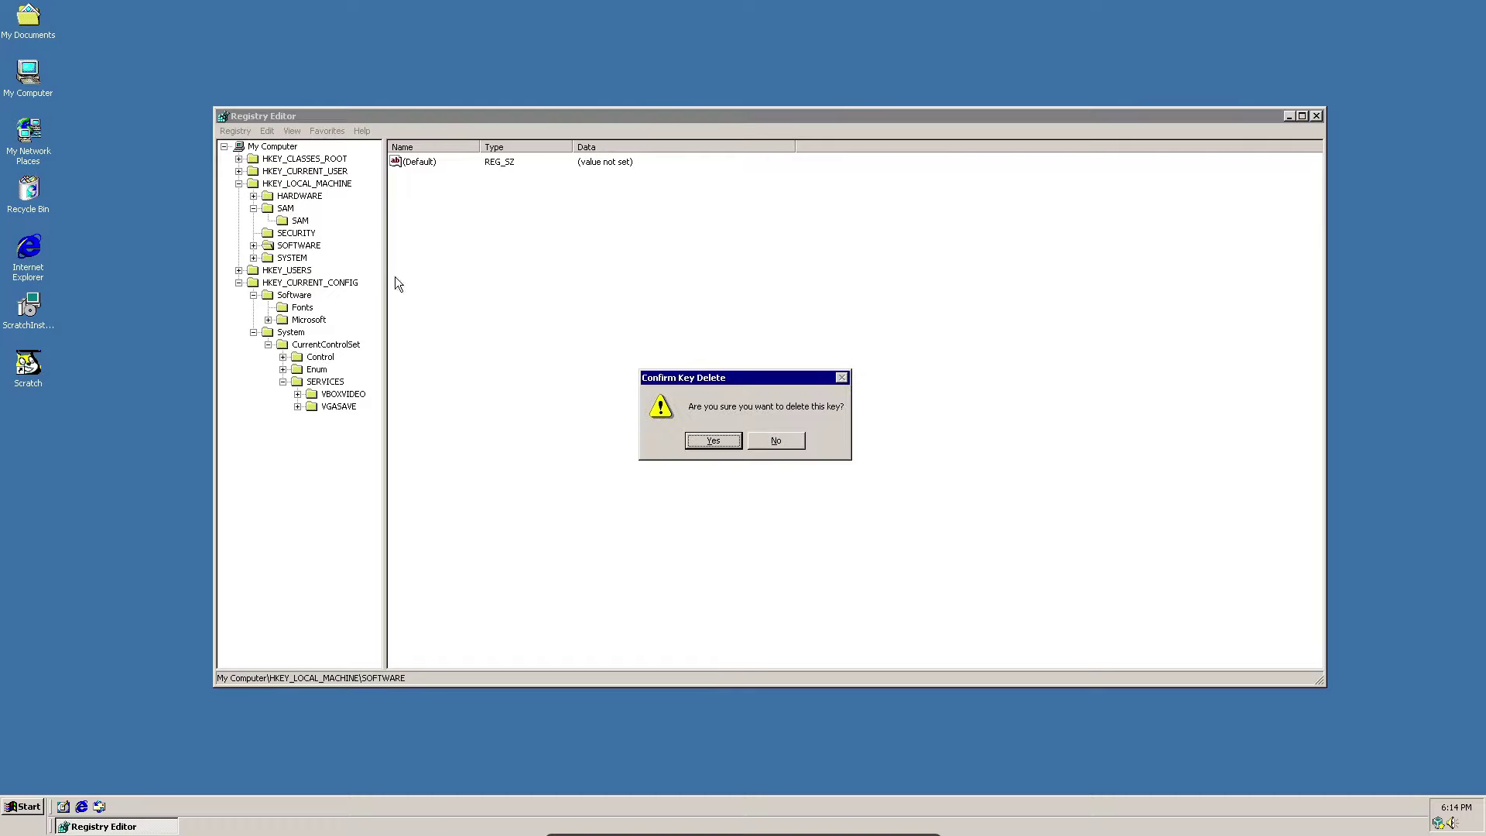
left_click(689, 440)
left_click(740, 441)
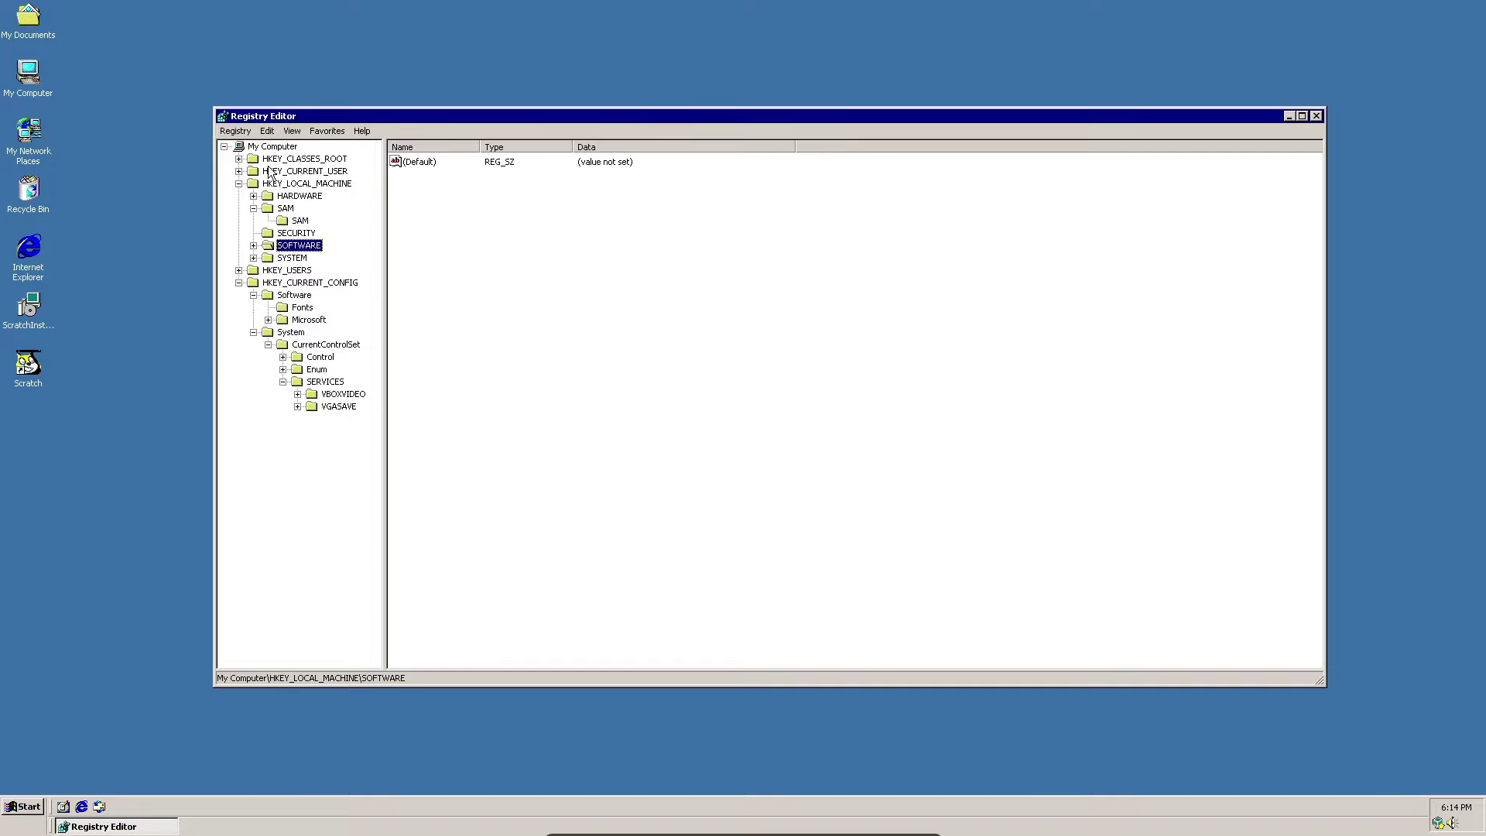
left_click(224, 147)
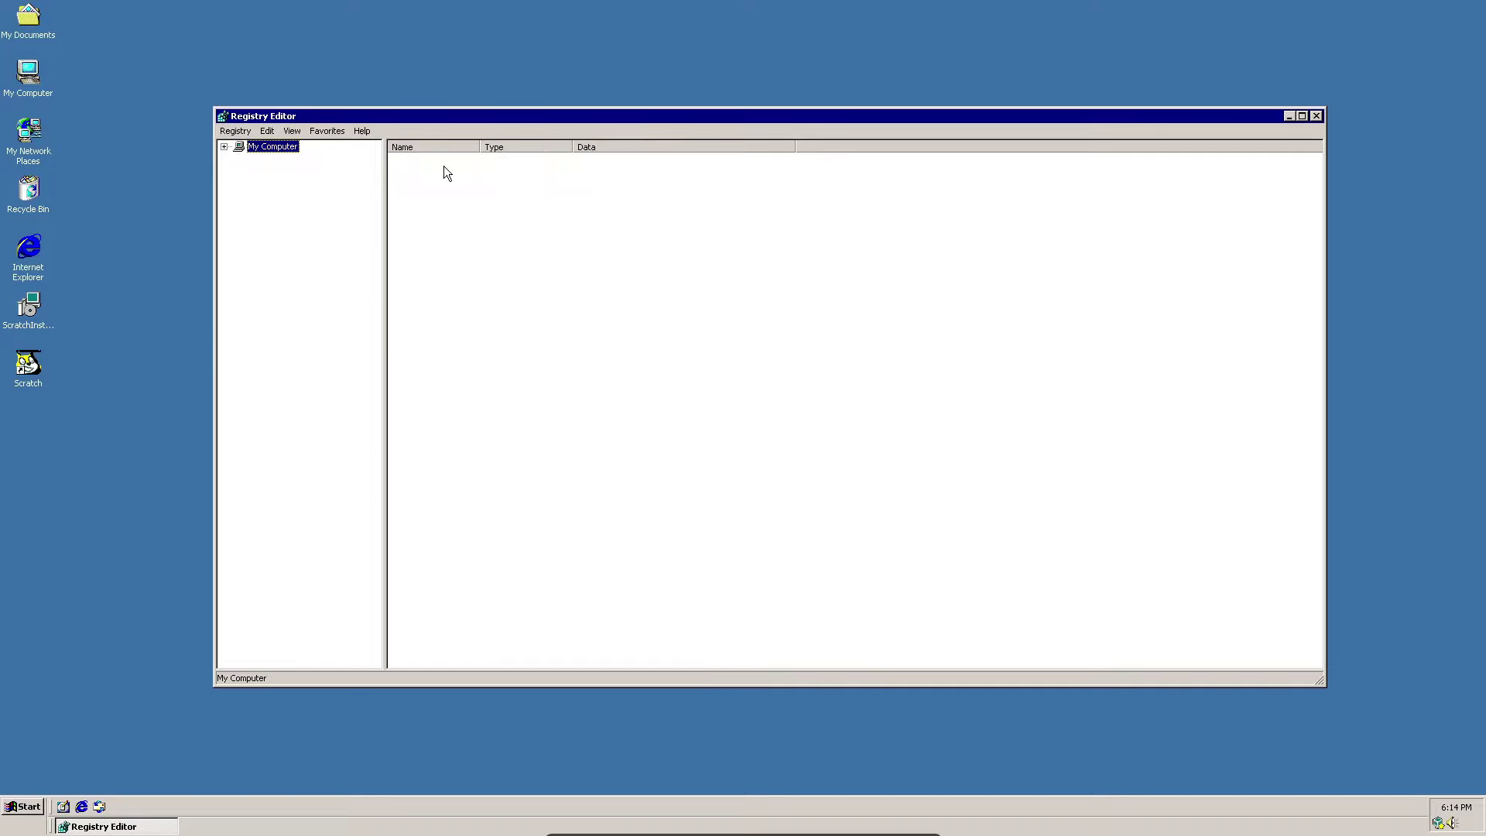
left_click(1315, 116)
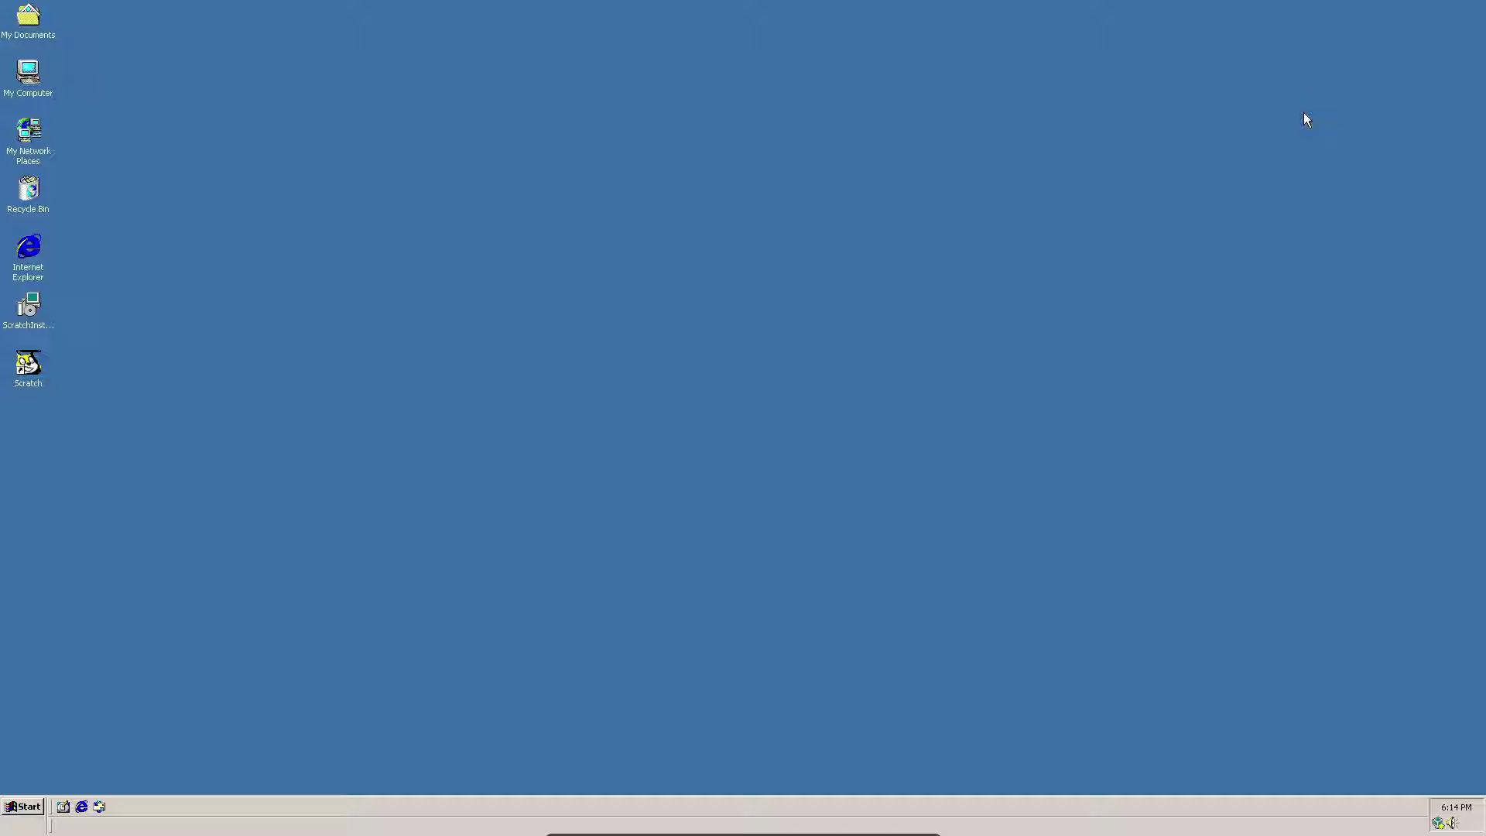
left_click(27, 806)
mouse_move(82, 632)
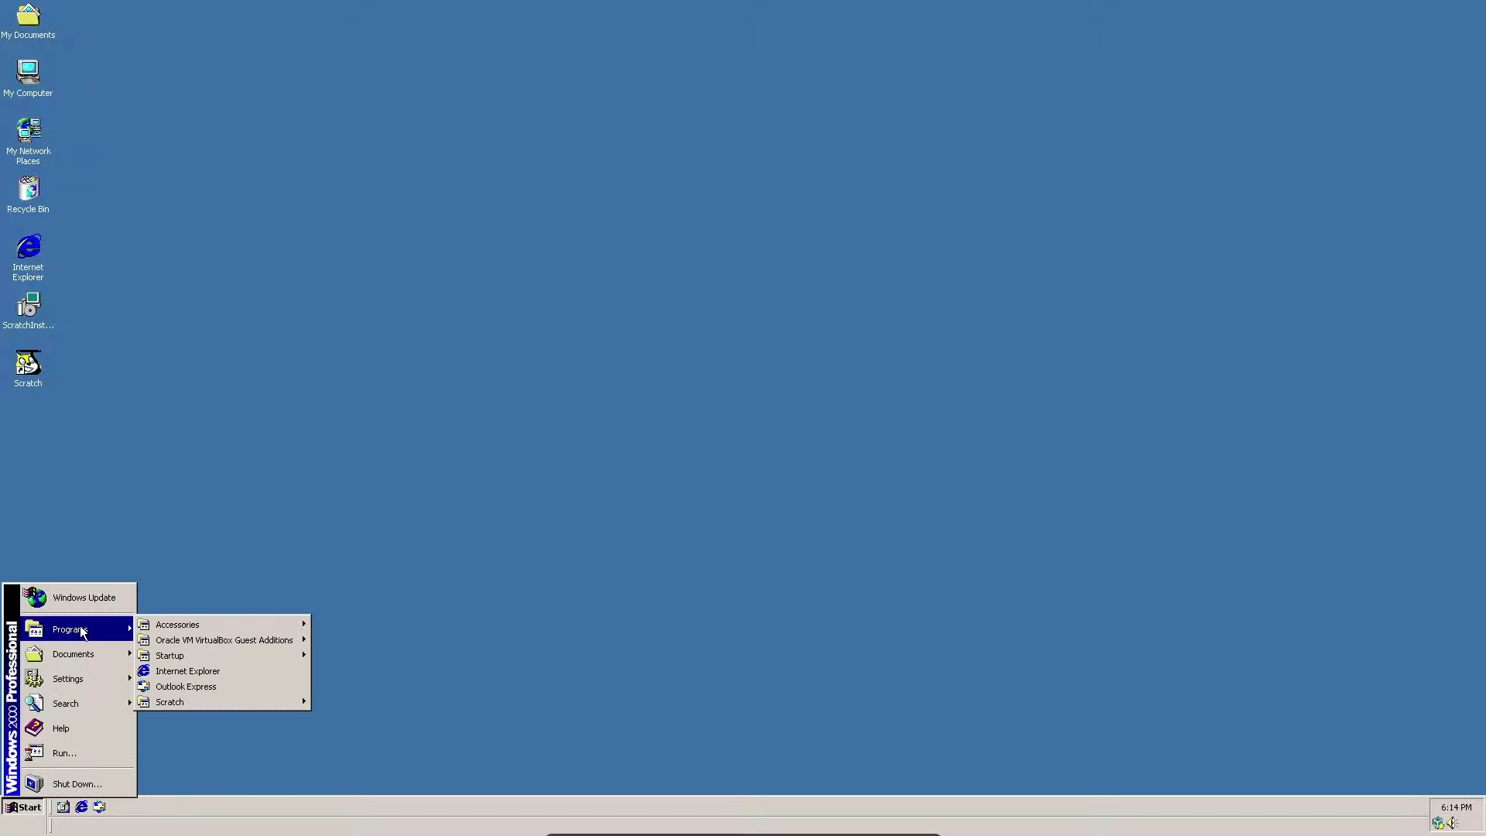
mouse_move(101, 658)
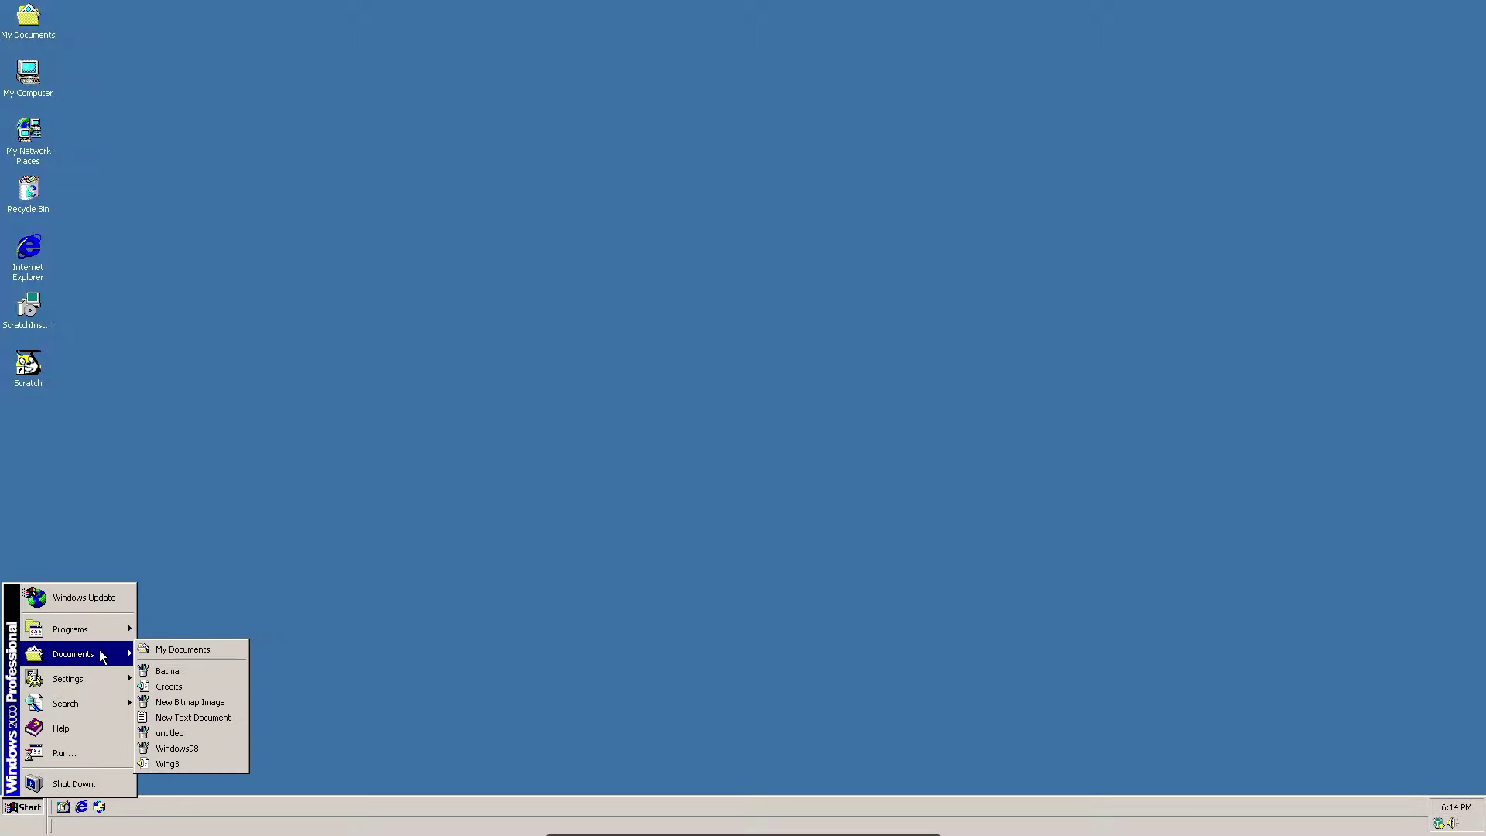
mouse_move(198, 626)
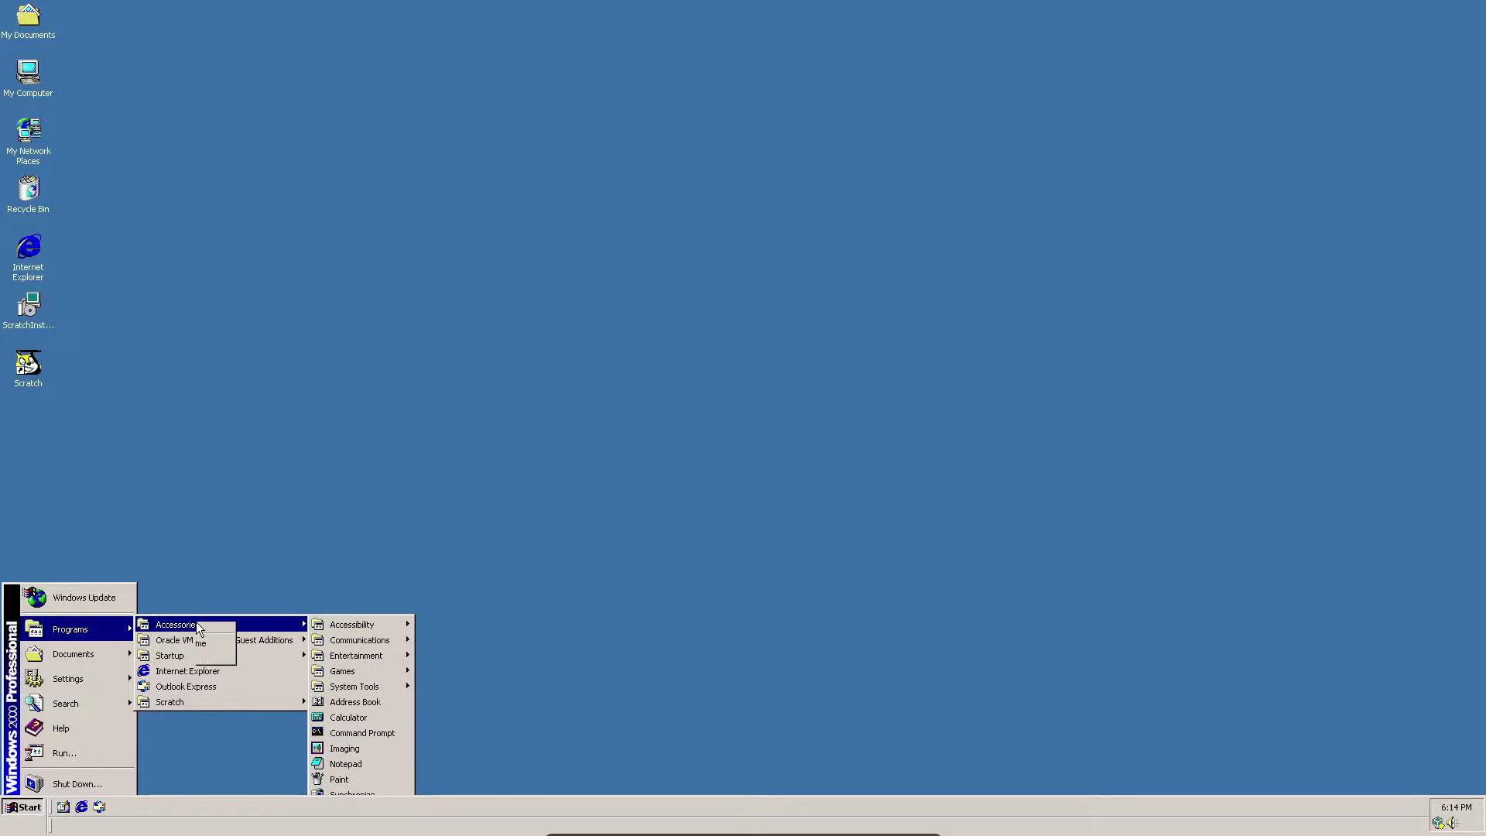
left_click(145, 597)
left_click(28, 807)
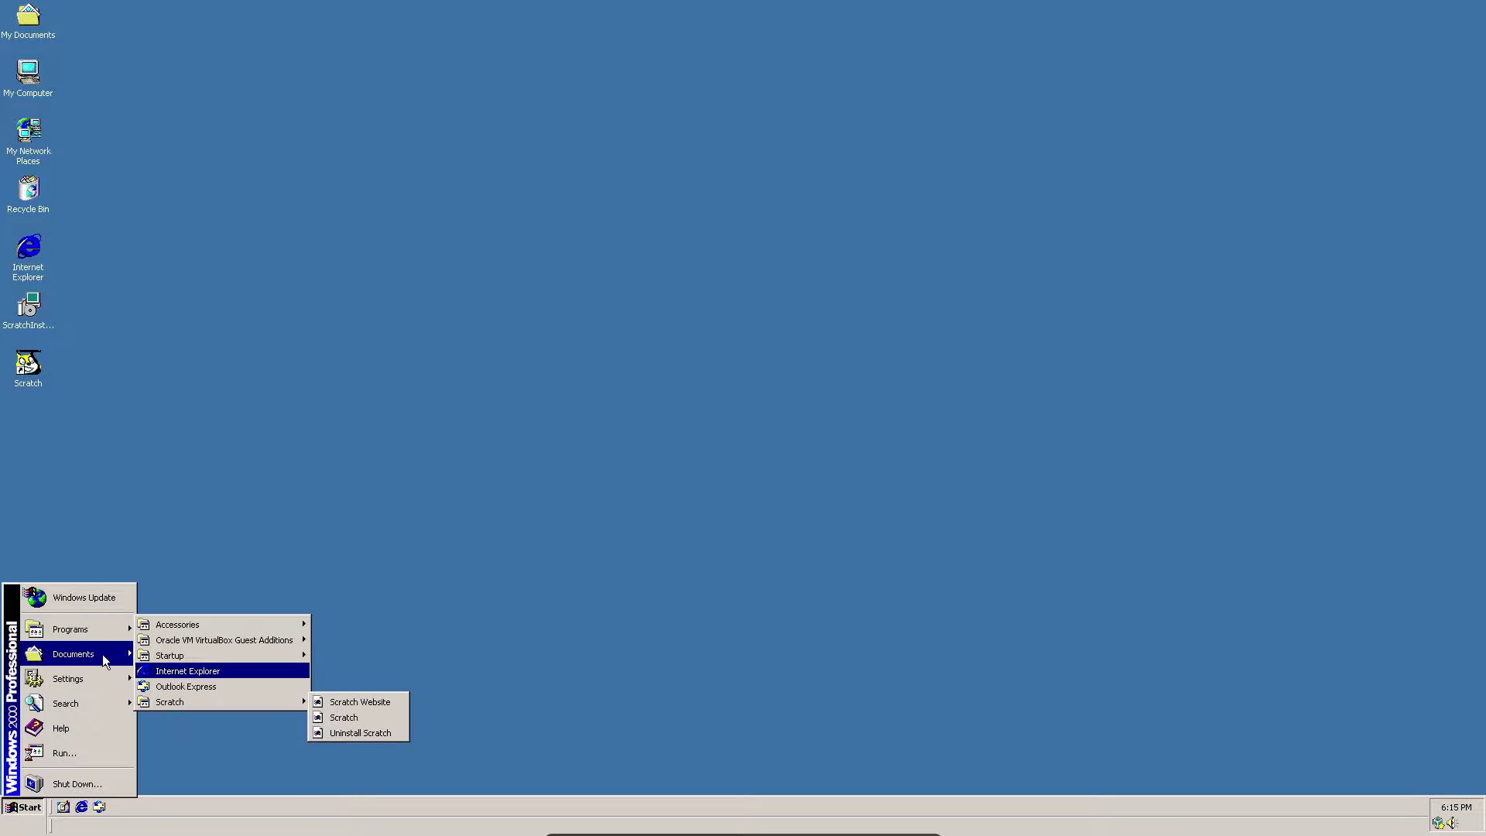
mouse_move(101, 654)
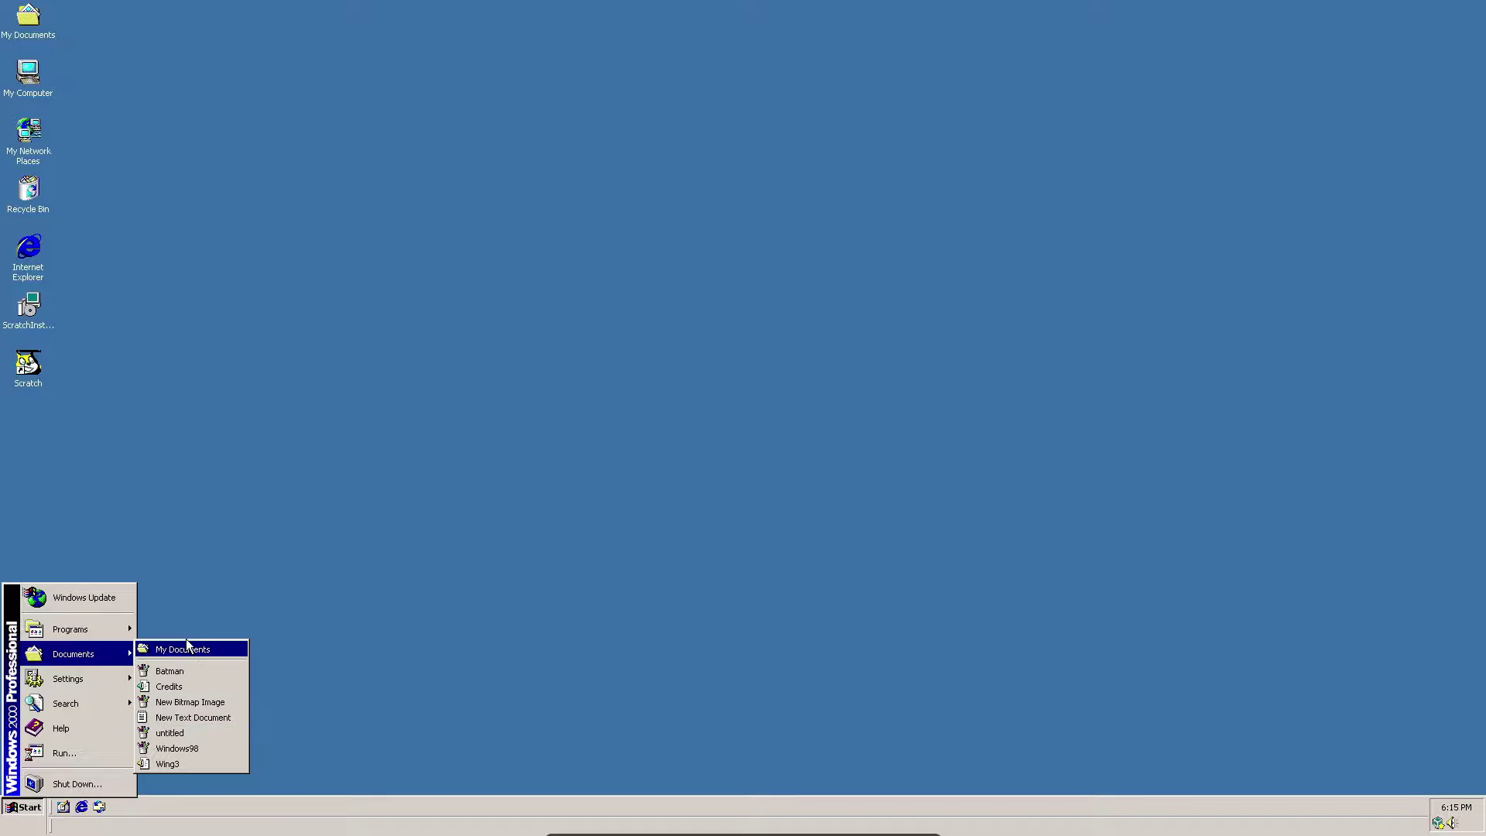
left_click(228, 541)
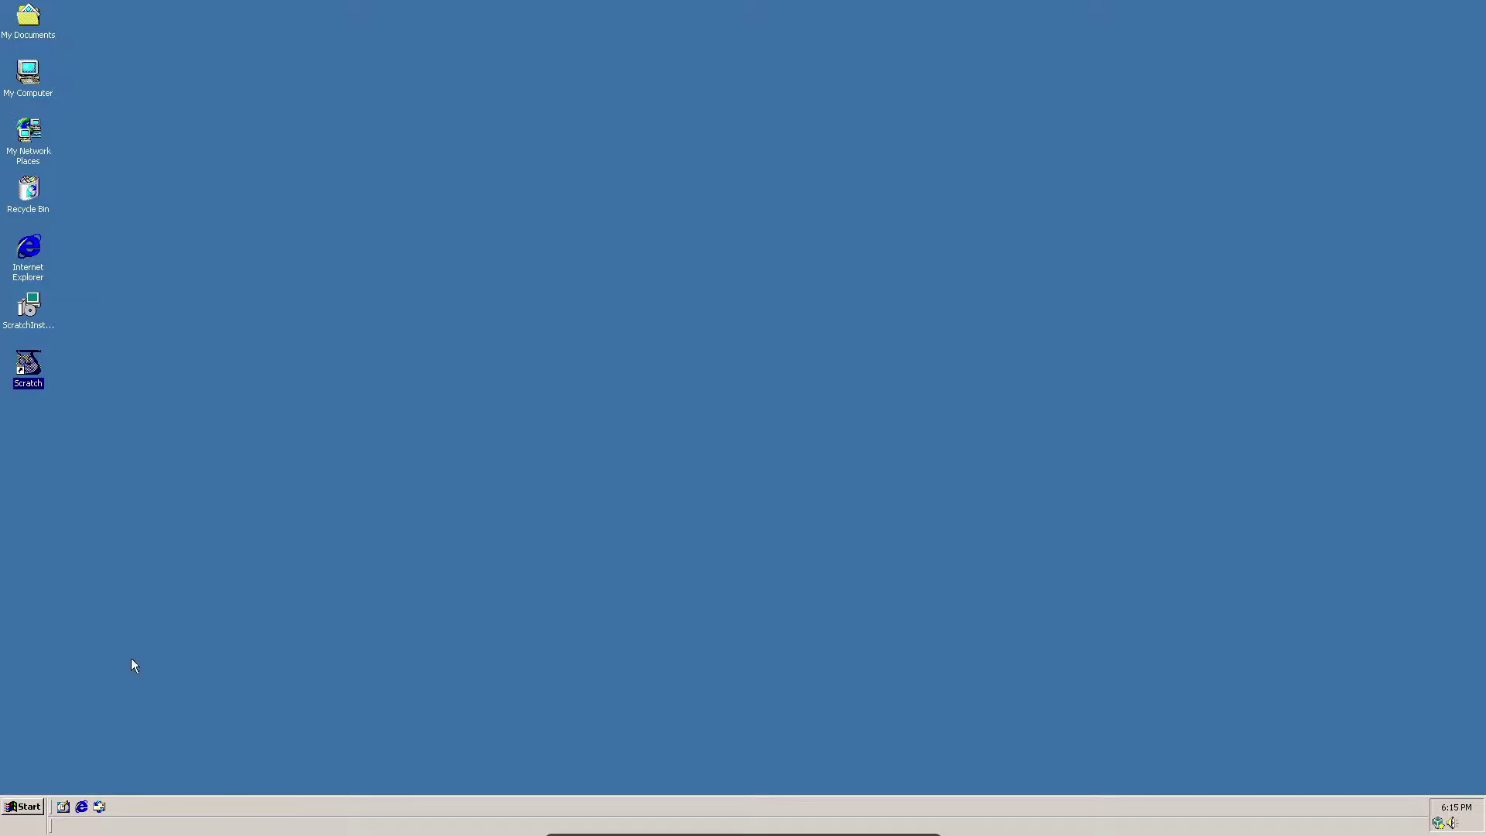
Try to launch the Command Prompt from the installed accessories
left_click(23, 807)
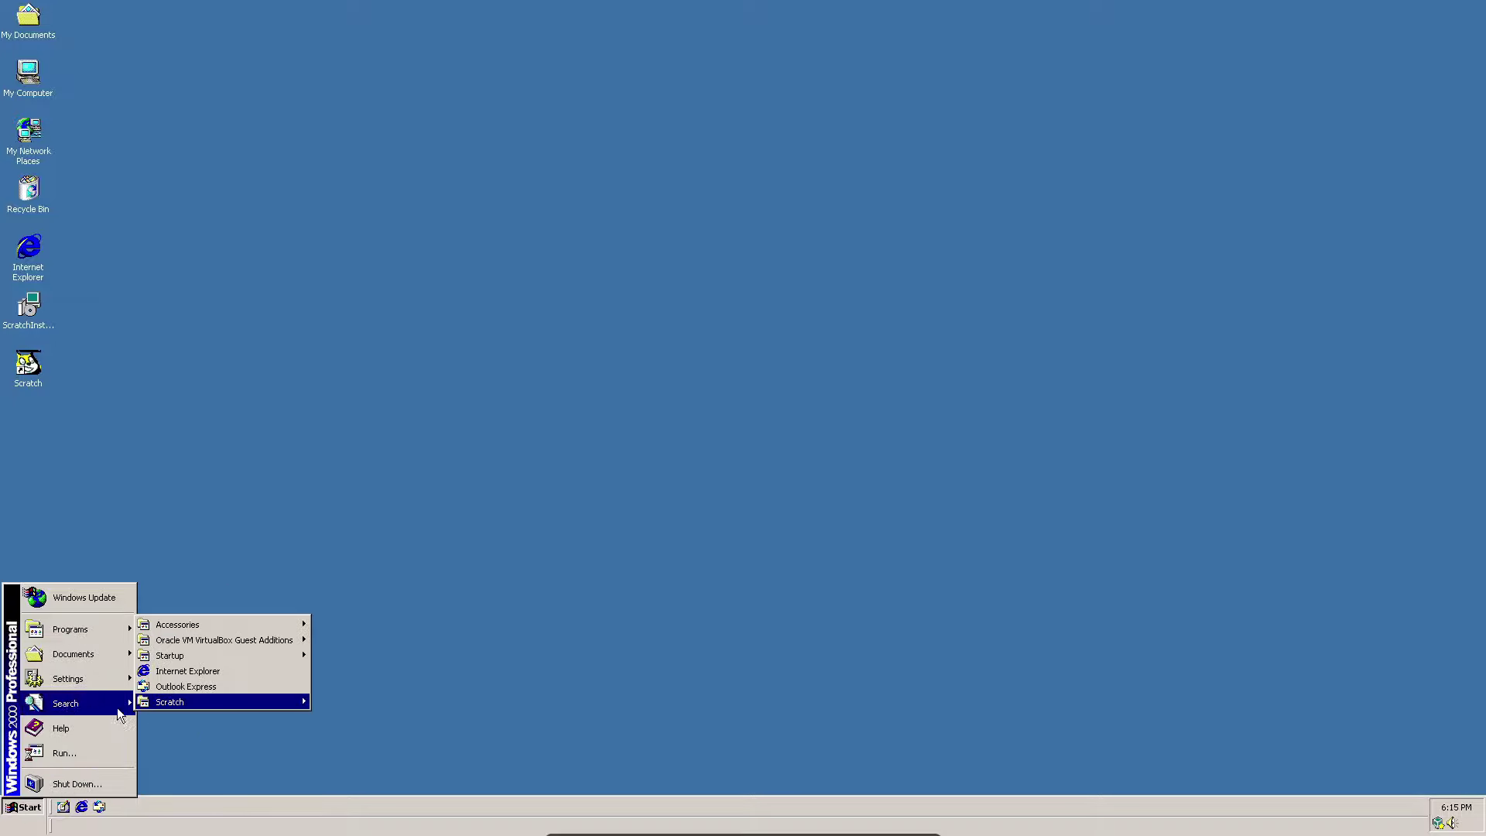
mouse_move(83, 656)
mouse_move(78, 629)
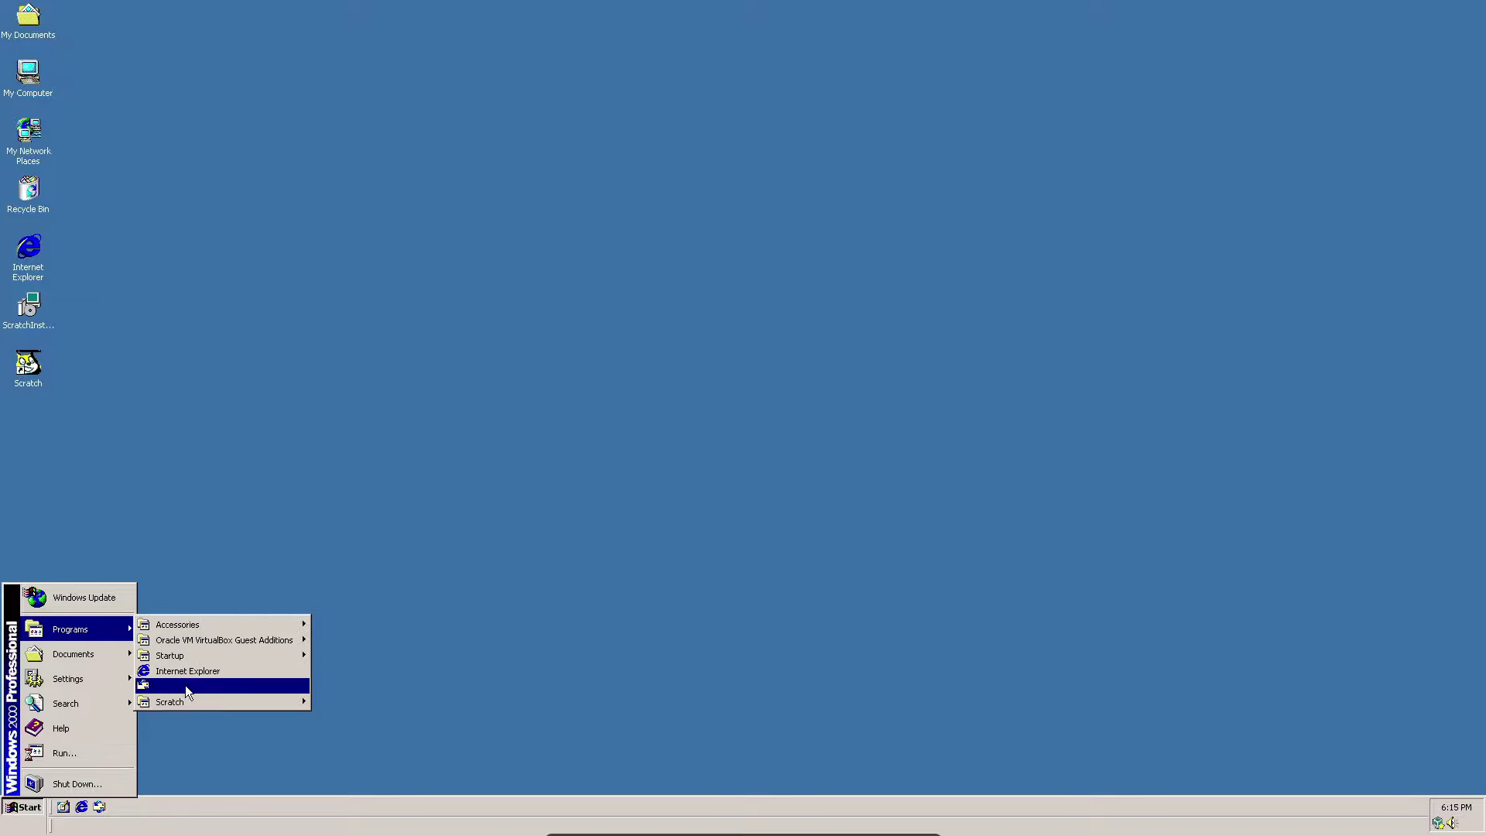
mouse_move(165, 623)
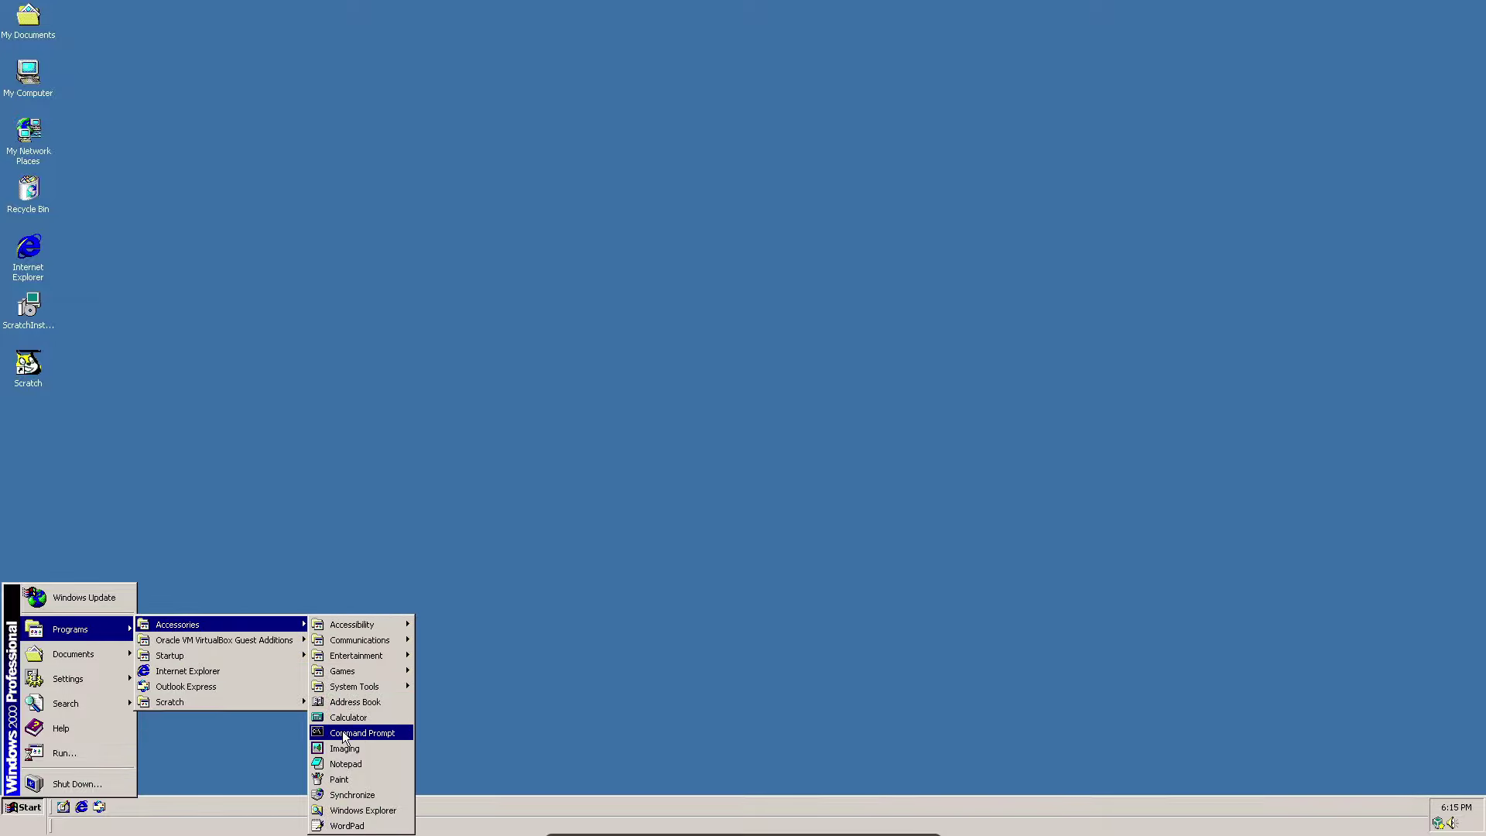
left_click(359, 731)
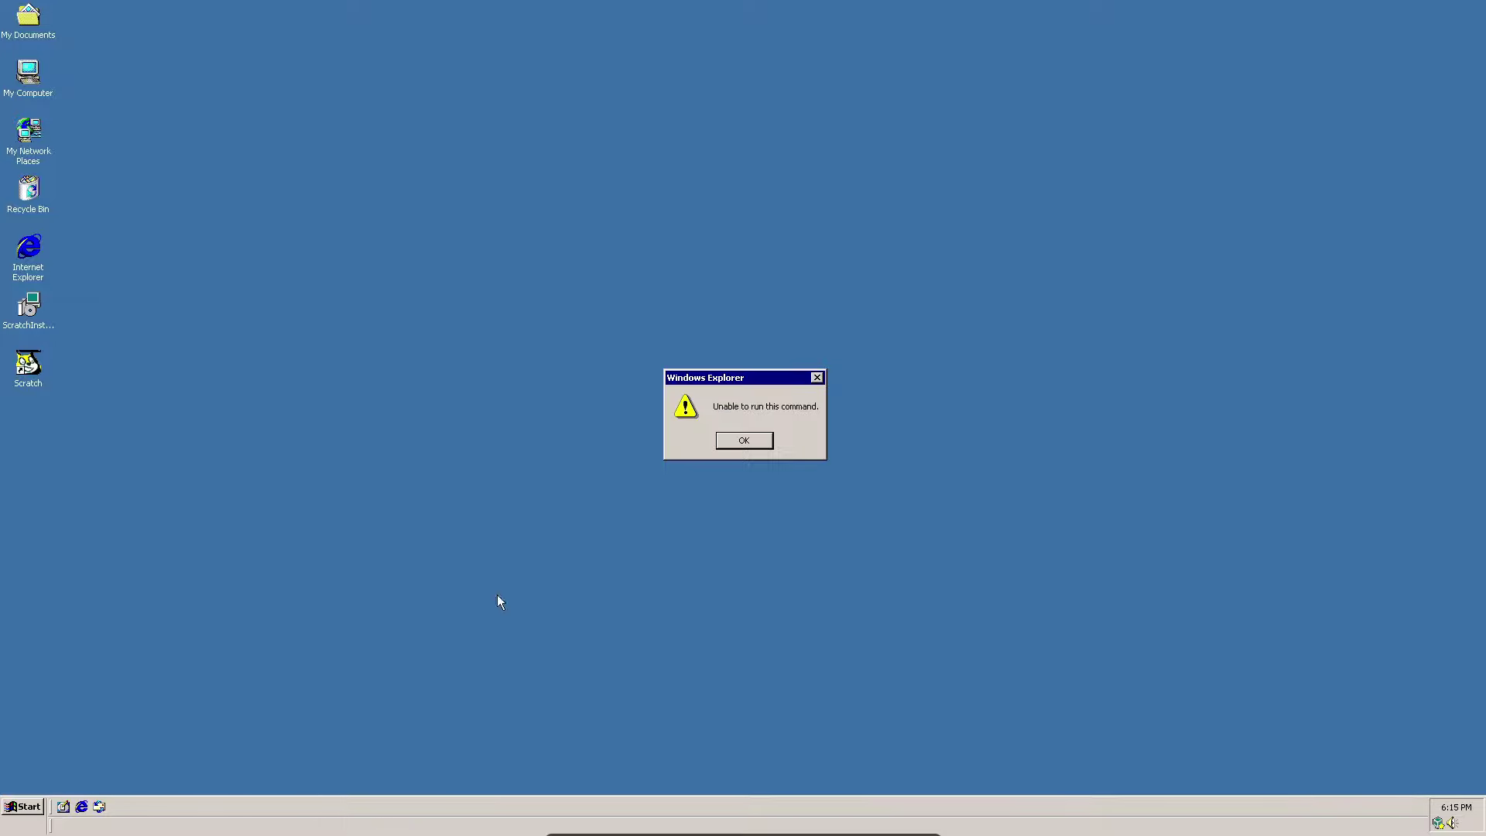
Dismiss the open message and try once more to launch the Command Prompt from the accessories
left_click(731, 439)
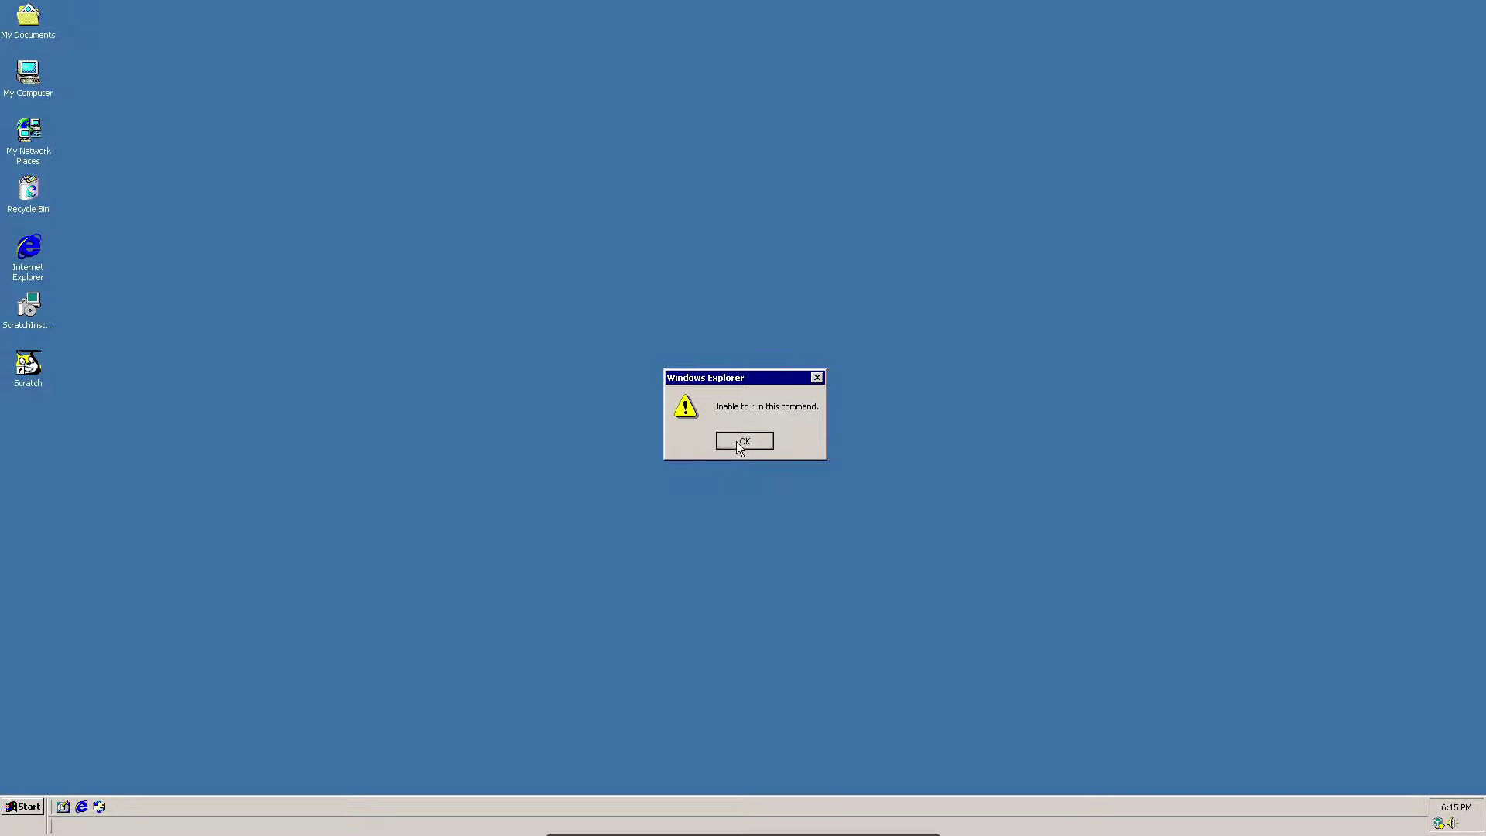
left_click(24, 806)
mouse_move(83, 635)
mouse_move(175, 628)
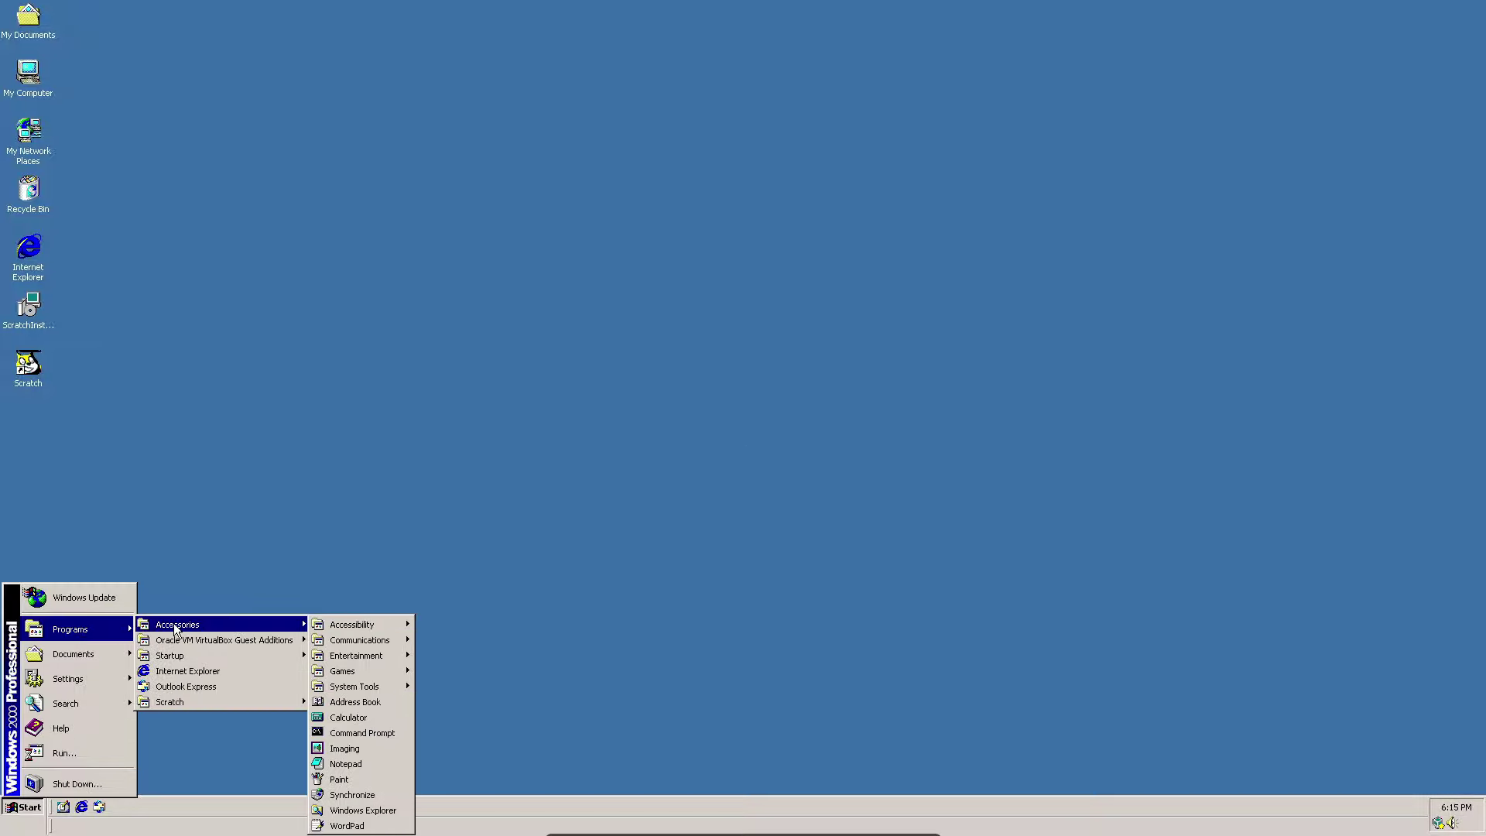
left_click(360, 732)
left_click_drag(740, 378, 481, 318)
left_click(480, 382)
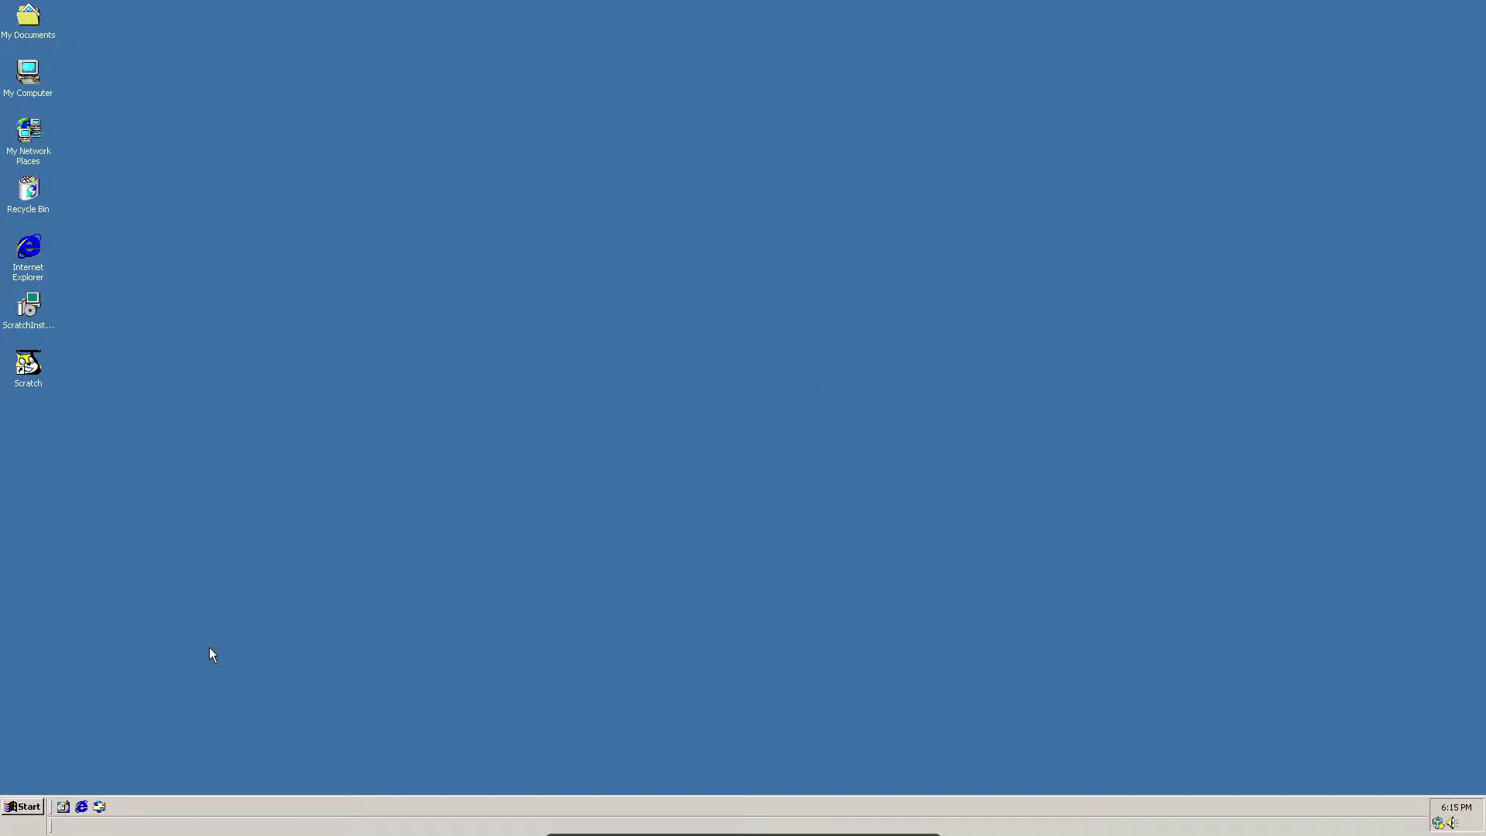
Open the Registry Editor with the regedit command and search the registry for "navigating"
key("super+r")
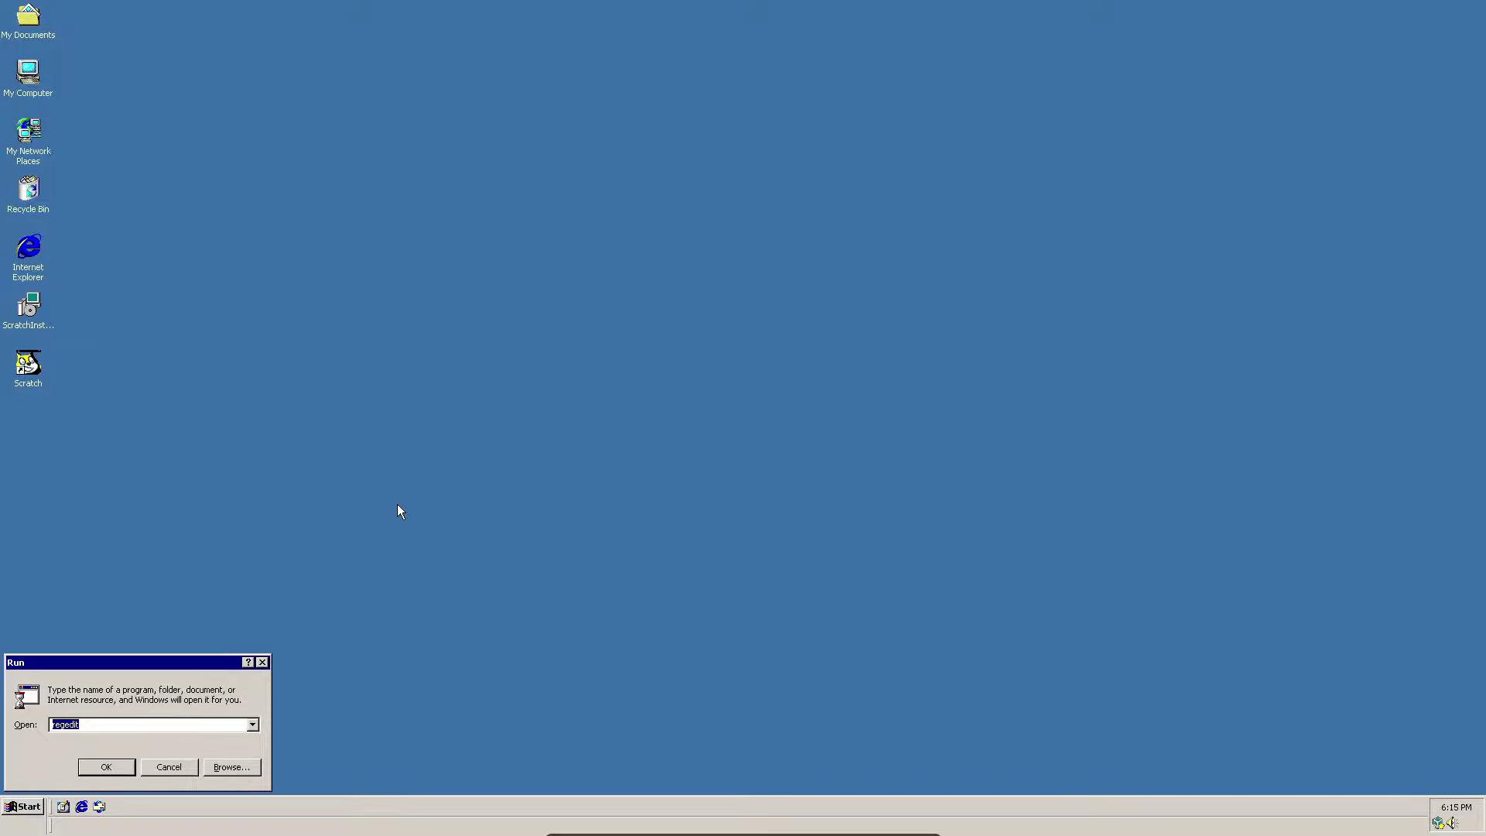
key("Return")
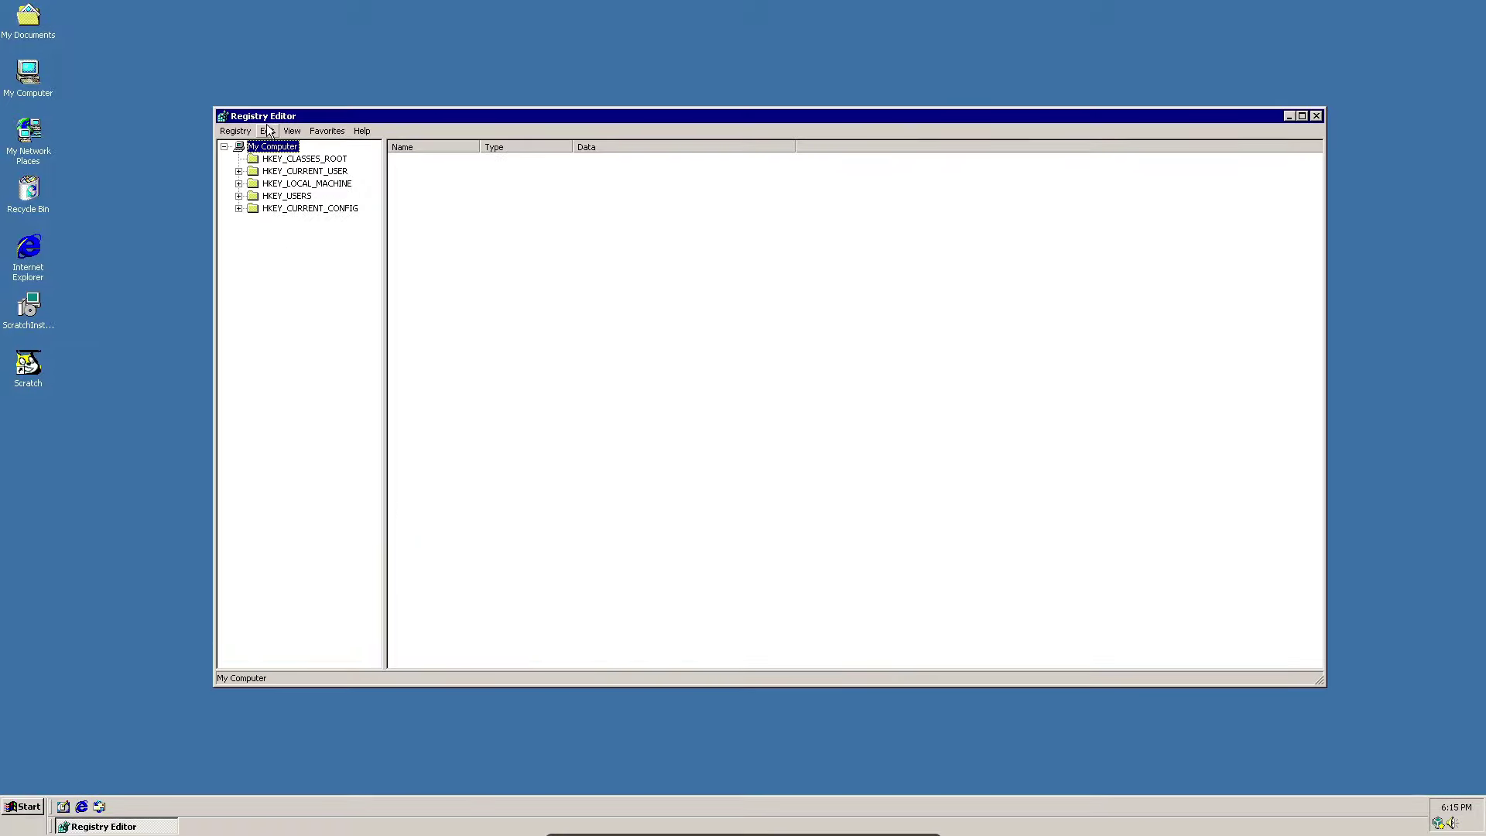
left_click(292, 131)
mouse_move(327, 131)
left_click(397, 374)
key("ctrl+f")
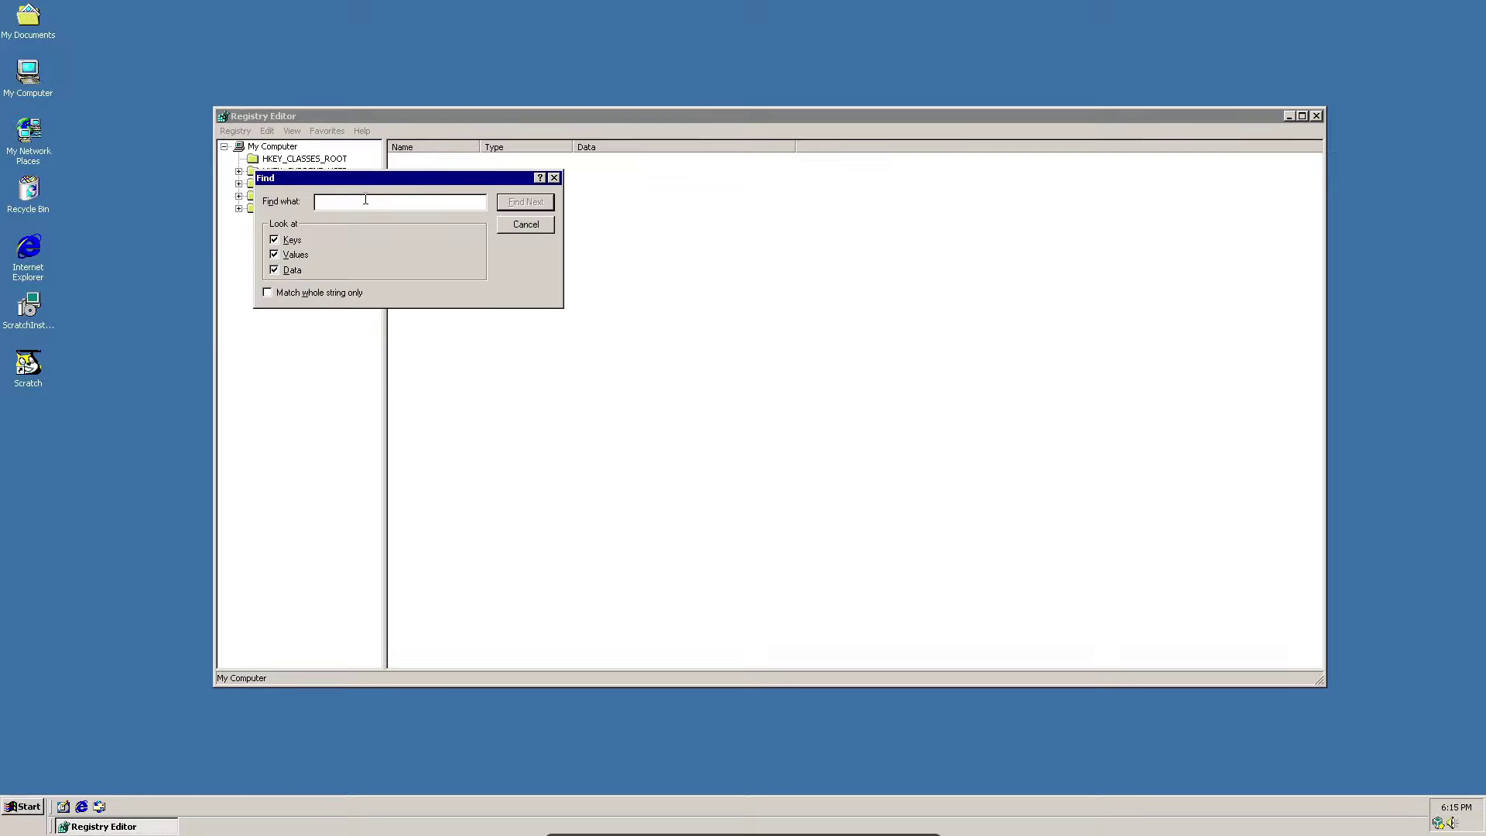
type("navigating")
key("Return")
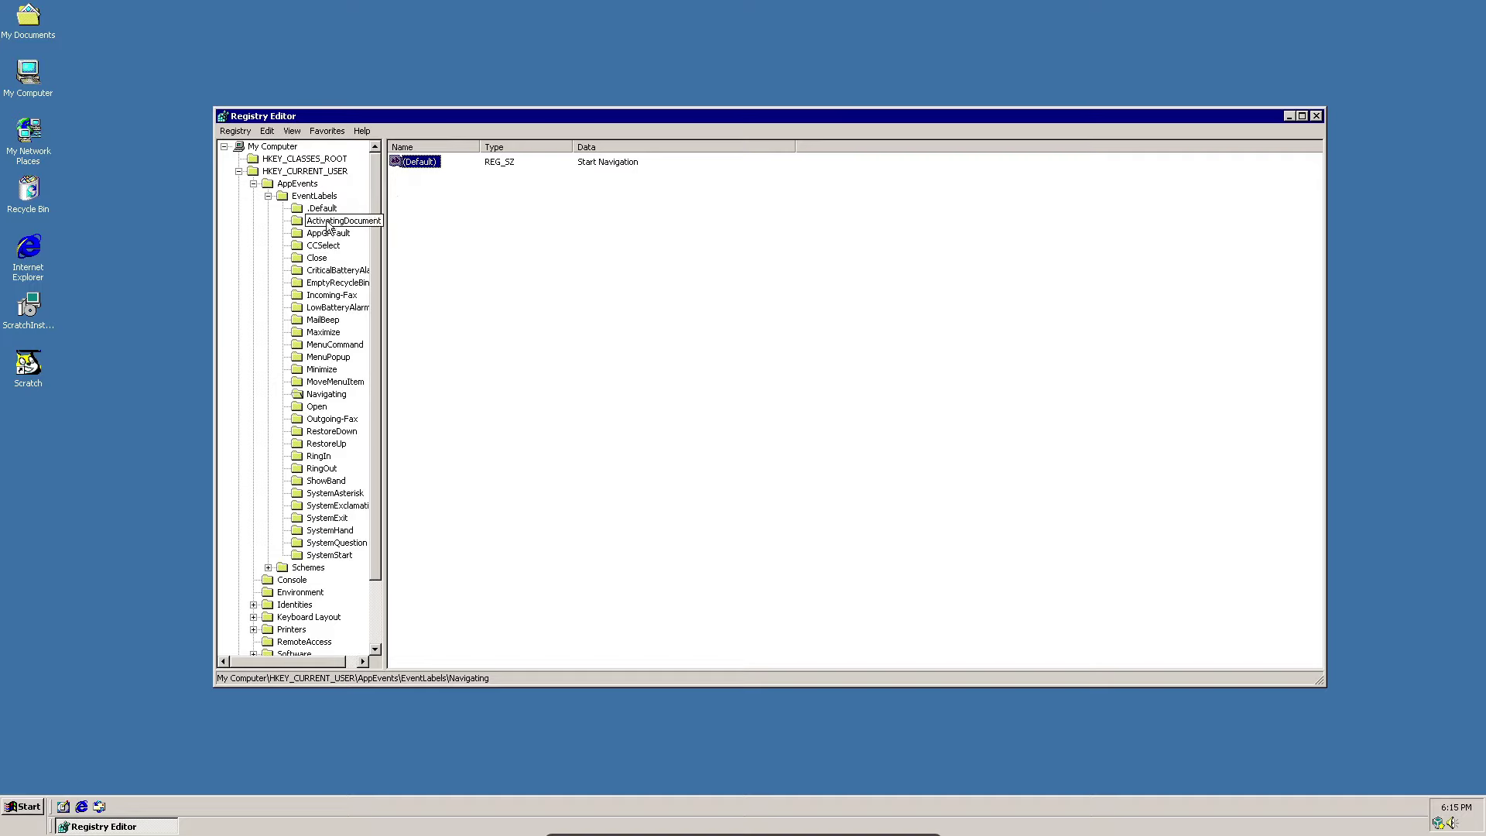
Delete the SystemStart and SystemHand keys under HKEY_CURRENT_USER\AppEvents\EventLabels
left_click(328, 555)
key("Delete")
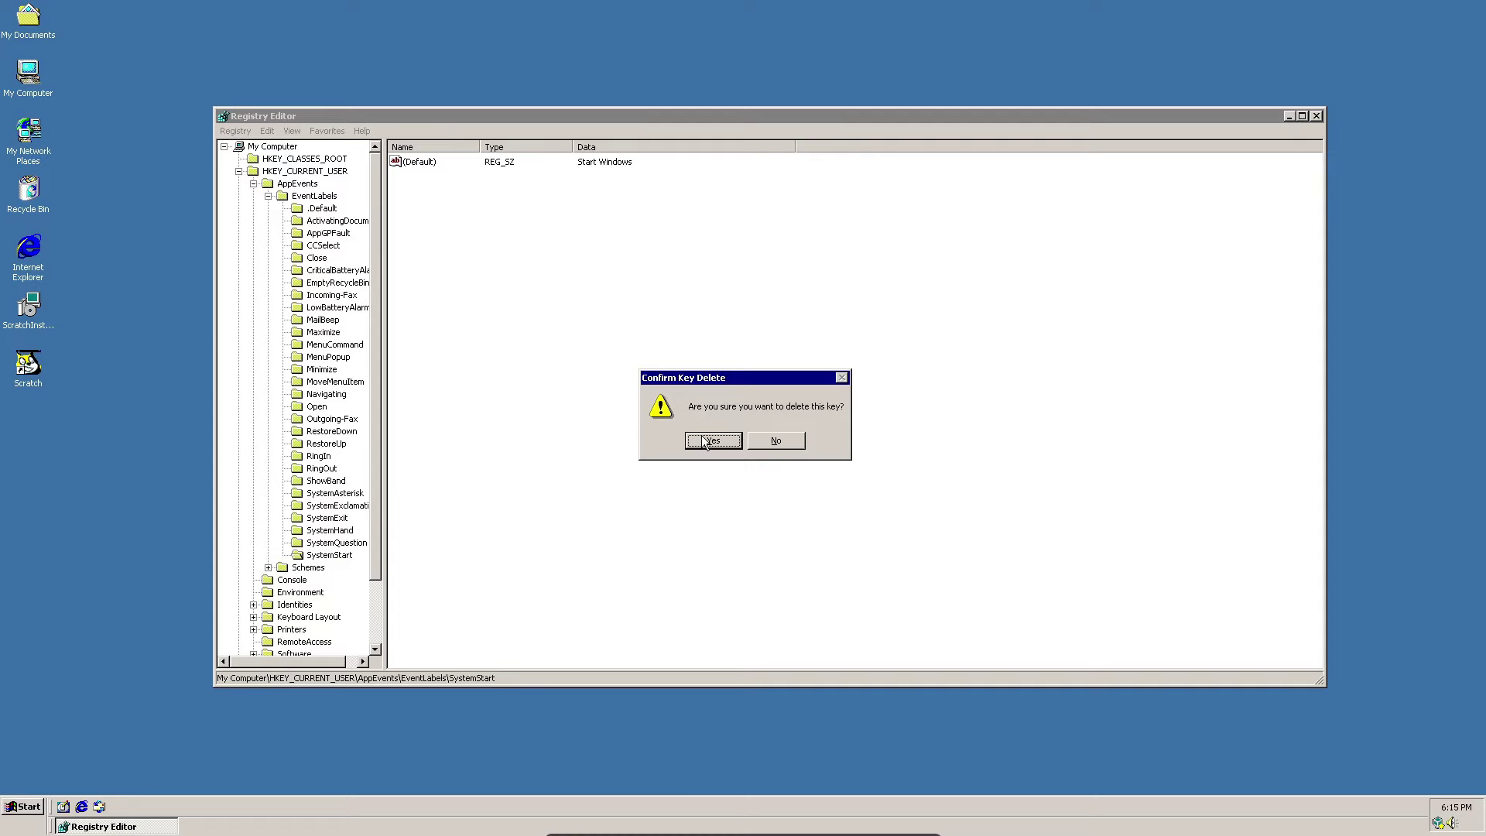
left_click(704, 441)
left_click(334, 532)
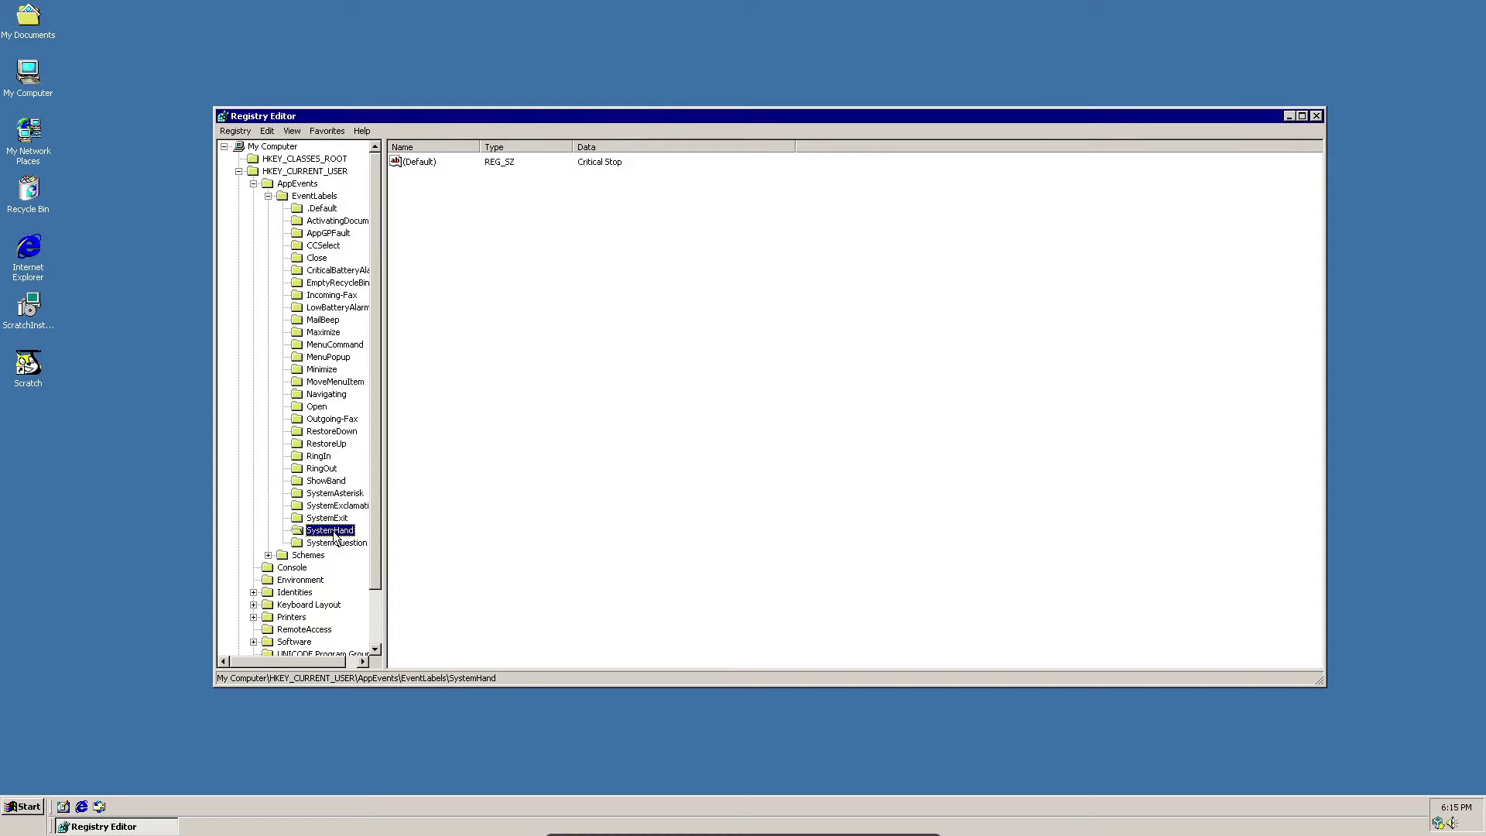
key("Delete")
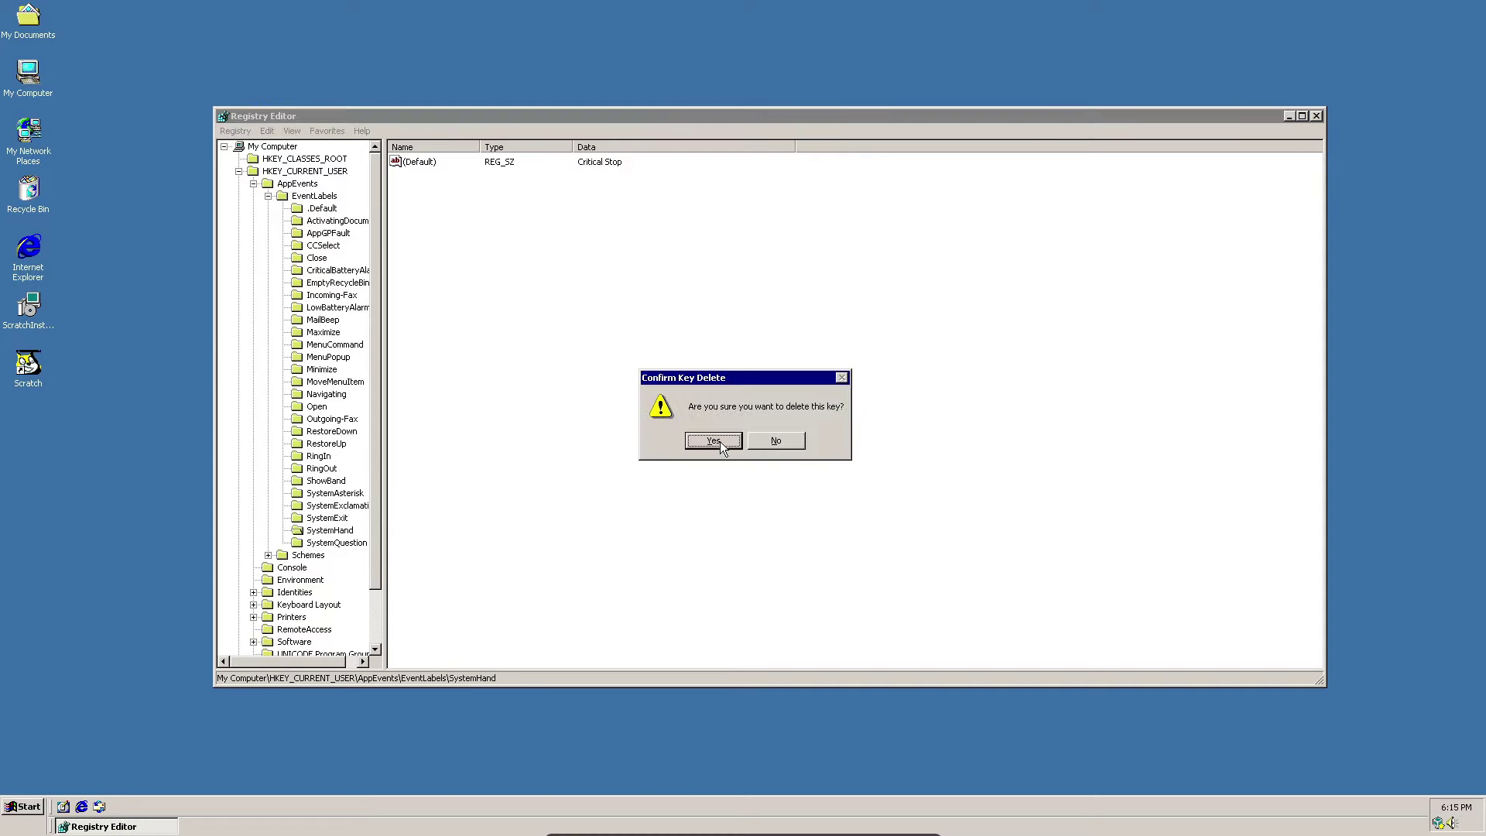
left_click(718, 443)
Delete the entire EventLabels key under HKEY_CURRENT_USER\AppEvents
left_click(315, 209)
left_click(306, 532)
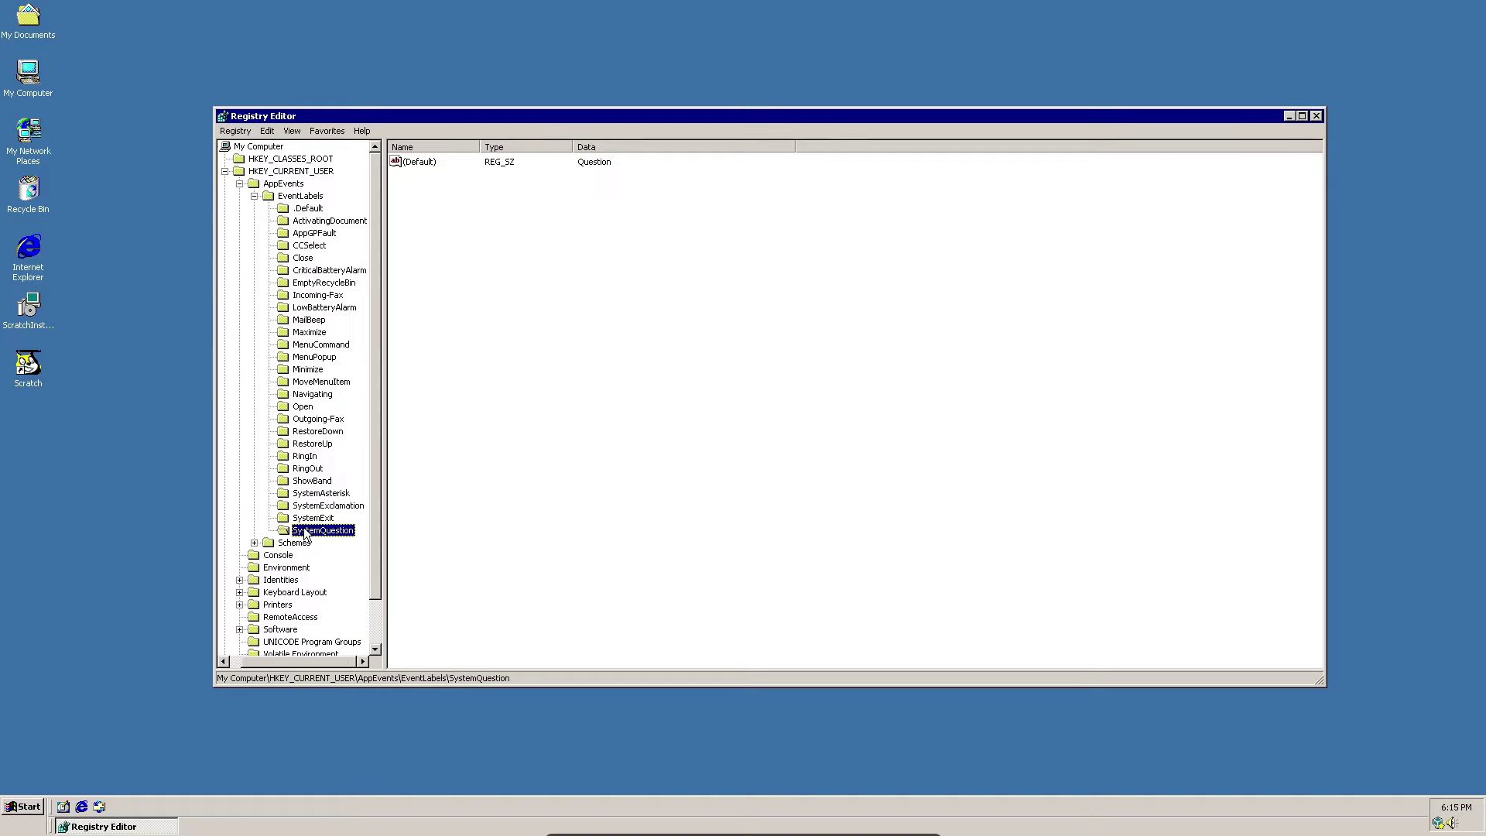
left_click(308, 209)
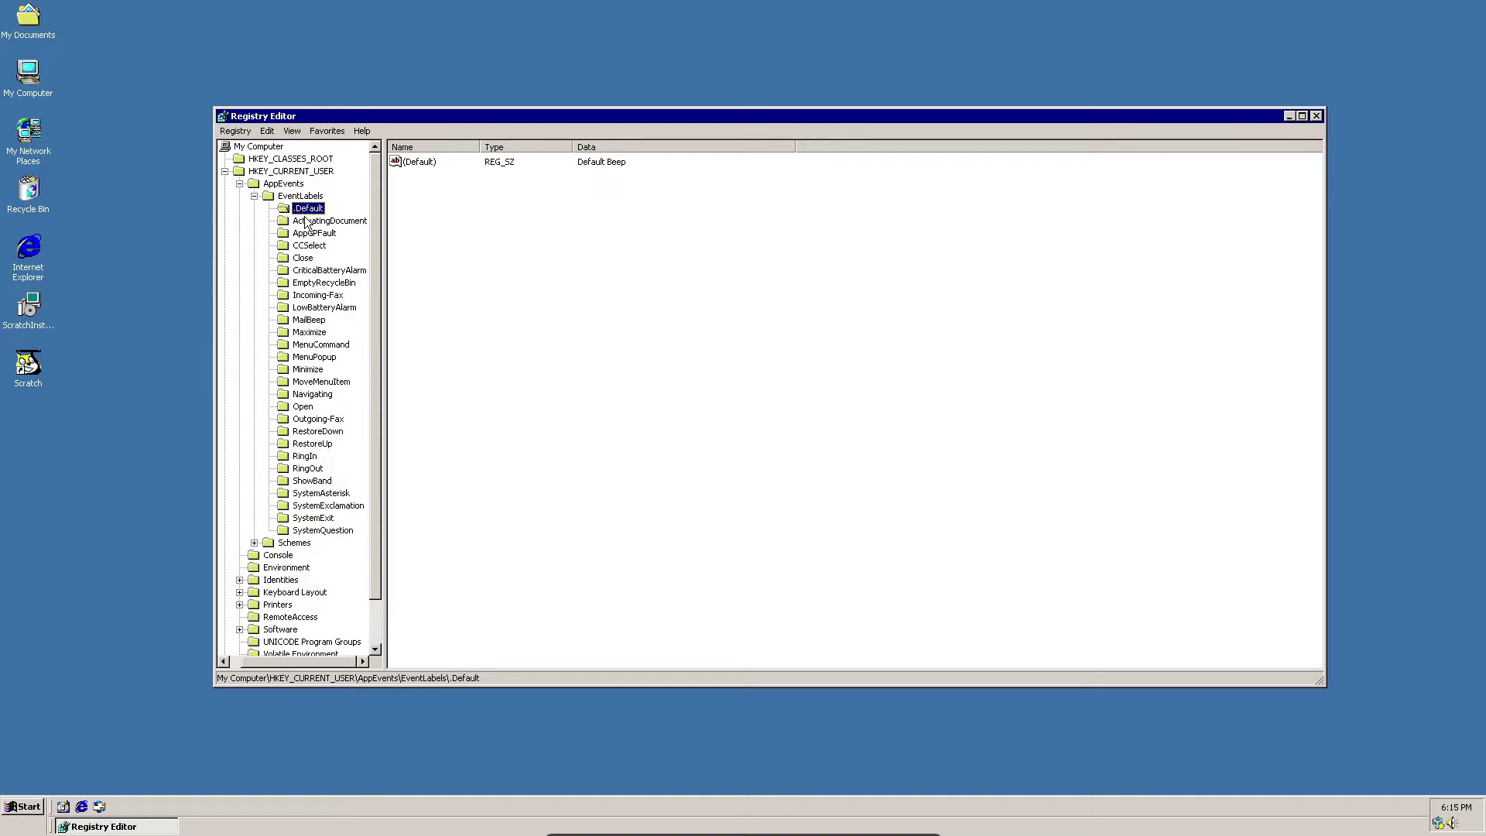
left_click(307, 222)
left_click(312, 209)
left_click(292, 197)
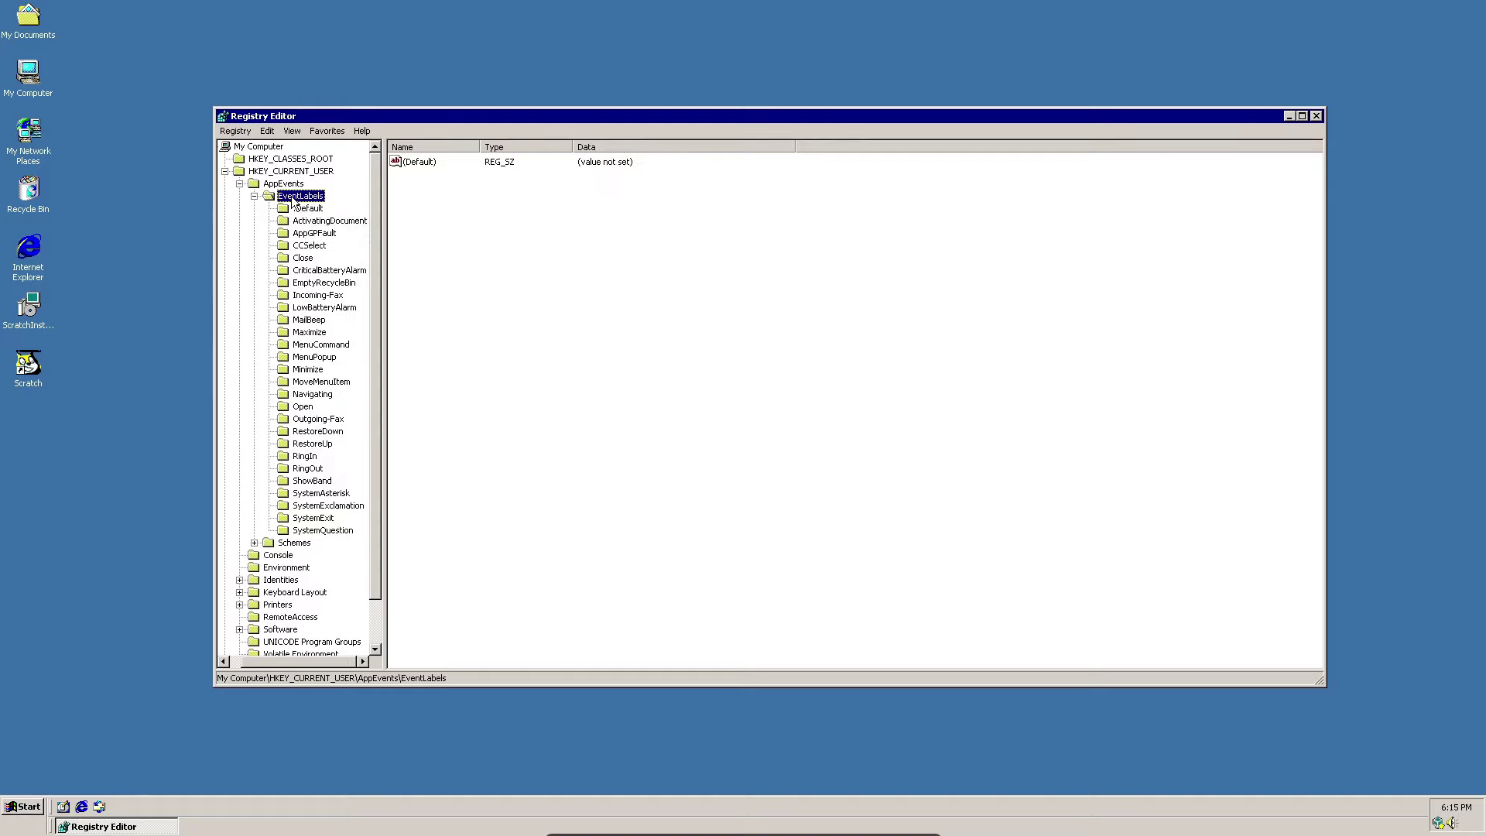
key("Delete")
left_click(713, 440)
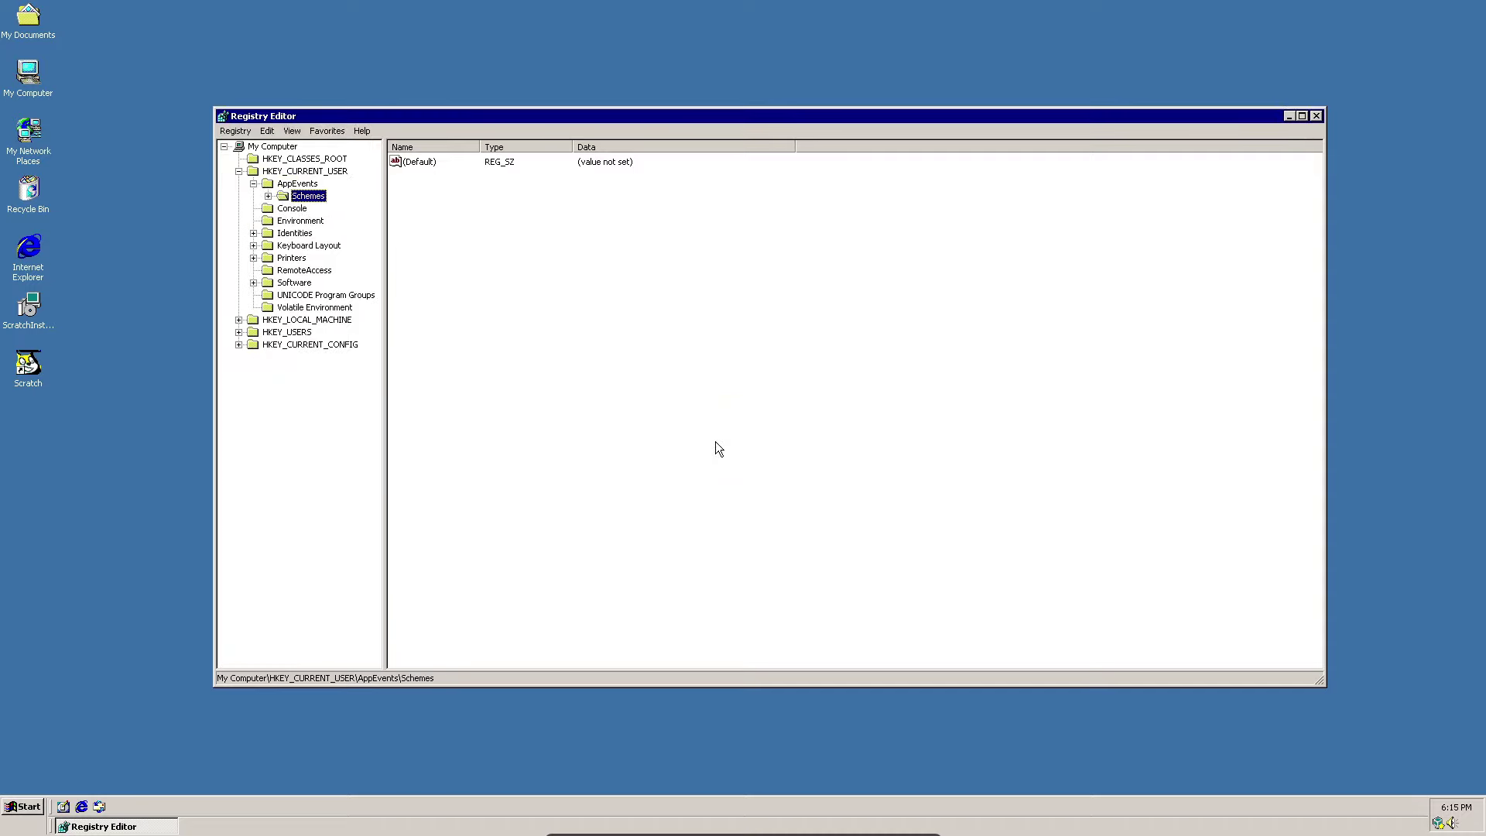
Minimize the Registry Editor and try to launch Internet Explorer from the installed programs
left_click(1288, 117)
left_click(23, 806)
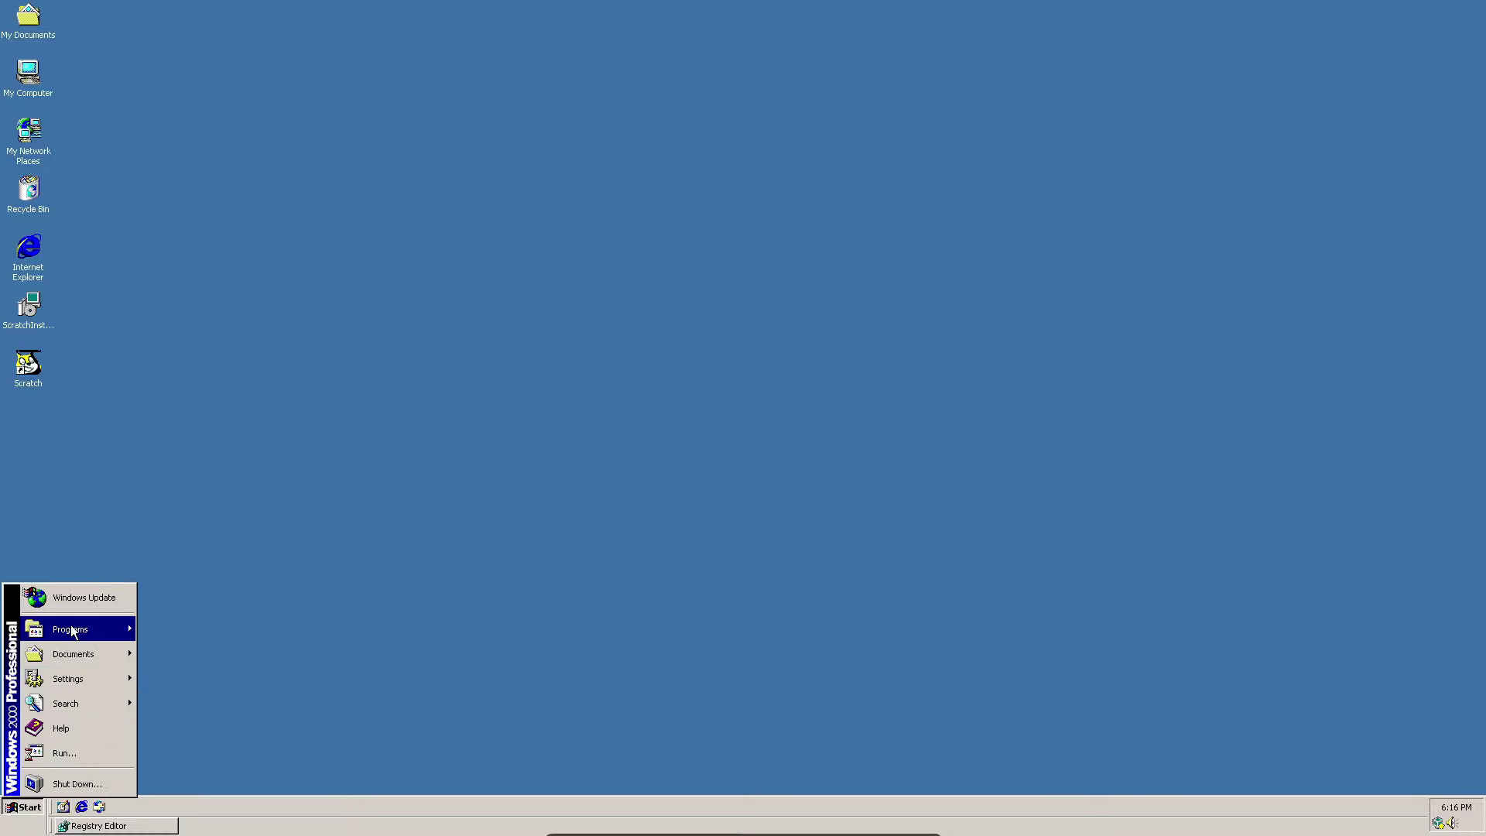
mouse_move(70, 628)
left_click(174, 670)
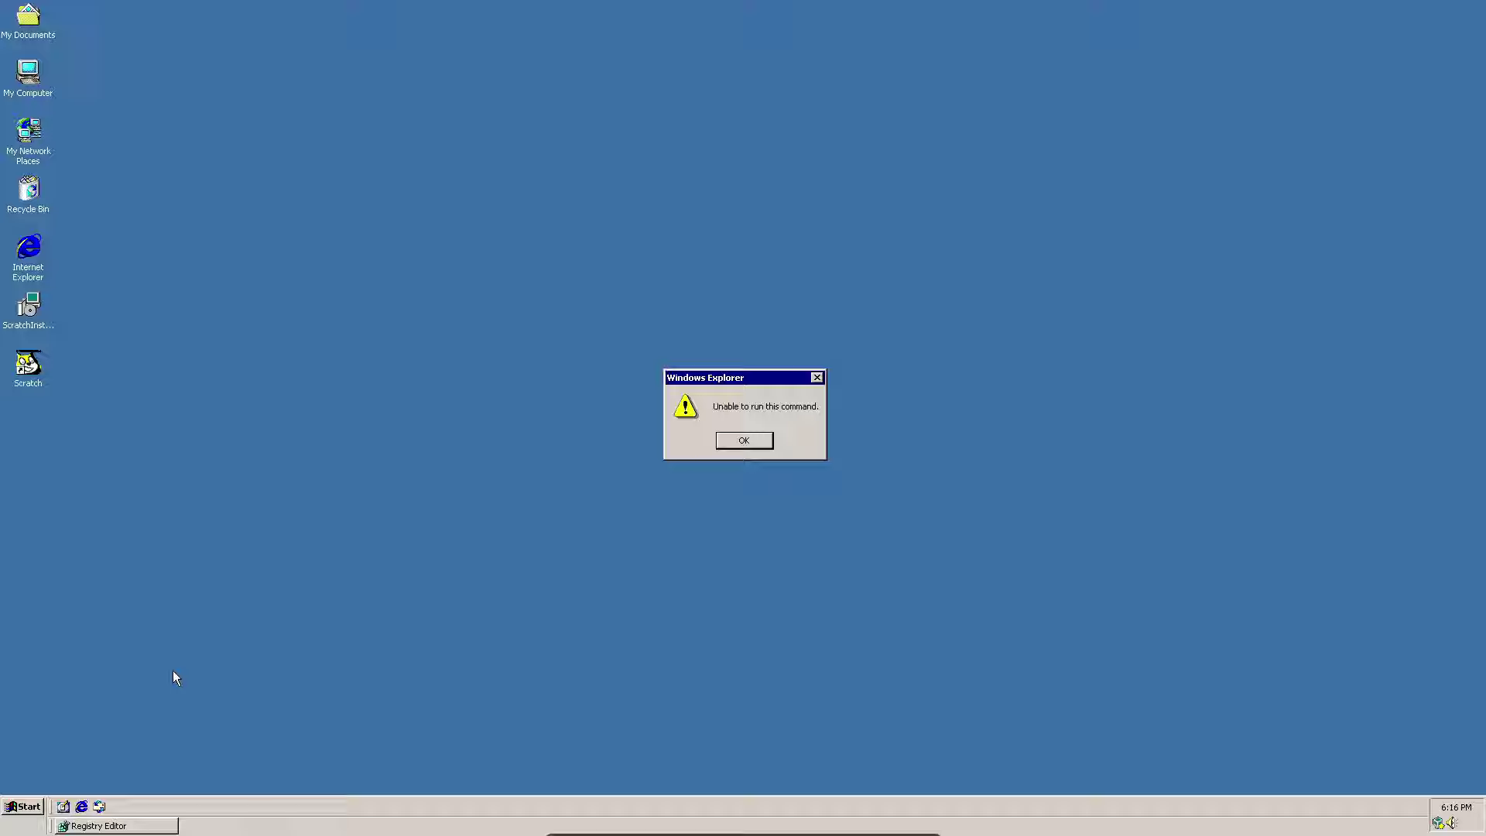
left_click(743, 441)
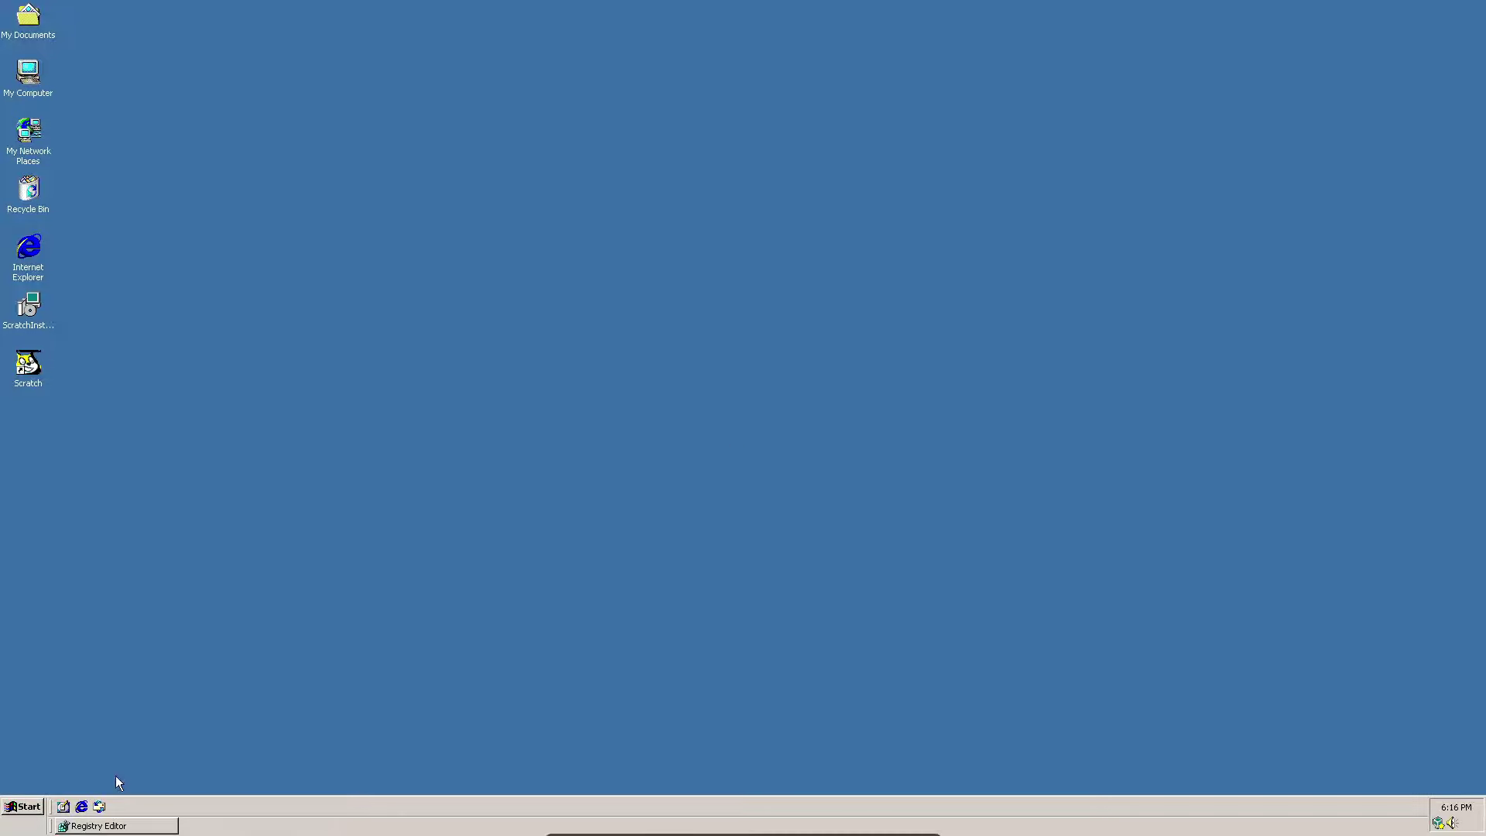
left_click(23, 807)
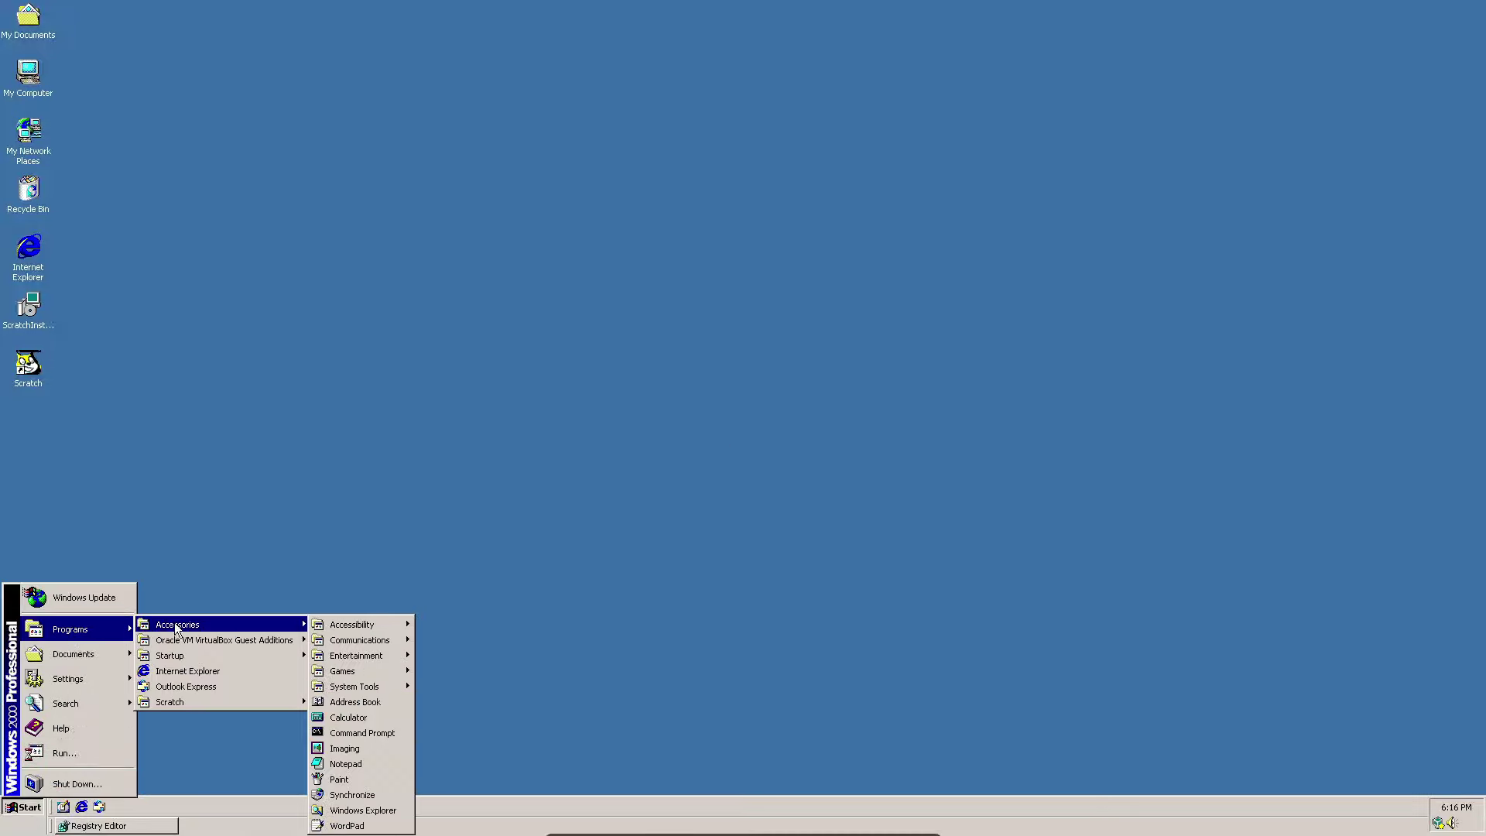
left_click(43, 328)
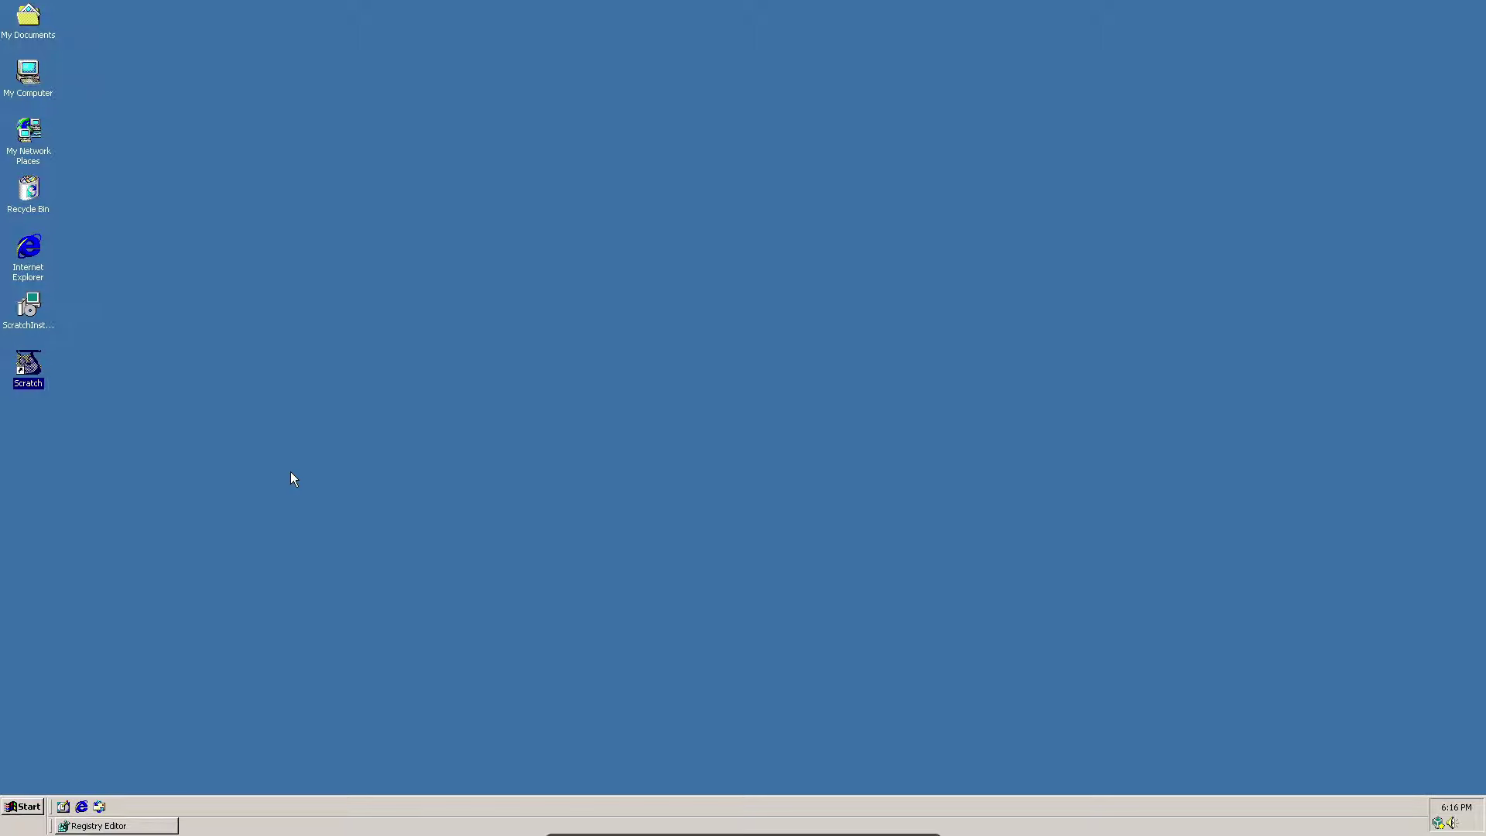
left_click(267, 545)
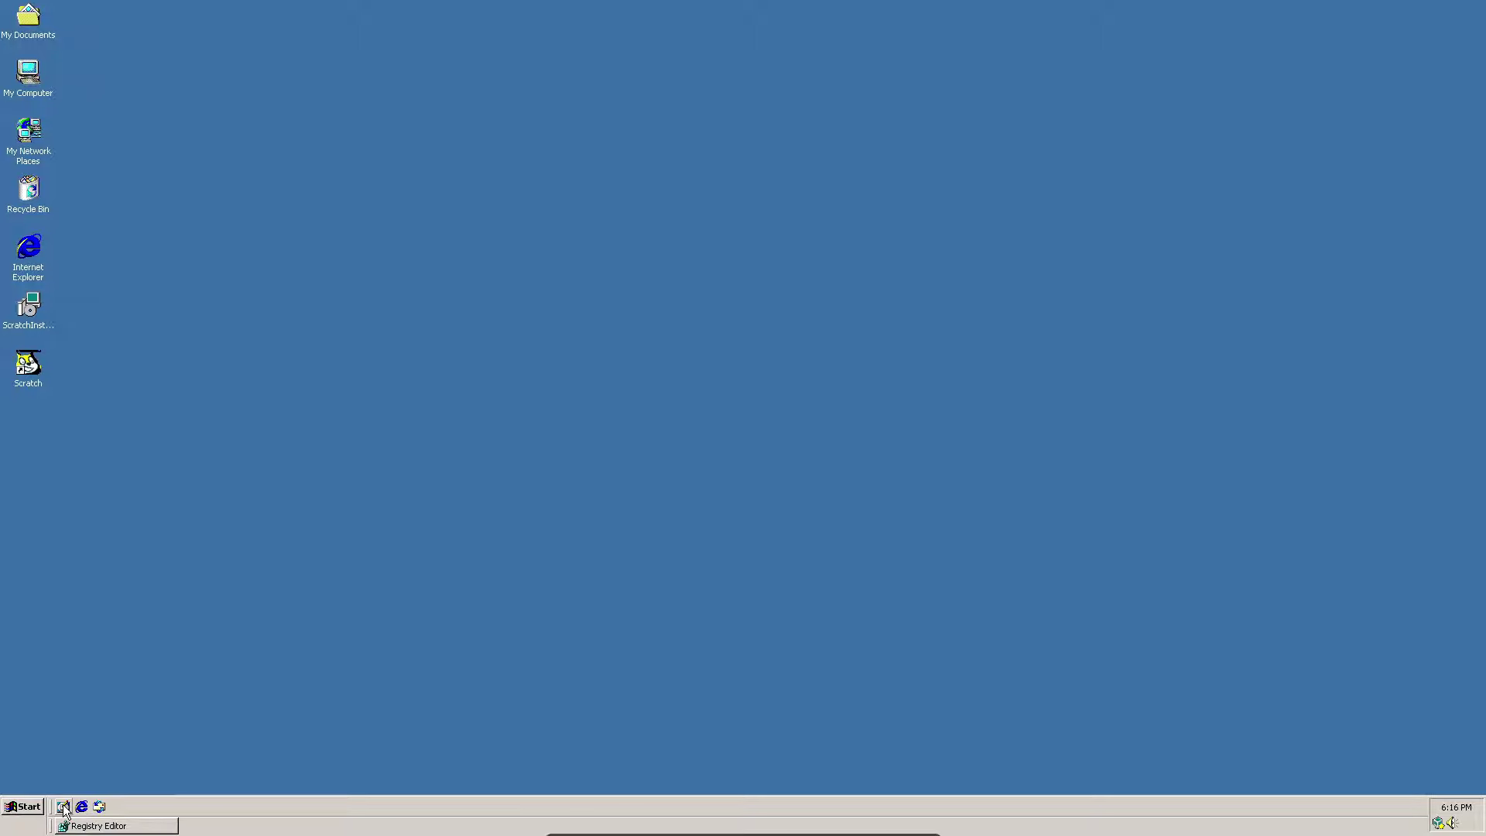
Try to open Windows Help and Windows Update to test whether they still run
left_click(23, 807)
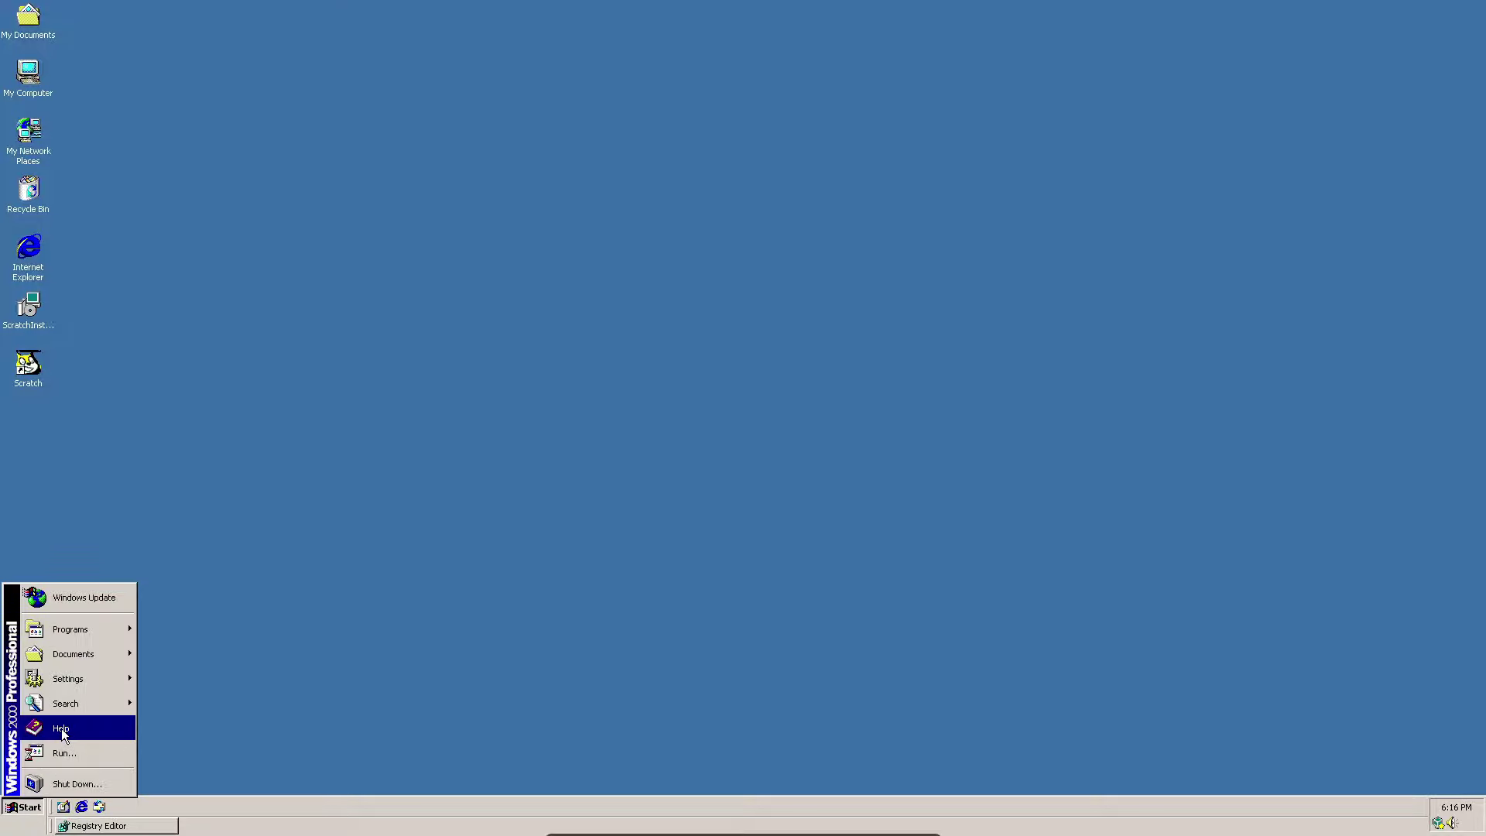
left_click(58, 726)
left_click(748, 441)
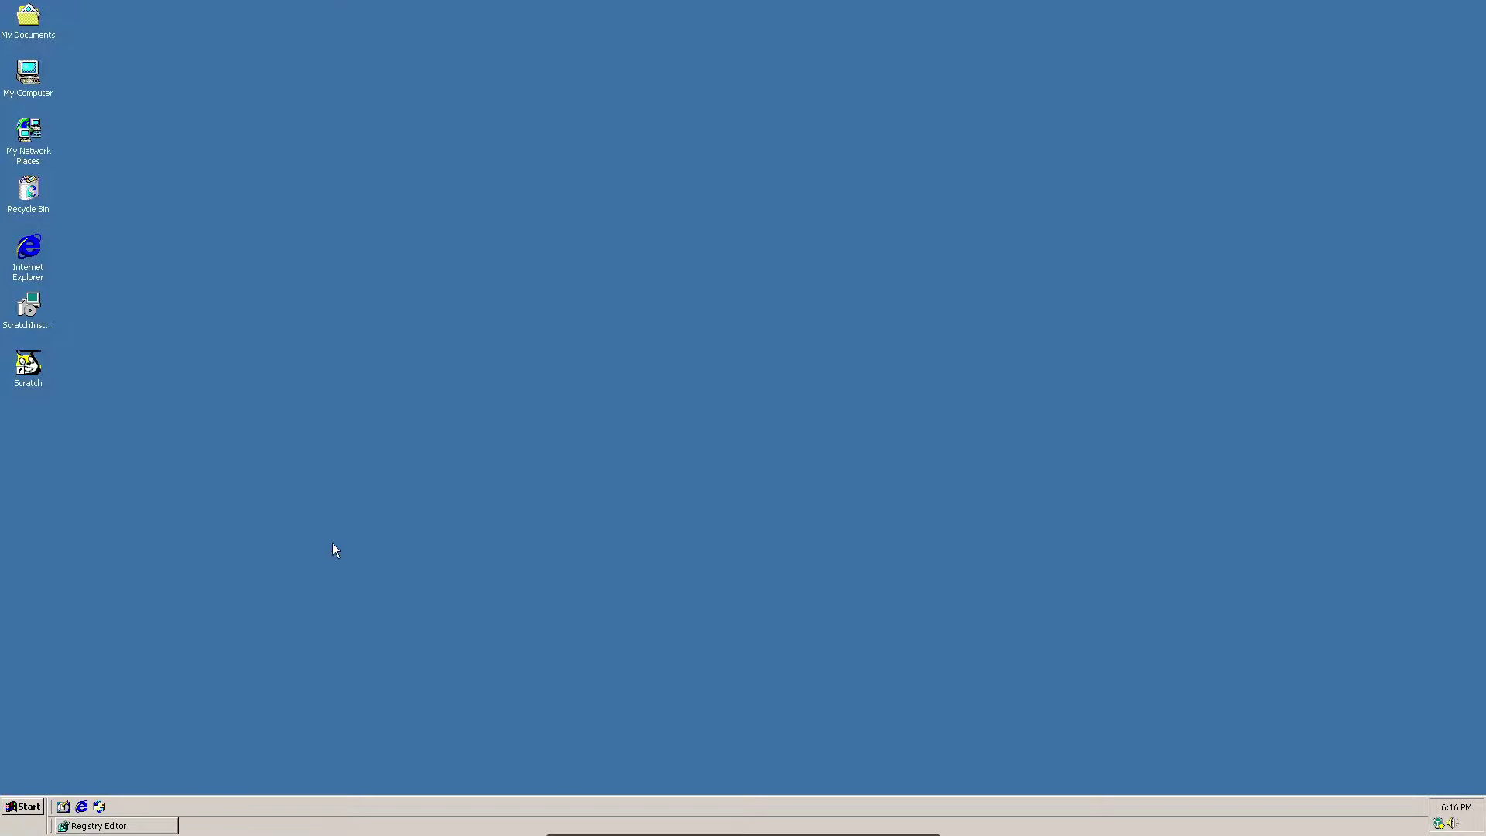
left_click(25, 806)
left_click(61, 598)
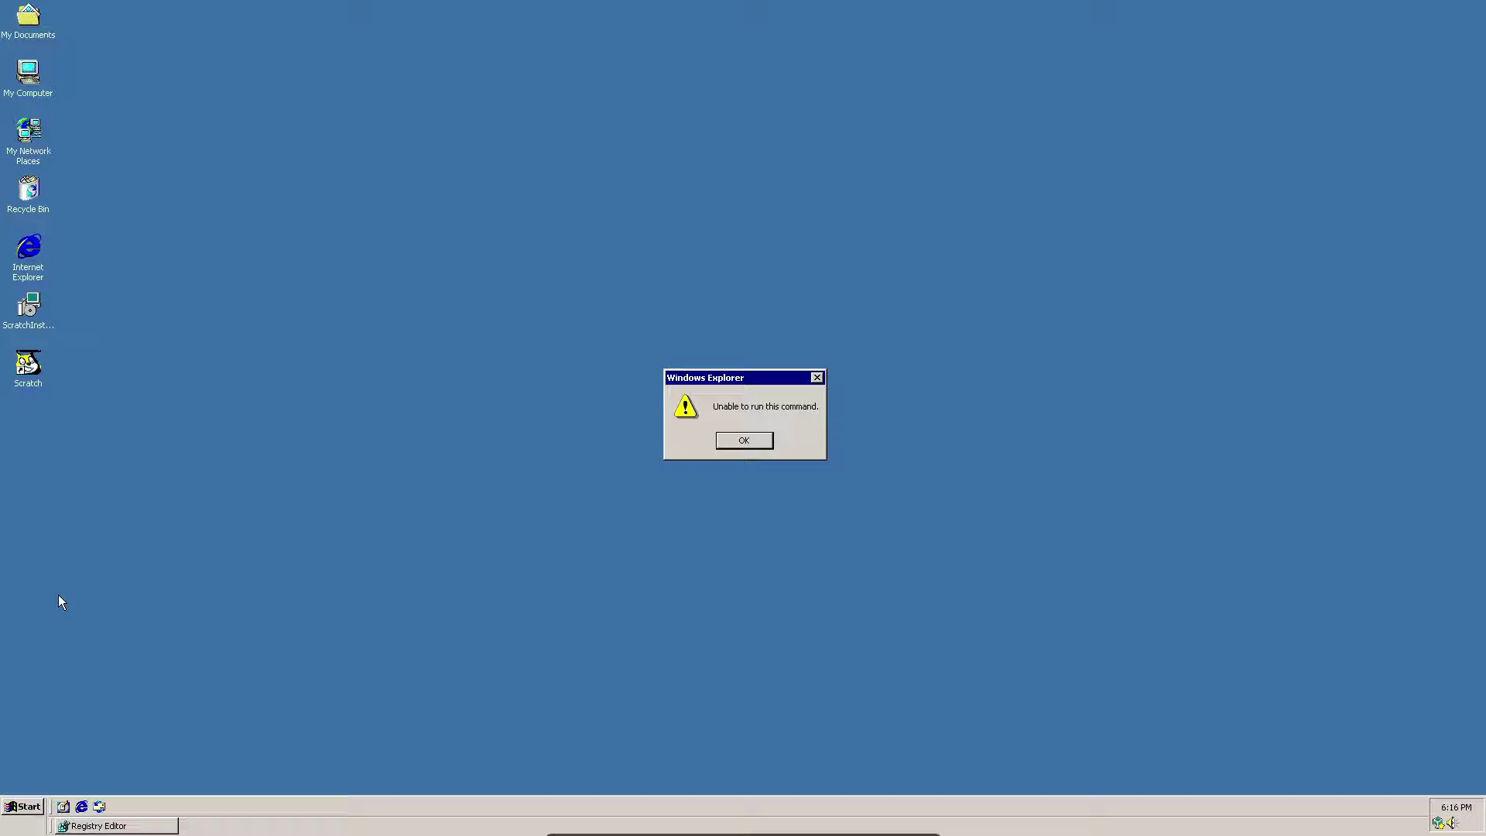
left_click(748, 441)
Restore the Registry Editor and delete the Environment and Keyboard Layout keys under HKEY_CURRENT_USER
left_click(120, 825)
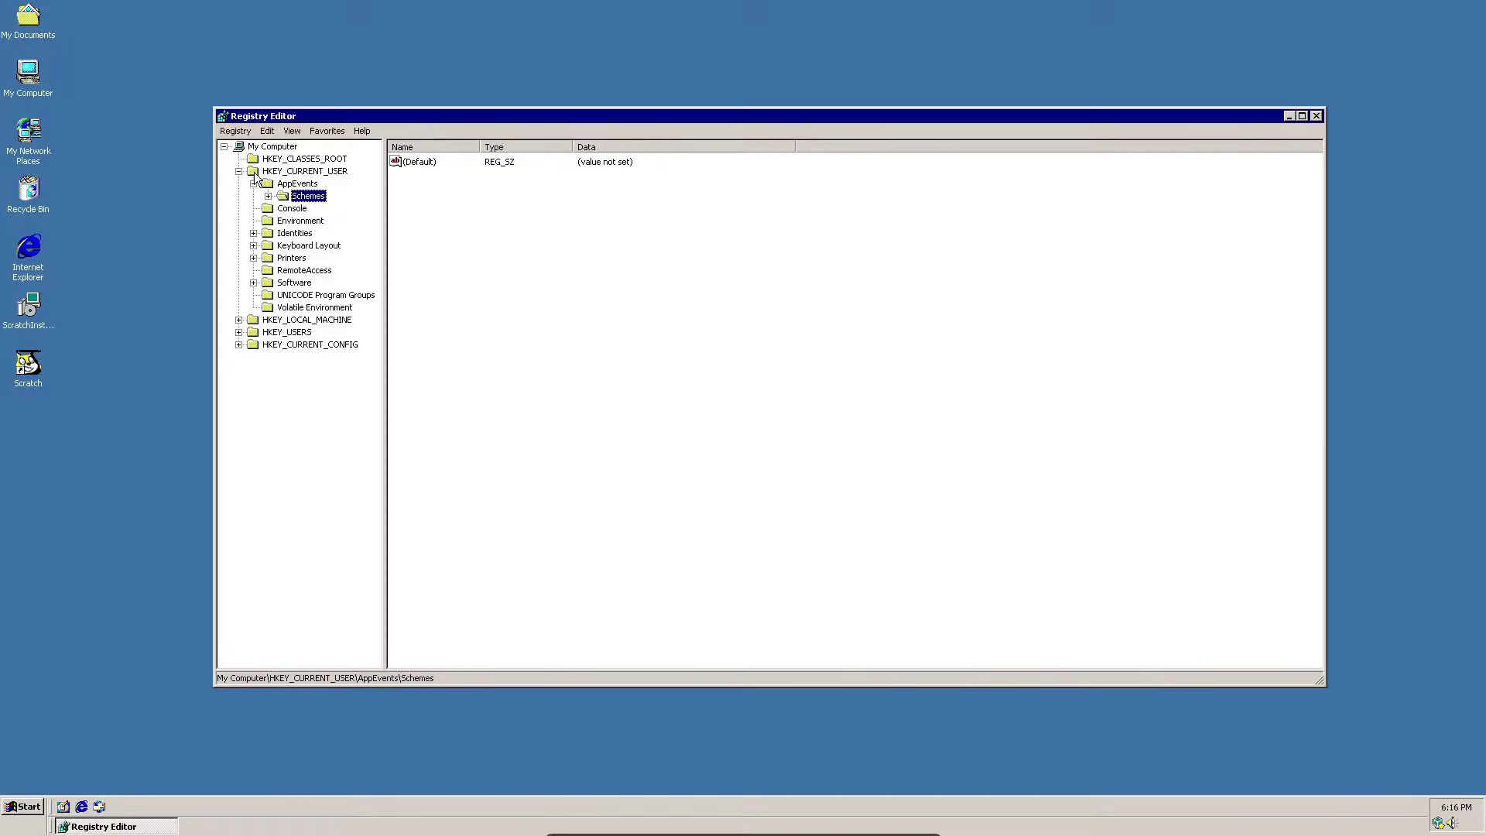
left_click(276, 161)
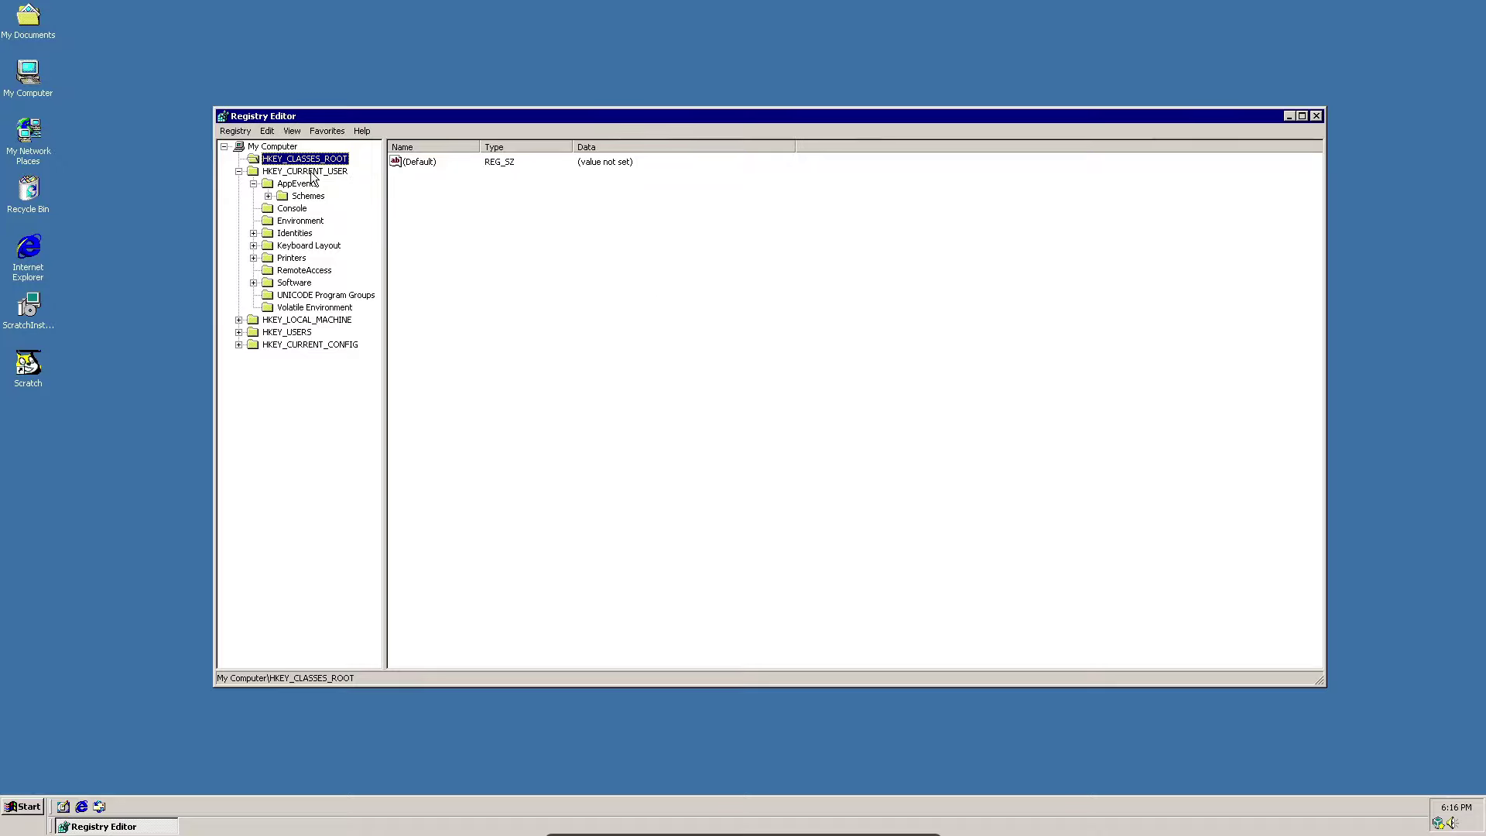
left_click(299, 171)
left_click(307, 221)
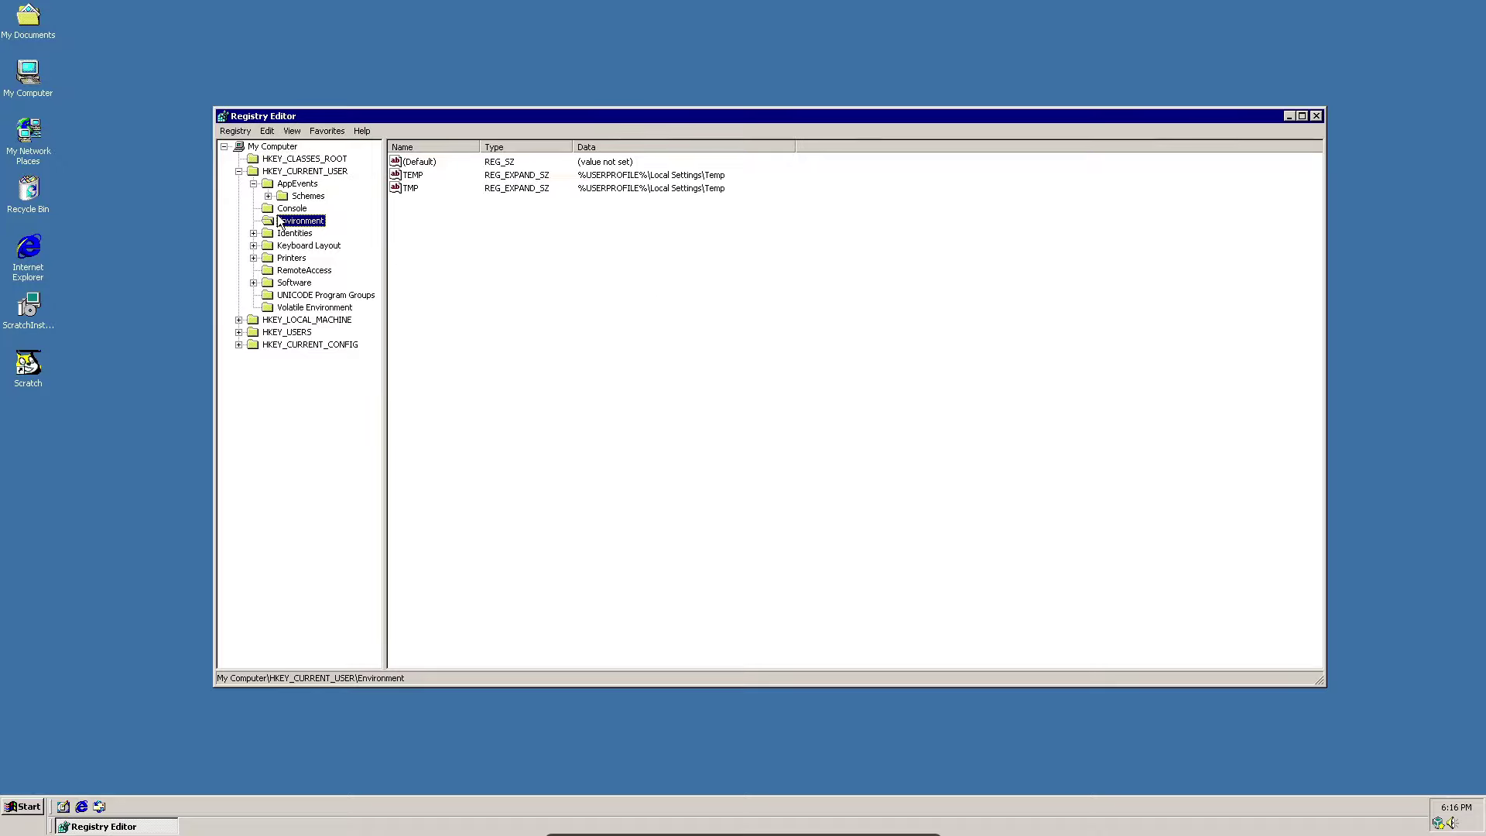
key("Delete")
left_click(708, 439)
left_click(308, 233)
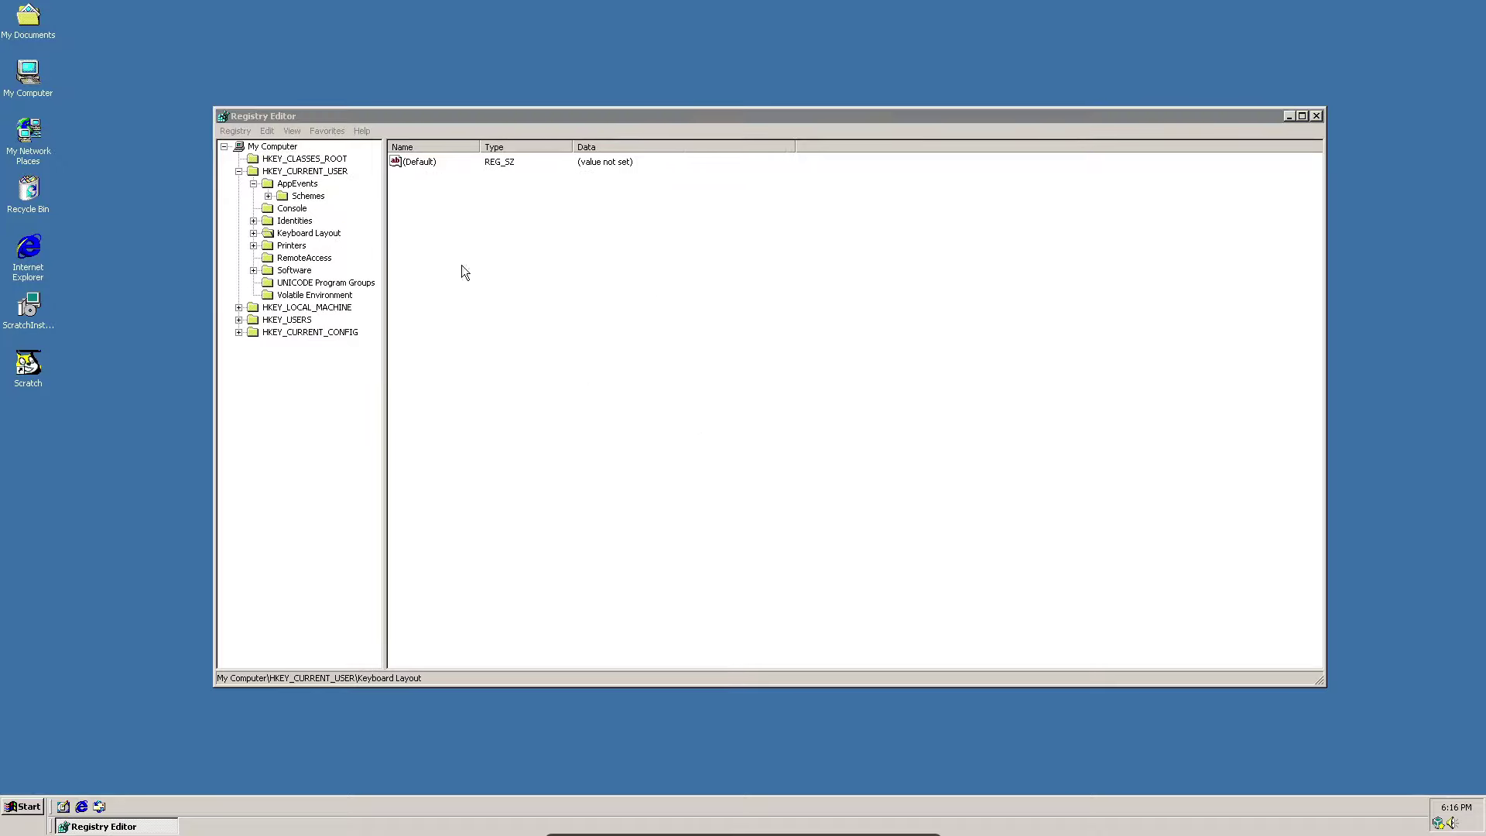
key("Delete")
left_click(712, 443)
Delete the RemoteAccess and UNICODE Program Groups keys under HKEY_CURRENT_USER
key("Delete")
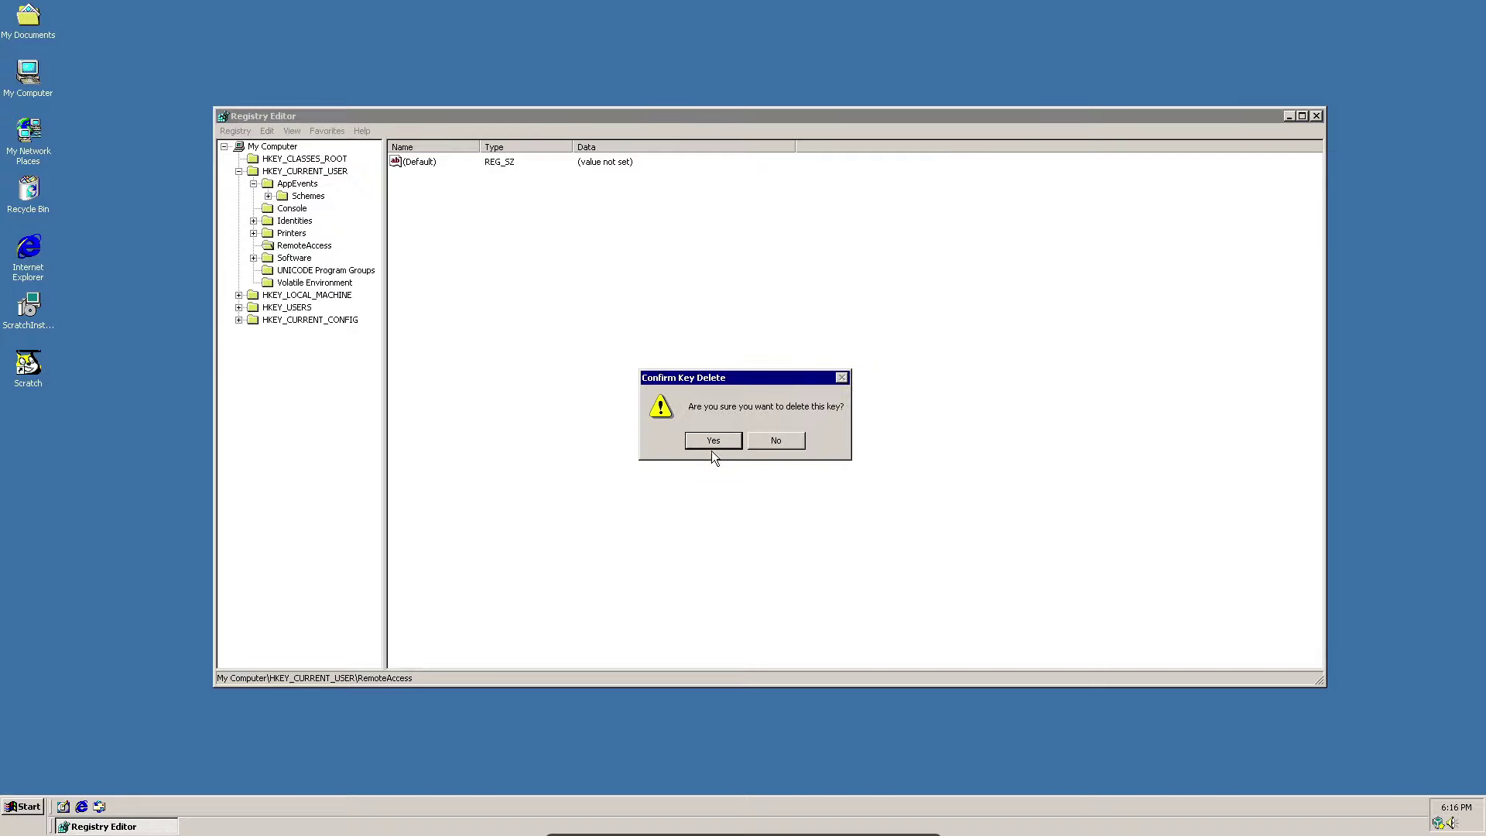
left_click(712, 445)
key("Down")
key("Delete")
left_click(739, 441)
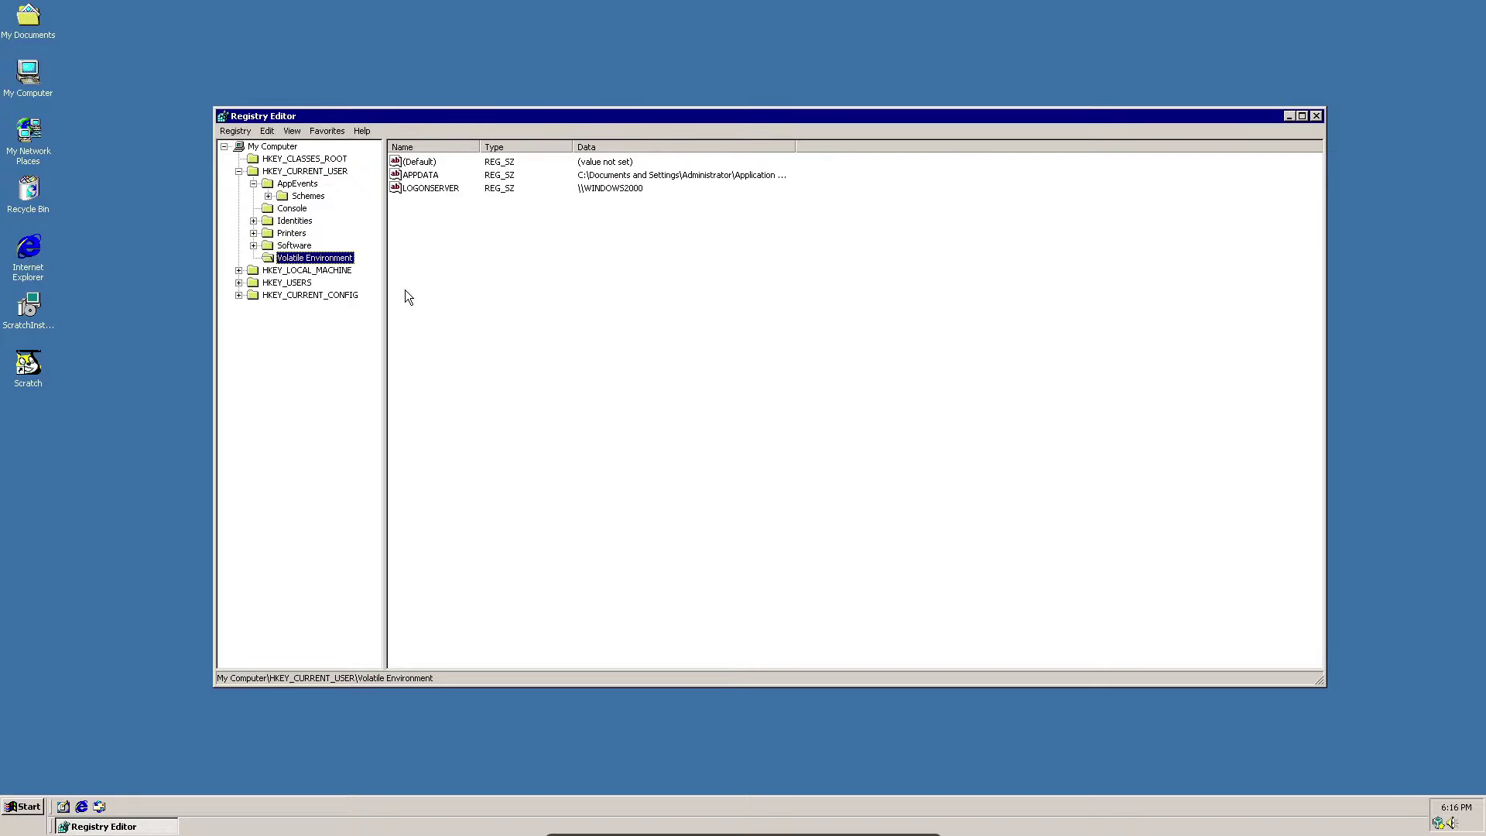
Expand HKEY_LOCAL_MACHINE and try to delete its HARDWARE key
key("Down")
left_click(238, 270)
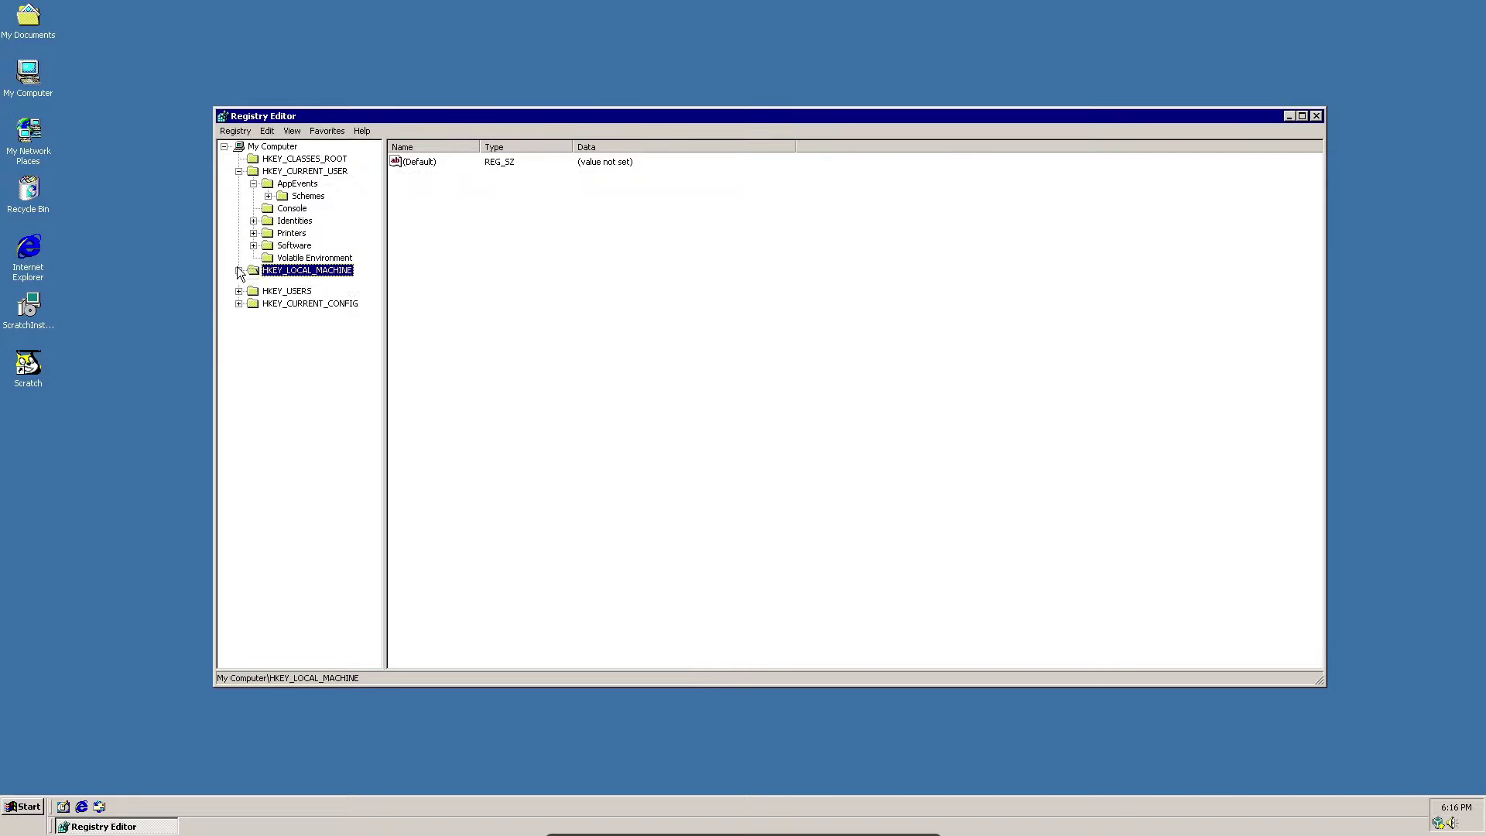
key("Down")
key("Delete")
left_click(720, 441)
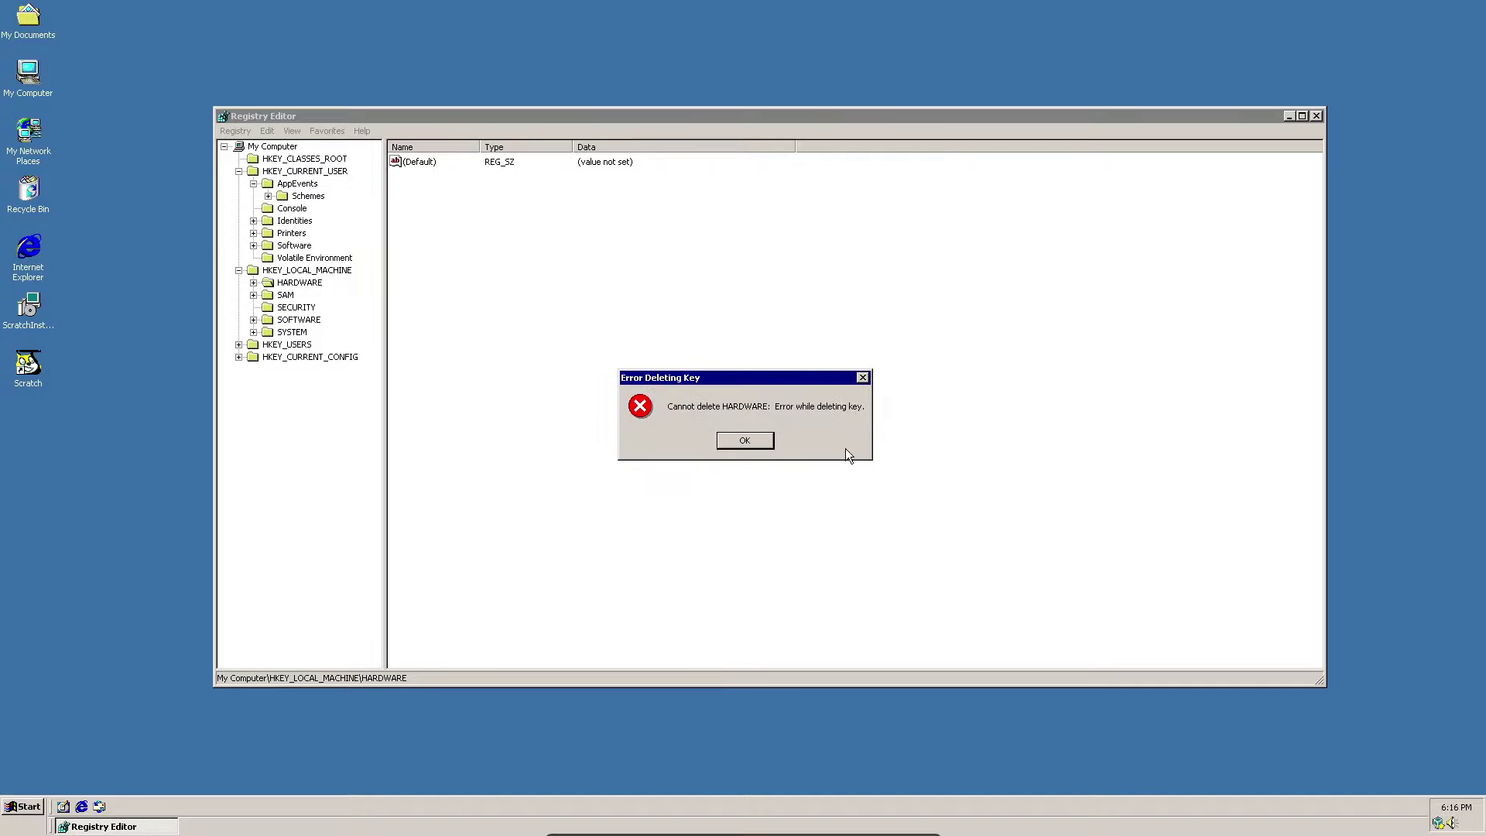